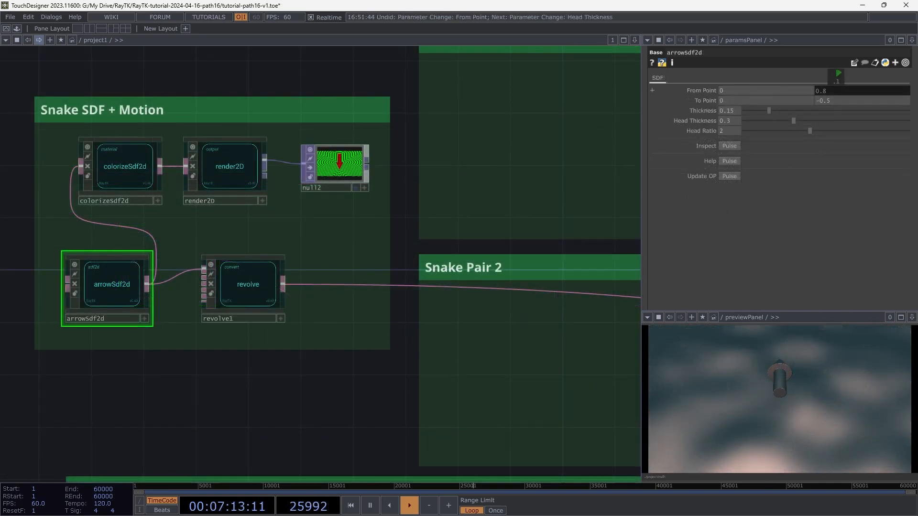
drag(842, 77, 890, 77)
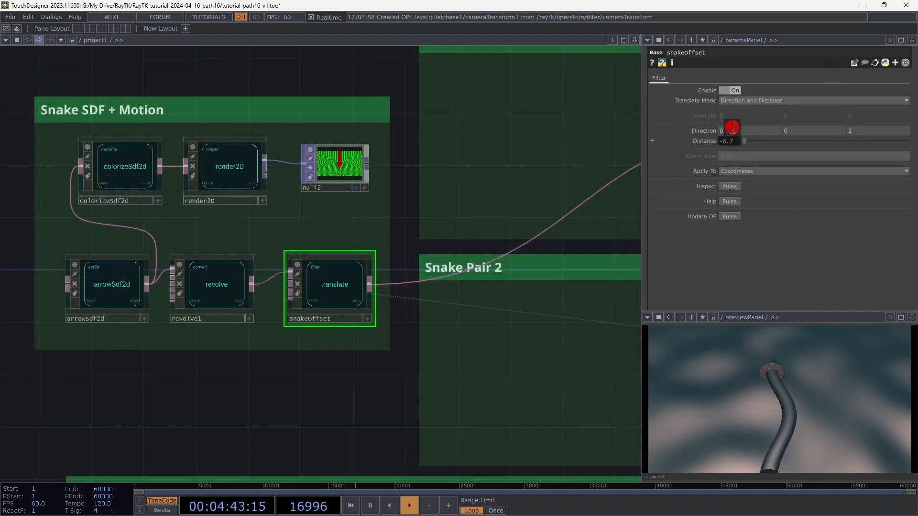
drag(730, 130, 731, 126)
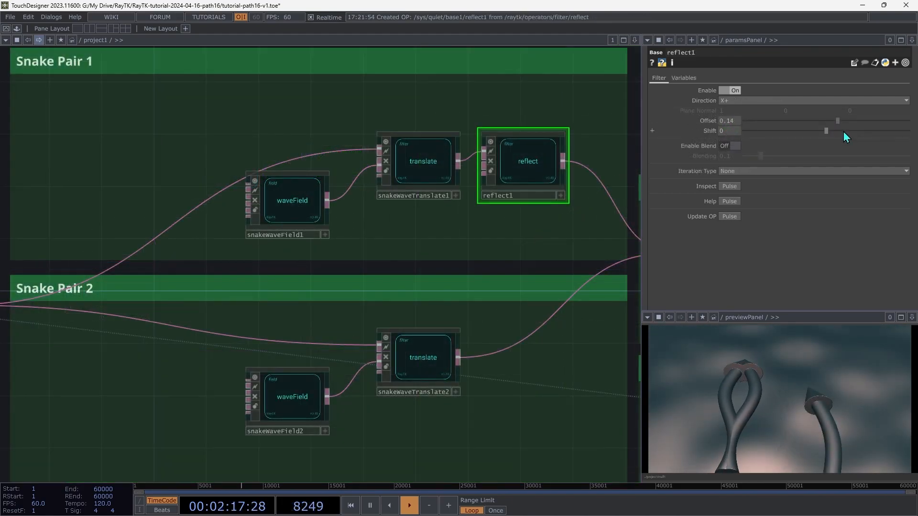
drag(843, 131, 915, 153)
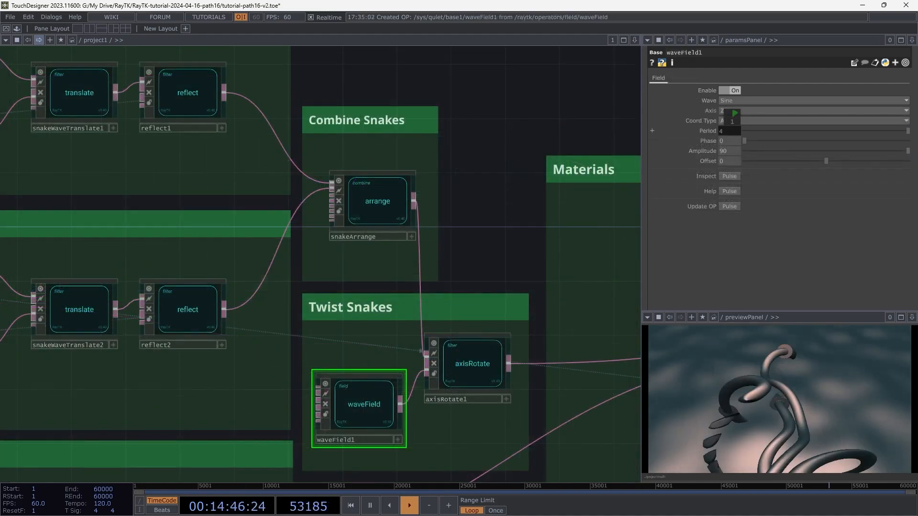
drag(731, 118, 731, 117)
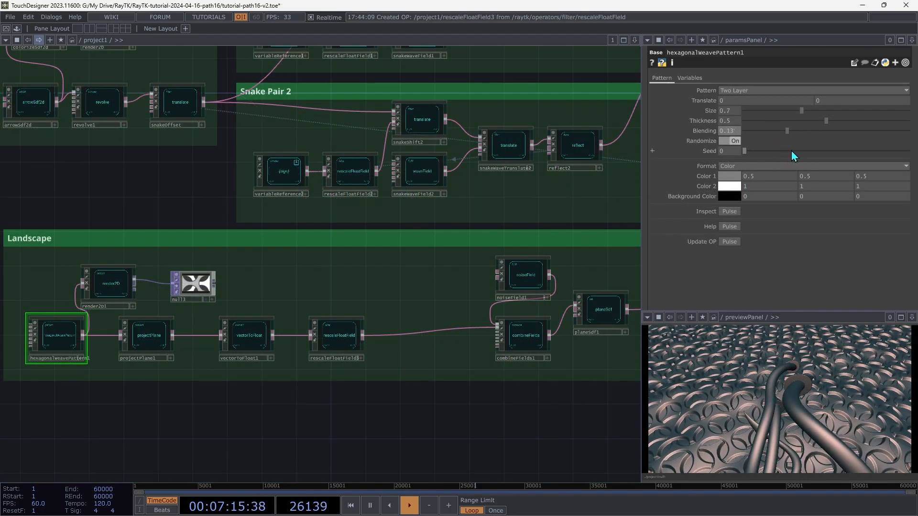
drag(791, 150, 767, 159)
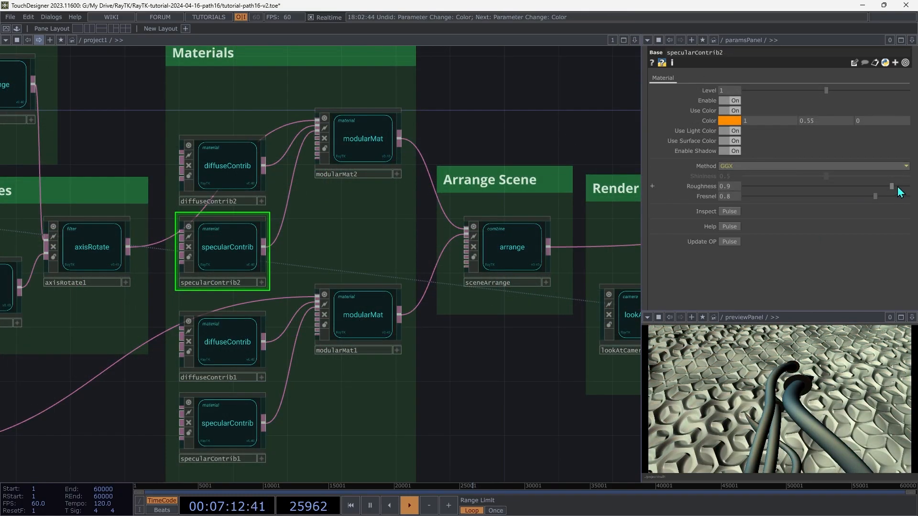
drag(889, 187, 855, 191)
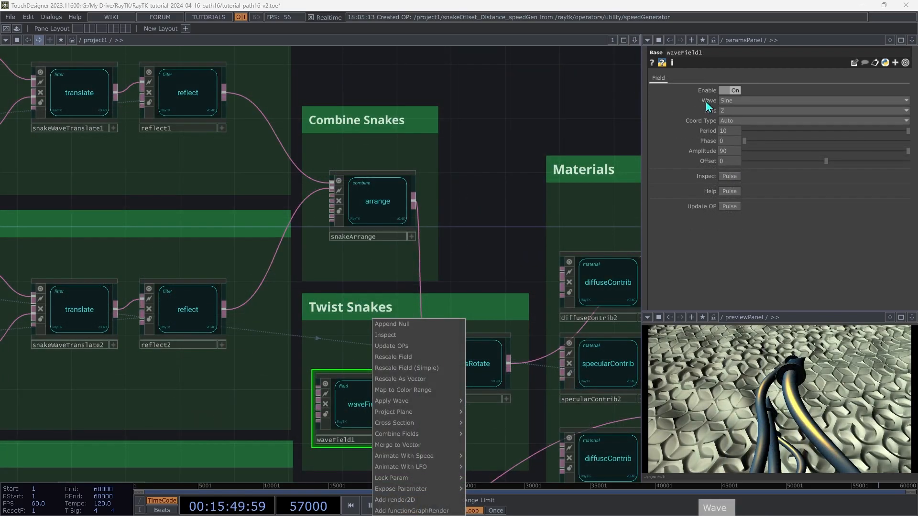
key(Escape)
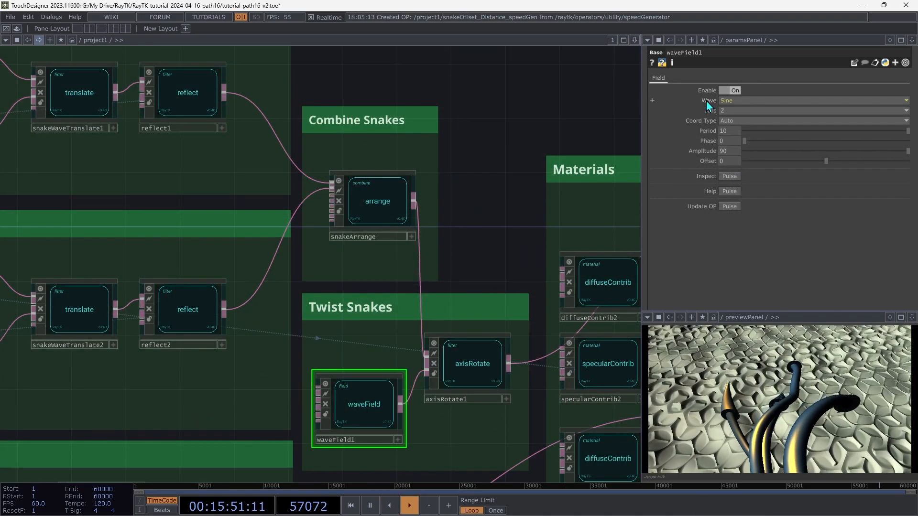
right_click(708, 109)
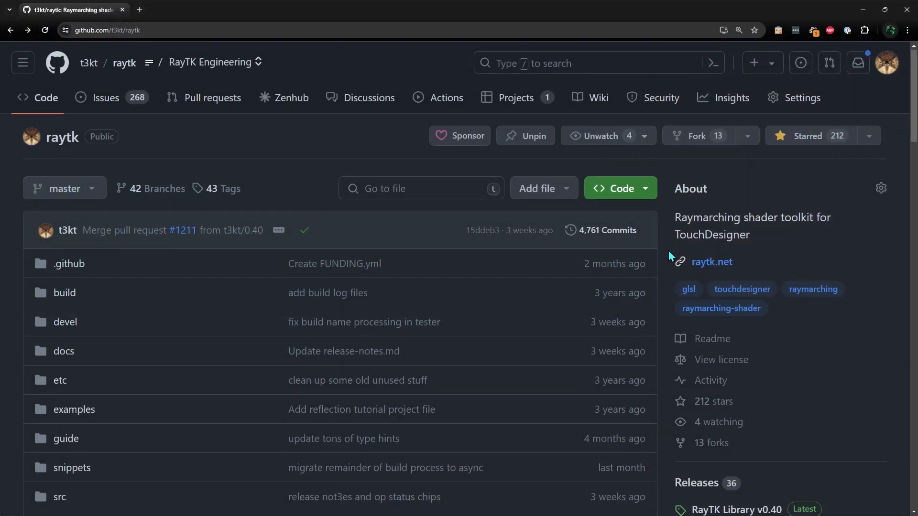
Open the RayTK Library v0.40 release from the raytk GitHub repository and read through its release notes.
scroll(669, 255, down, 4)
scroll(669, 254, down, 2)
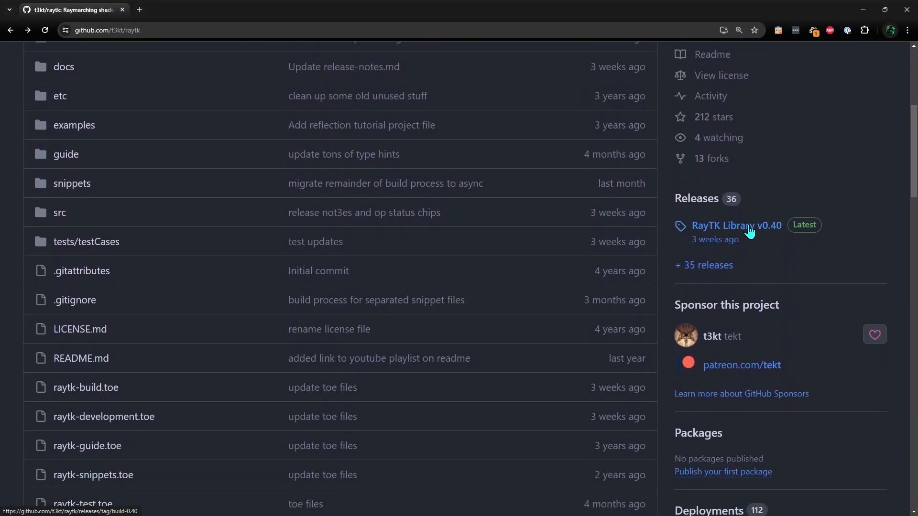
click(743, 228)
scroll(601, 274, down, 20)
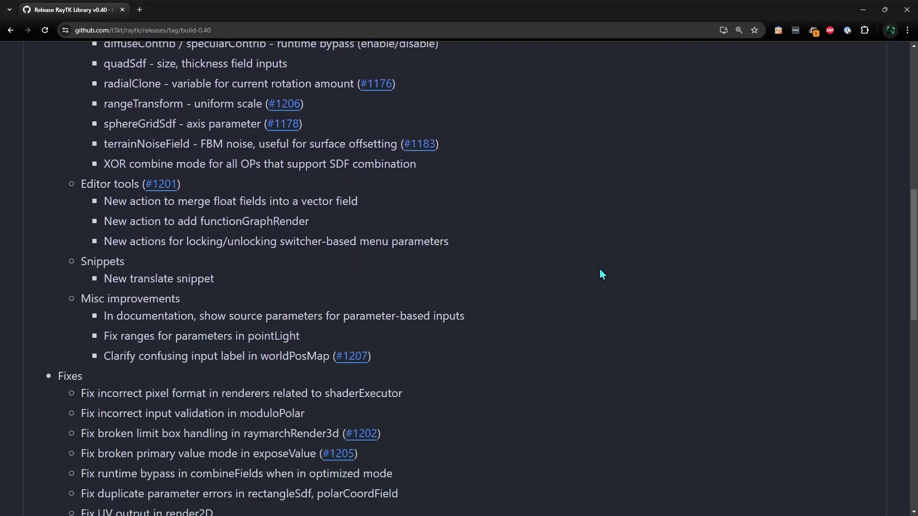
scroll(594, 265, down, 4)
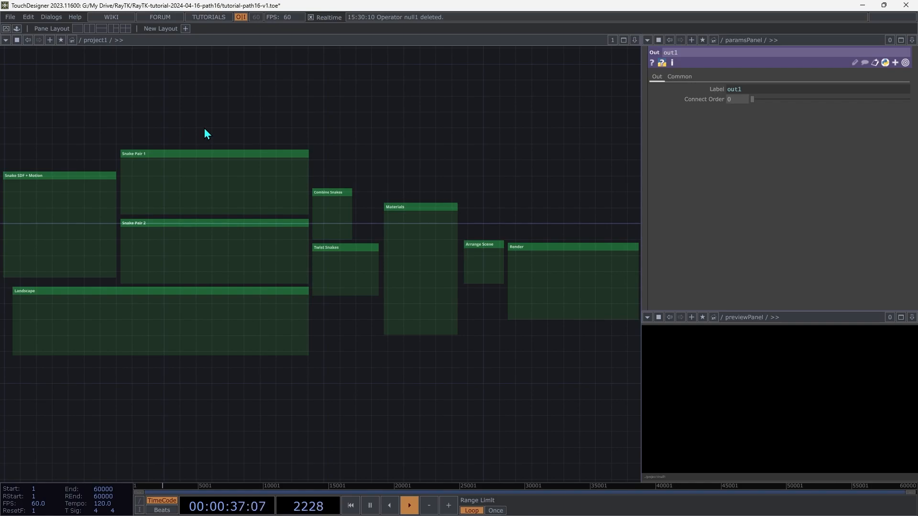
Examine the RayTK component at the root level of the project and return to the project1 network.
key(u)
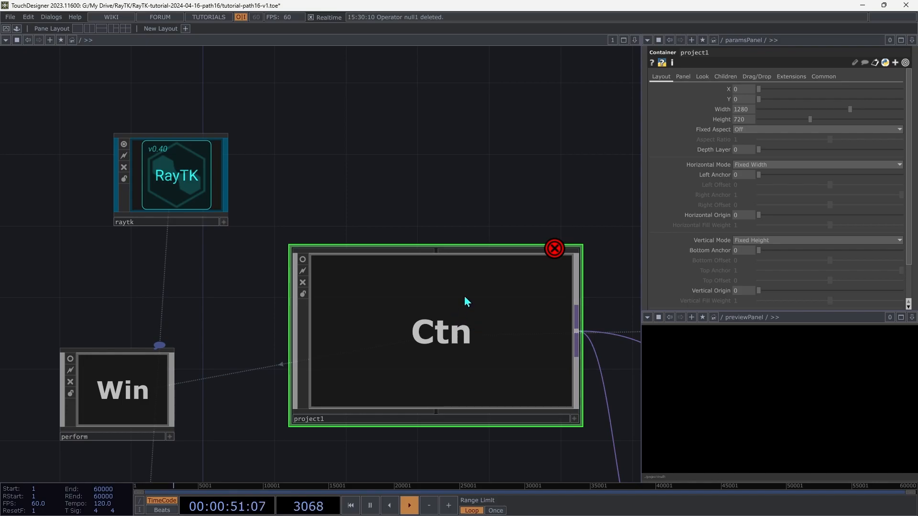
click(29, 42)
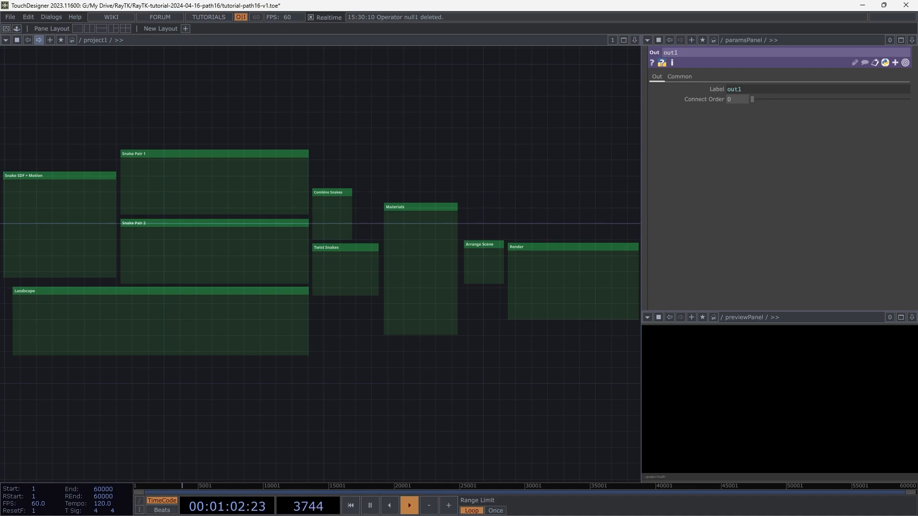
Add a raymarchRender3D operator from the RayTK palette inside the Render area.
scroll(337, 391, up, 5)
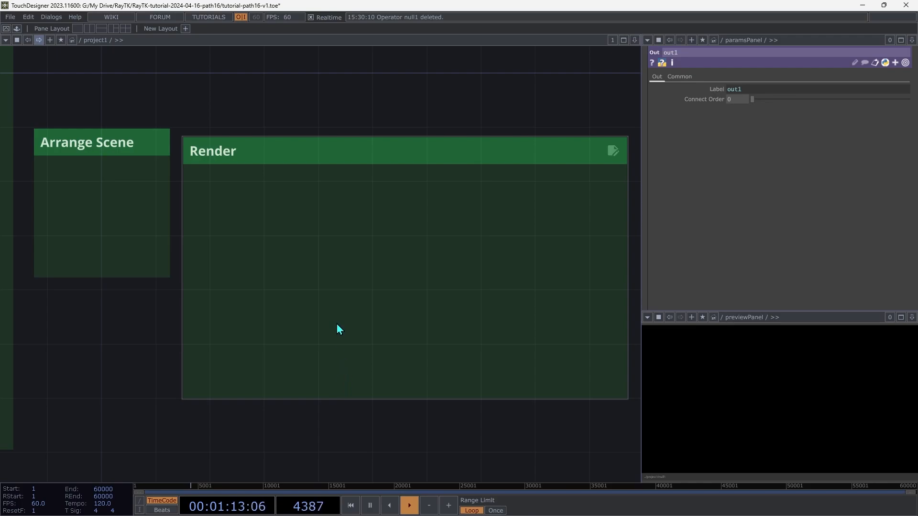
key(alt+r)
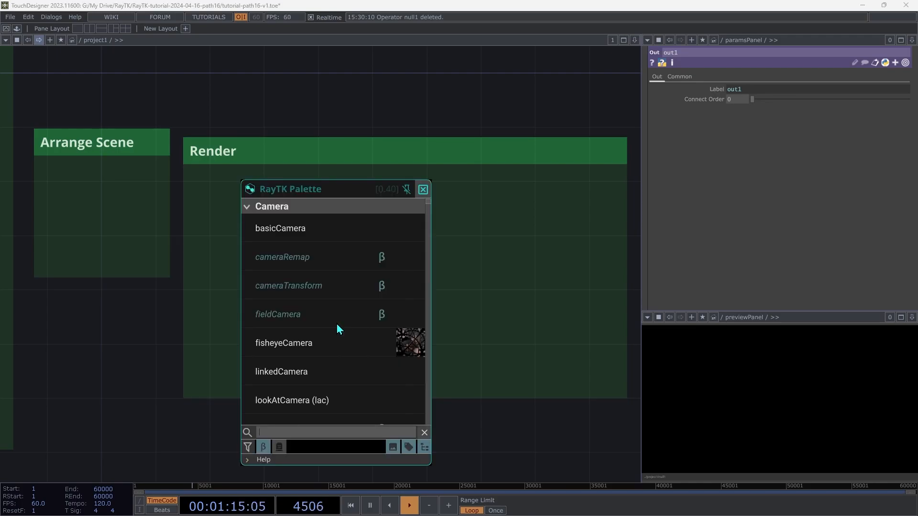
text(raymar)
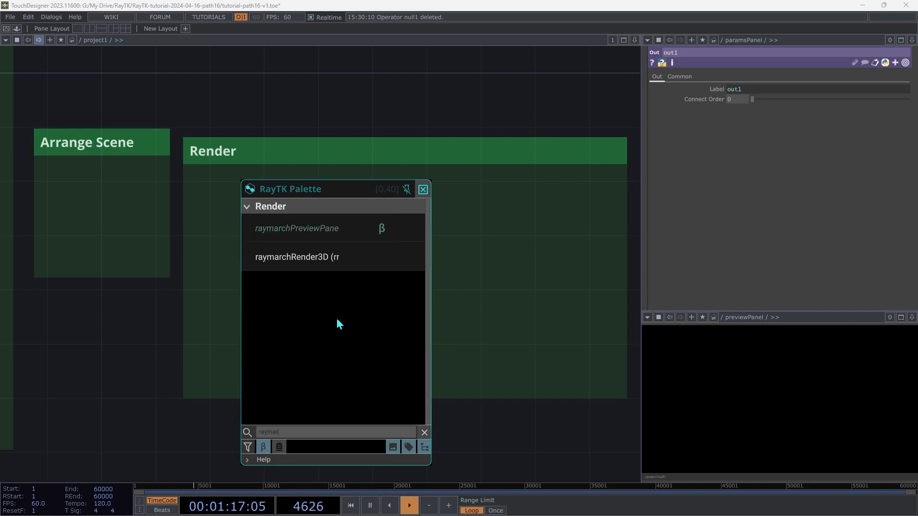
click(311, 258)
click(425, 253)
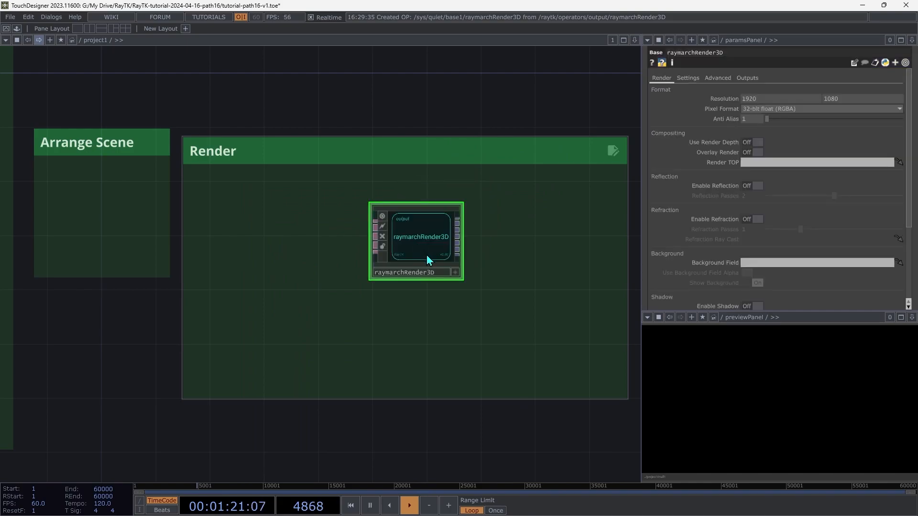
Attach a Null TOP to the first output of raymarchRender3D and move the renderer closer to it.
click(457, 220)
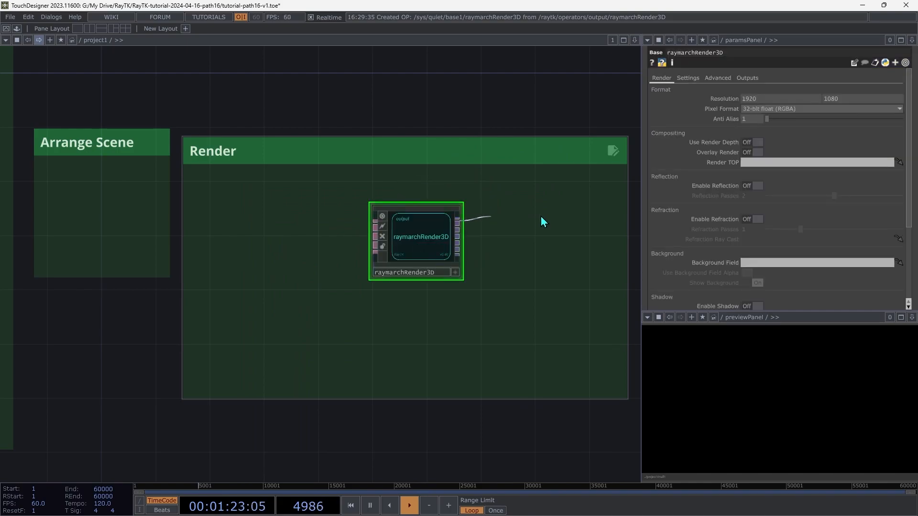
click(541, 218)
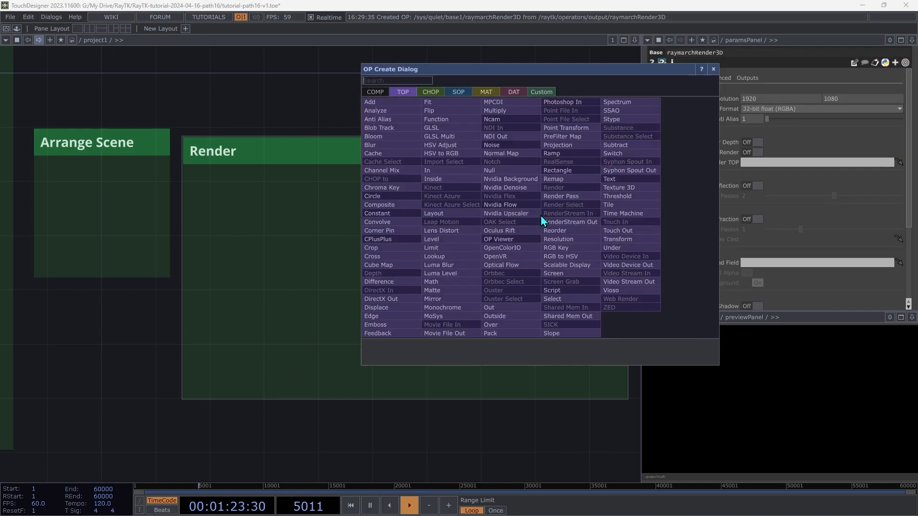
click(499, 173)
click(571, 222)
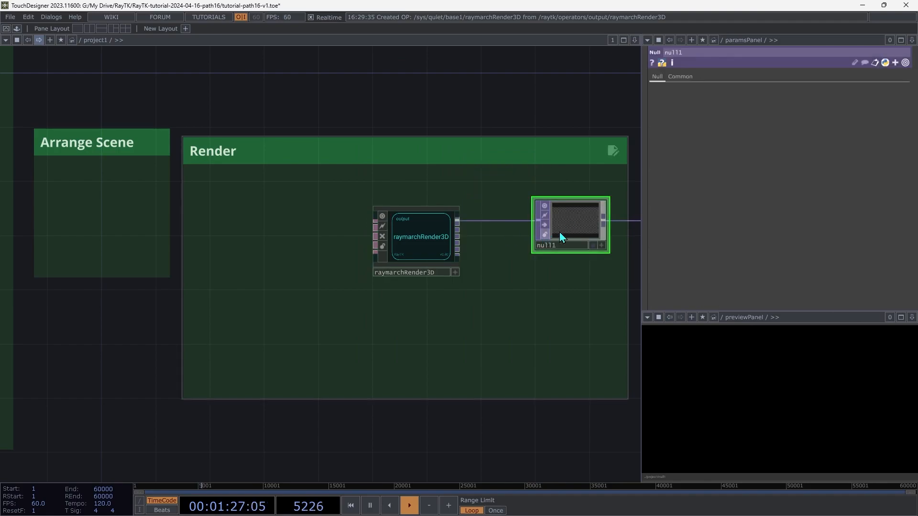
drag(434, 242, 476, 230)
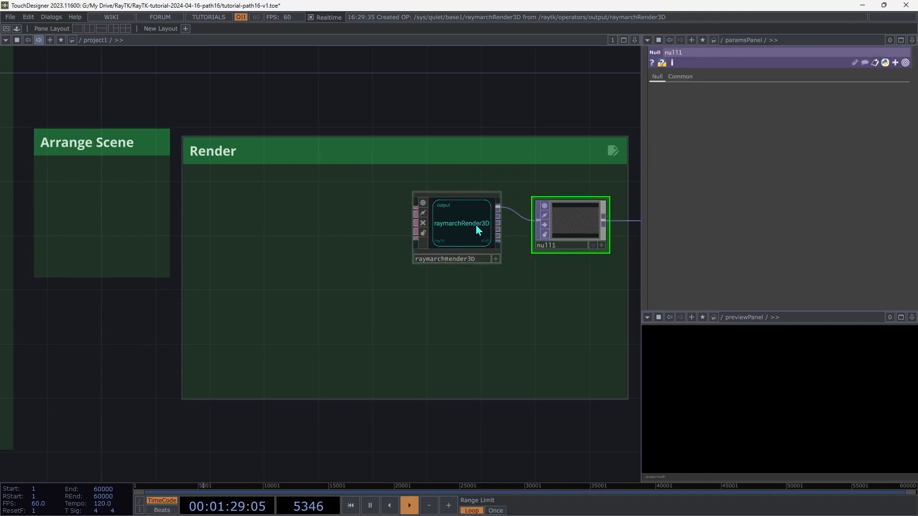
Add a Look At Camera to raymarchRender3D and place it below and to the left of the renderer.
click(469, 230)
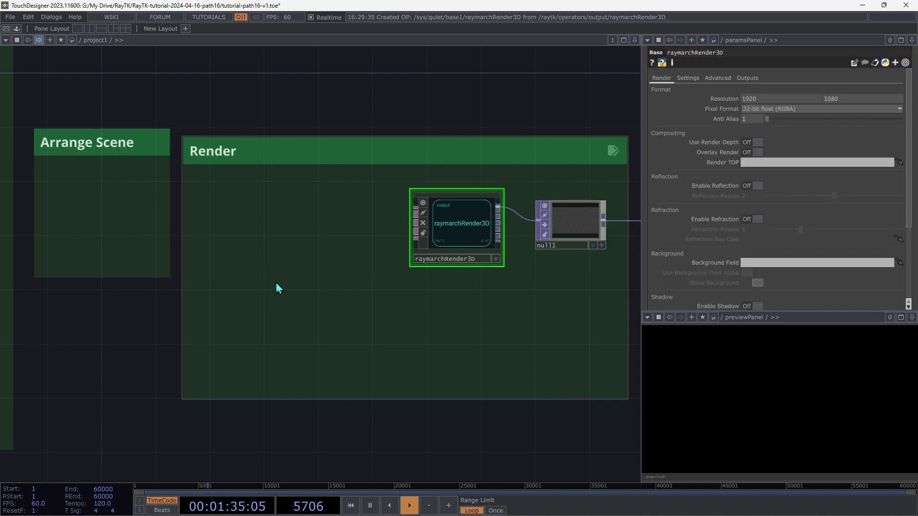
right_click(276, 282)
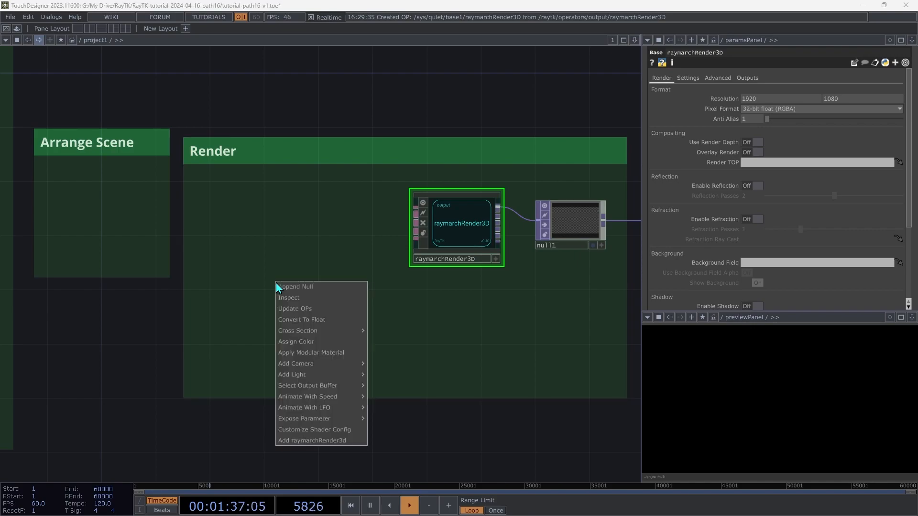
mouse_move(312, 367)
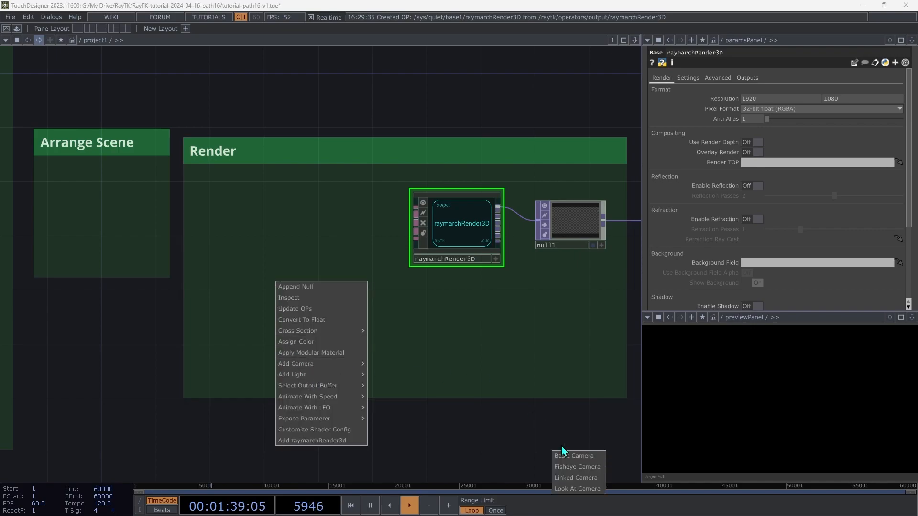
click(577, 489)
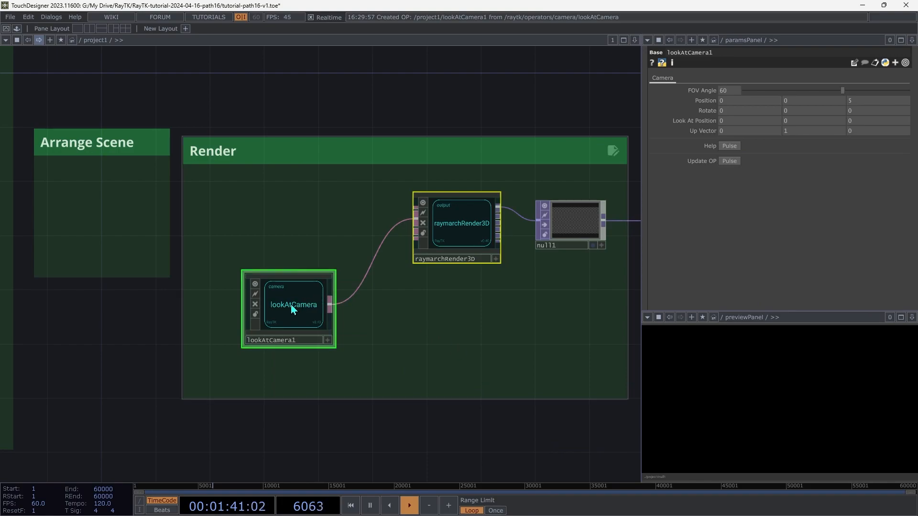
drag(295, 326, 315, 300)
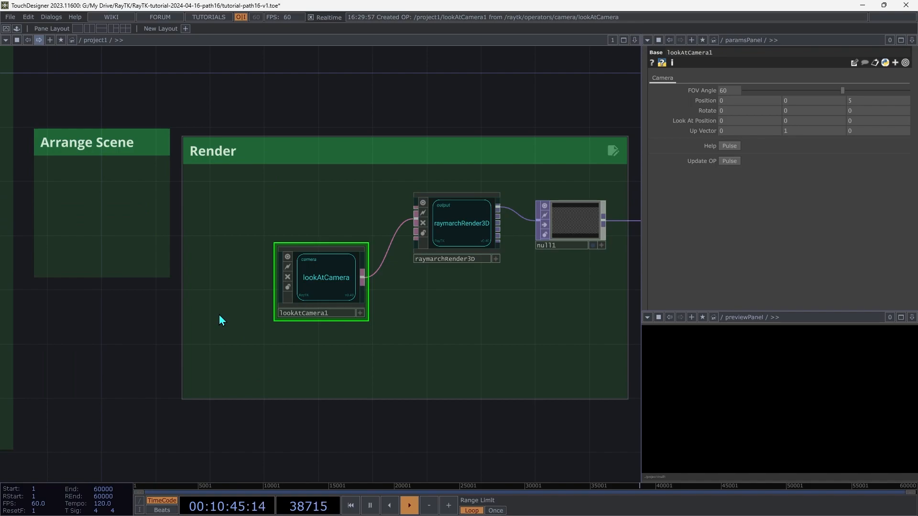
Add a planeSdf operator below the Arrange Scene area and connect it to the first input of raymarchRender3D.
key(ctrl+b)
text(plane)
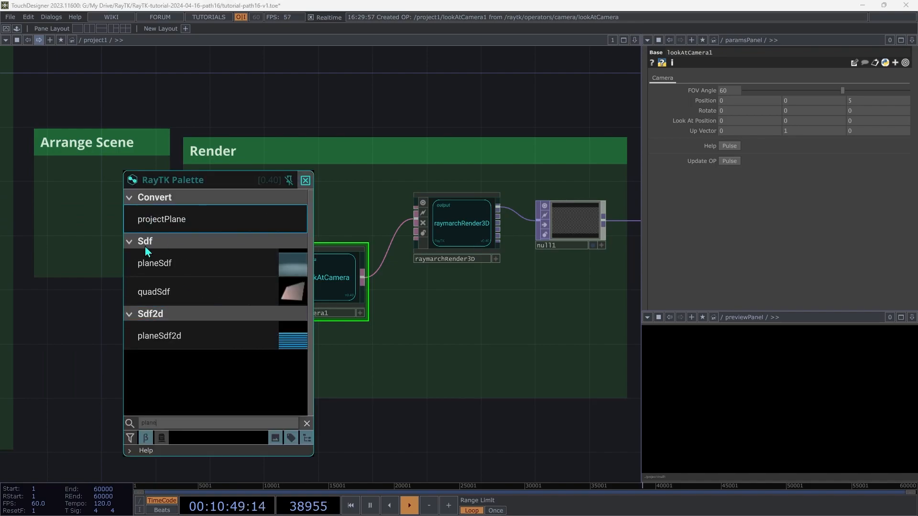
click(163, 262)
click(117, 364)
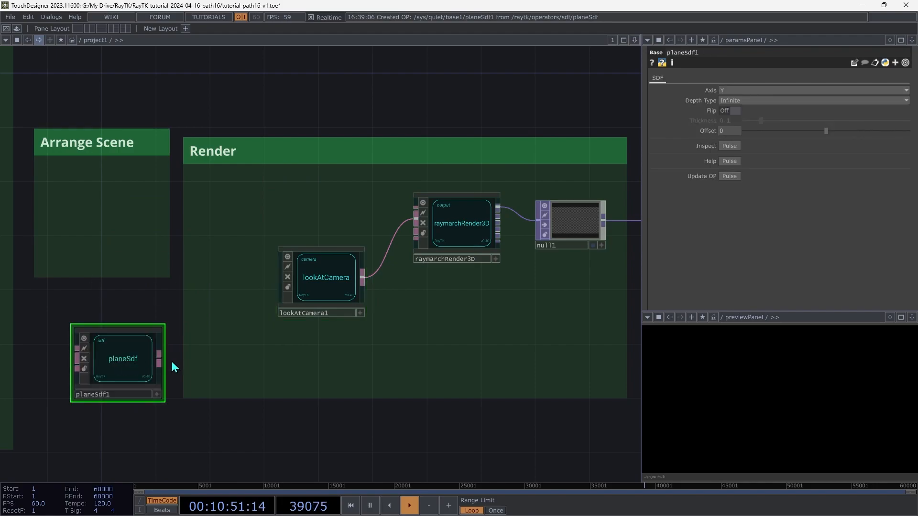
click(159, 362)
click(414, 210)
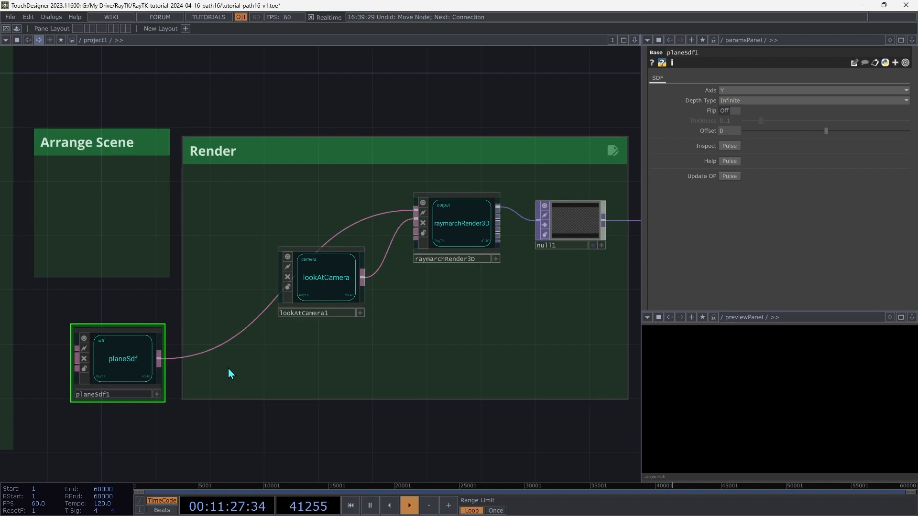
Set the Y position of lookAtCamera1 to 5.
click(328, 281)
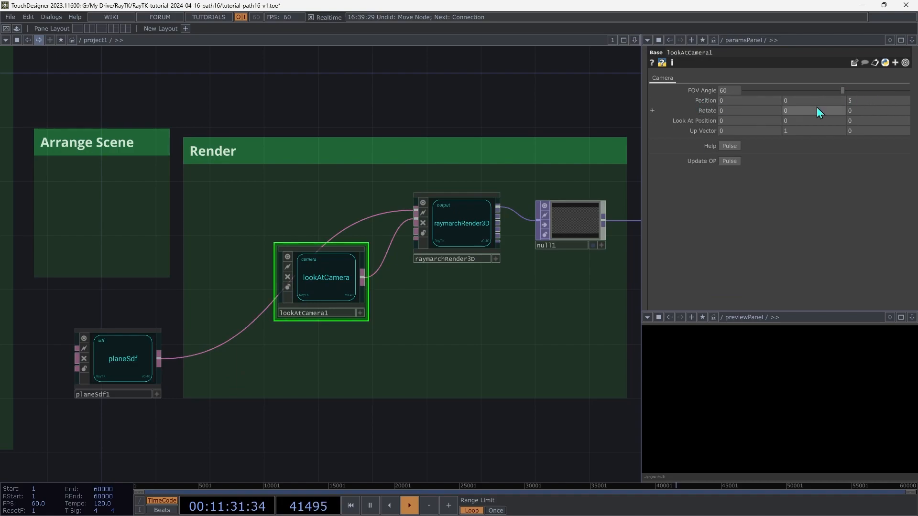
middle_drag(814, 100, 843, 90)
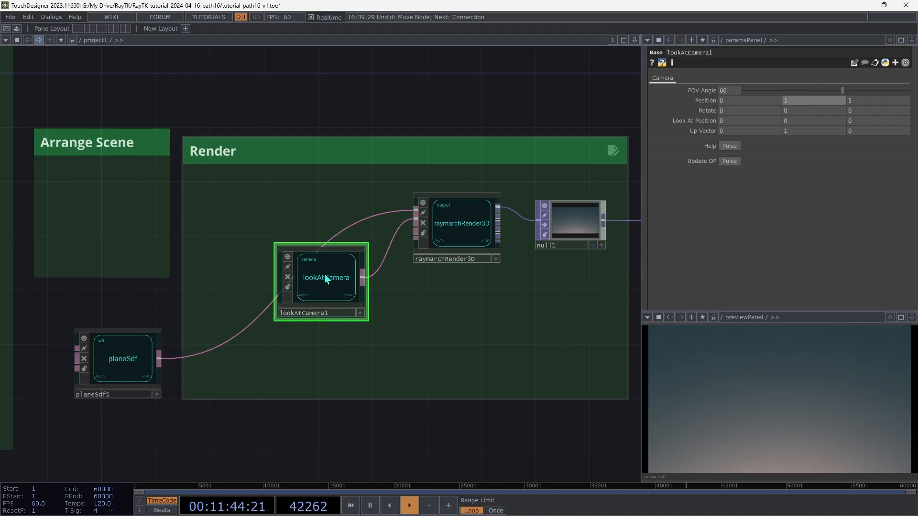
Move planeSdf1 into the right end of the Landscape area.
scroll(323, 276, down, 8)
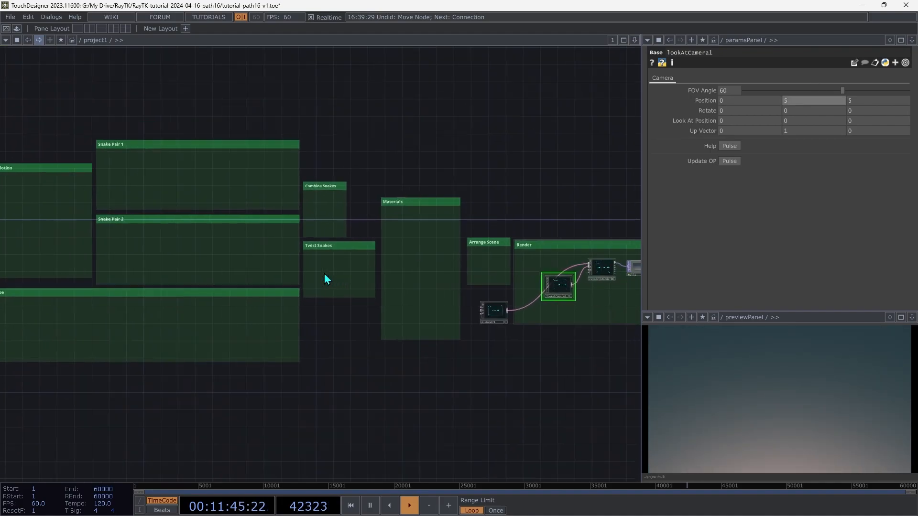
drag(486, 315, 259, 337)
scroll(258, 337, up, 8)
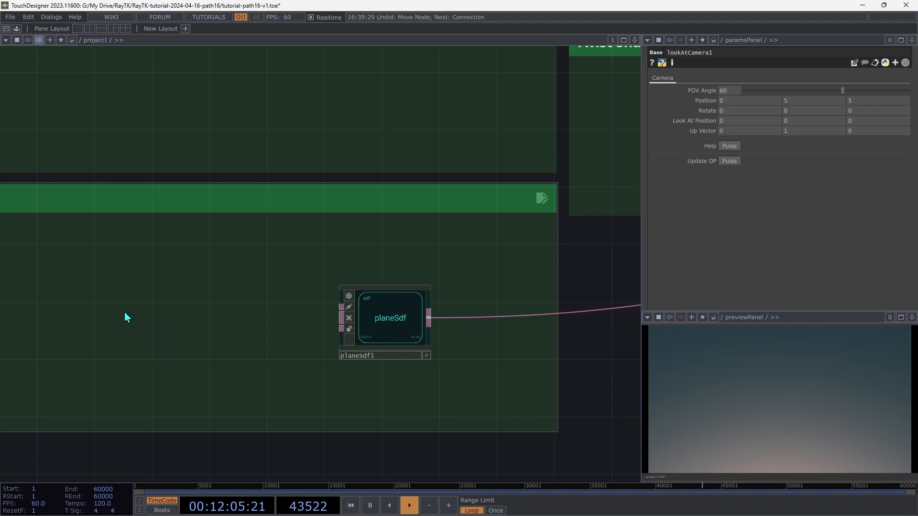
Add a noiseField operator from the RayTK palette to the left of planeSdf1 in the Landscape area.
key(alt+r)
text(noi)
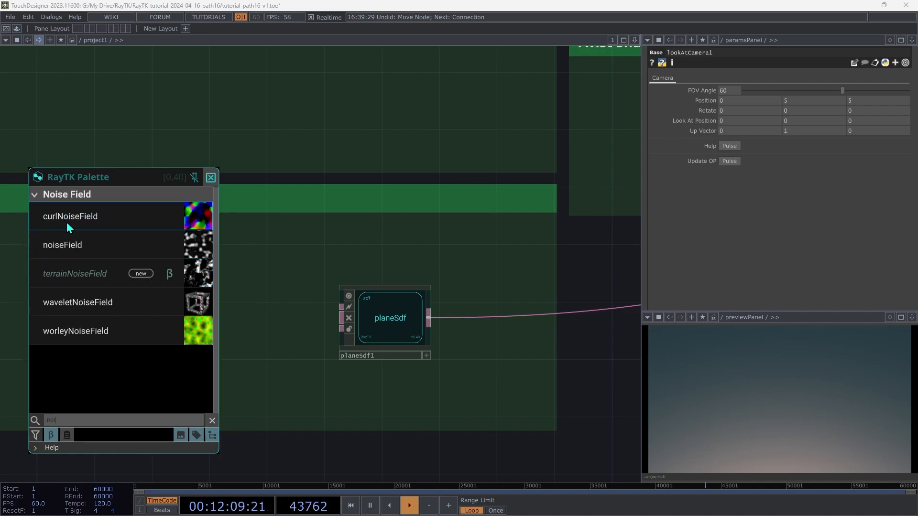
click(65, 246)
click(164, 282)
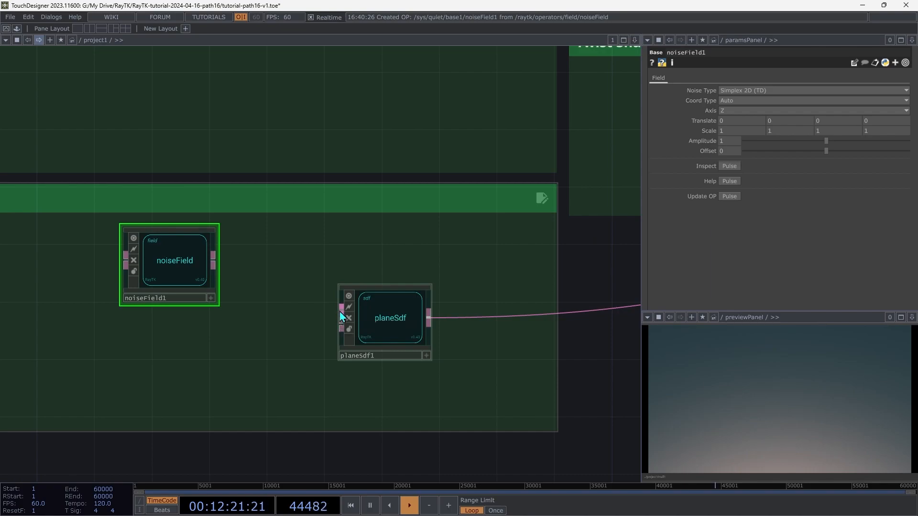
Connect the output of noiseField1 to the first input of planeSdf1 in the Landscape area.
drag(339, 311, 354, 297)
drag(341, 311, 214, 261)
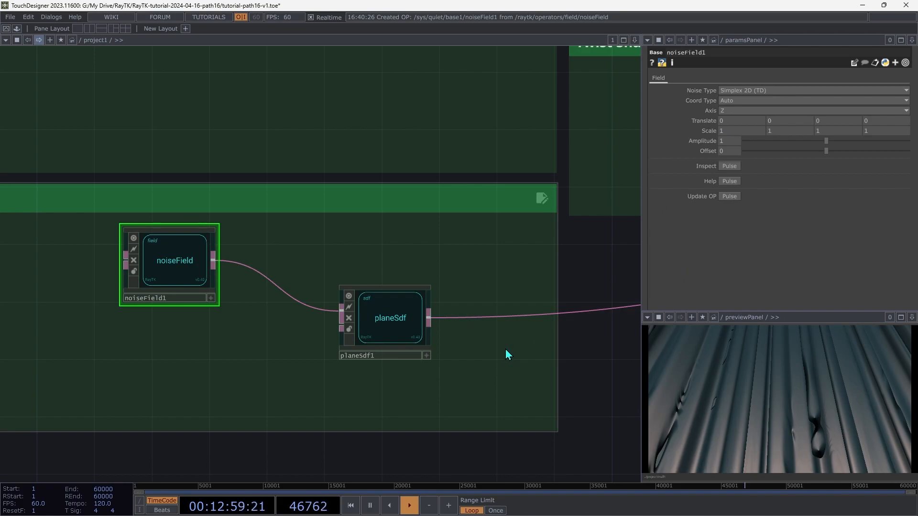
Set noiseField1's axis to Y, its amplitude to 0.21 and all four scale values to 3.
click(735, 111)
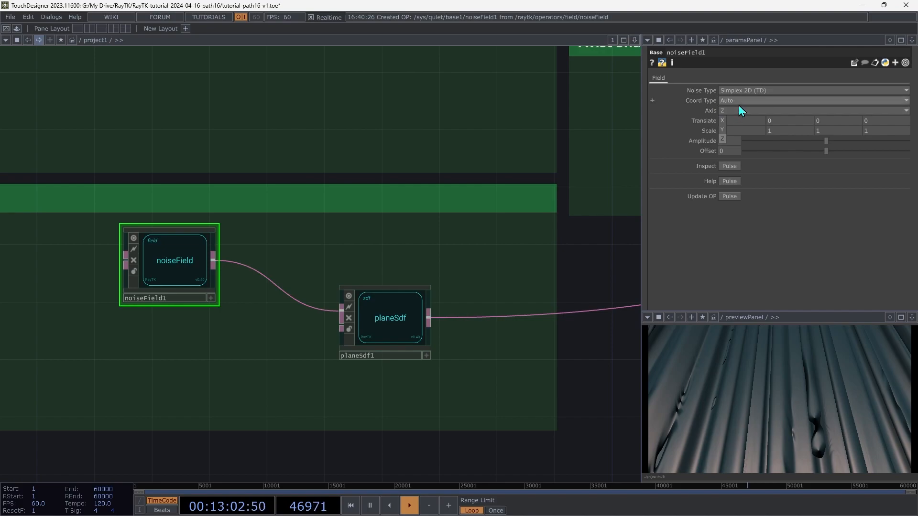
click(725, 130)
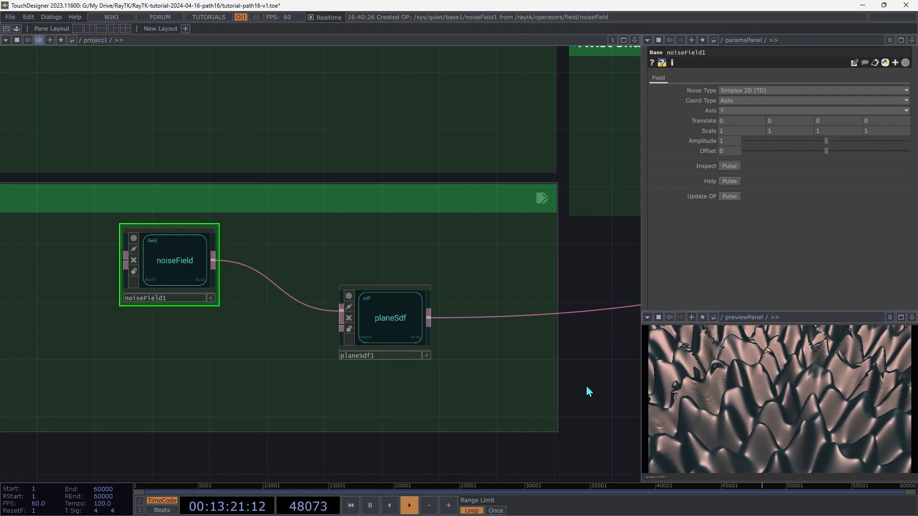
drag(826, 142, 761, 160)
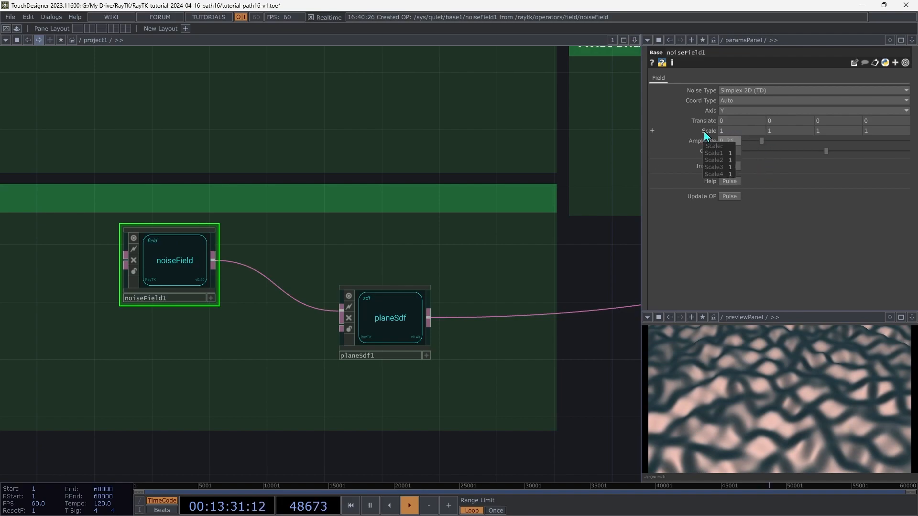
mouse_move(704, 133)
middle_down()
mouse_move(705, 125)
mouse_move(705, 136)
middle_up()
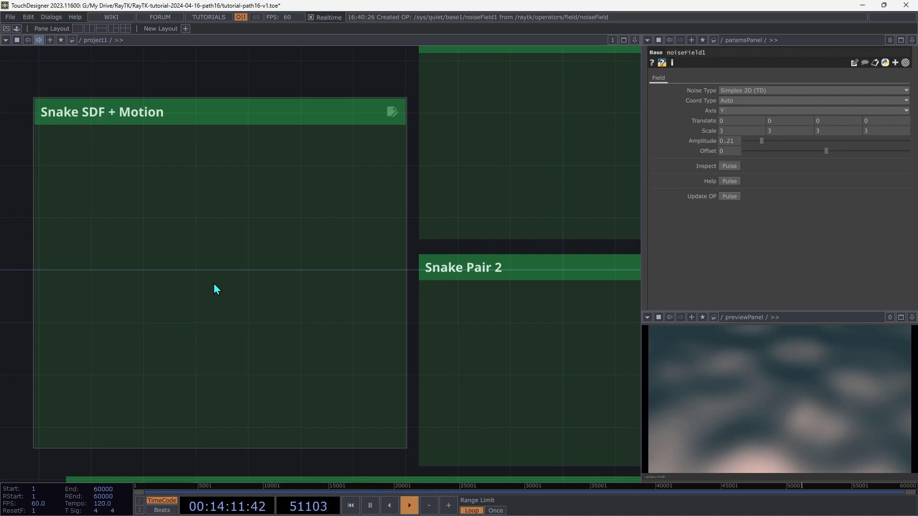
Add an arrowSdf2d operator from the RayTK palette in the Snake SDF + Motion area.
key(alt+r)
text(arro)
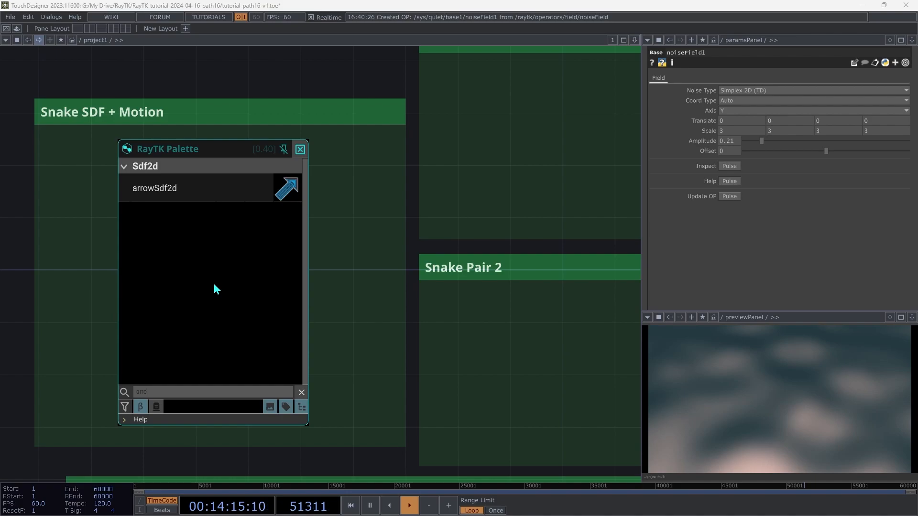
click(177, 189)
click(101, 288)
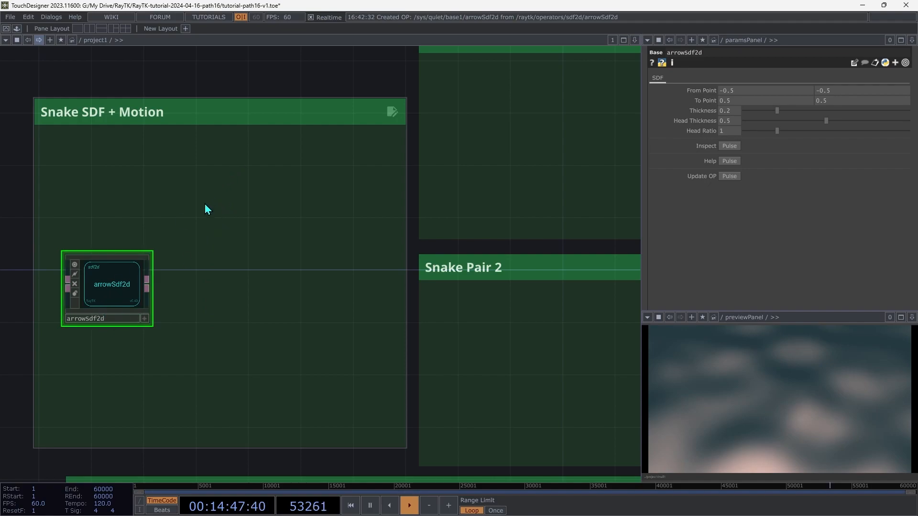
Apply Colorize 2D SDF to arrowSdf2d and place the new operator above and beside it.
right_click(290, 269)
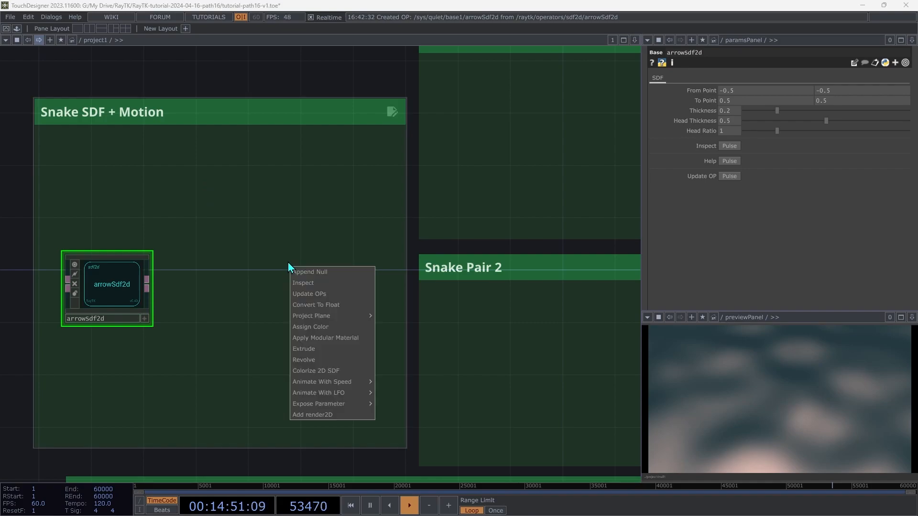
click(318, 372)
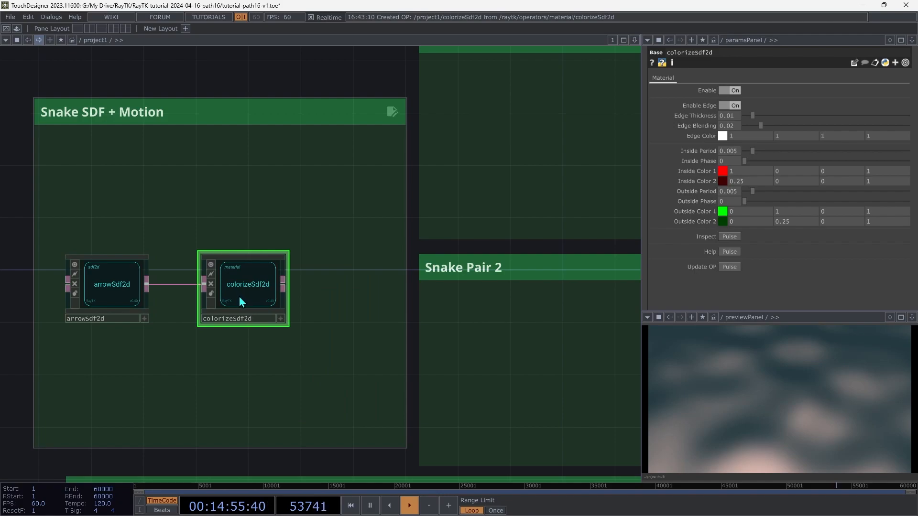
drag(239, 301, 195, 236)
Add a render2D operator after colorizeSdf2d and append a Null to it.
right_click(314, 191)
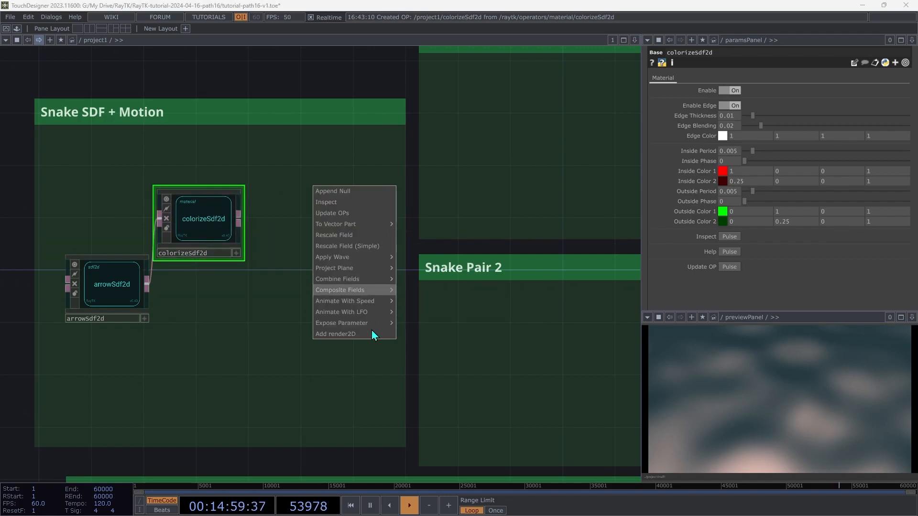
click(352, 335)
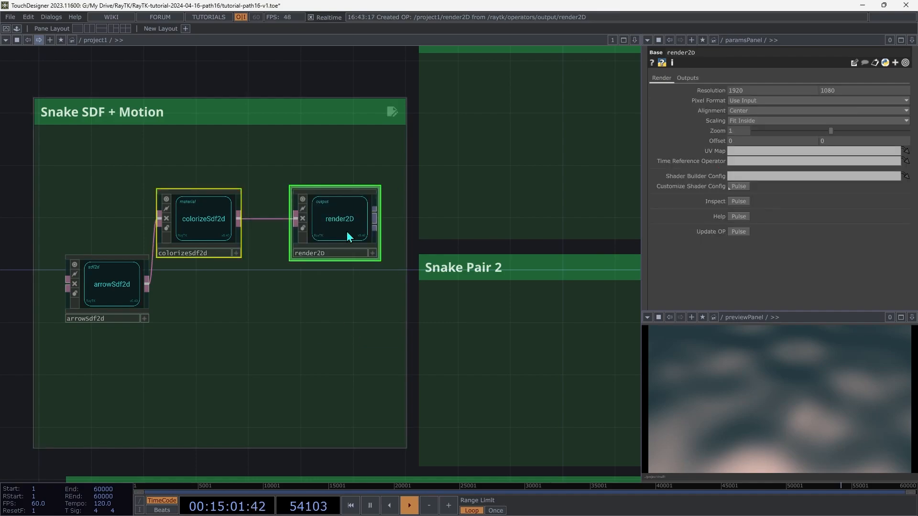
right_click(347, 234)
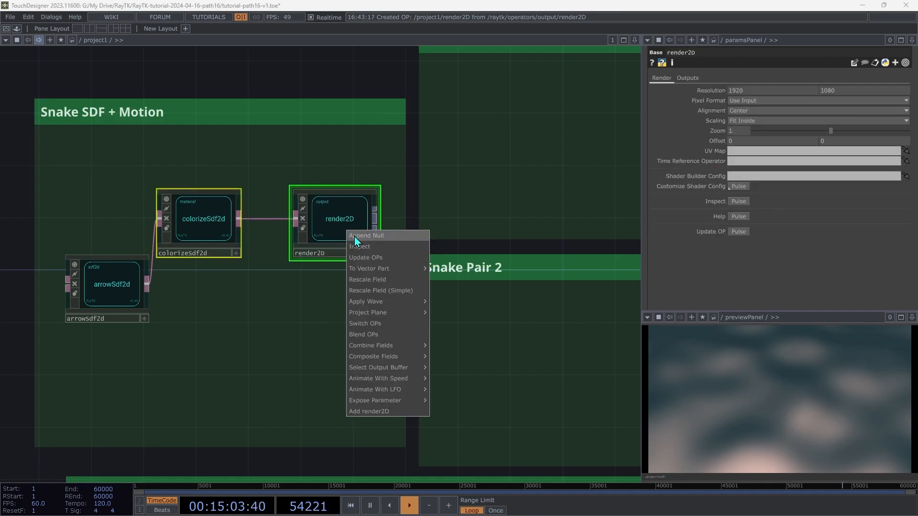
click(366, 236)
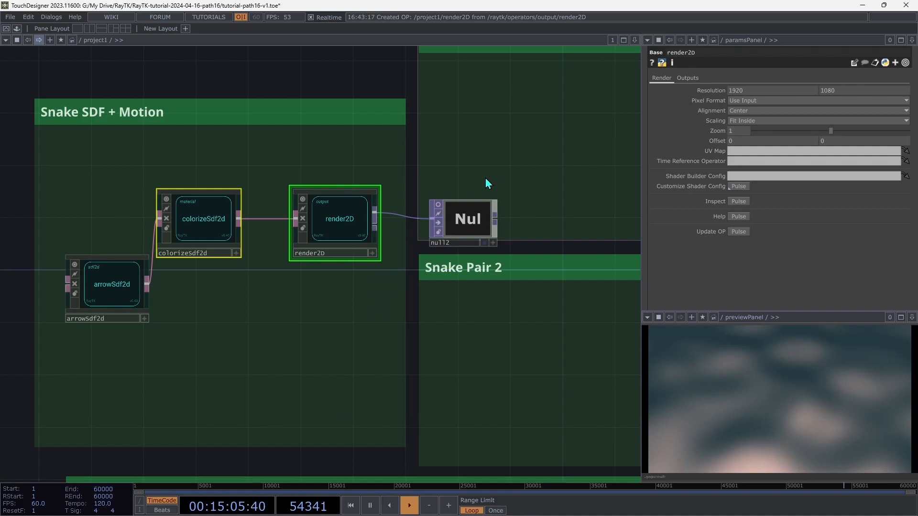
Line up colorizeSdf2d, render2D and null2 in a row above arrowSdf2d, and set render2D's zoom to 0.5.
drag(196, 226, 119, 173)
drag(363, 229, 254, 177)
drag(437, 209, 309, 153)
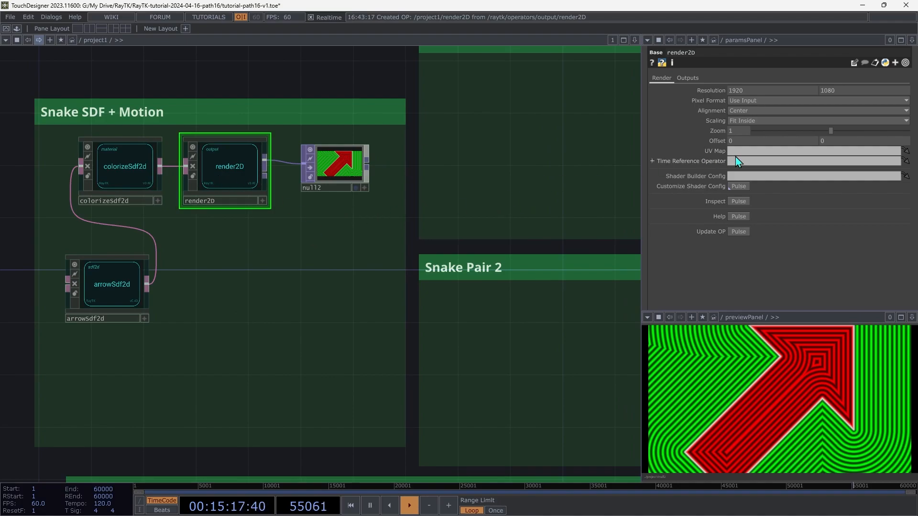
middle_drag(736, 131, 732, 114)
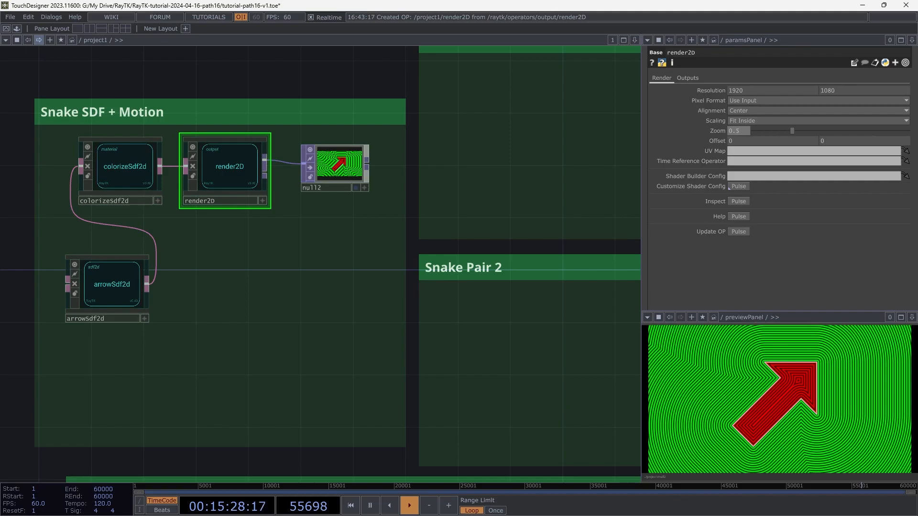
Set the X values of arrowSdf2d's From Point and To Point to 0.
click(125, 293)
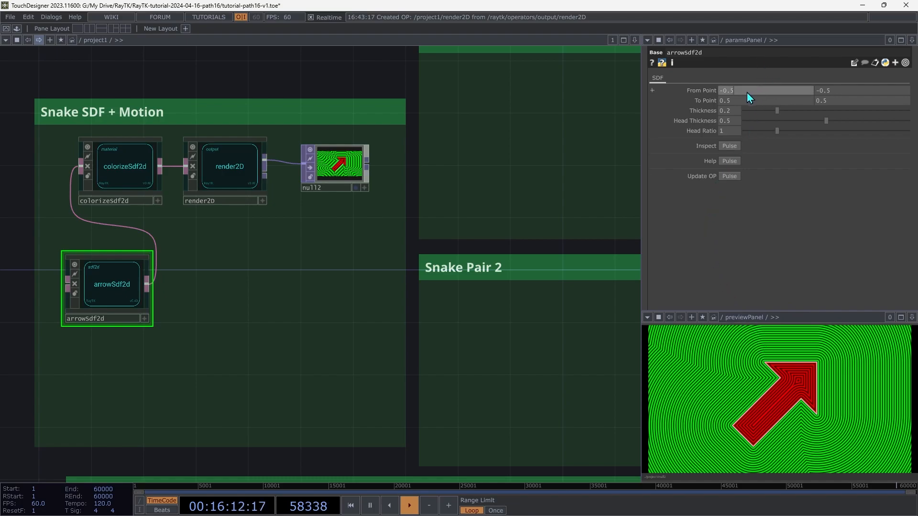
text(0)
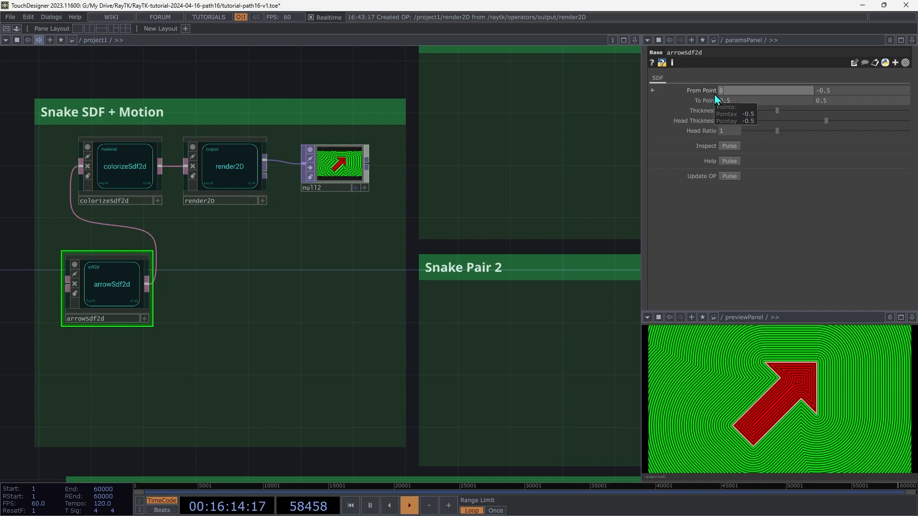
key(Tab)
key(Tab)
text(0)
key(Tab)
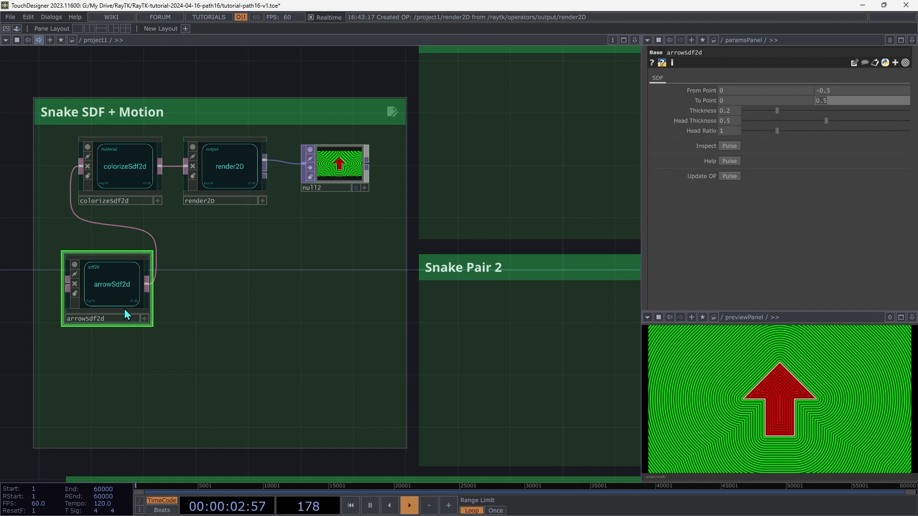
Append a Revolve operator to arrowSdf2d and place it beside it in the Snake SDF + Motion area.
right_click(218, 313)
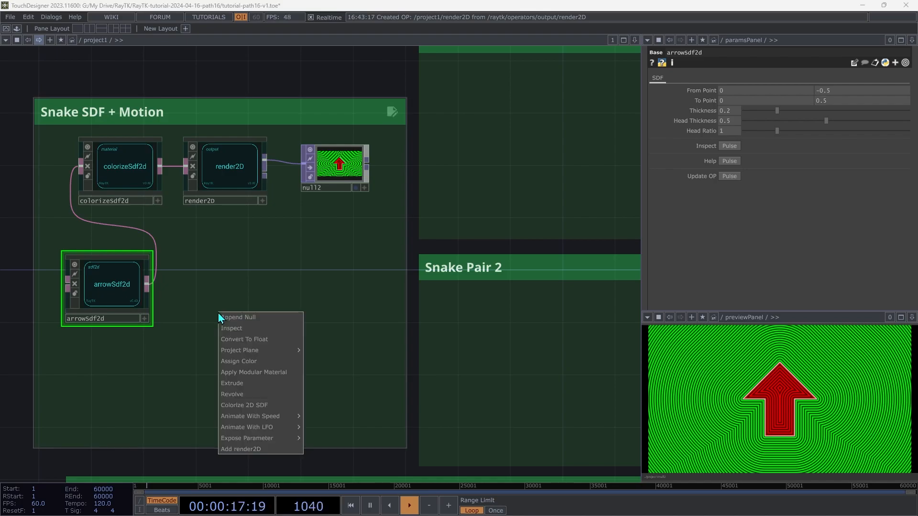
click(251, 395)
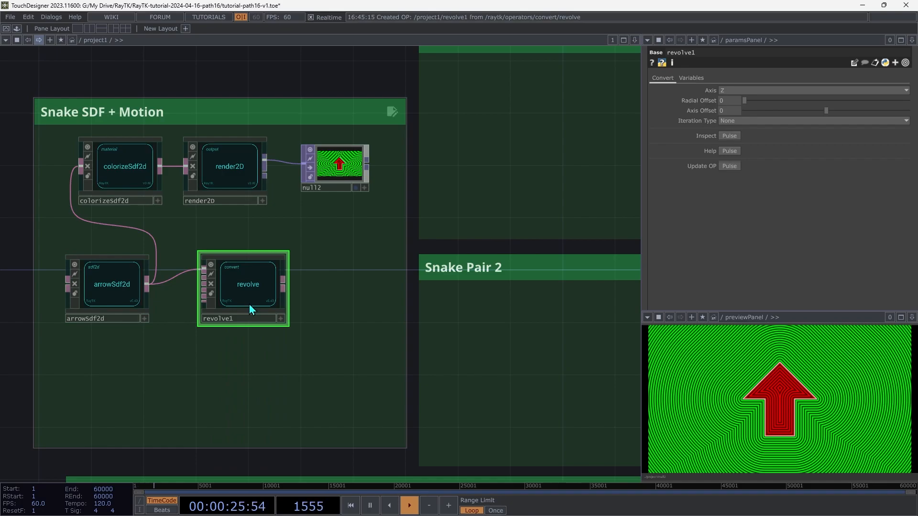
Combine revolve1 and planeSdf1 with an Arrange SDFs operator in Simple Union mode.
key(h)
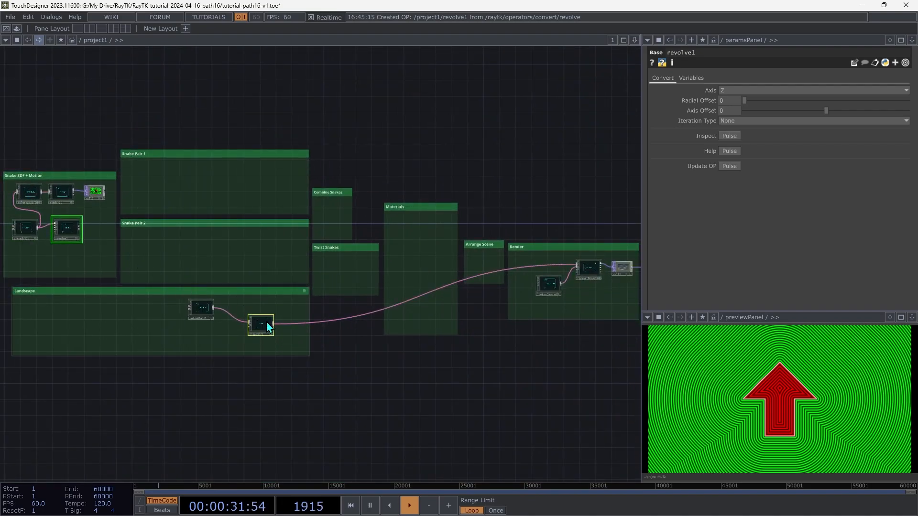
right_click(245, 255)
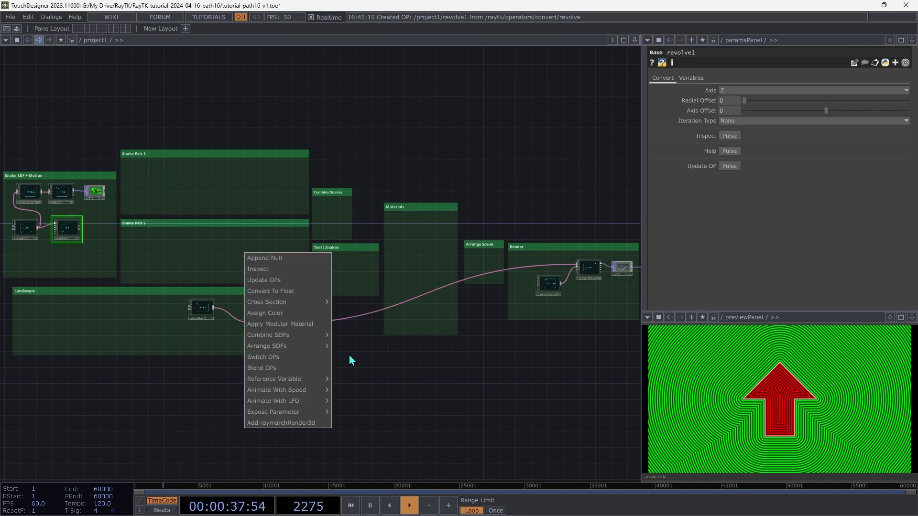
mouse_move(325, 346)
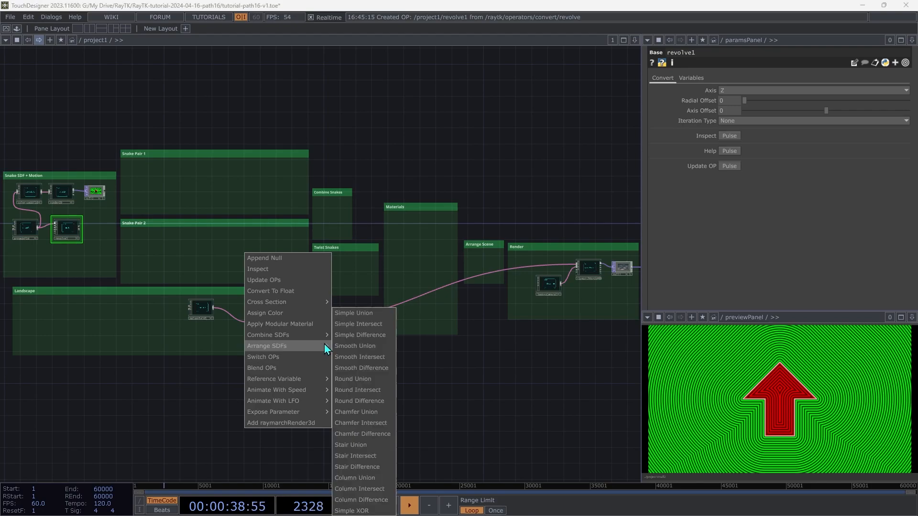
click(349, 314)
click(308, 279)
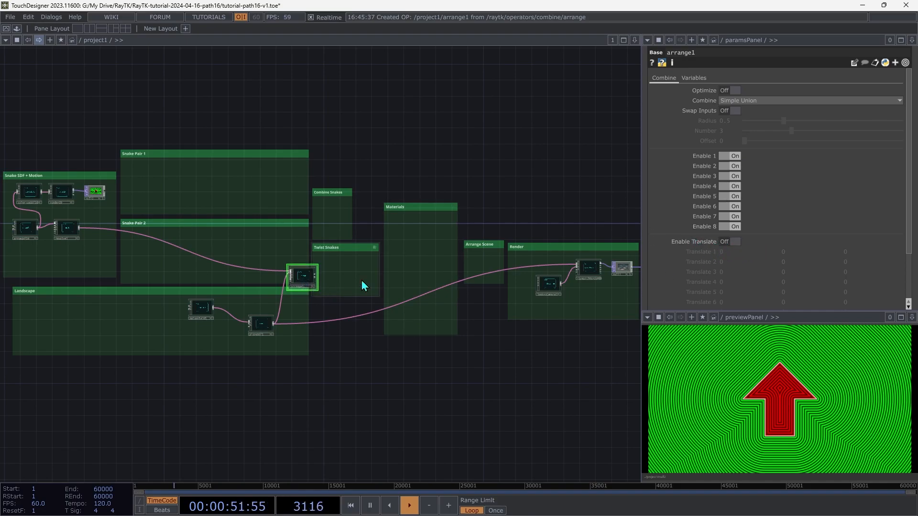
Enable translation on arrange1 and move it into the Arrange Scene area.
click(728, 241)
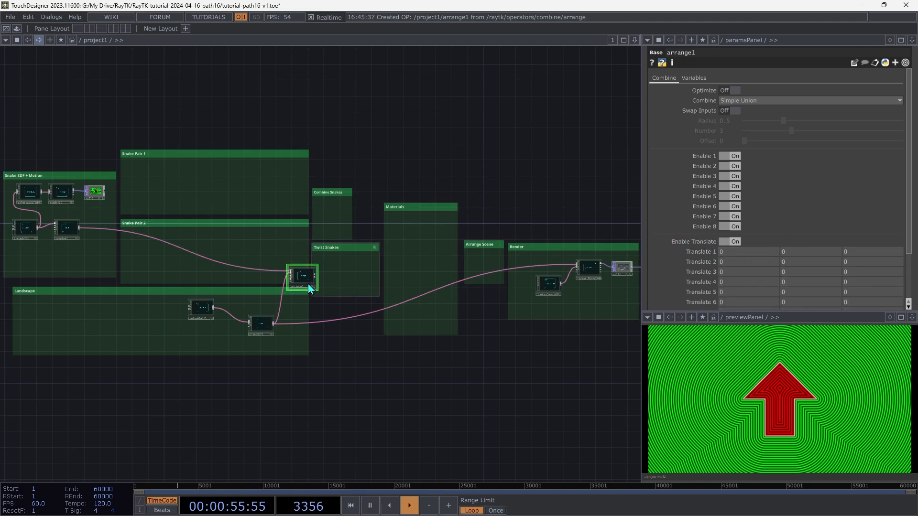
drag(309, 282, 484, 264)
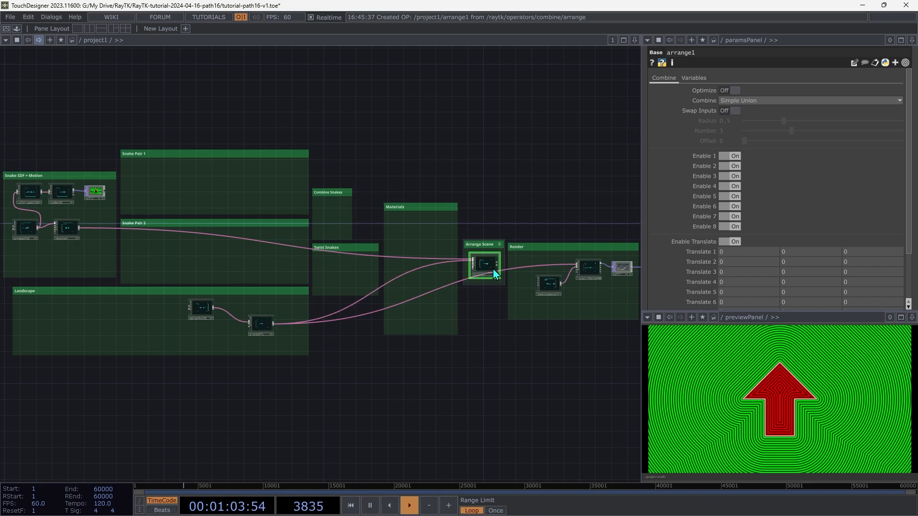
Connect arrange1 to the first input of raymarchRender3D and show null1 in the preview.
scroll(492, 269, up, 5)
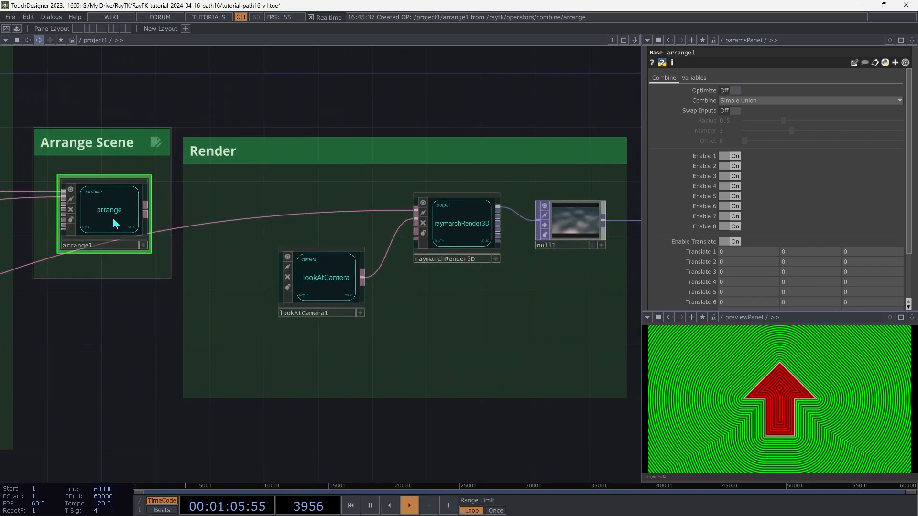
click(146, 209)
click(416, 210)
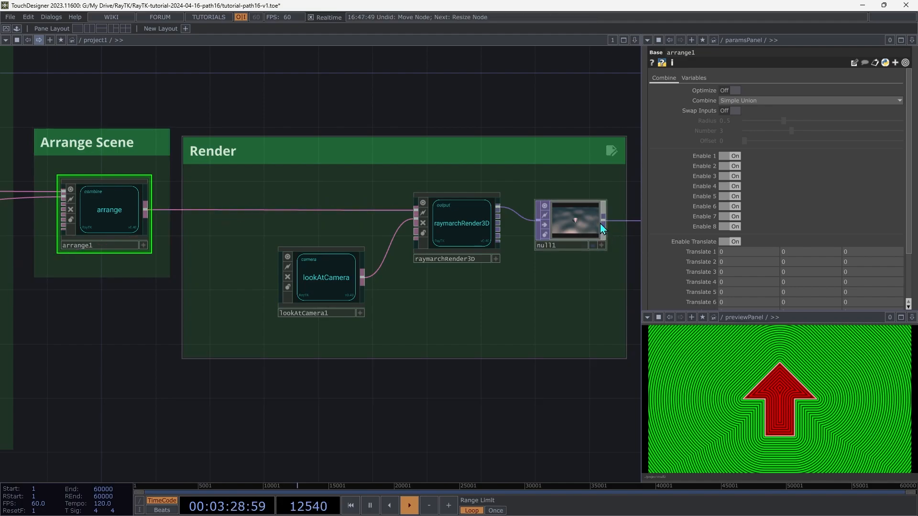
drag(600, 222, 749, 389)
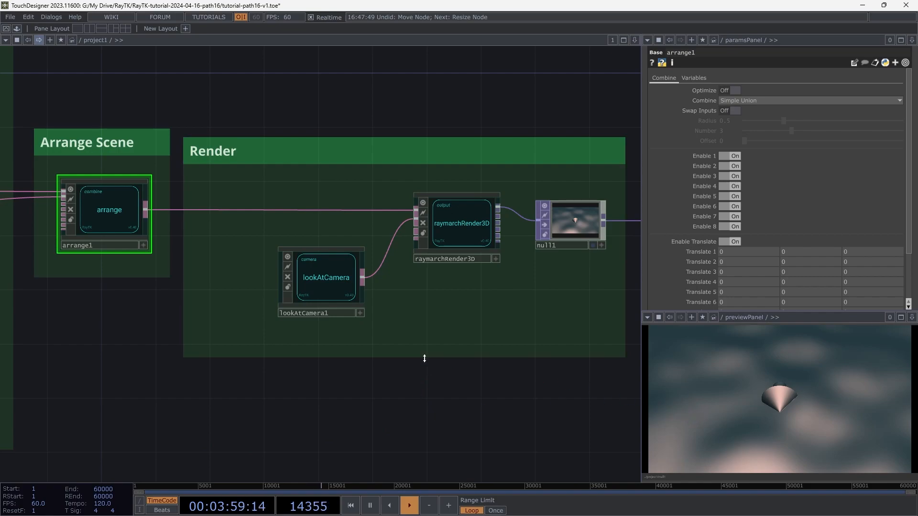
Flip the arrow by setting arrowSdf2d's From Point Y to 0.5 and To Point Y to -0.5.
scroll(426, 359, left, 20)
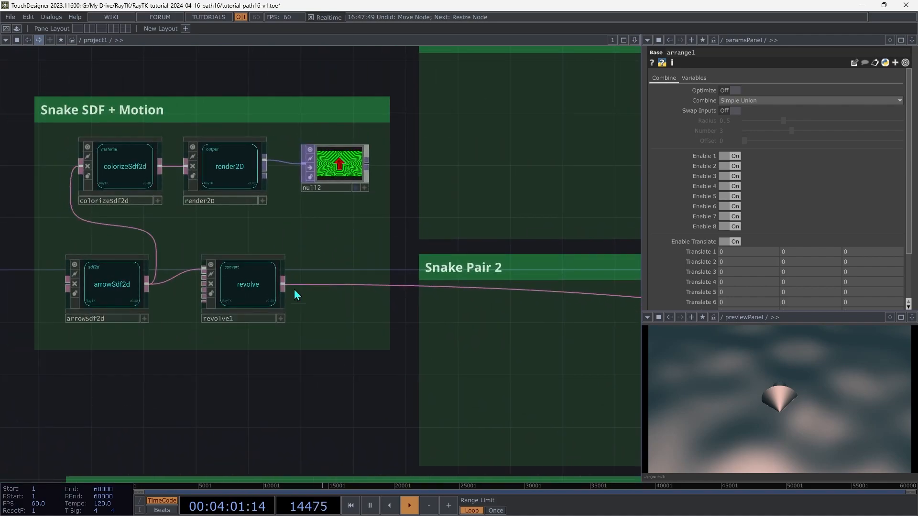
click(112, 293)
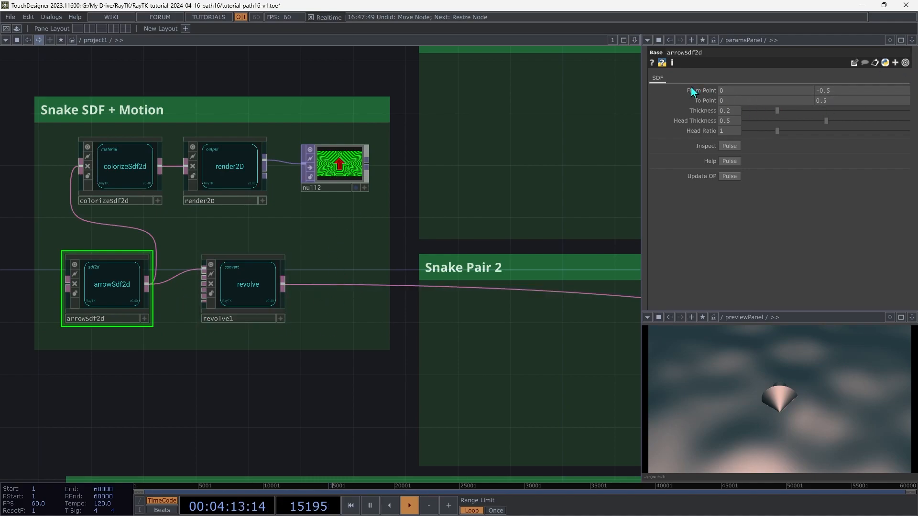
drag(819, 93, 801, 97)
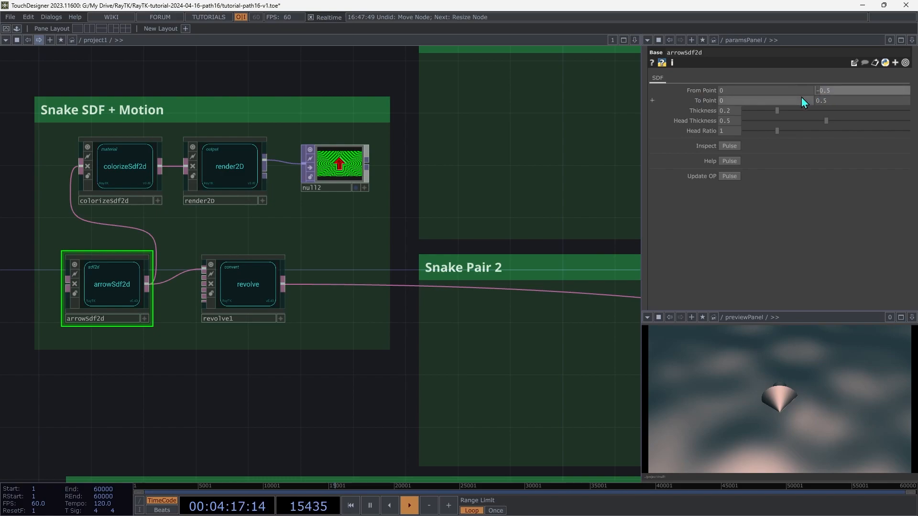
key(Delete)
key(Return)
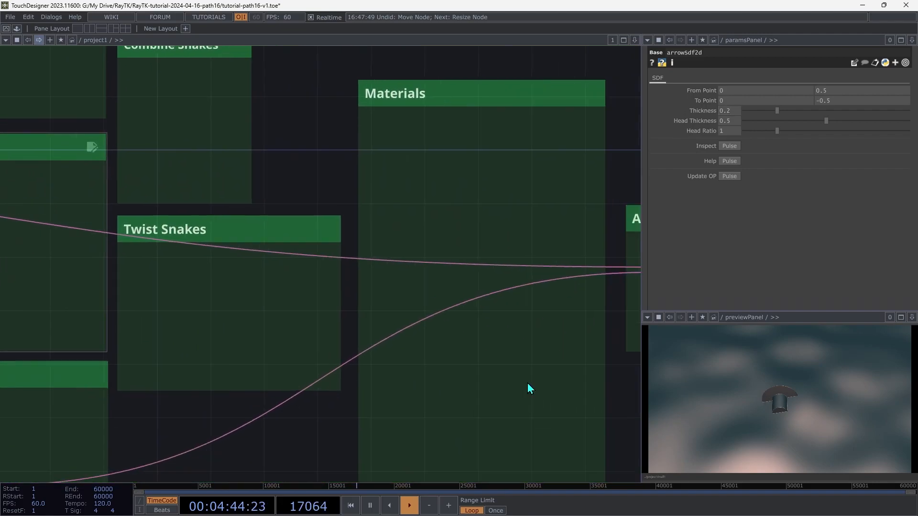
Raise the revolved arrow by setting the Y value of Translate 1 on arrange1 to 1.
click(122, 216)
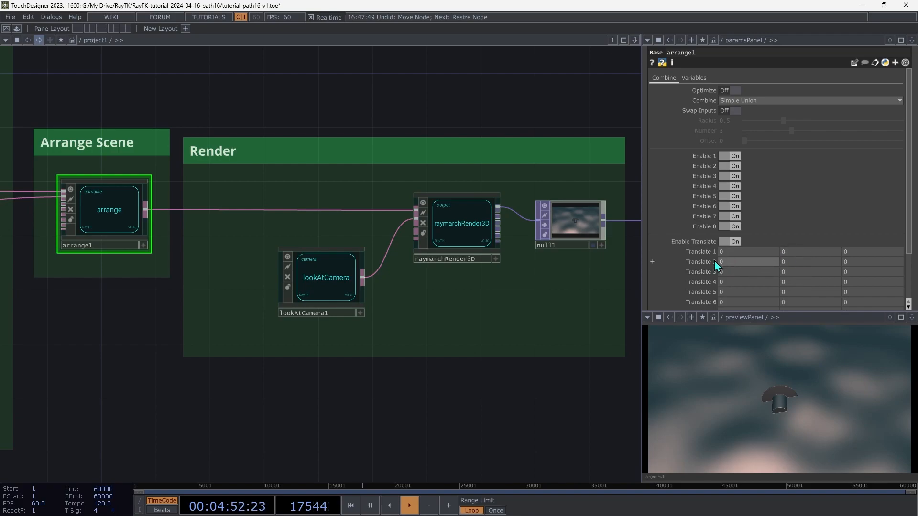
mouse_move(820, 254)
middle_down()
mouse_move(856, 254)
mouse_move(819, 257)
middle_up()
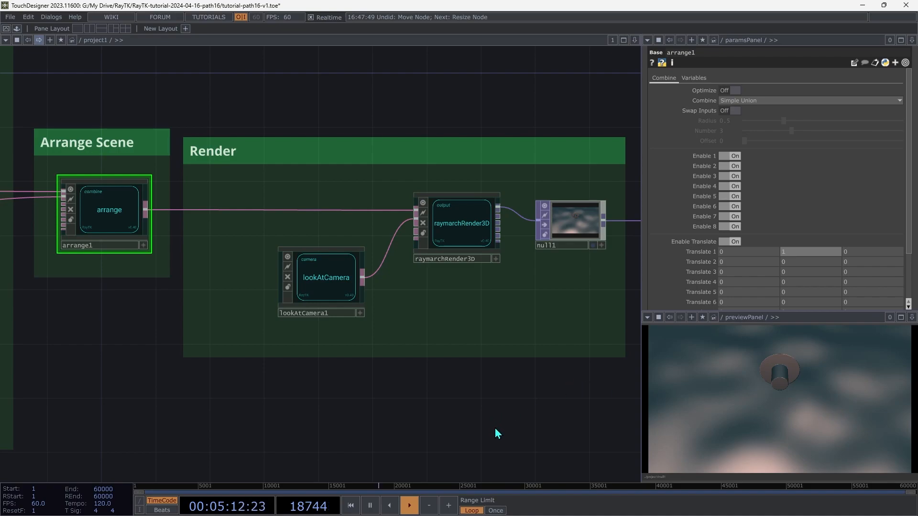
Slim the arrow by setting arrowSdf2d's Thickness to 0.15 and Head Thickness to 0.3.
scroll(495, 429, left, 15)
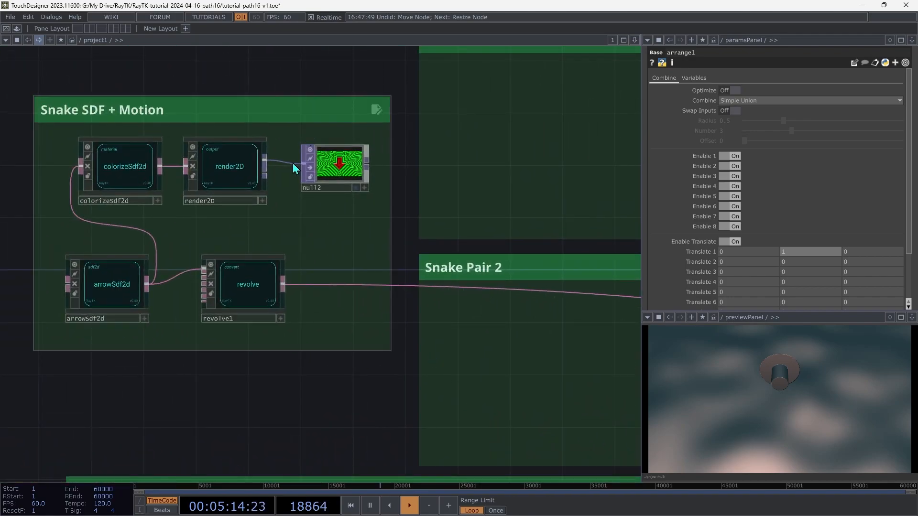
click(87, 301)
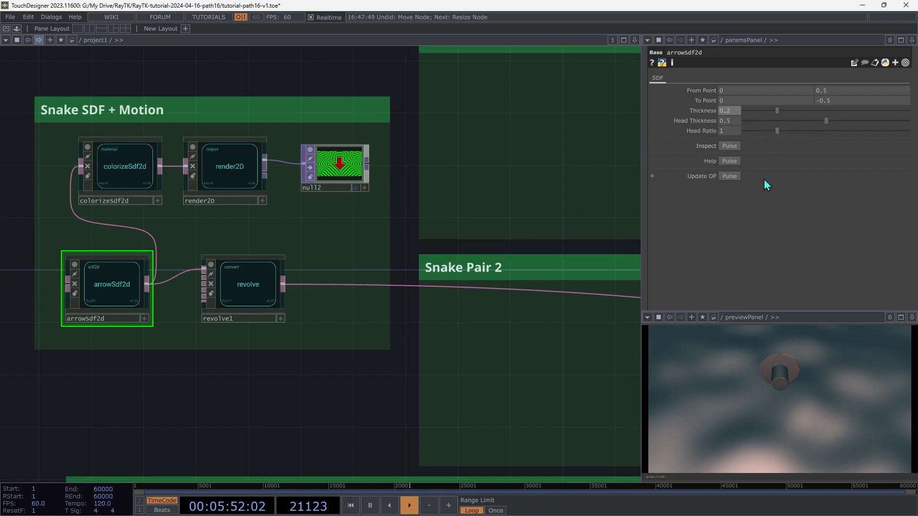
middle_drag(732, 110, 727, 126)
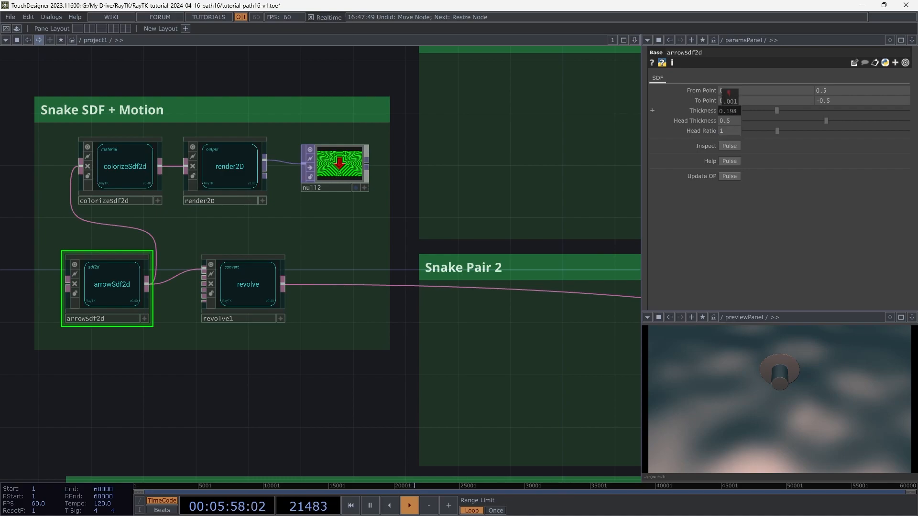
middle_drag(727, 91, 727, 119)
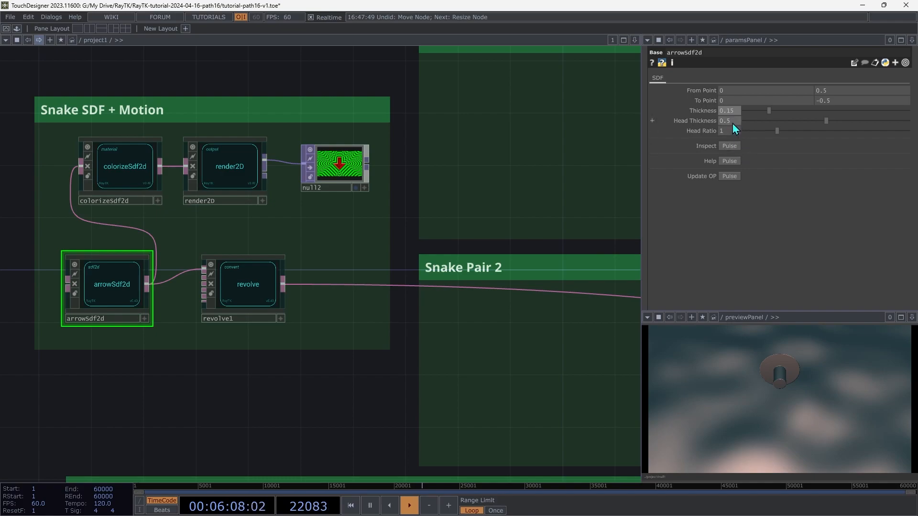
middle_drag(732, 122, 721, 103)
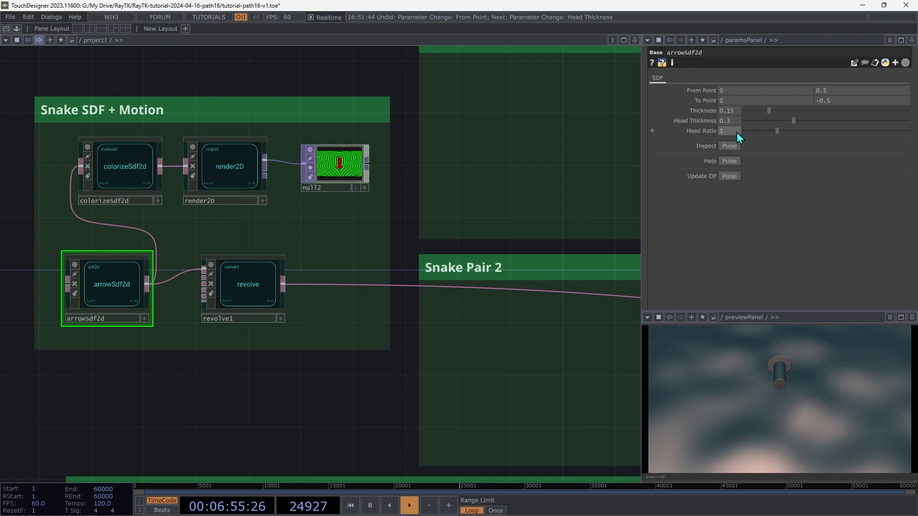
Lengthen the arrow by setting arrowSdf2d's Head Ratio to 2 and From Point Y to 2.8.
middle_drag(738, 137, 782, 137)
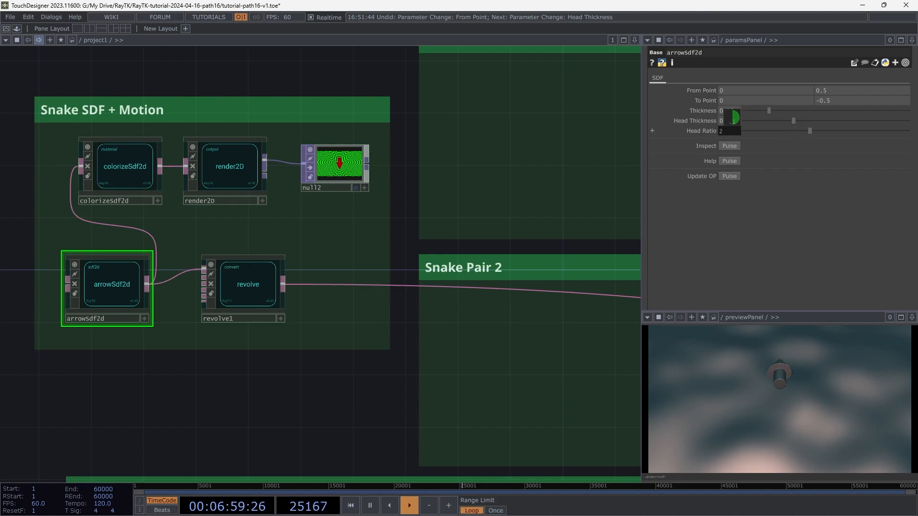
middle_drag(781, 331, 781, 334)
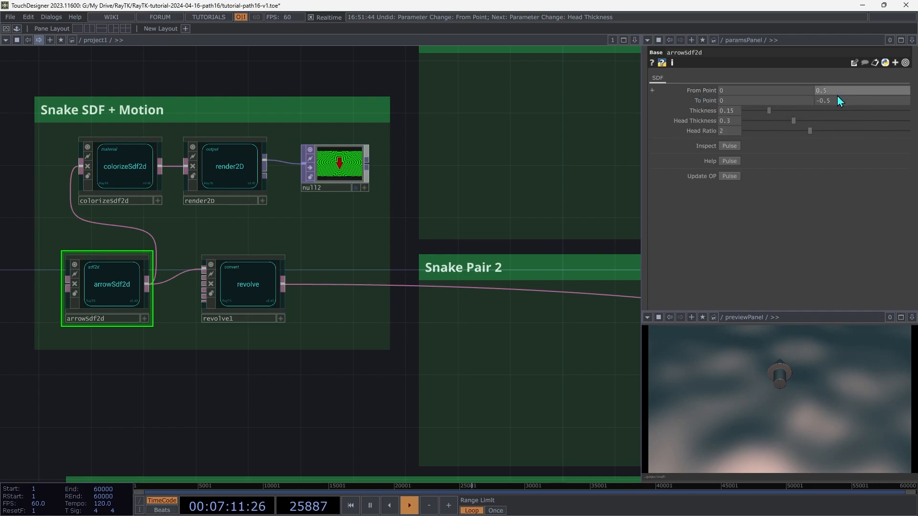
mouse_move(837, 91)
middle_down()
mouse_move(849, 81)
mouse_move(916, 81)
middle_up()
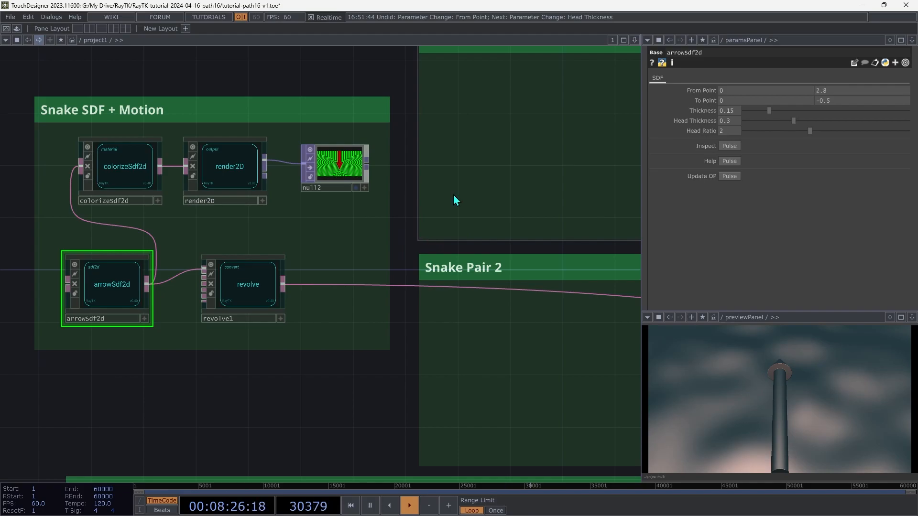
Add a RayTK translate operator in the Snake Pair 1 area and insert it between revolve1 and arrange1.
key(alt+r)
text(transl)
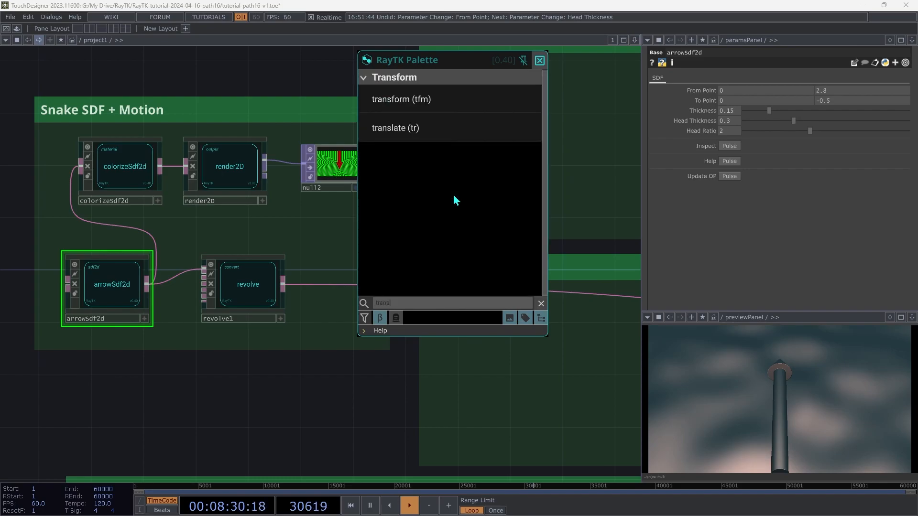
click(426, 127)
click(471, 173)
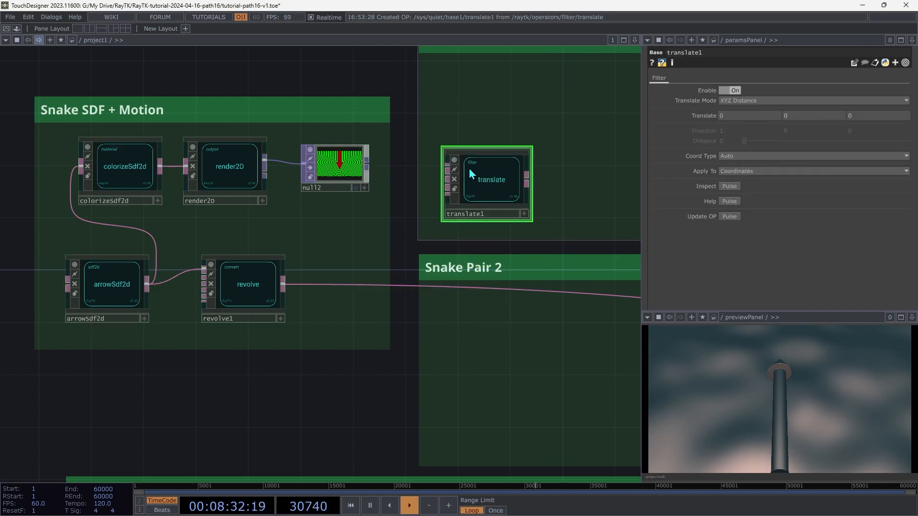
drag(449, 166, 283, 284)
click(526, 182)
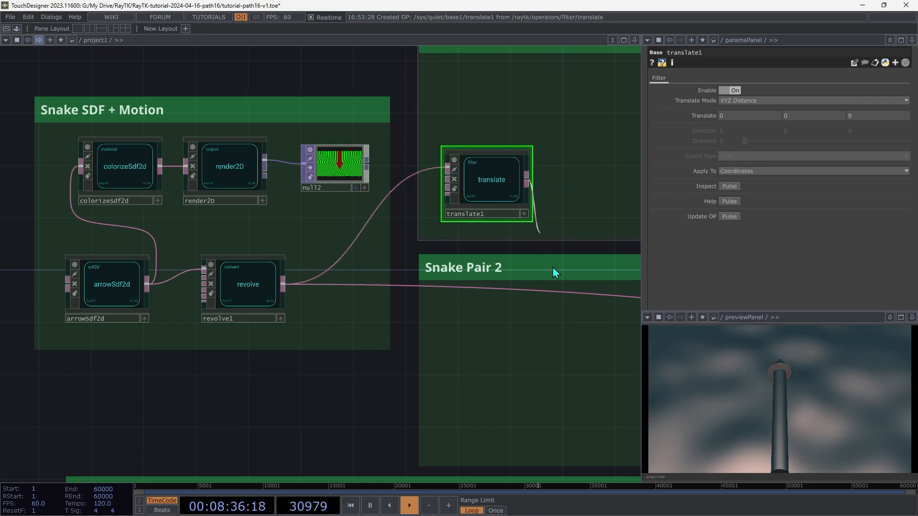
click(562, 291)
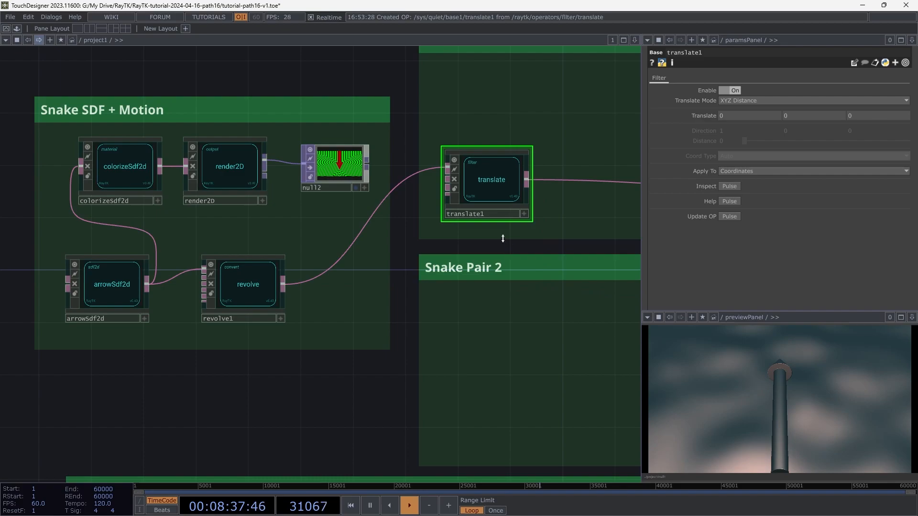
Rename the new translate operator as snakeWaveTranslate.
click(499, 216)
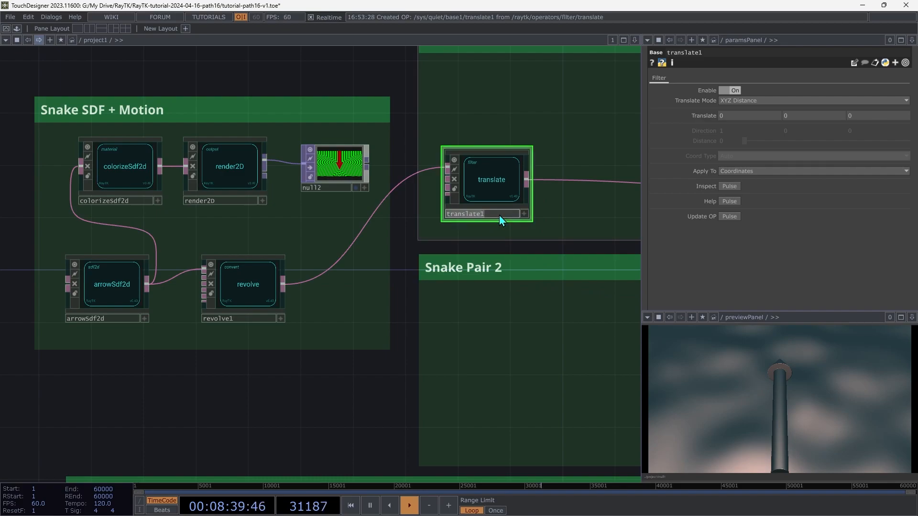
text(snakeWaveT)
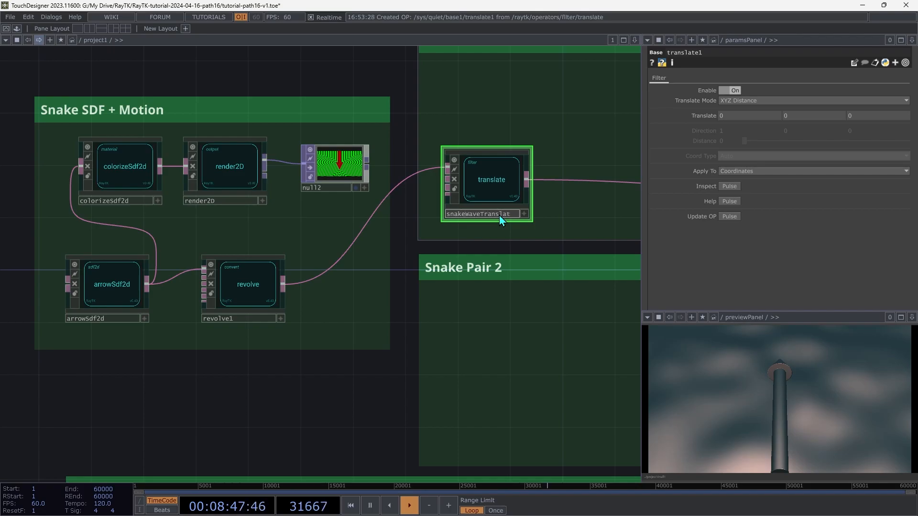
key(Return)
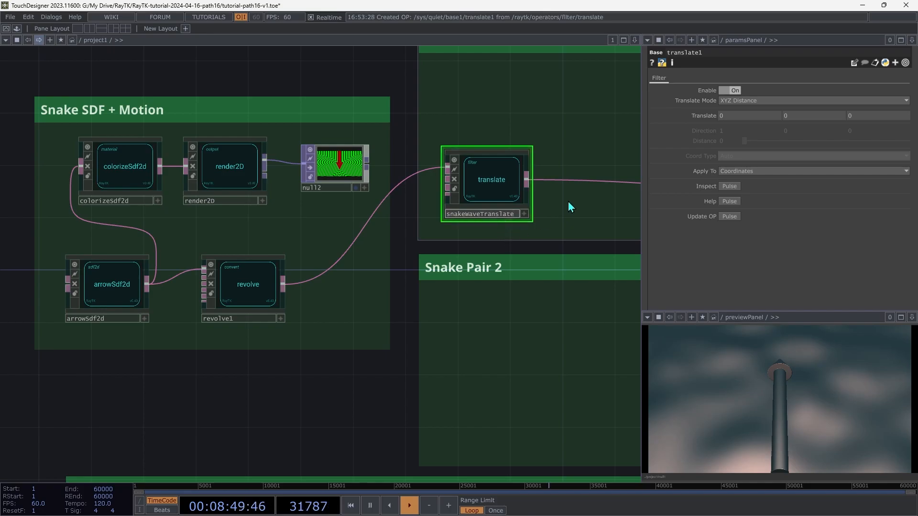
Reposition snakeWaveTranslate inside Snake Pair 1 and set its Translate Mode to Direction and Distance.
click(488, 189)
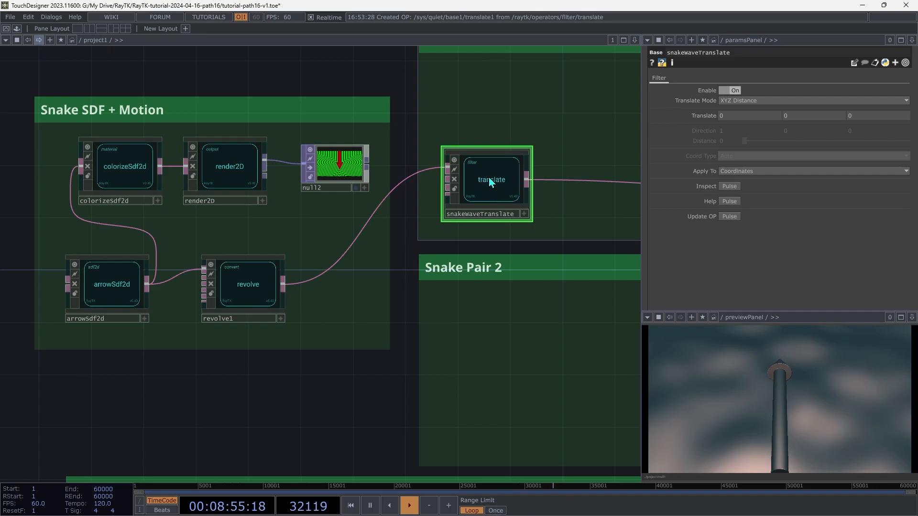
key(h)
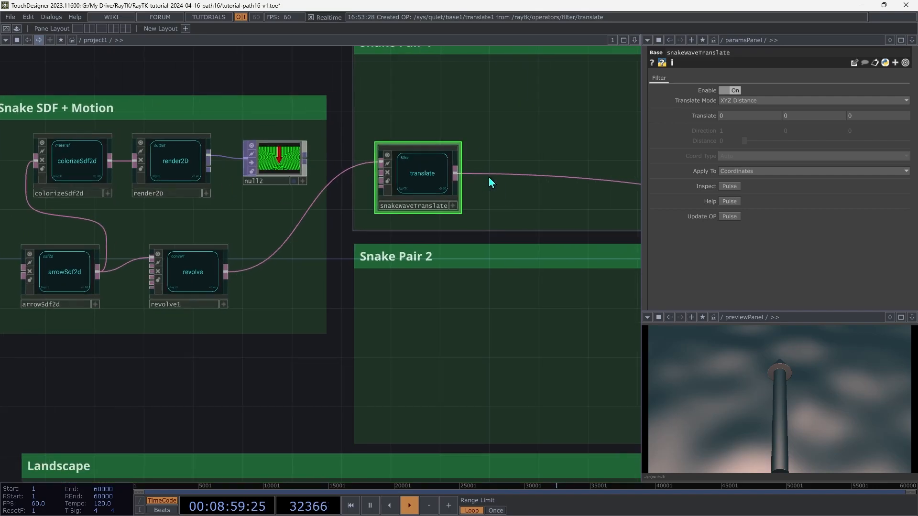
drag(137, 195, 196, 189)
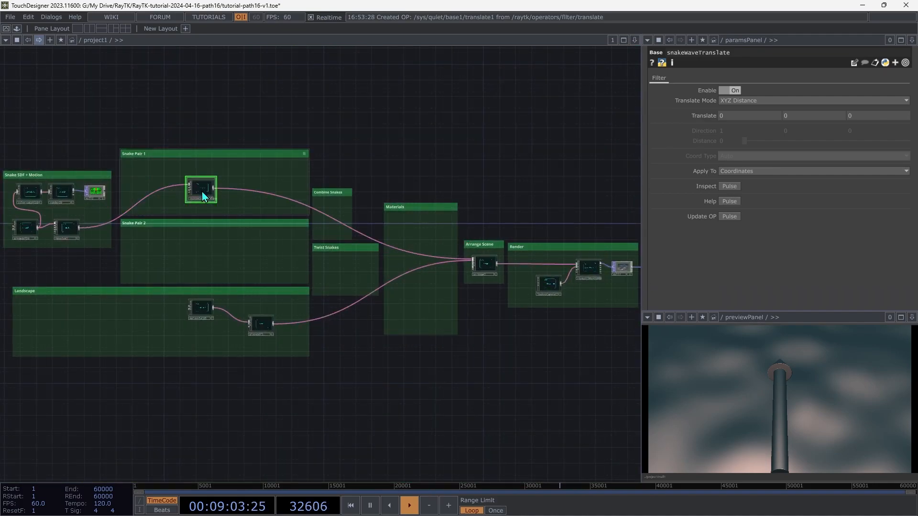
key(shift+h)
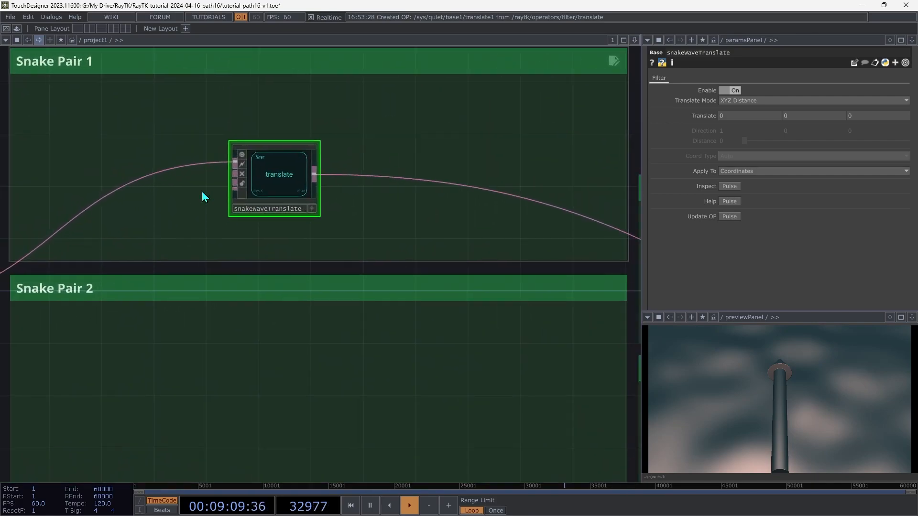
drag(275, 195, 236, 181)
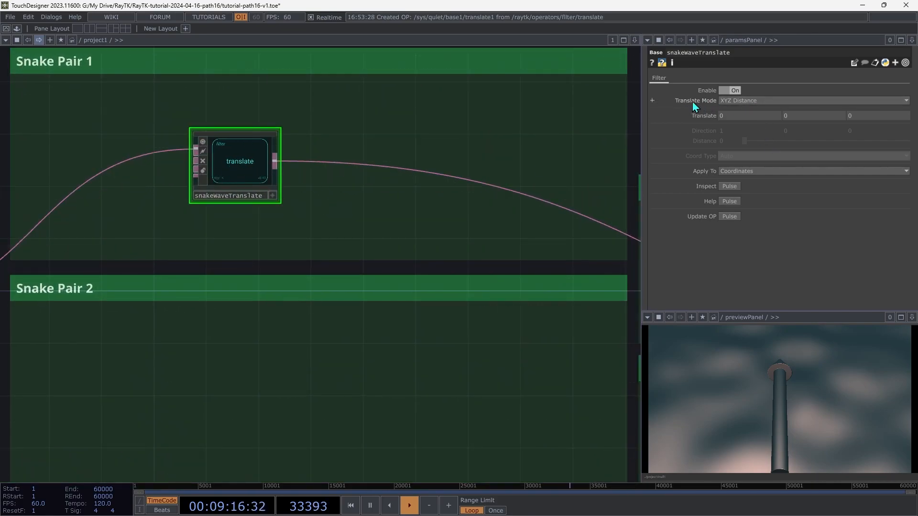
click(733, 102)
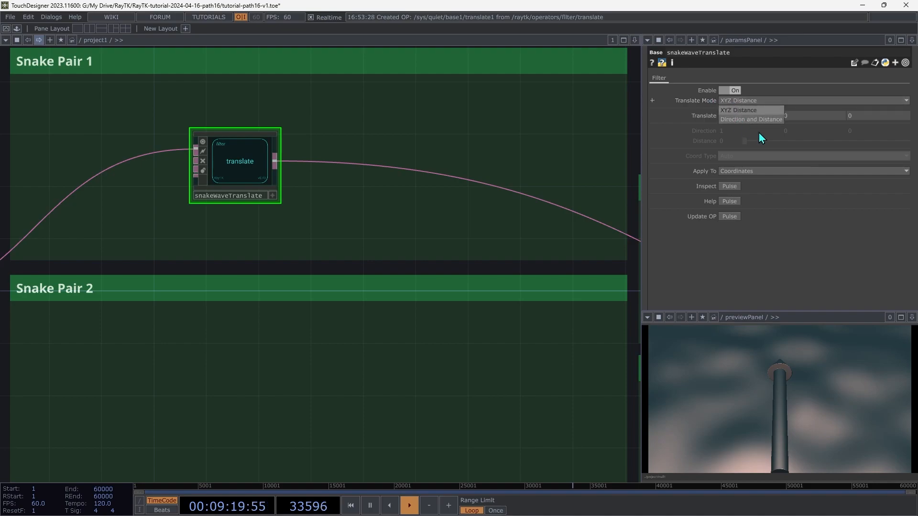
click(751, 120)
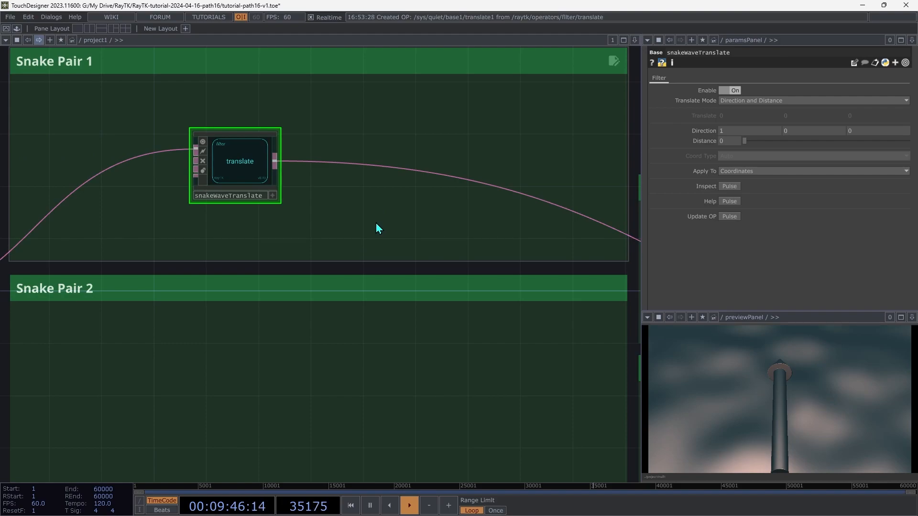
Add a RayTK waveField operator in Snake Pair 1 and connect it to the second input of snakeWaveTranslate.
key(alt+r)
text(wavef)
click(315, 199)
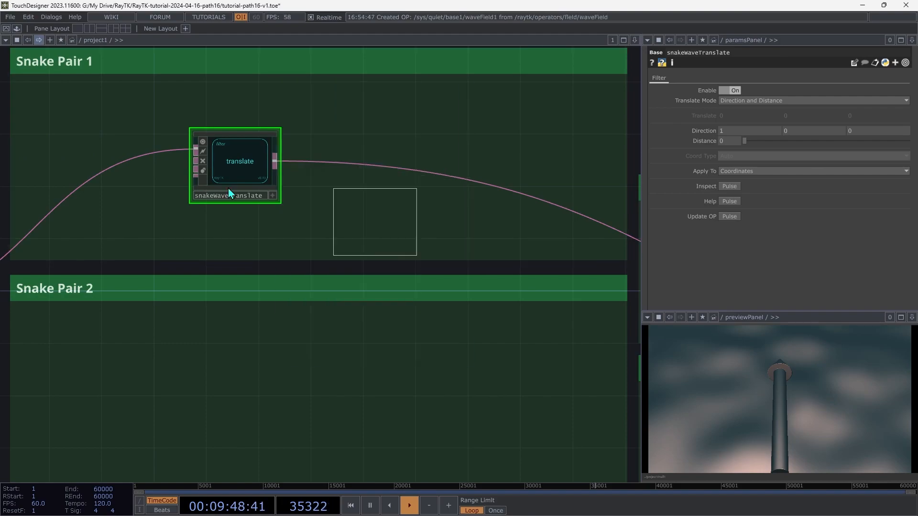
click(82, 216)
drag(118, 217, 181, 172)
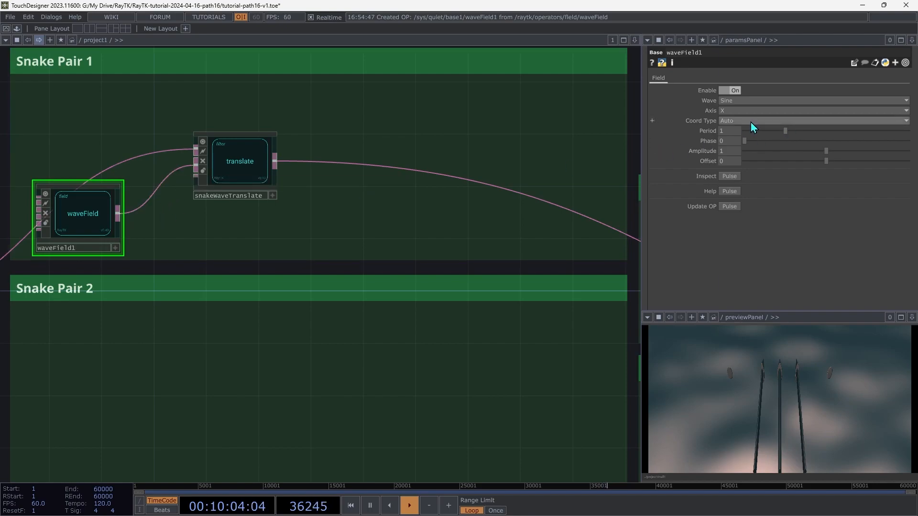
Set the wave field's Axis to Z and rename the operator as snakeWaveField.
click(723, 114)
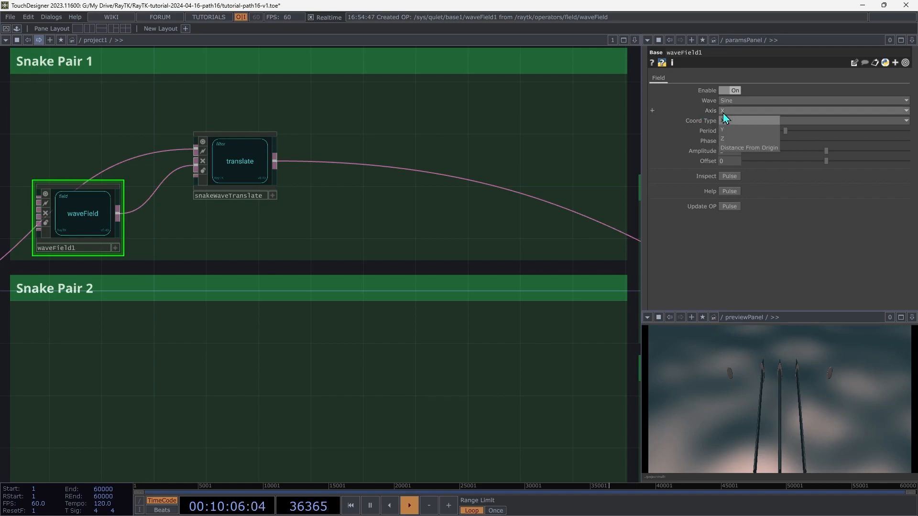
click(730, 139)
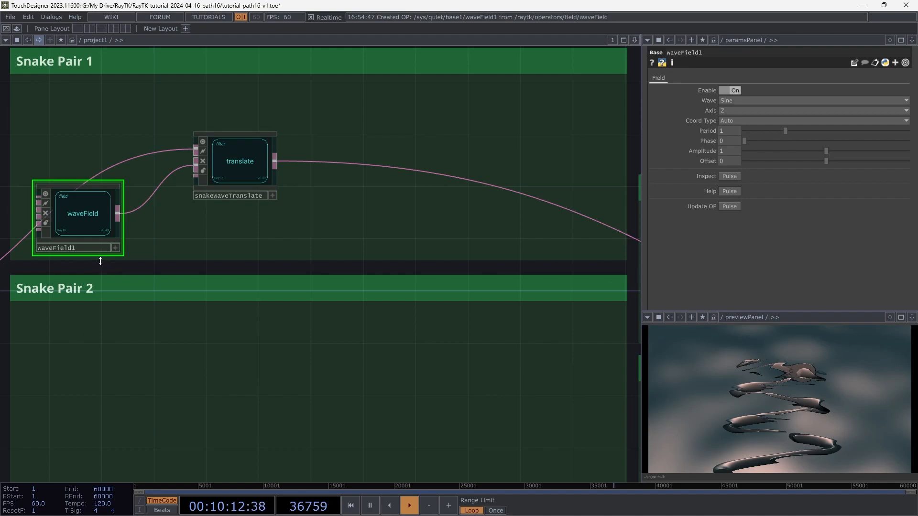
click(88, 248)
key(shift+Left)
key(shift+Left)
key(shift+Left)
key(shift+Left)
key(shift+Left)
key(shift+Left)
key(shift+Left)
key(shift+Left)
key(shift+Left)
key(shift+Left)
text(snake)
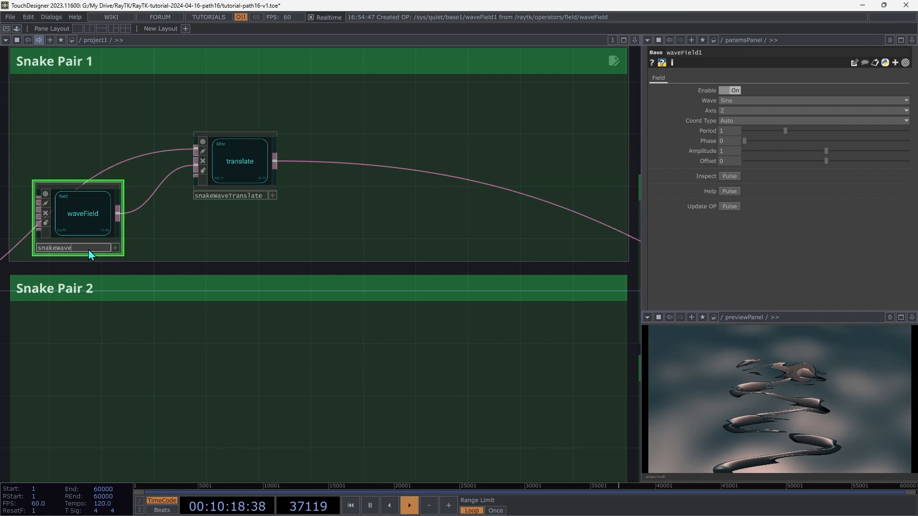
text(WaveField)
key(Return)
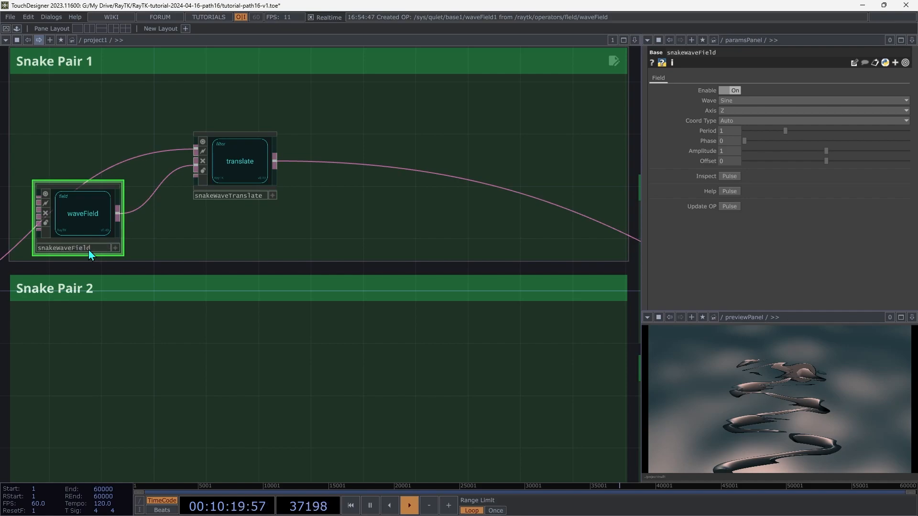
Reposition the wave field and translate operators, and set snakeWaveField's Amplitude to 0.2 and Period to 3.
drag(274, 164, 313, 164)
drag(107, 225, 167, 208)
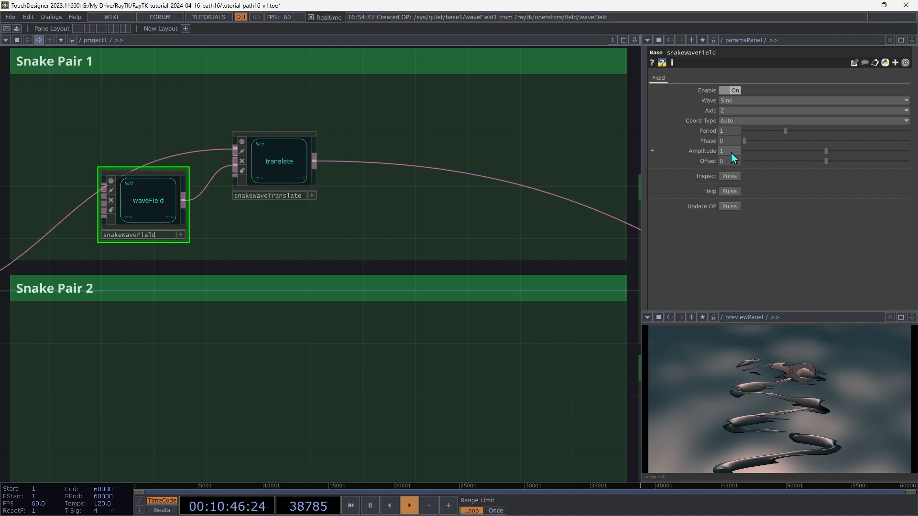
mouse_move(730, 153)
mouse_down()
mouse_move(730, 138)
mouse_move(708, 139)
mouse_move(727, 137)
mouse_up()
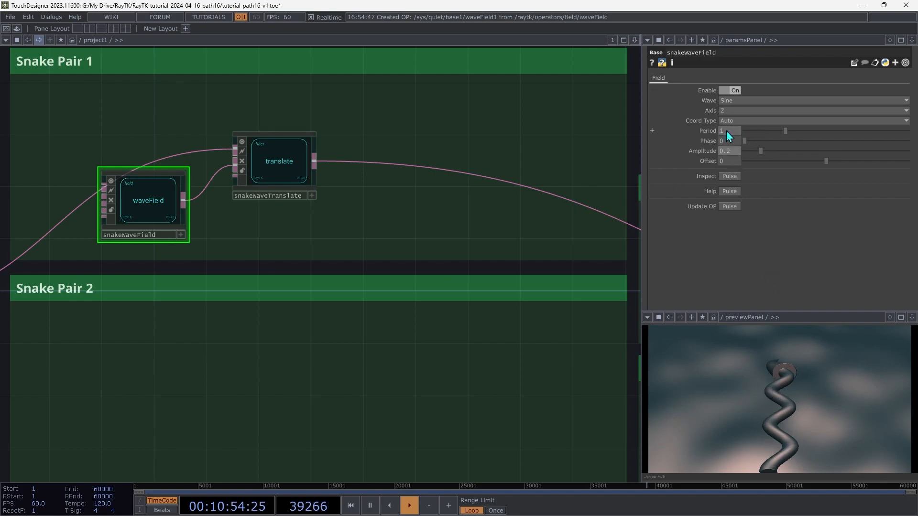
drag(727, 133, 746, 121)
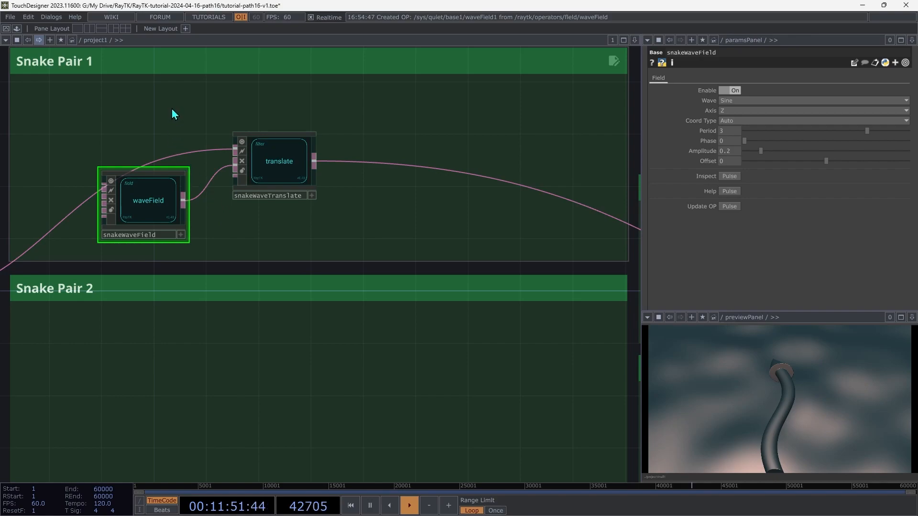
Move snakeWaveField and snakeWaveTranslate together to make room before them in the Snake Pair 1 area.
drag(403, 222, 91, 162)
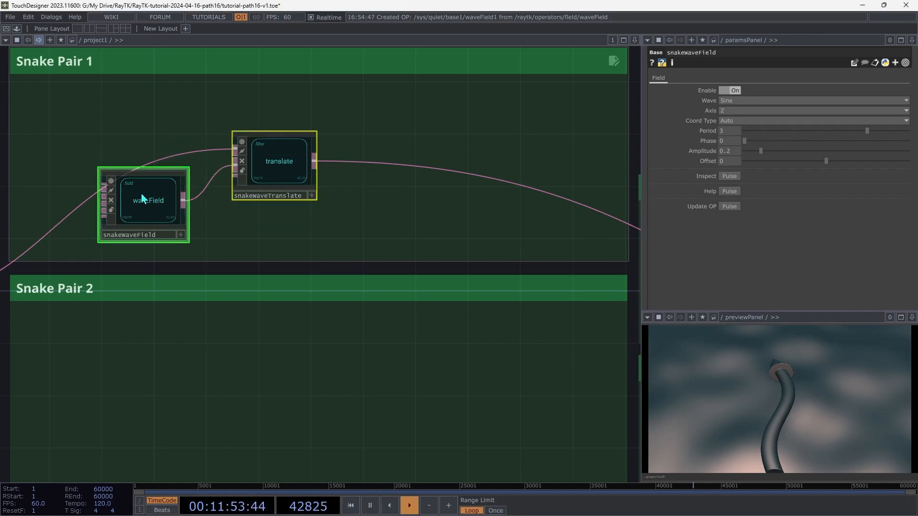
drag(140, 197, 284, 198)
click(113, 122)
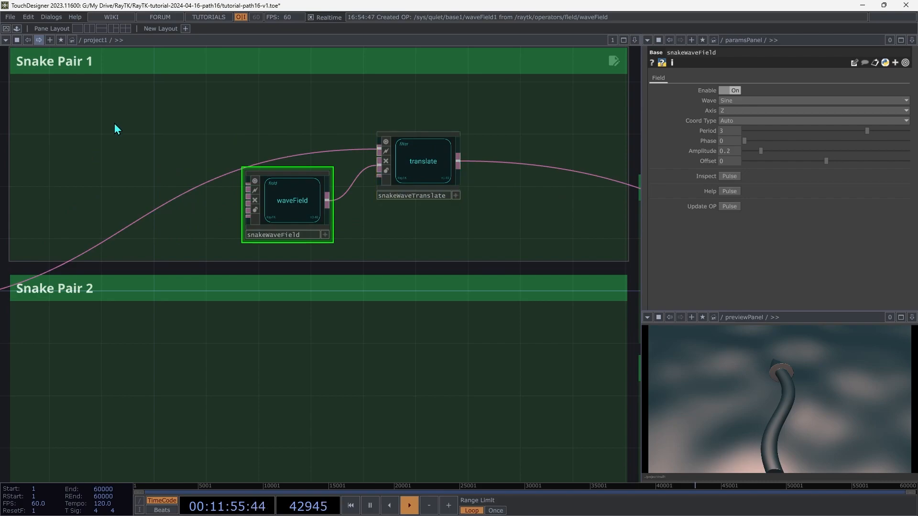
Add a RayTK translate operator in Snake Pair 1 and wire it into the first input of snakeWaveTranslate.
key(alt+r)
text(transl)
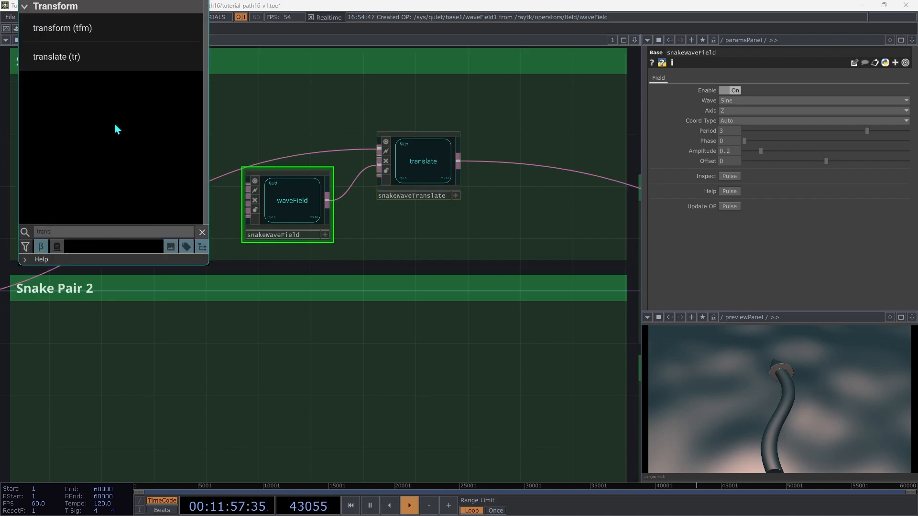
click(107, 57)
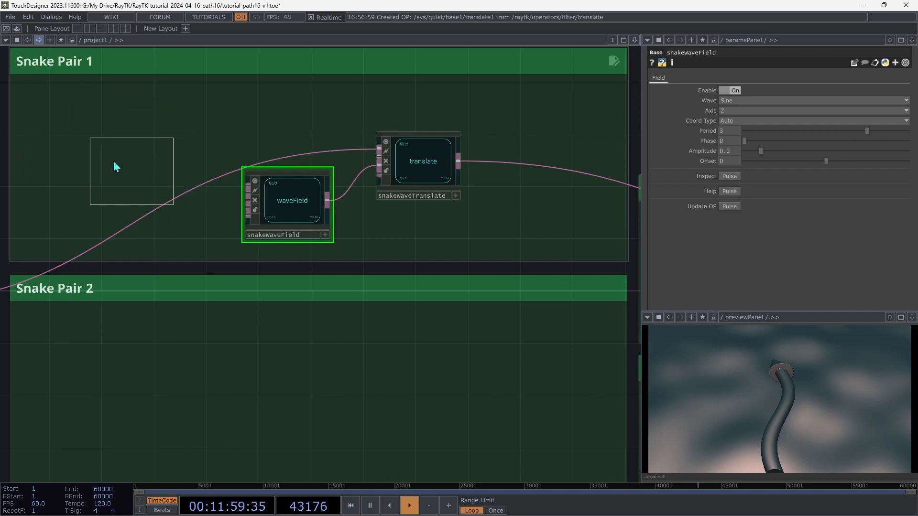
click(88, 150)
drag(74, 151, 76, 263)
drag(158, 163, 379, 149)
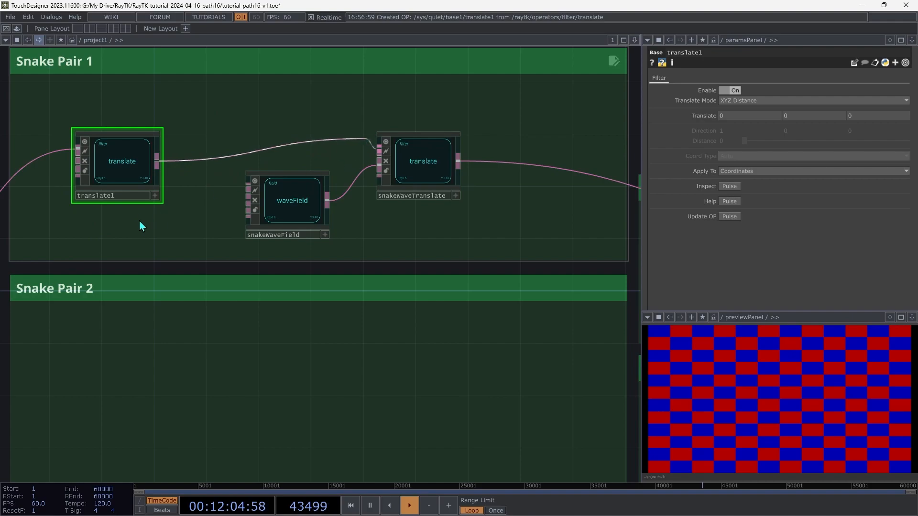
Rename the new translate operator as snakeOffset and move it after revolve1 in the Snake SDF + Motion area.
click(128, 196)
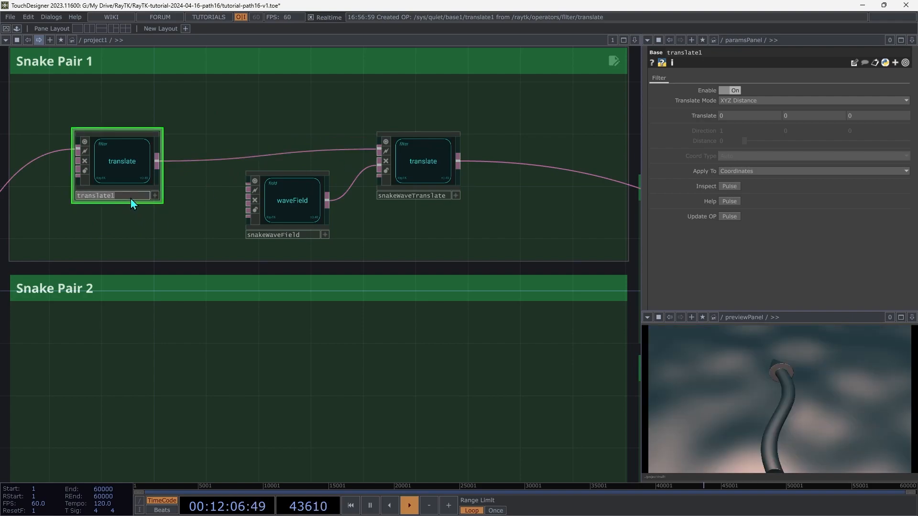
text(snakeOffset)
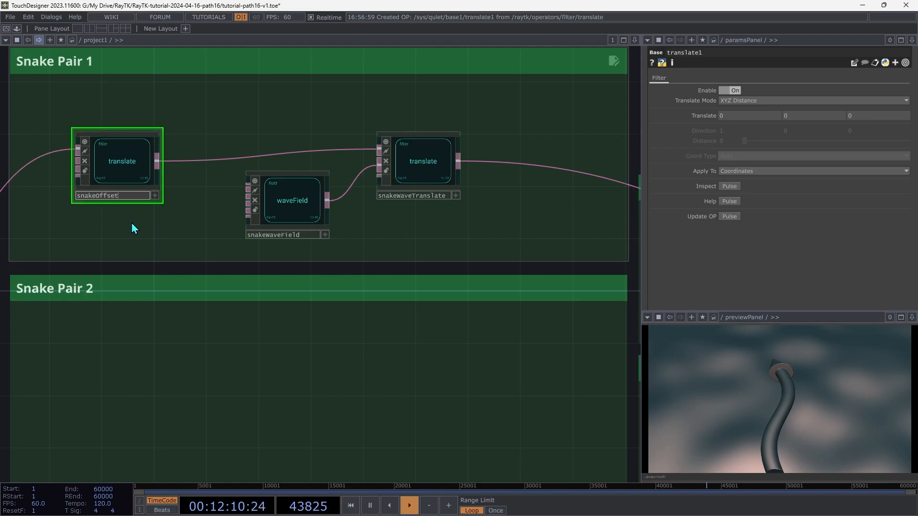
key(Return)
drag(131, 222, 540, 202)
drag(209, 258, 178, 258)
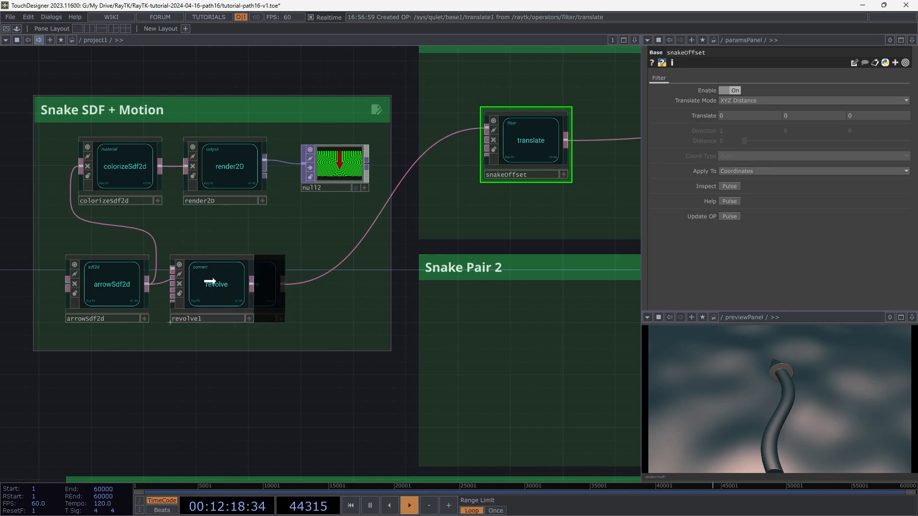
drag(553, 160, 358, 305)
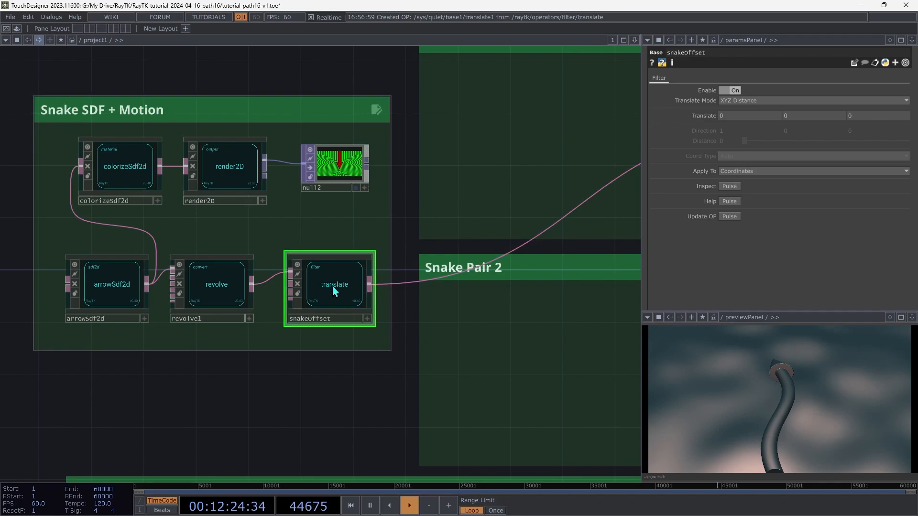
Set snakeOffset's Translate Mode to Direction and Distance, with Direction 0, 0, 1.
click(736, 104)
click(744, 120)
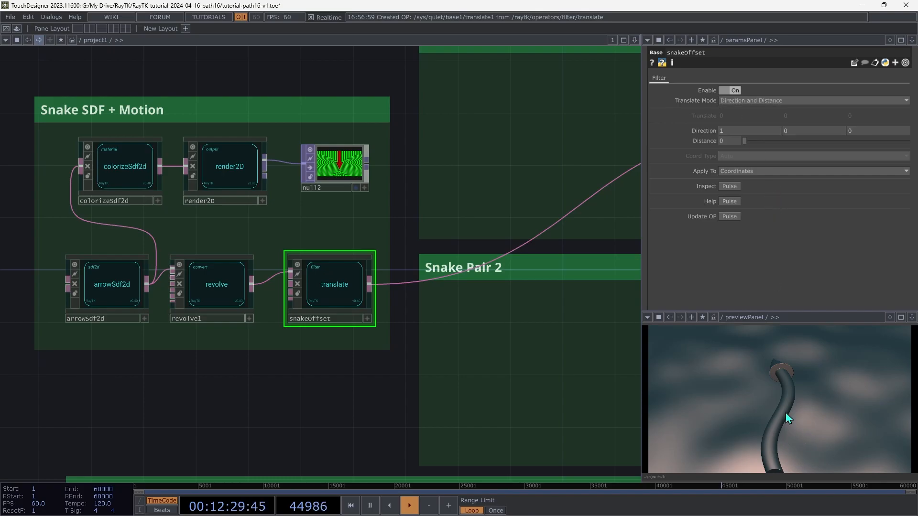
click(753, 130)
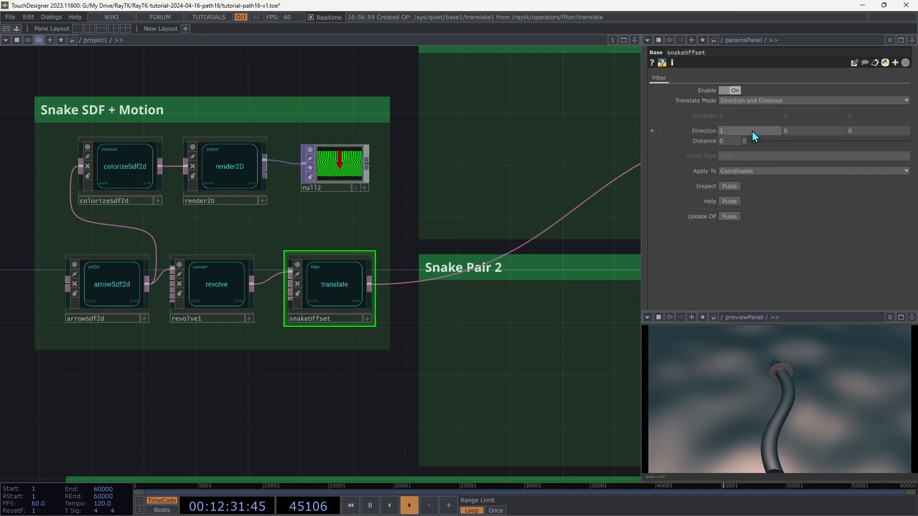
text(0)
key(Tab)
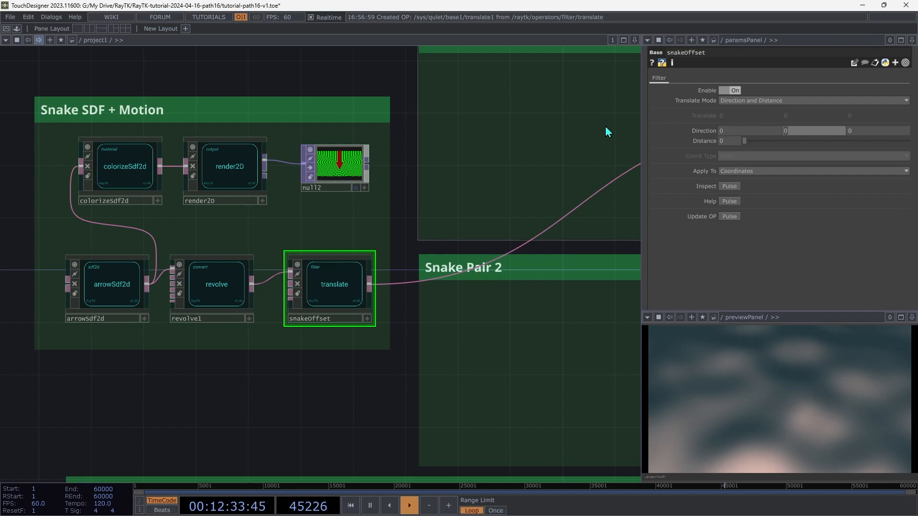
key(Tab)
text(1)
key(Tab)
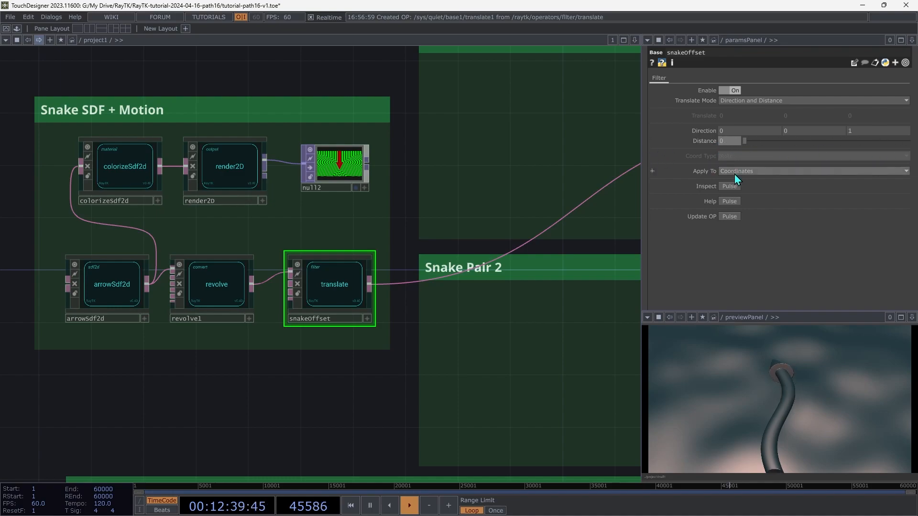
Try out different Distance values on snakeOffset to test moving the snake along its Z direction.
drag(540, 248, 701, 206)
drag(739, 142, 891, 156)
drag(749, 184, 698, 164)
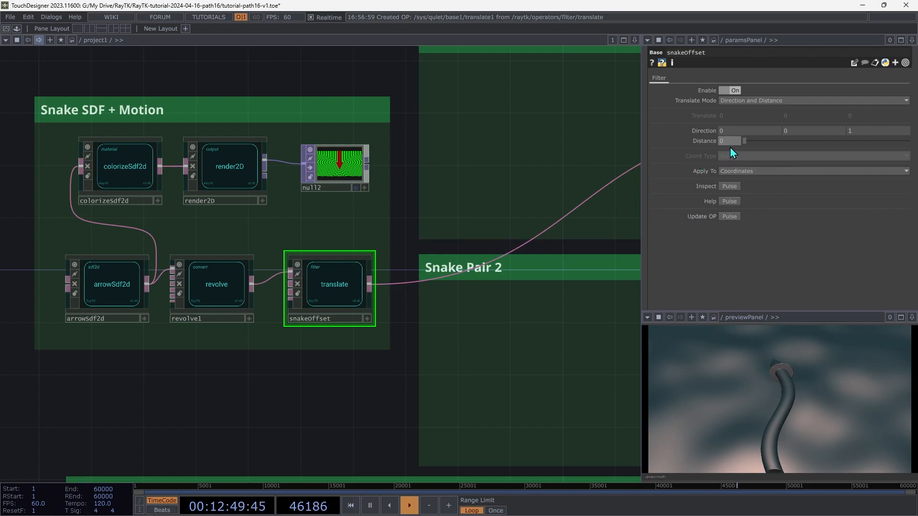
middle_drag(730, 141, 729, 123)
click(731, 145)
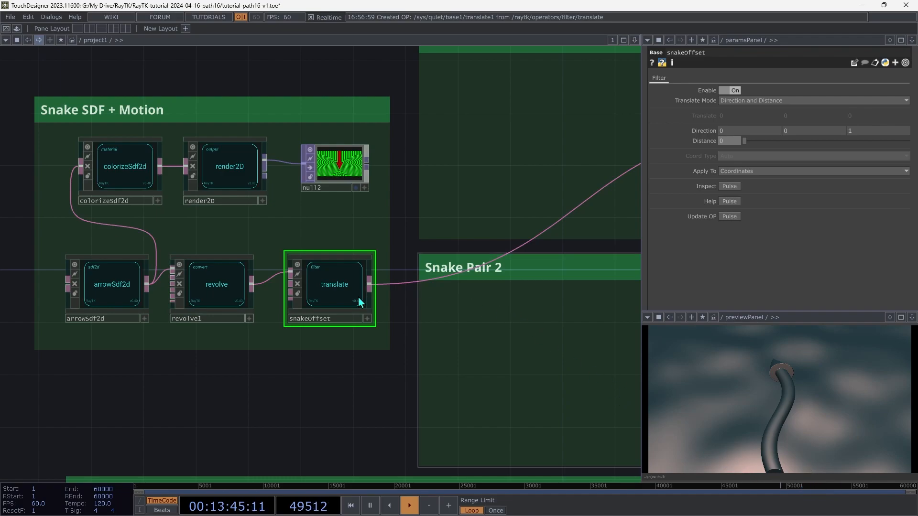
Copy snakeOffset's Distance parameter and paste it as a reference into the Z component of lookAtCamera1's Position.
right_click(710, 146)
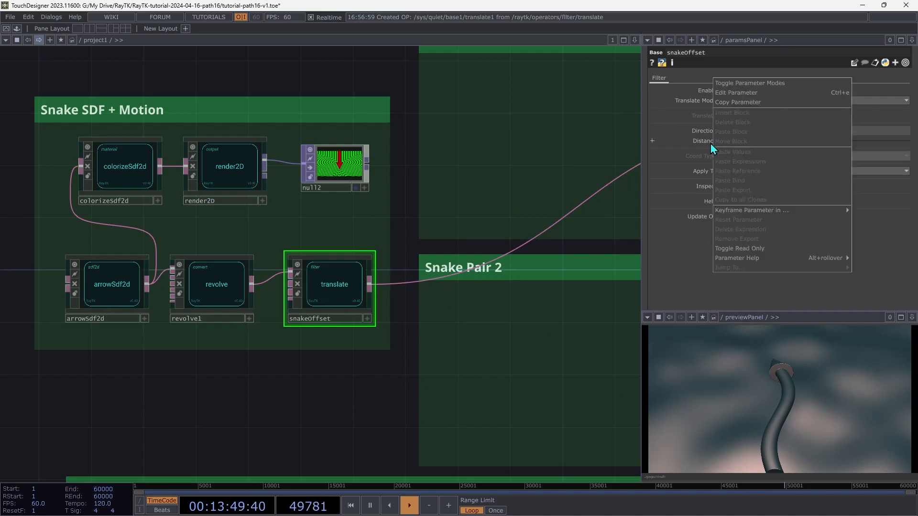
click(729, 102)
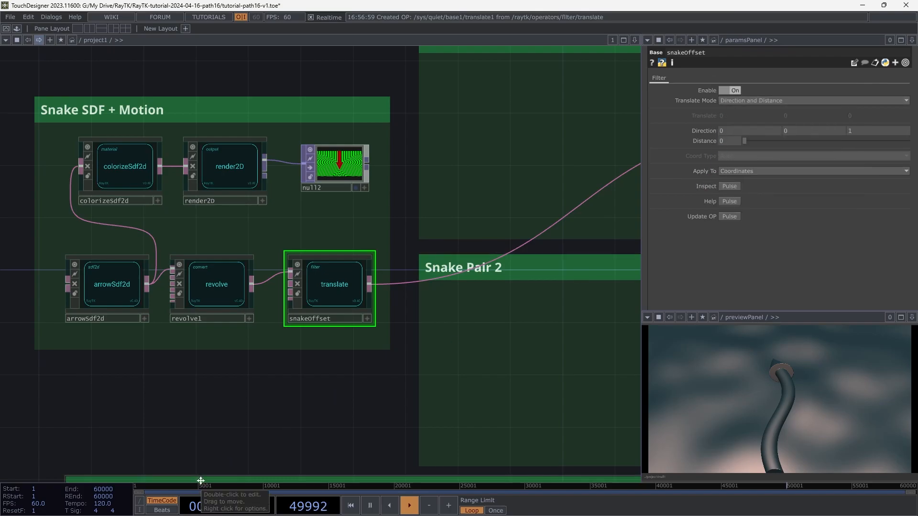
scroll(201, 481, right, 15)
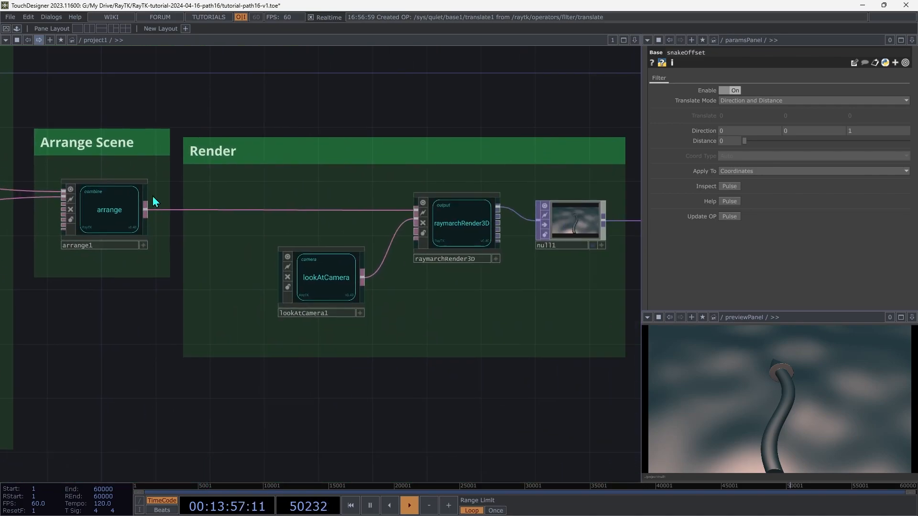
click(338, 276)
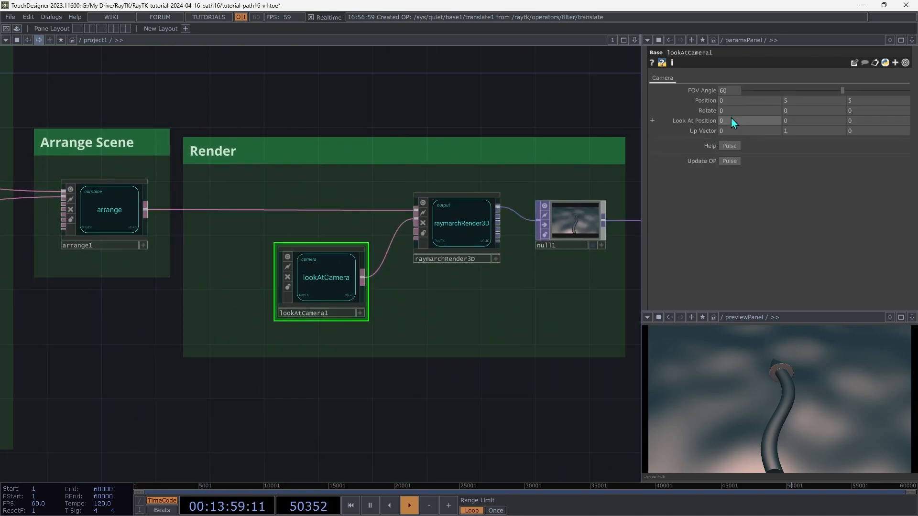
click(707, 102)
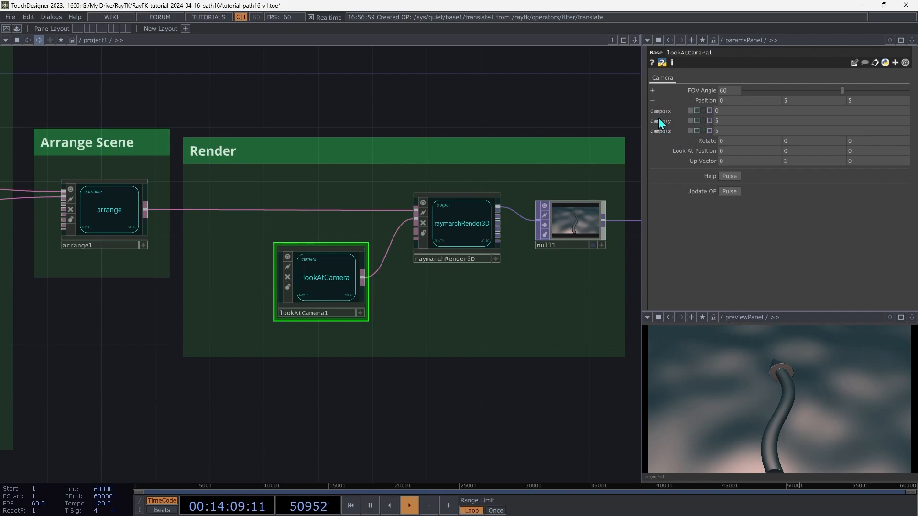
right_click(656, 133)
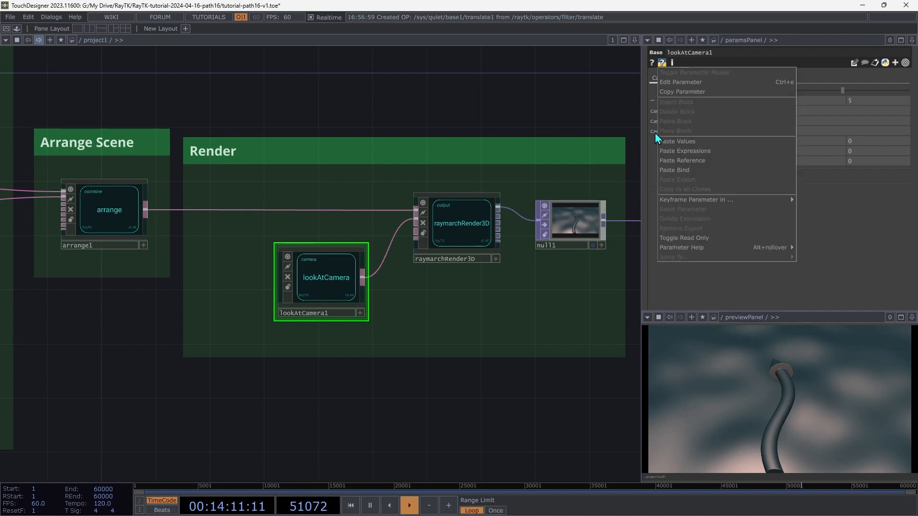
click(700, 162)
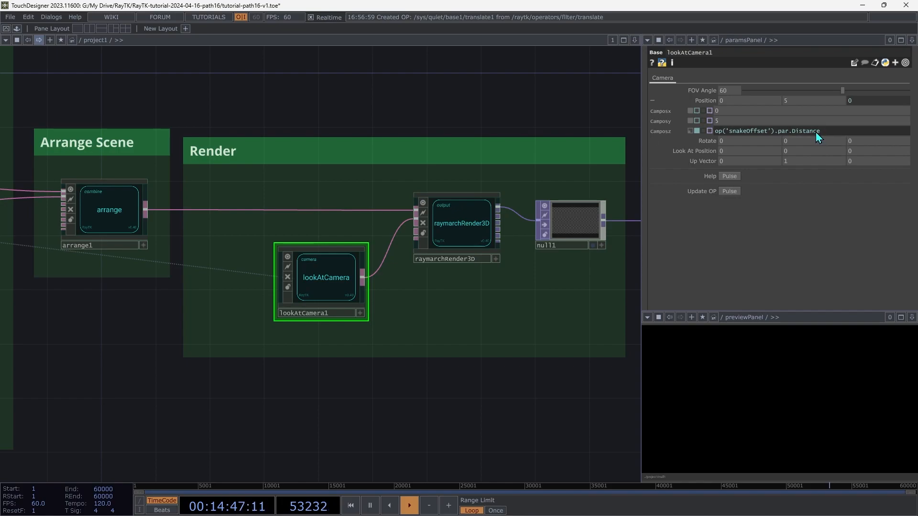
Extend lookAtCamera1's Z position expression to op('snakeOffset').par.Distance+5.
click(836, 131)
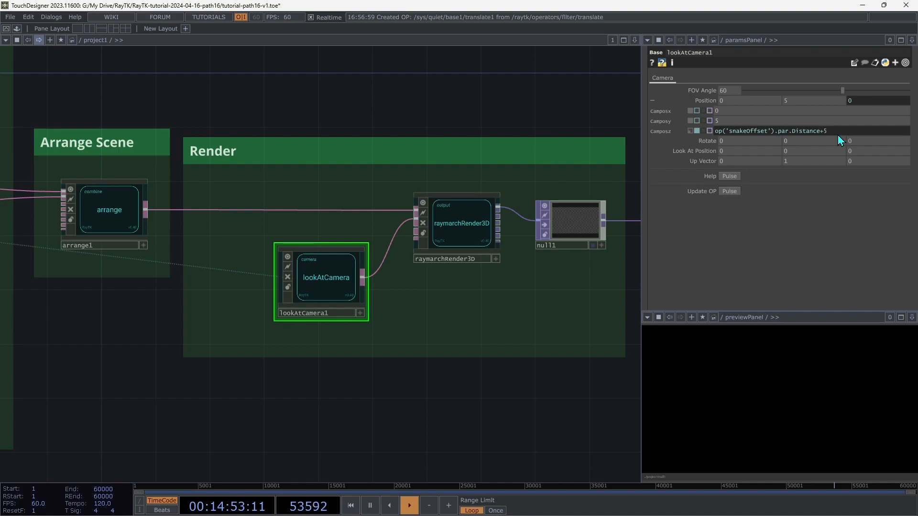
text(+5)
key(Tab)
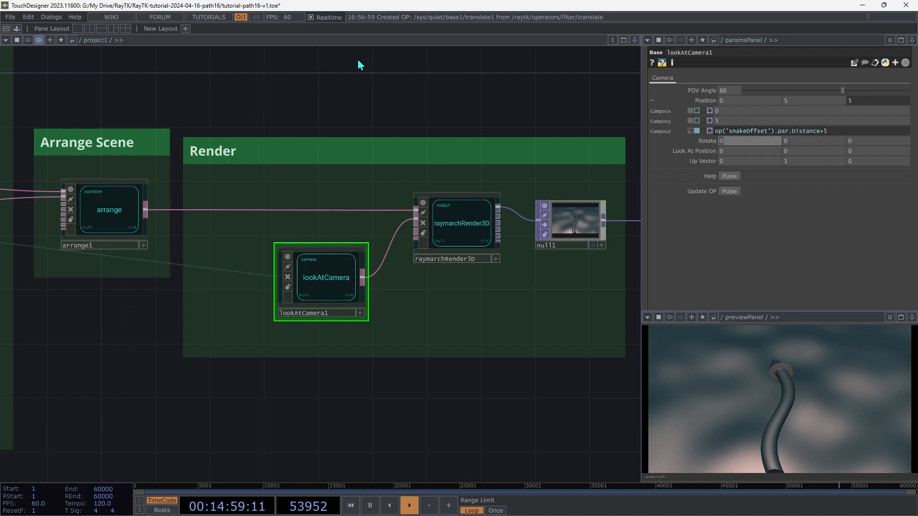
Vary snakeOffset's Distance again to test how the linked camera follows the snake.
click(359, 89)
scroll(359, 94, down, 6)
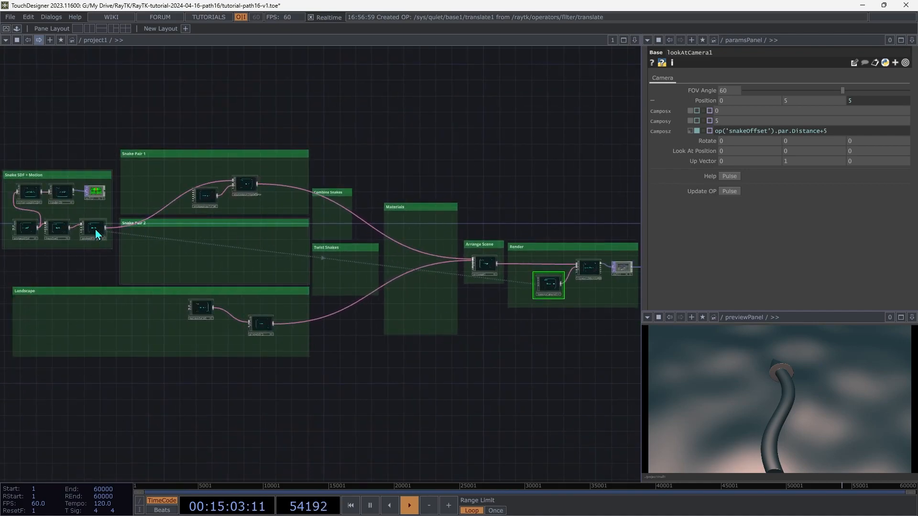
click(95, 229)
middle_drag(734, 141, 731, 128)
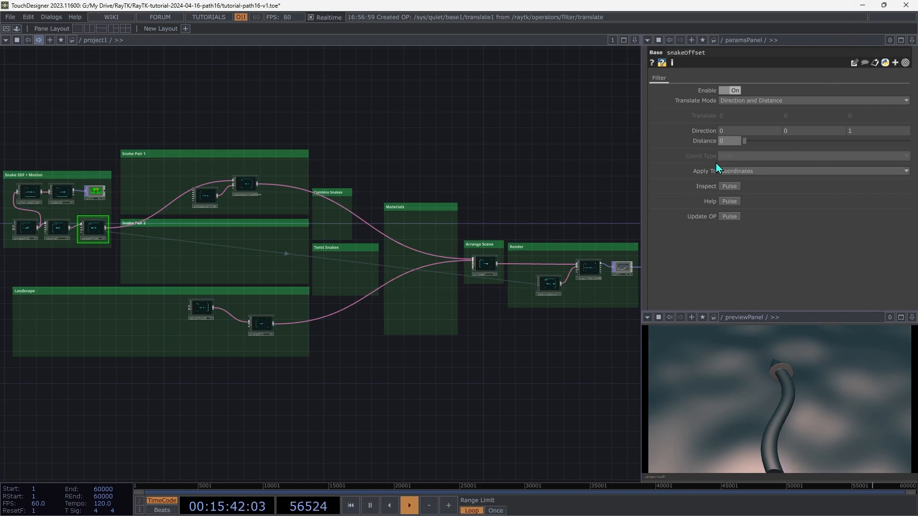
middle_drag(727, 142, 729, 128)
Inspect lookAtCamera1's Look At Position components and remove the snakeOffset expression from its Z position.
click(553, 292)
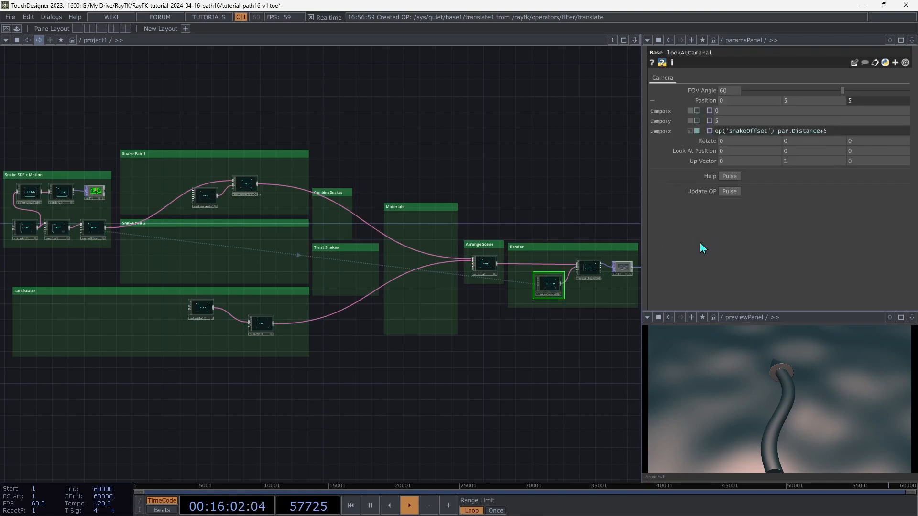
click(676, 152)
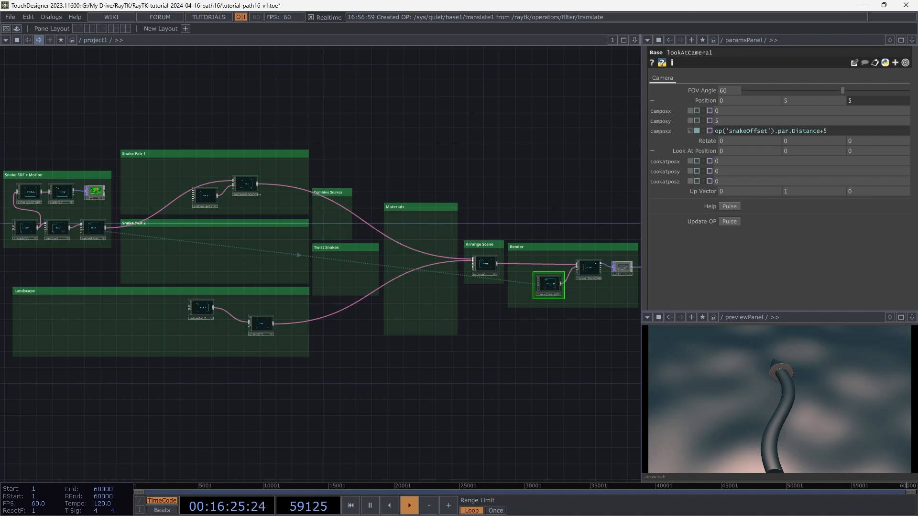
click(702, 153)
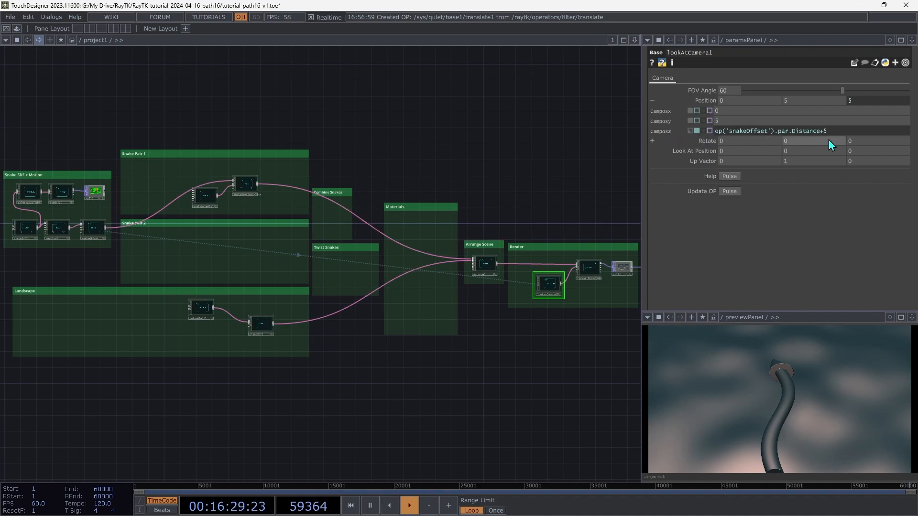
click(841, 131)
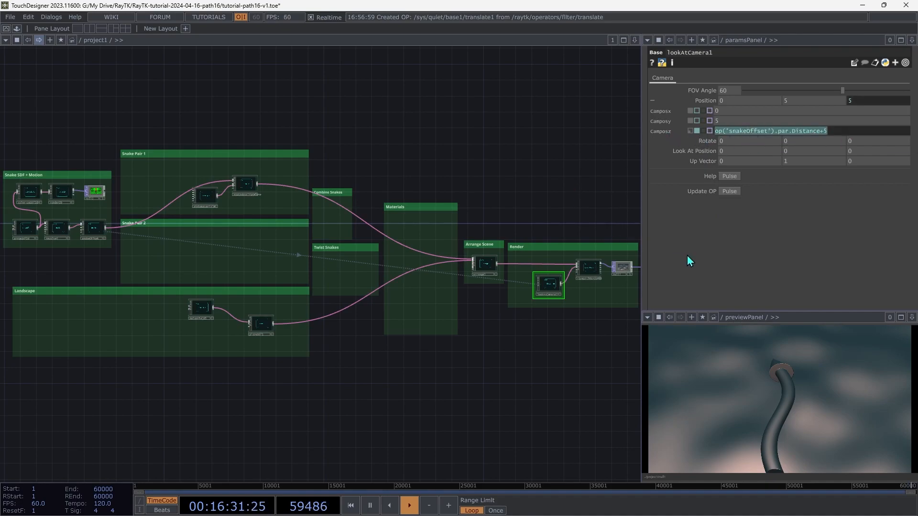
key(BackSpace)
key(Tab)
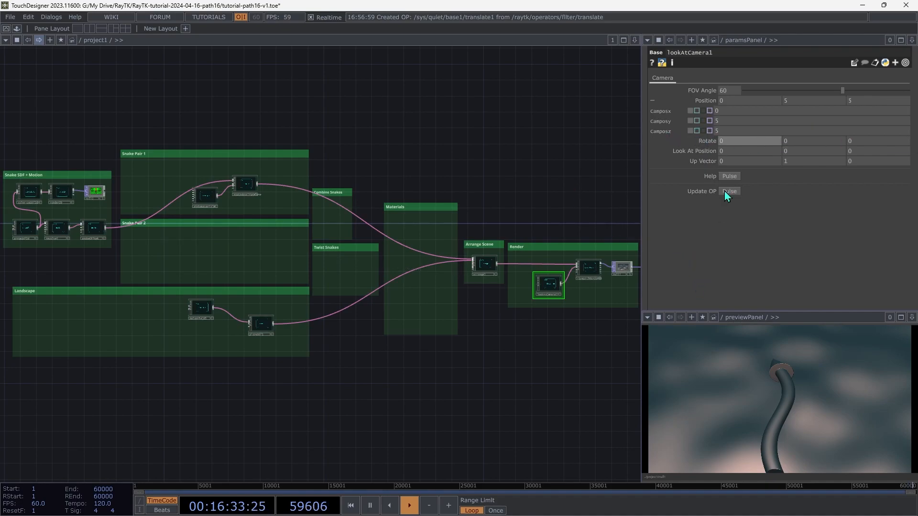
click(696, 101)
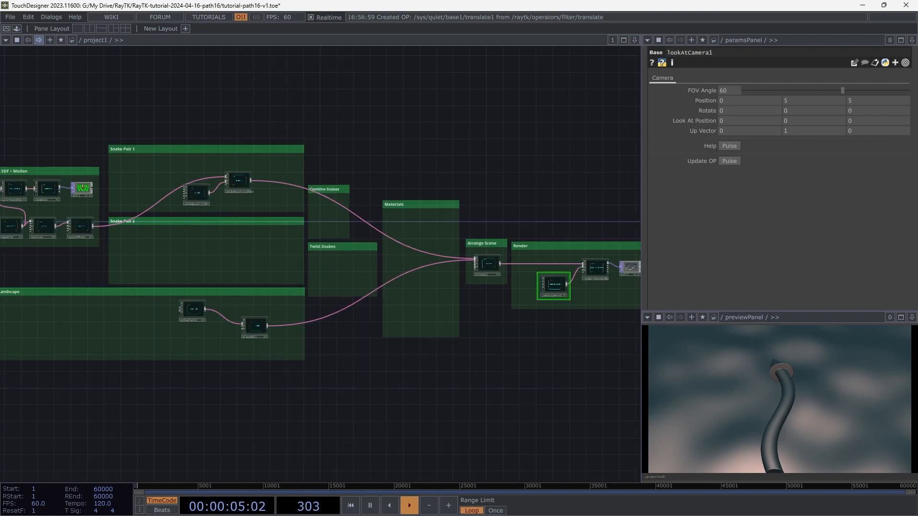
Move lookAtCamera1 aside in the Render area, add a RayTK translate operator next to it, and connect the camera to its first input.
key(shift+h)
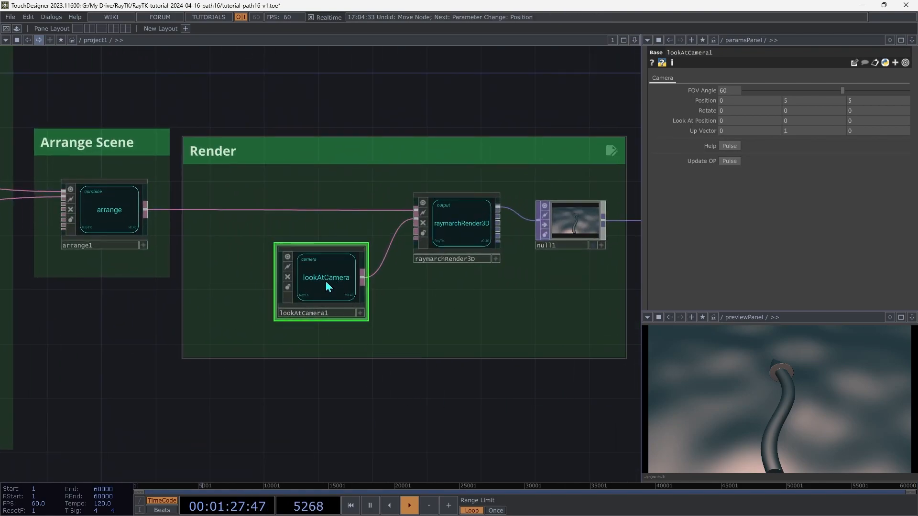
drag(325, 280, 230, 284)
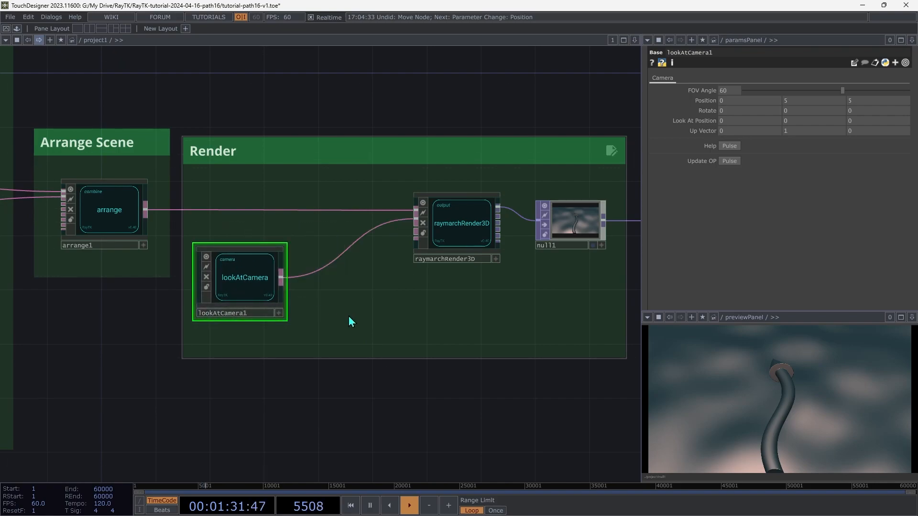
key(alt+r)
text(slat)
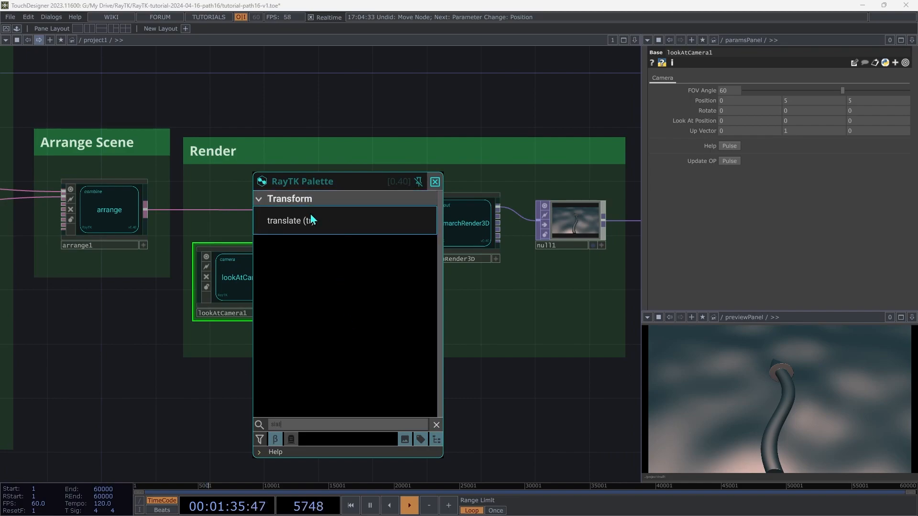
click(311, 219)
click(342, 284)
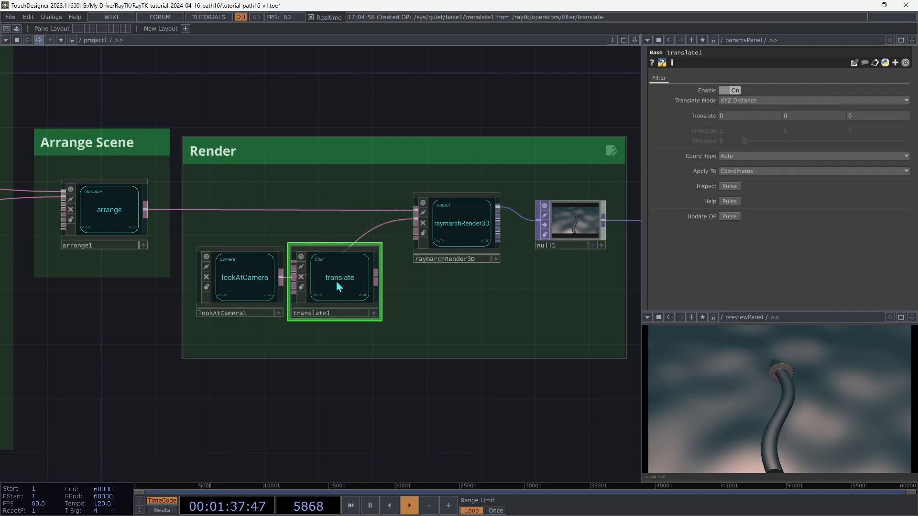
drag(281, 278, 293, 264)
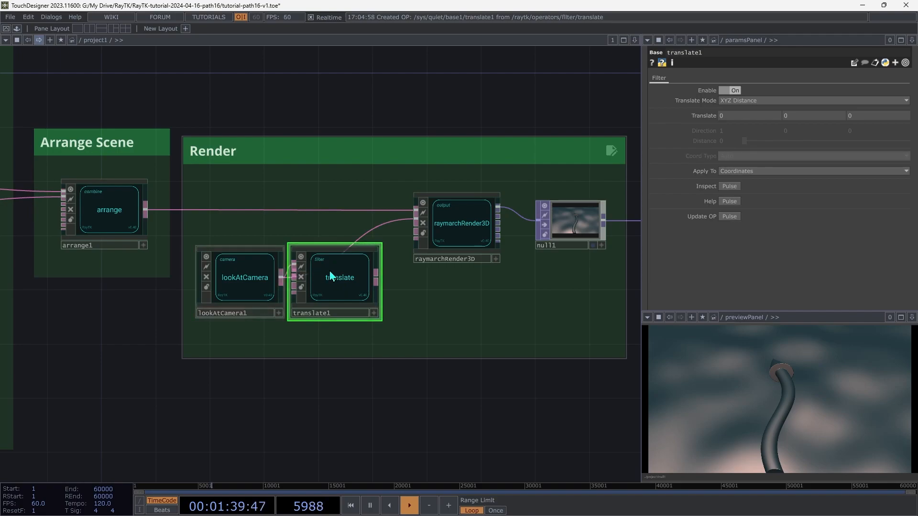
Try feeding the camera through translate1 into raymarchRender3D and vary its X translation.
drag(377, 274, 411, 234)
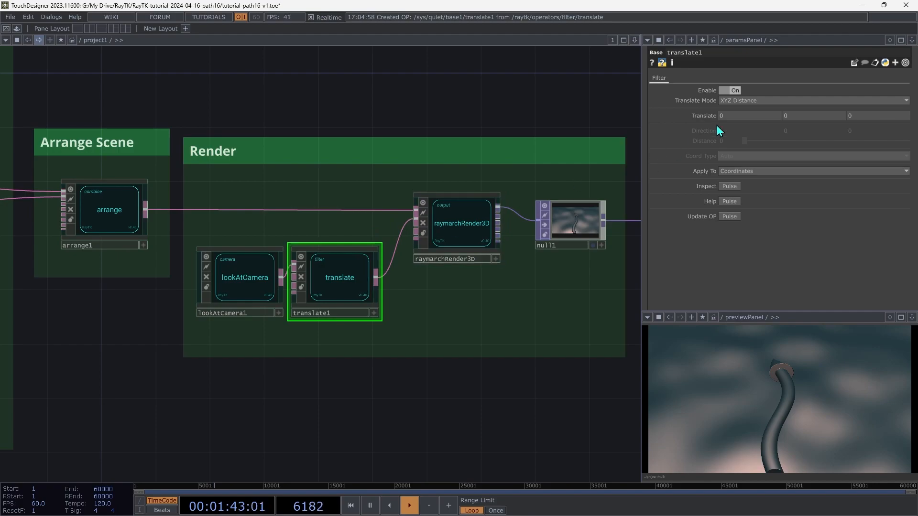
middle_drag(745, 115, 746, 100)
middle_drag(740, 115, 740, 99)
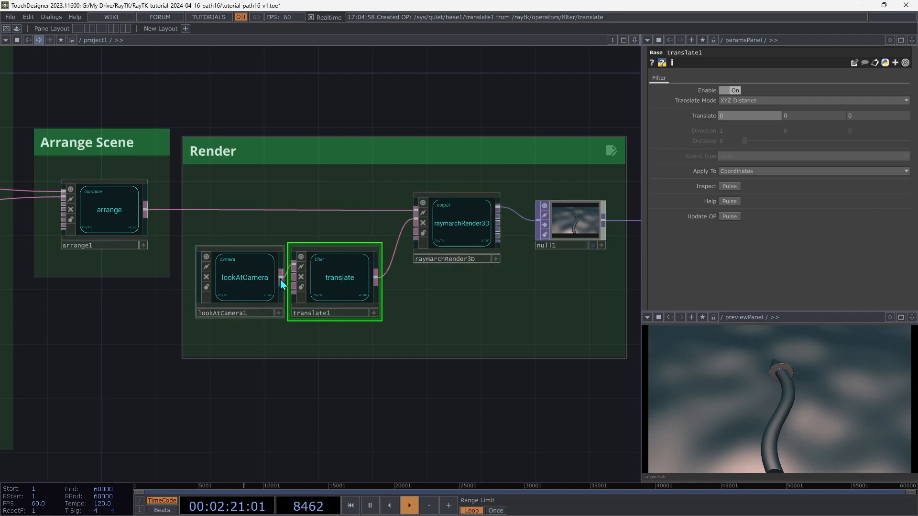
Replace translate1 with a cameraTransform operator between lookAtCamera1 and raymarchRender3D, and test its Z translation.
drag(282, 286, 415, 220)
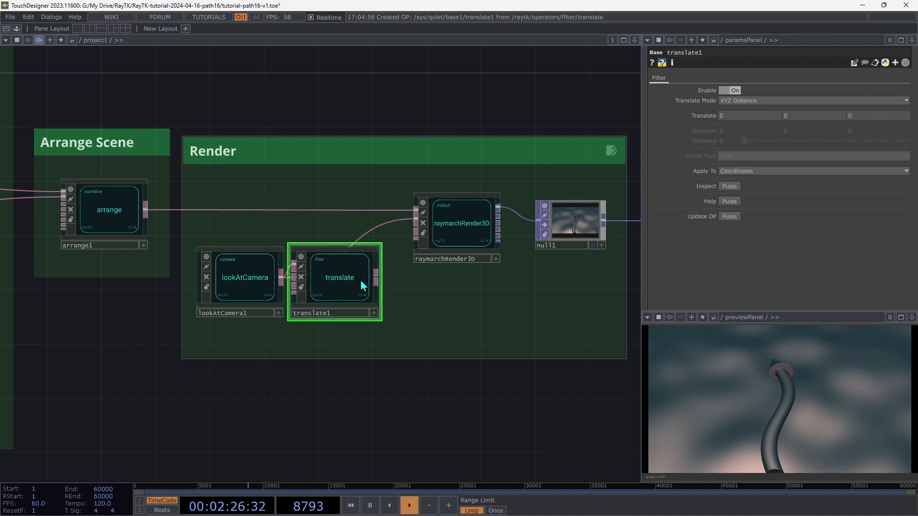
key(Delete)
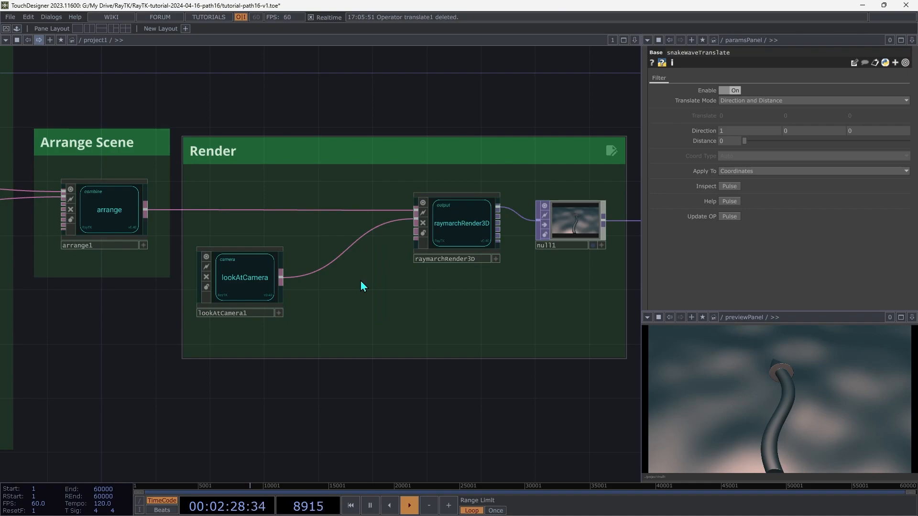
key(alt+r)
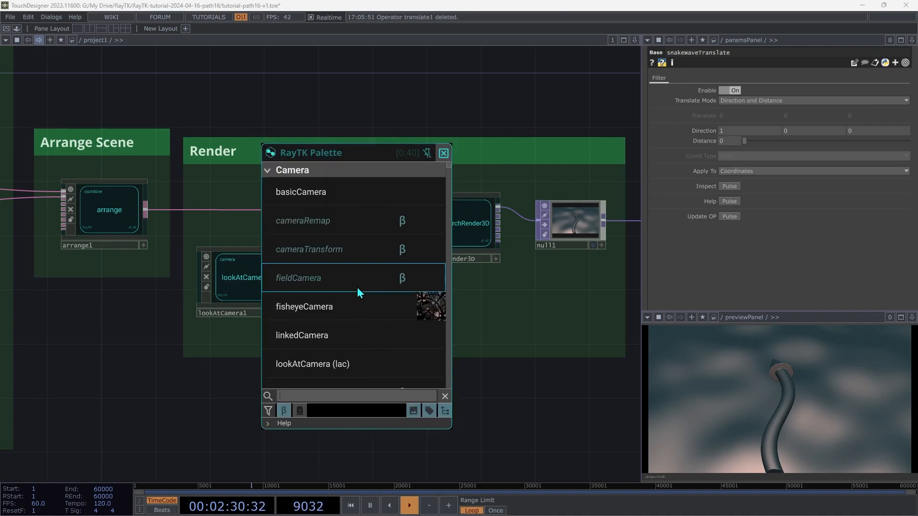
text(camera)
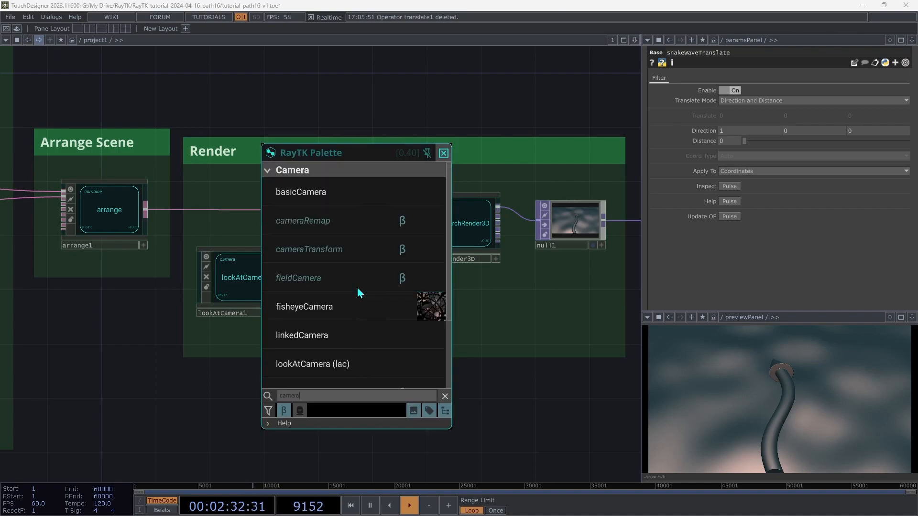
text(t)
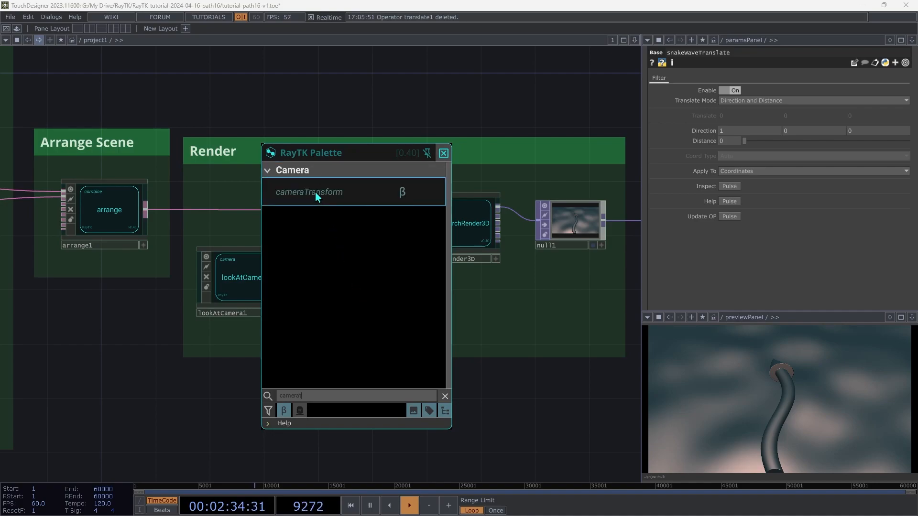
click(315, 193)
click(337, 282)
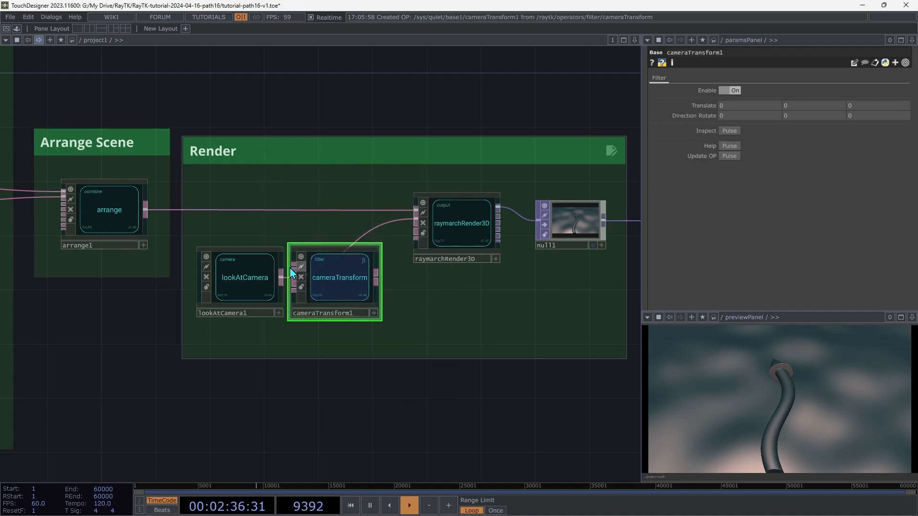
click(376, 280)
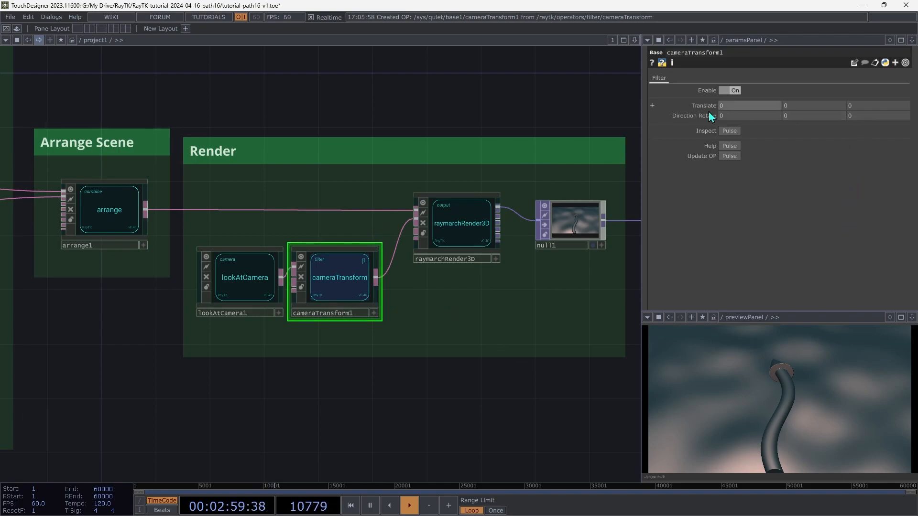
middle_drag(856, 110, 901, 111)
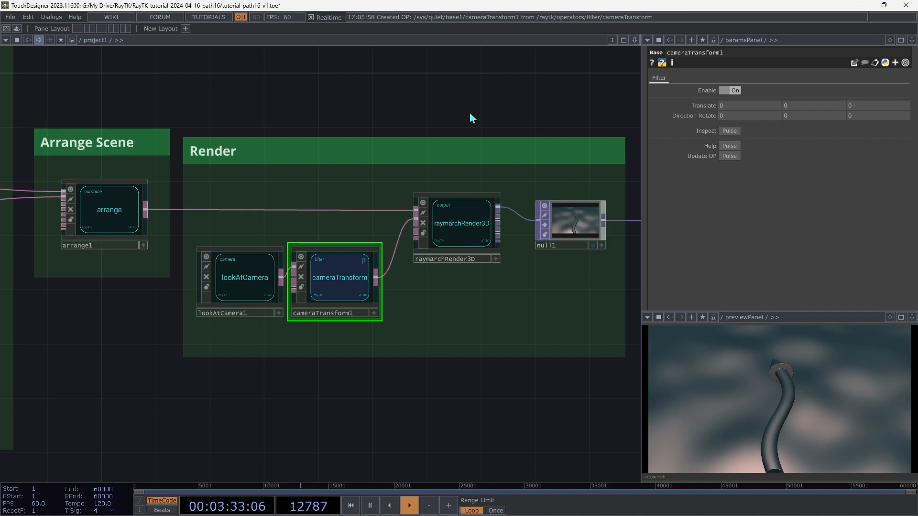
Copy snakeOffset's Distance parameter and paste it as a reference into cameraTransform1's Translate Z component.
drag(470, 113, 349, 219)
click(334, 284)
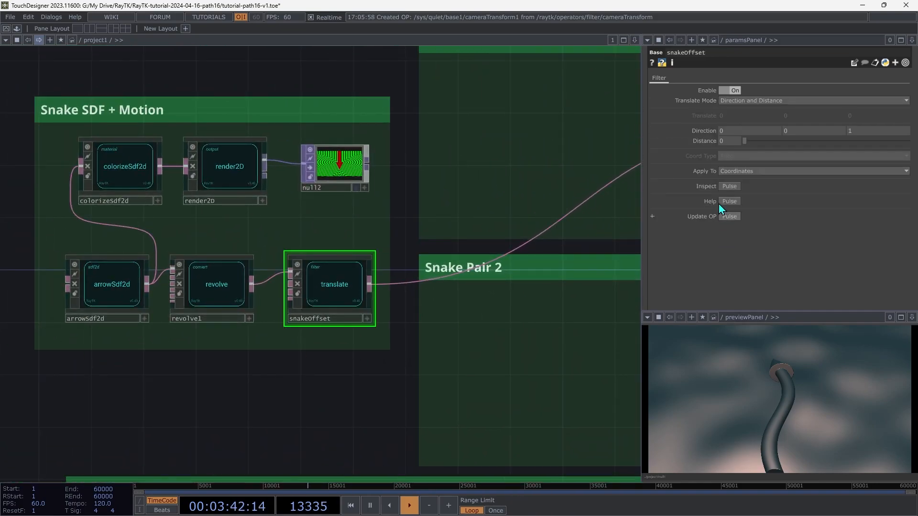
right_click(712, 151)
click(726, 100)
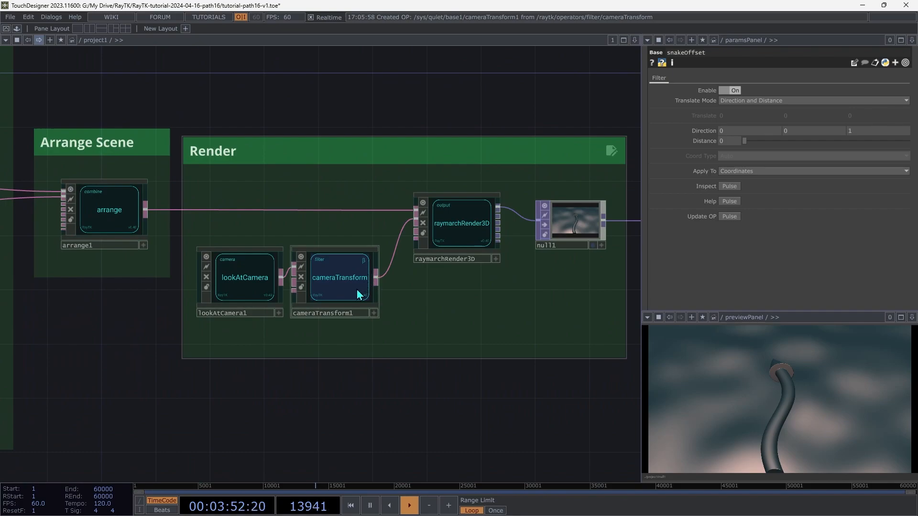
click(348, 296)
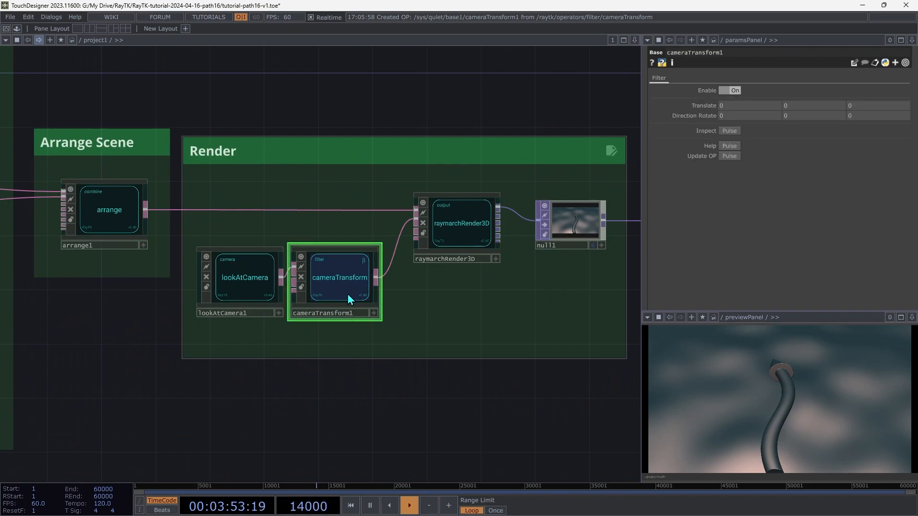
click(709, 106)
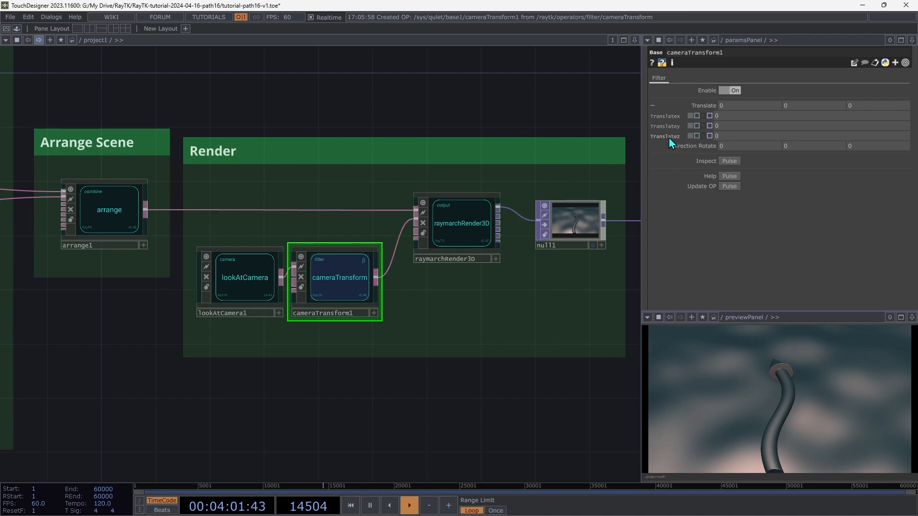
right_click(670, 138)
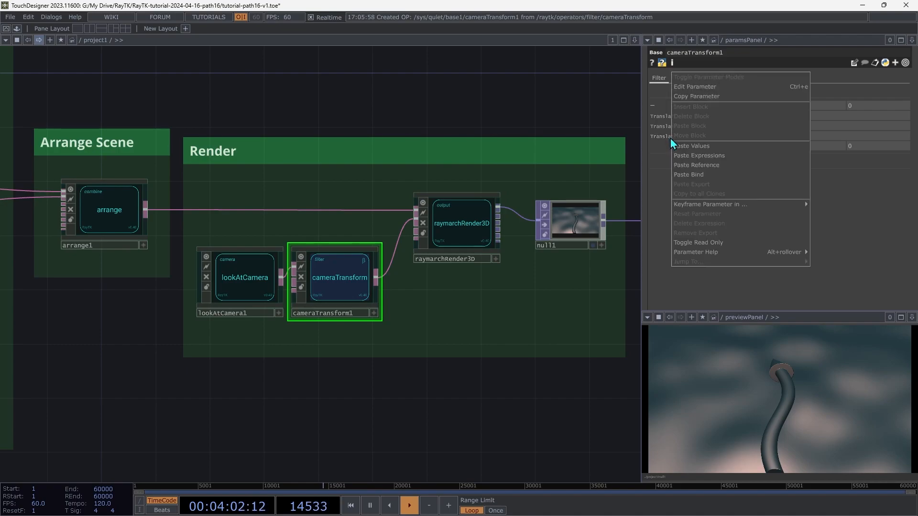
click(691, 167)
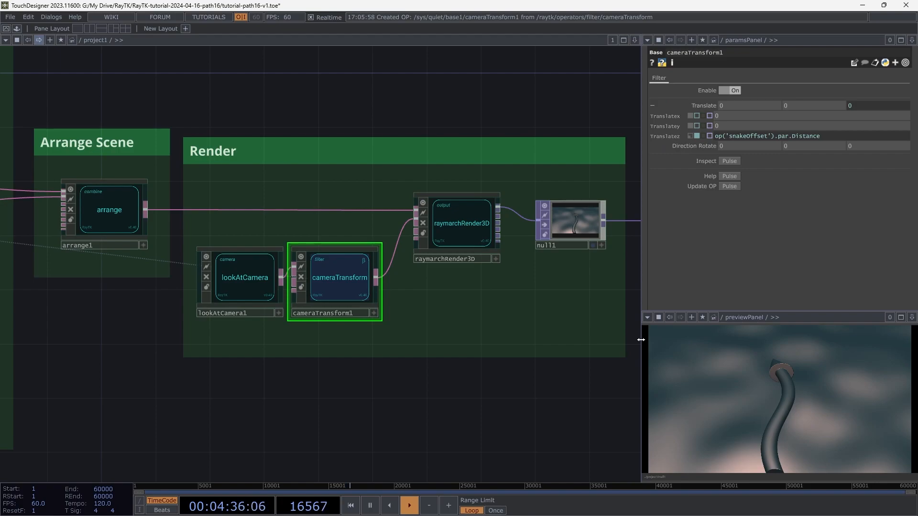
Vary snakeOffset's Distance to test the transformed camera's tracking, and check cameraTransform1's Translate Z expression.
drag(153, 280, 638, 340)
drag(28, 253, 638, 340)
drag(96, 268, 372, 303)
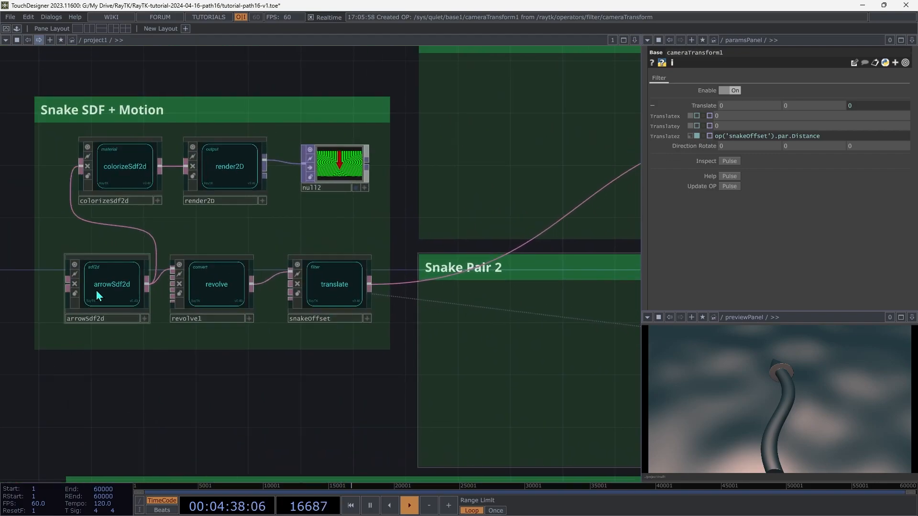
click(333, 285)
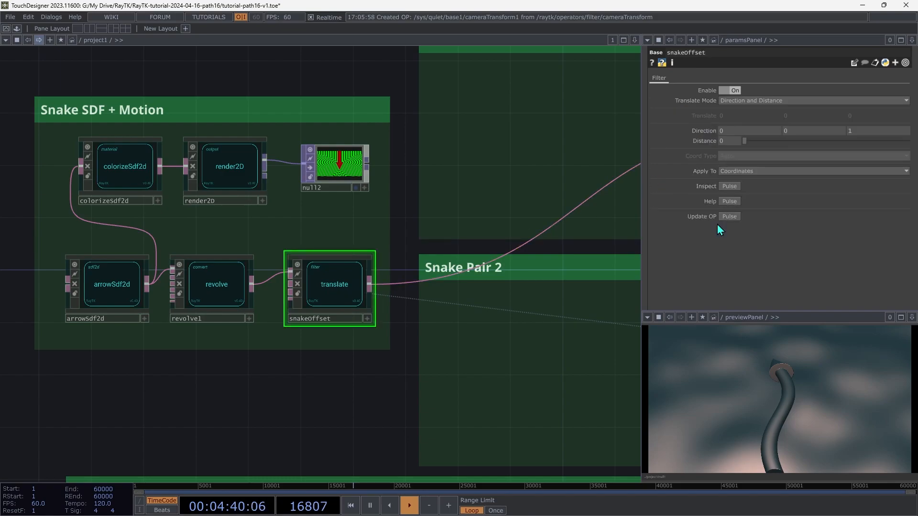
mouse_move(735, 143)
mouse_down()
mouse_move(741, 129)
mouse_move(732, 128)
mouse_up()
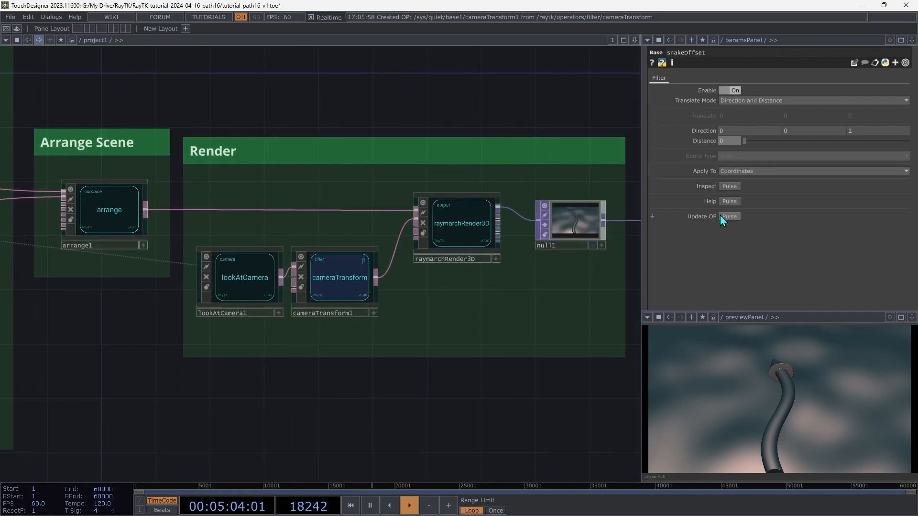
click(347, 277)
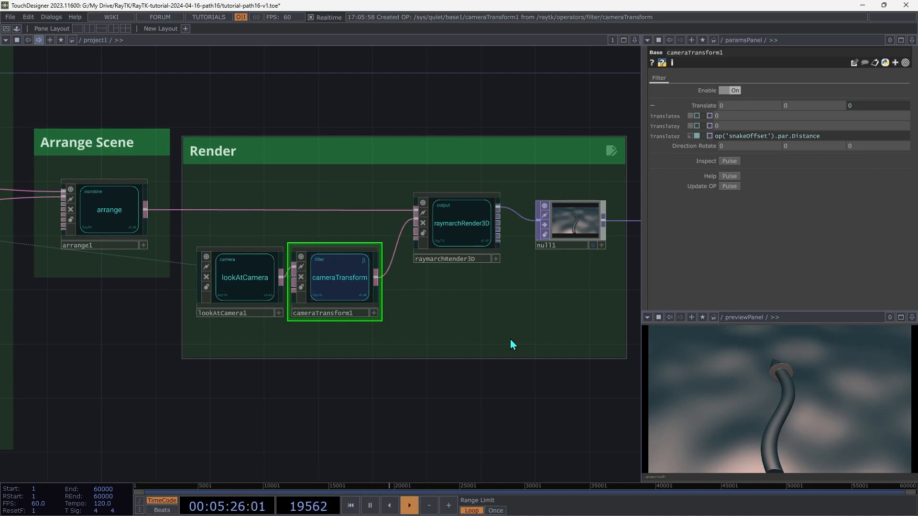
Set snakeOffset's Distance to -50 in the Snake SDF + Motion area.
drag(510, 339, 510, 339)
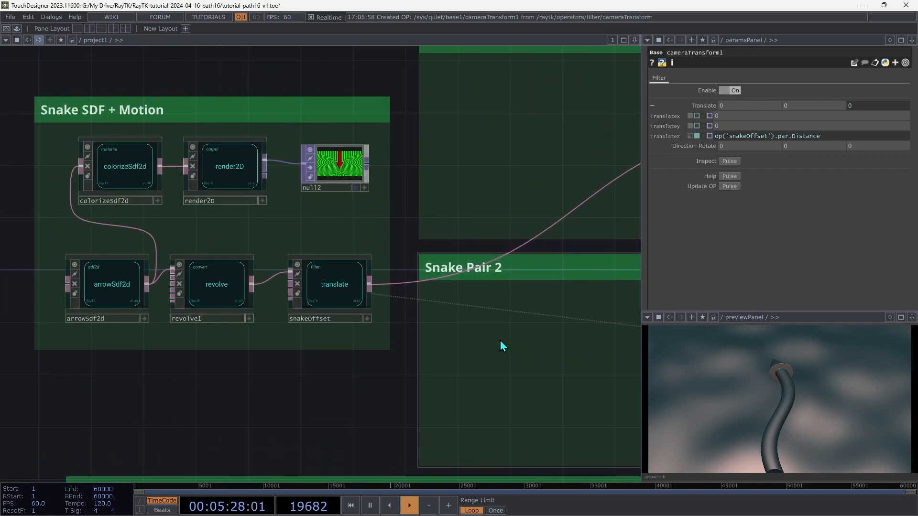
click(353, 282)
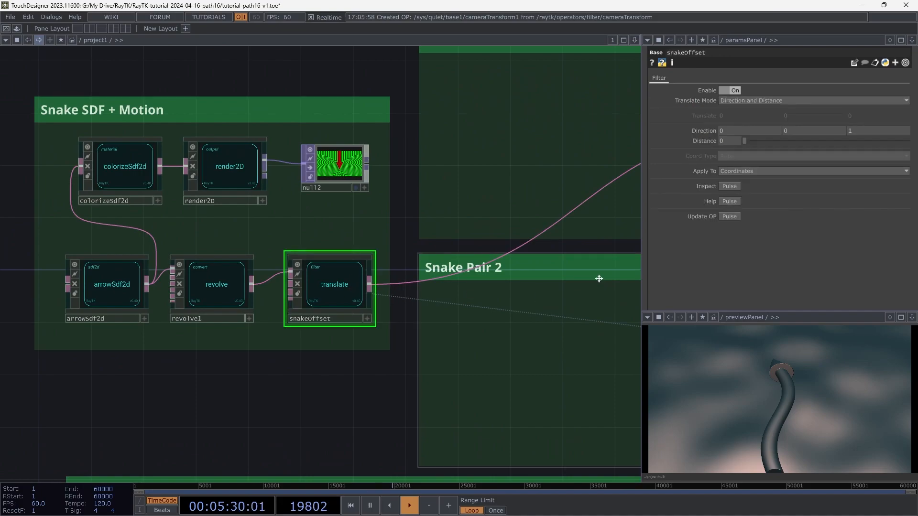
middle_drag(729, 145, 732, 128)
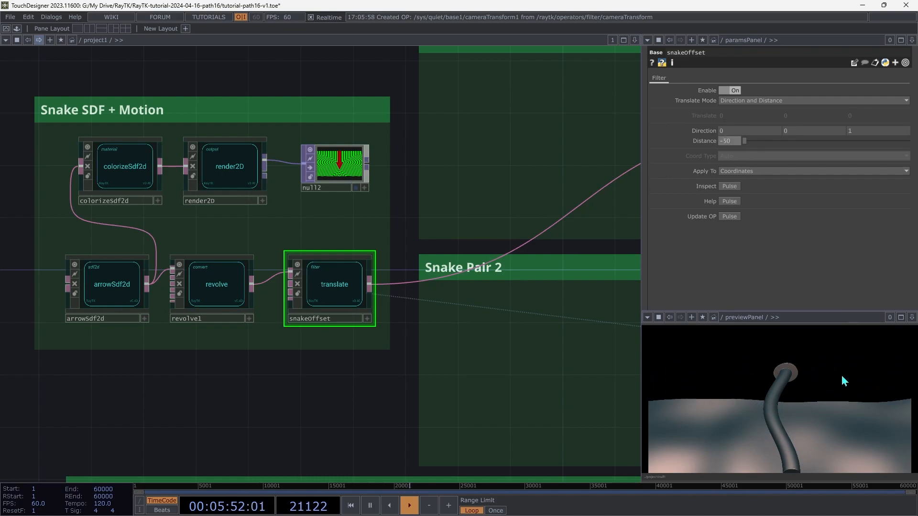
mouse_move(727, 140)
middle_down()
mouse_move(725, 125)
mouse_move(736, 126)
mouse_move(728, 140)
middle_up()
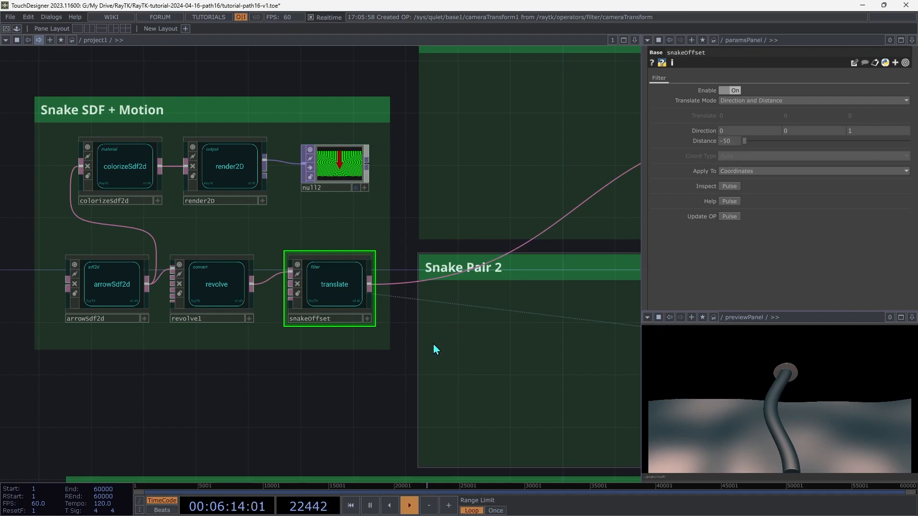
Turn off Use Limit Box in raymarchRender3D's ray marching settings.
scroll(433, 344, right, 20)
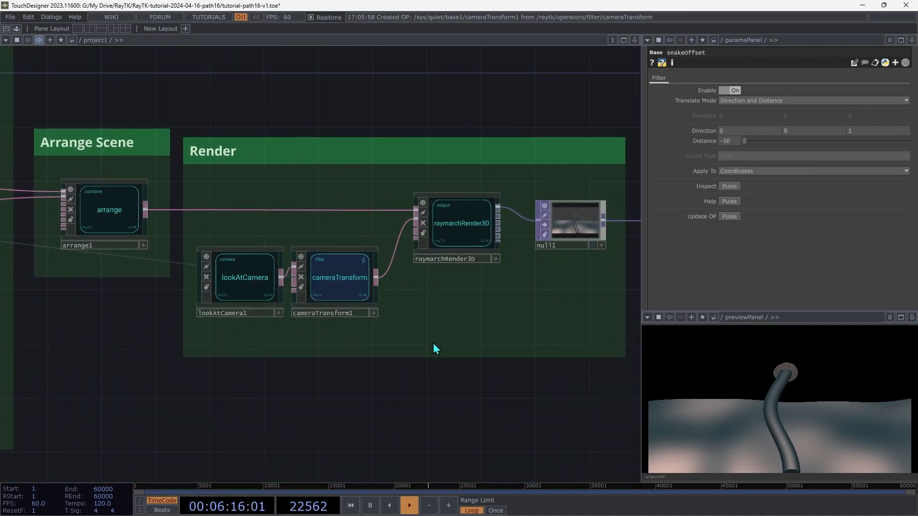
click(460, 224)
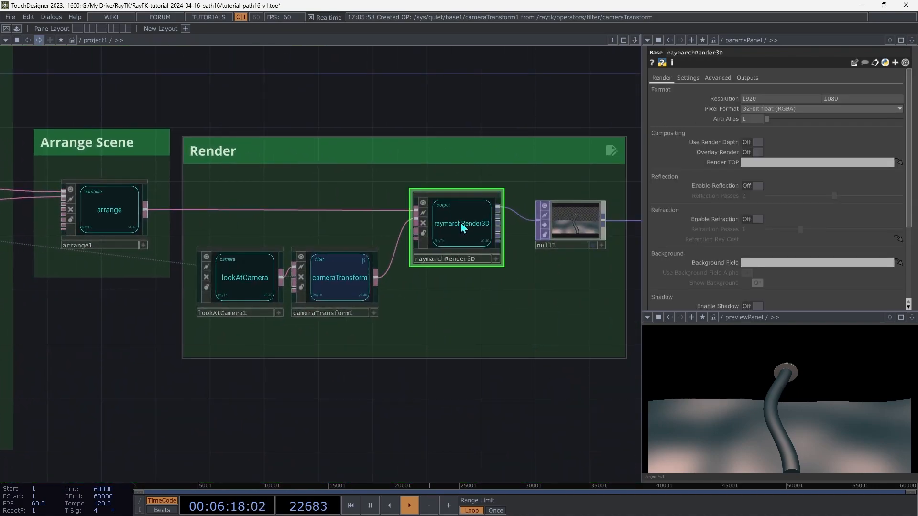
click(687, 78)
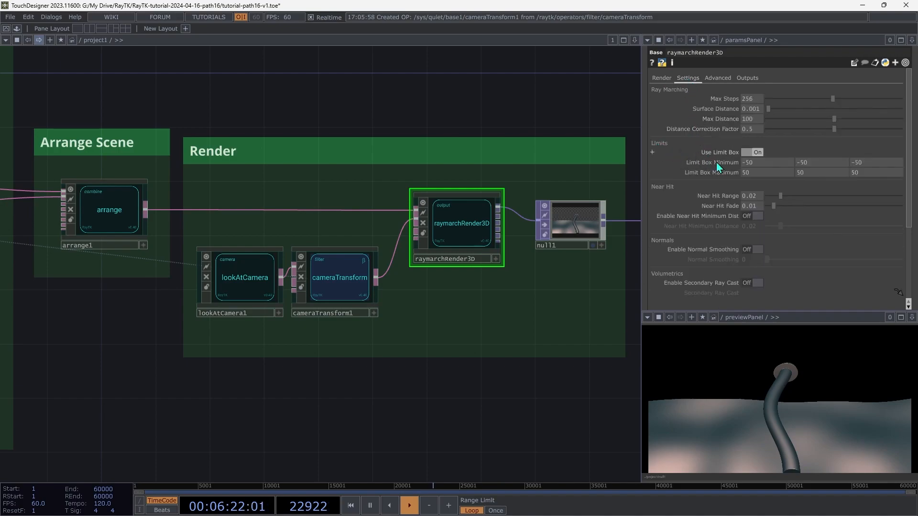
click(757, 153)
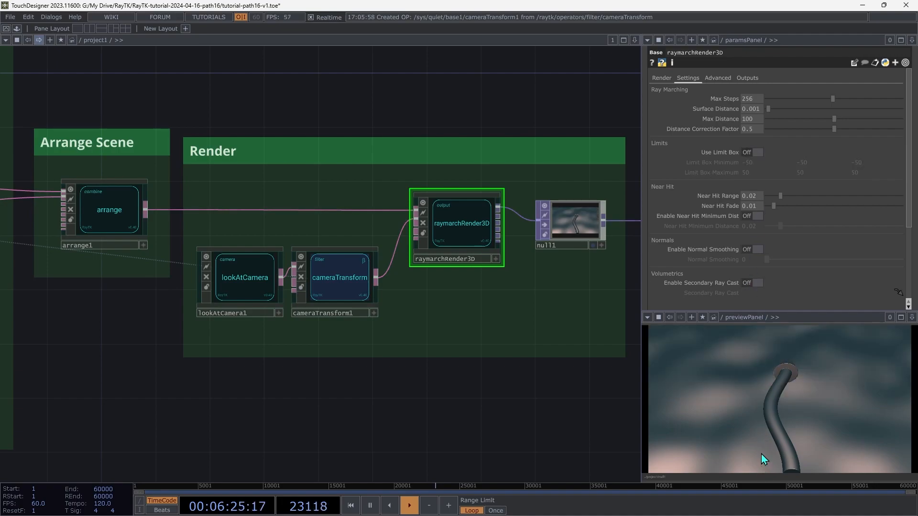
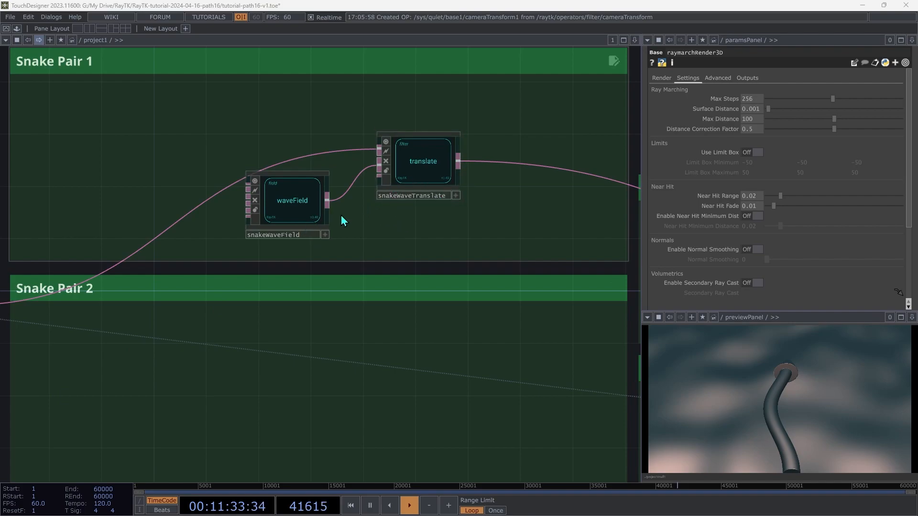
Rename the two Snake Pair 1 operators to snakeWaveTranslate1 and snakeWaveField1.
click(288, 211)
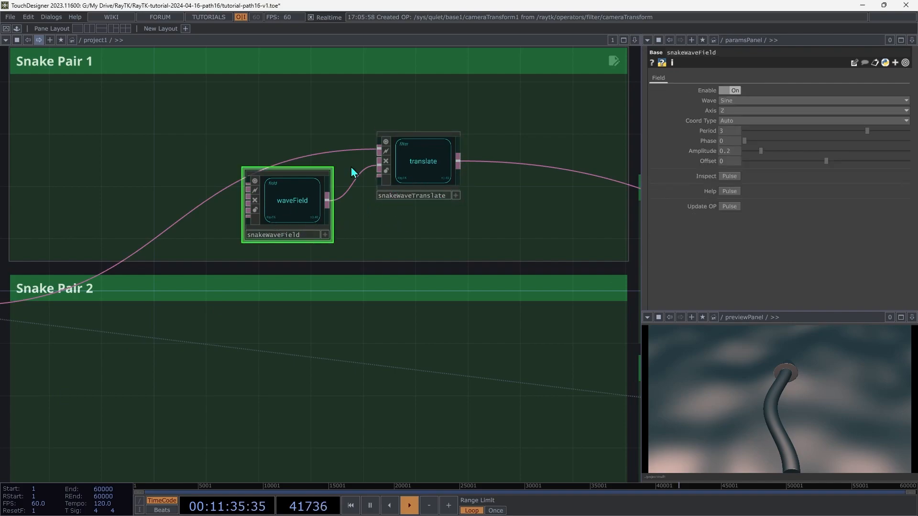
click(438, 198)
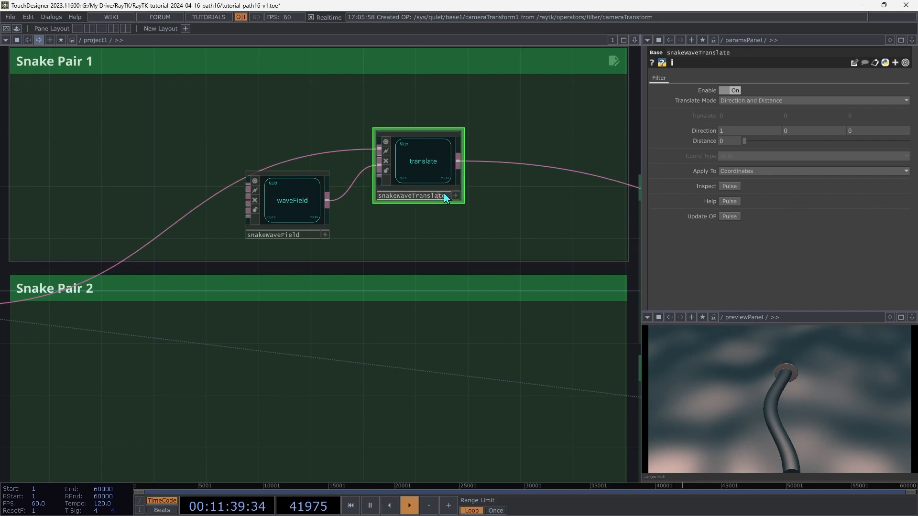
click(311, 235)
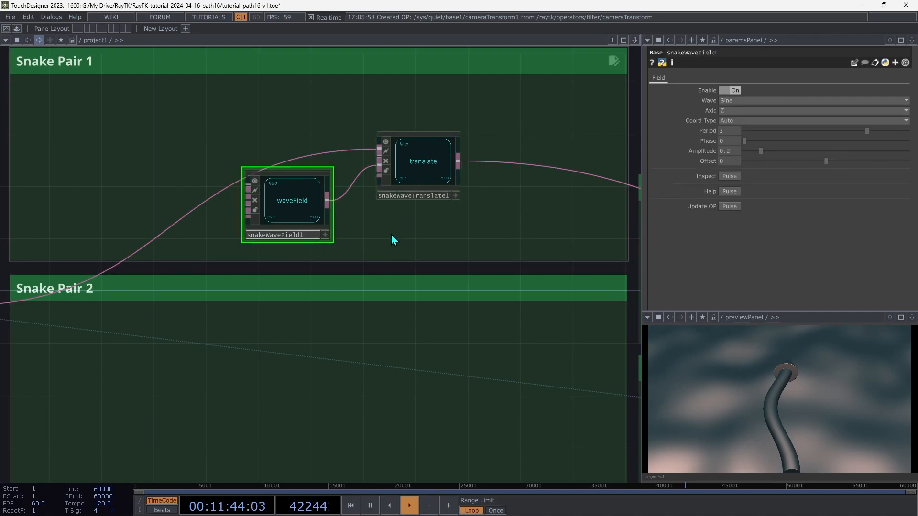
Duplicate the Snake Pair 1 waveField and translate operators and place the copies inside the Snake Pair 2 area.
drag(440, 239, 228, 127)
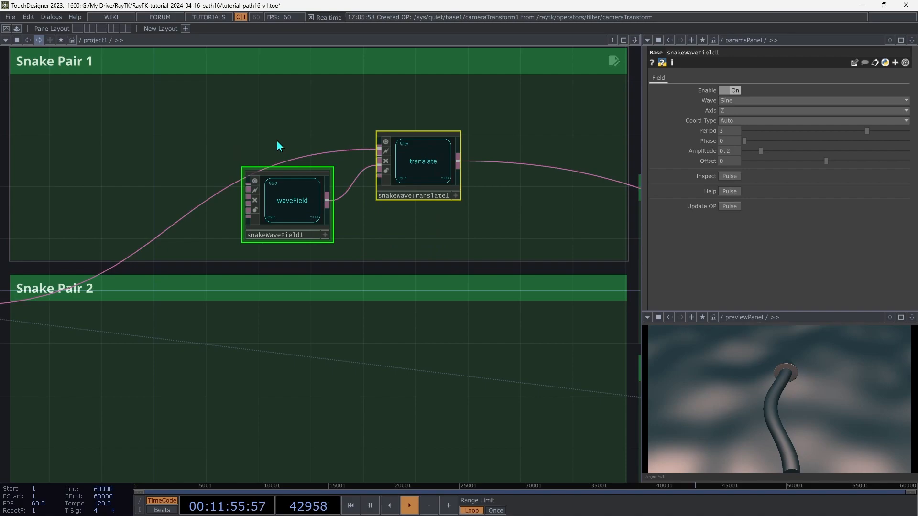
key(ctrl+v)
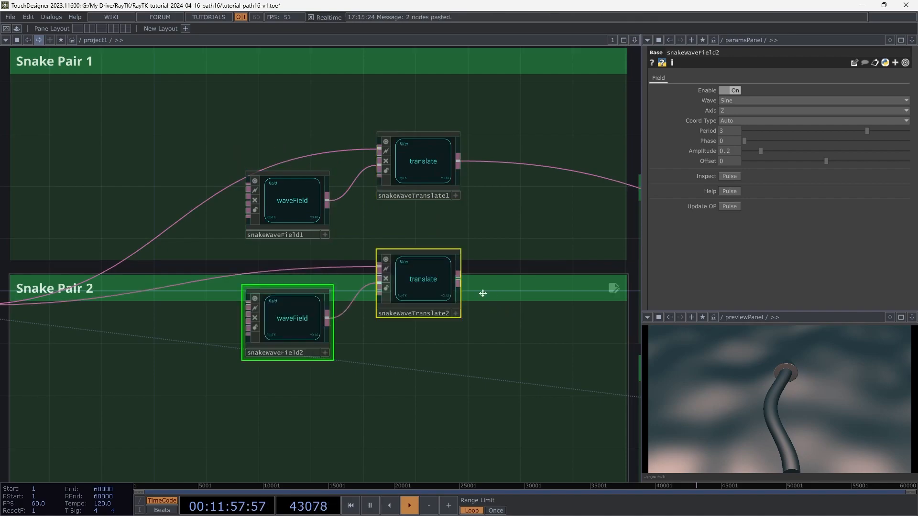
drag(436, 291, 429, 362)
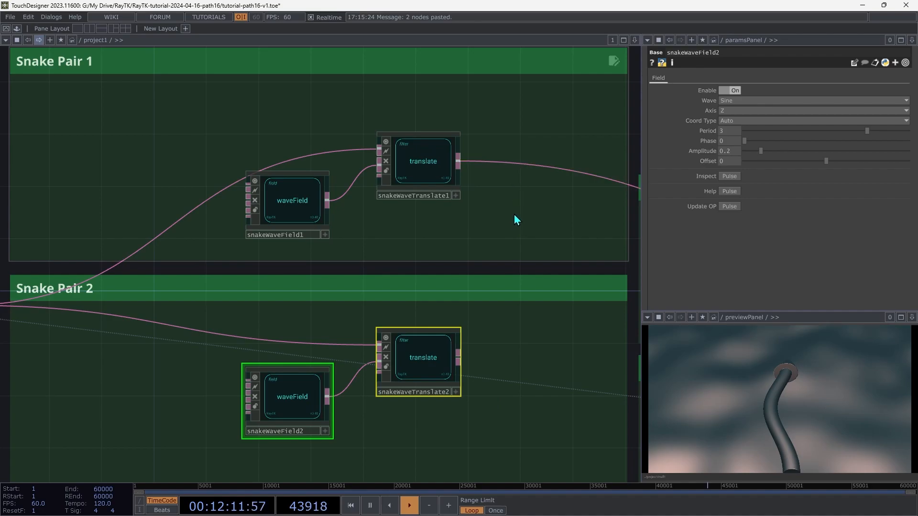
Combine snakeWaveTranslate1 and snakeWaveTranslate2 through a new arrange operator using Arrange SDFs with Simple Union.
click(421, 172)
ctrl+click(426, 360)
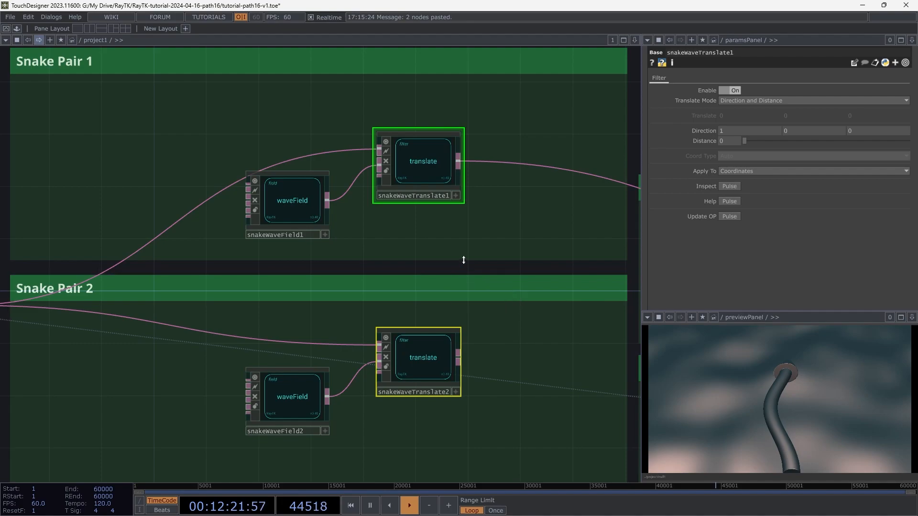
right_click(477, 236)
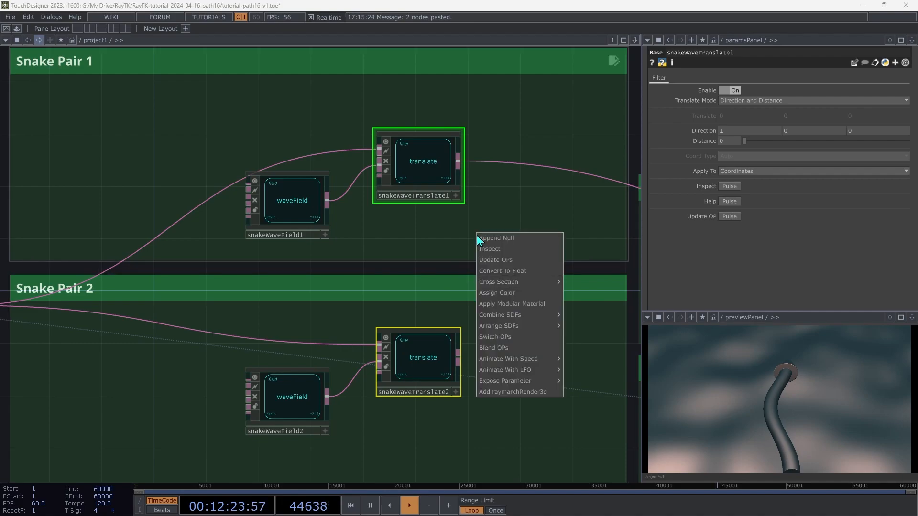
mouse_move(498, 329)
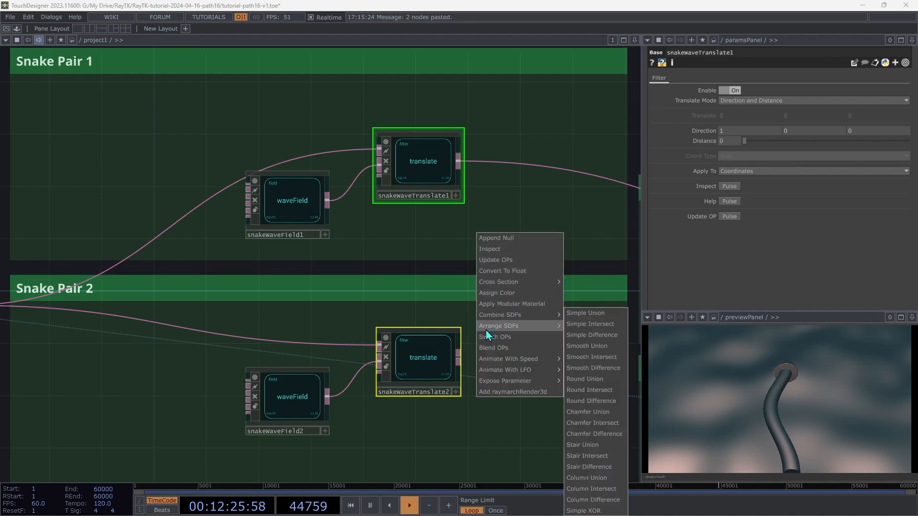
click(584, 314)
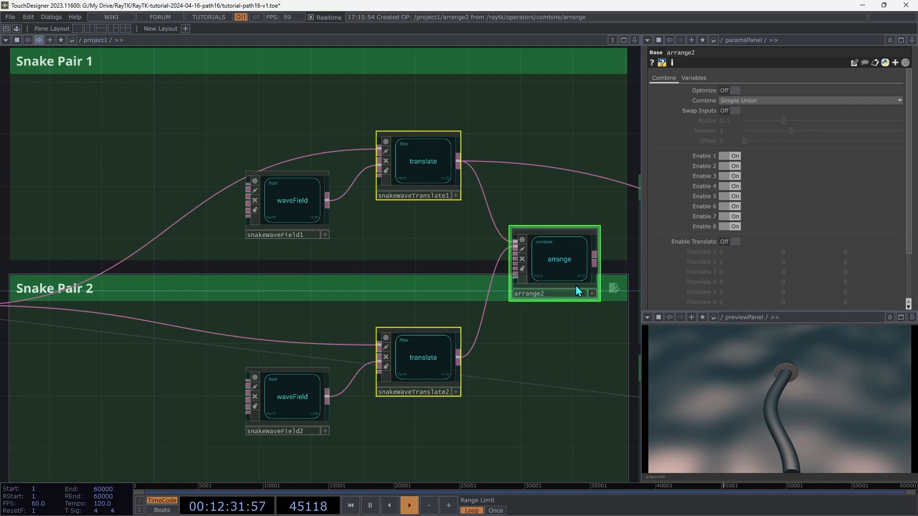
Rename the new arrange operator to snakeArrange.
click(575, 293)
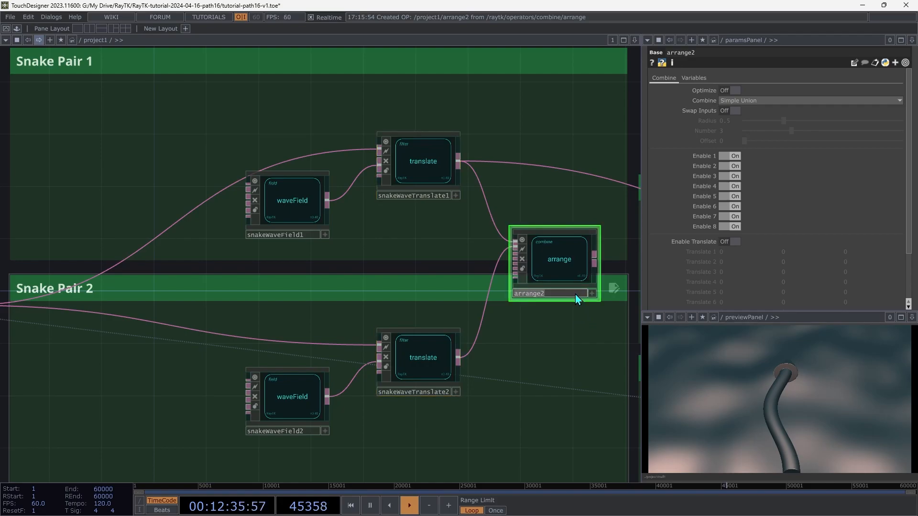
text(snakeArrange)
key(Return)
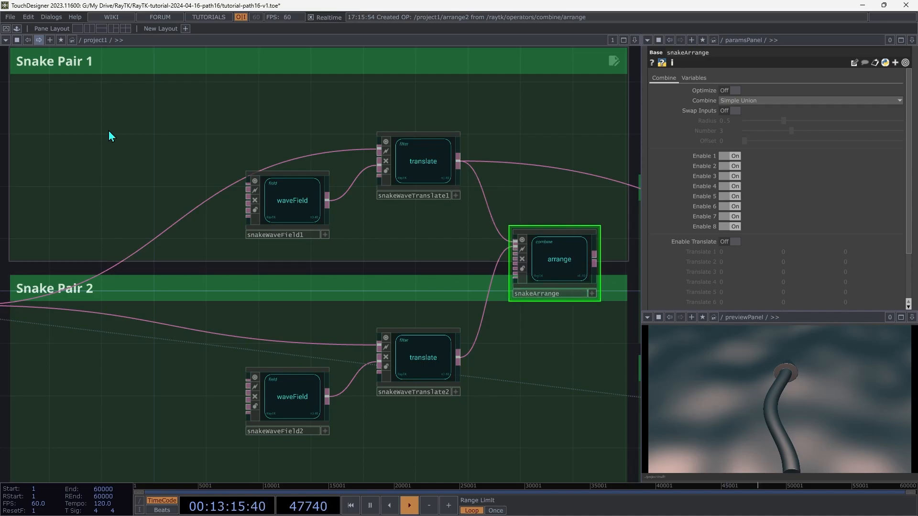
Move snakeArrange into the Combine Snakes area and use its output in place of snakeWaveTranslate1's downstream connection.
drag(483, 283, 143, 218)
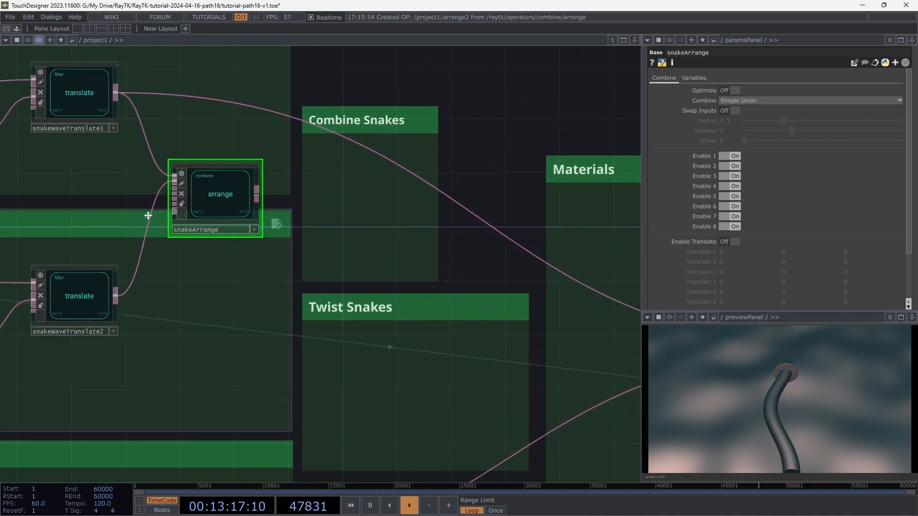
drag(224, 205, 374, 211)
click(414, 202)
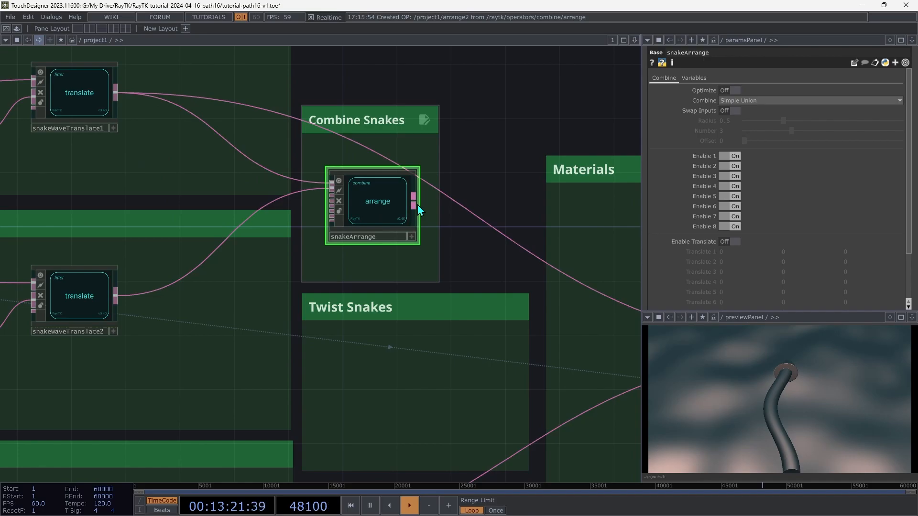
click(473, 257)
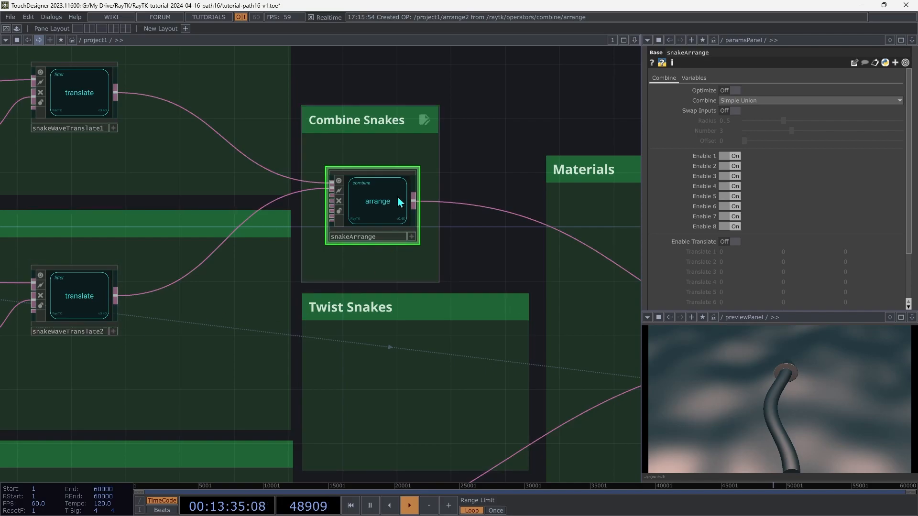
Enable Translate on snakeArrange and set Translate 1 X to -0.9, Translate 2 X to 0.8 and Translate 2 Z to 1.1.
scroll(791, 239, down, 1)
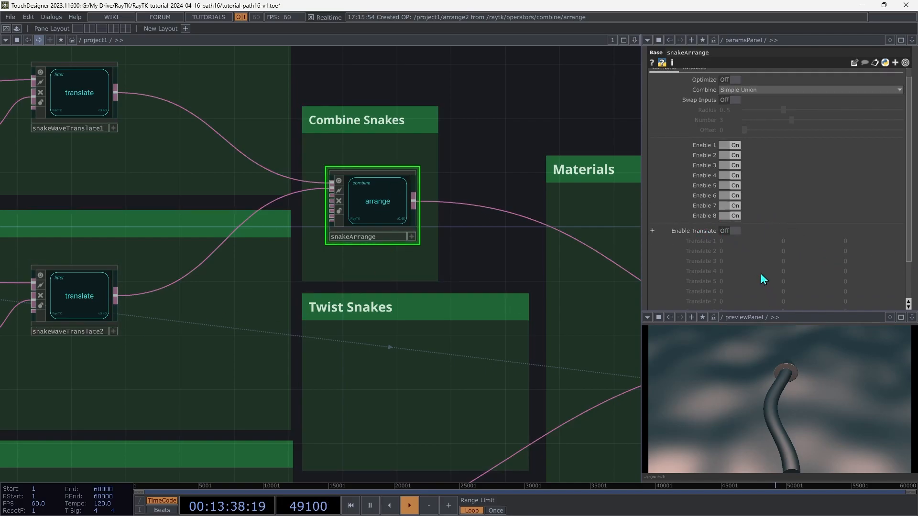
click(729, 231)
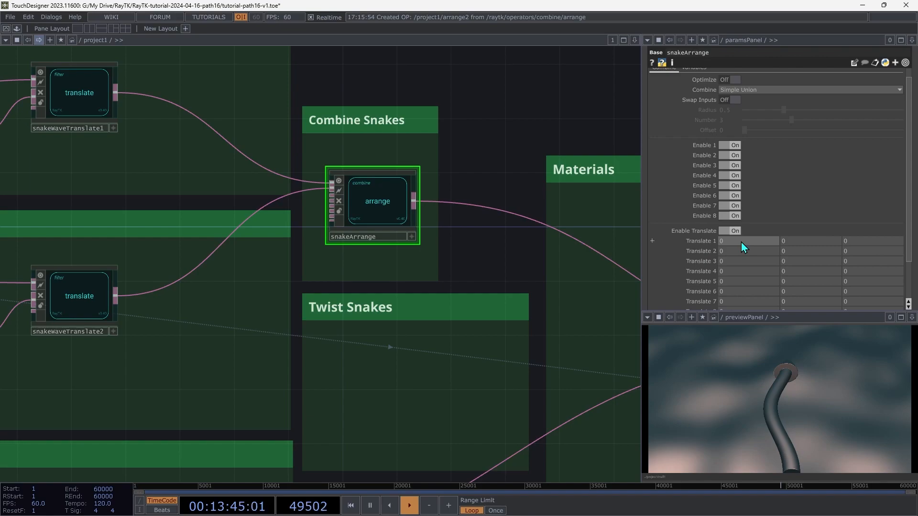
middle_drag(741, 240, 737, 228)
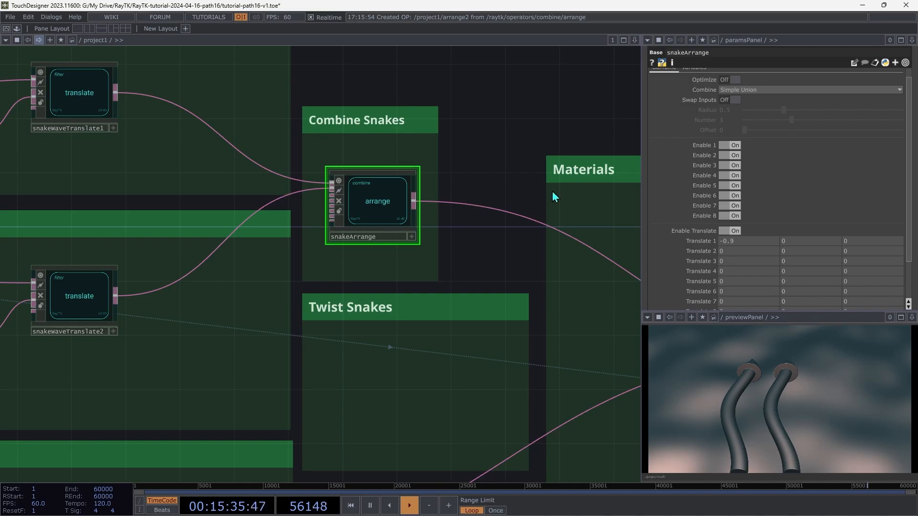
middle_click(726, 254)
mouse_move(725, 257)
middle_down()
mouse_move(727, 233)
mouse_move(726, 253)
middle_up()
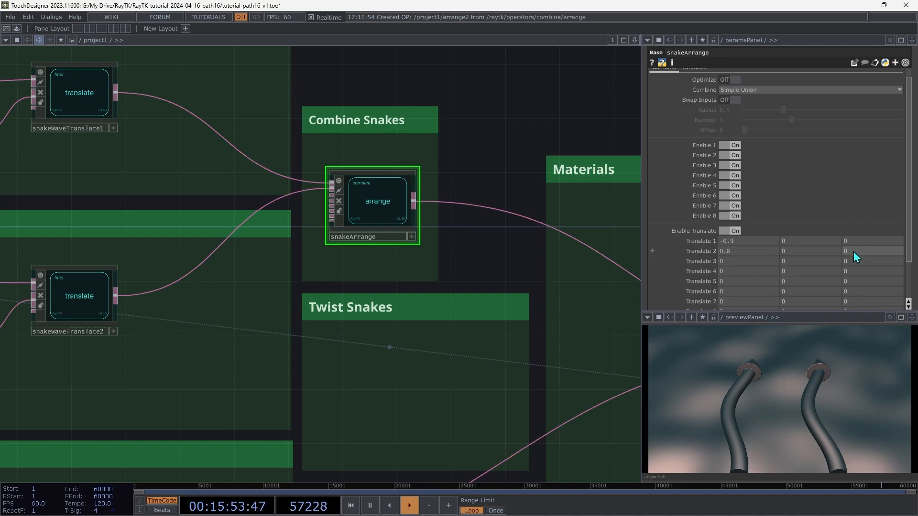
mouse_move(853, 252)
middle_down()
mouse_move(870, 241)
mouse_move(853, 237)
mouse_move(856, 258)
middle_up()
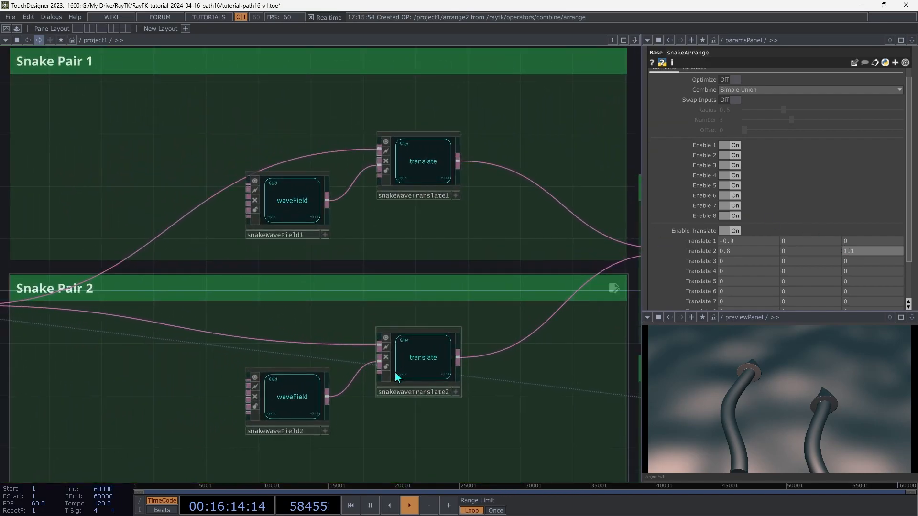
Set snakeWaveField2's Period to 4 in the Snake Pair 2 area.
click(279, 404)
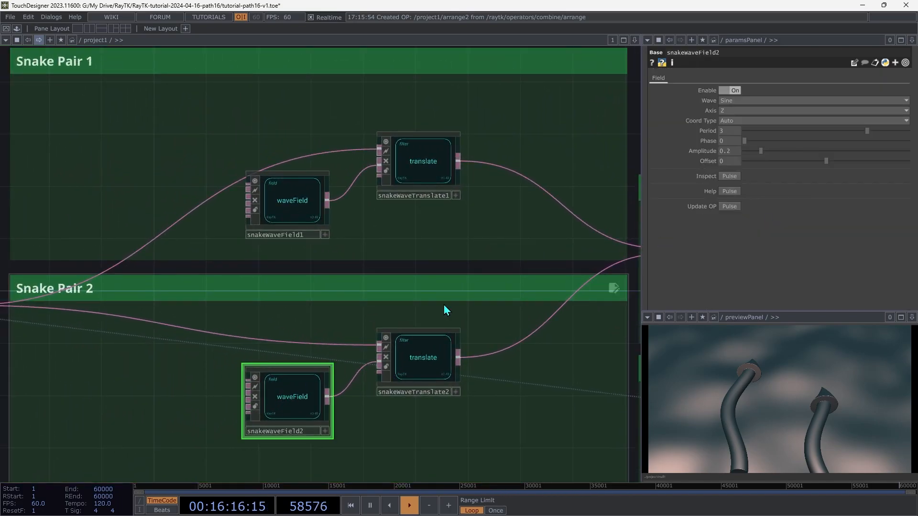
middle_drag(727, 133, 750, 122)
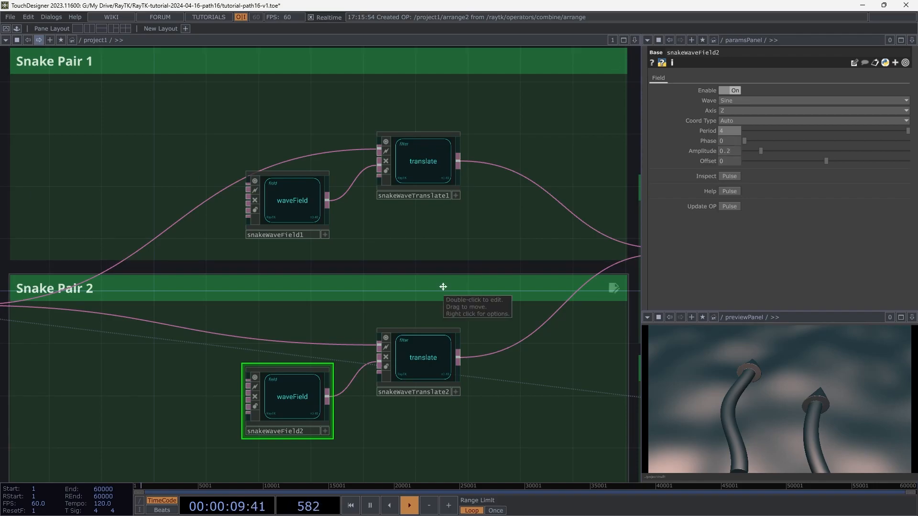
Adjust snakeOffset's Distance in the Snake SDF + Motion area and set it to 0.
middle_drag(443, 286, 852, 266)
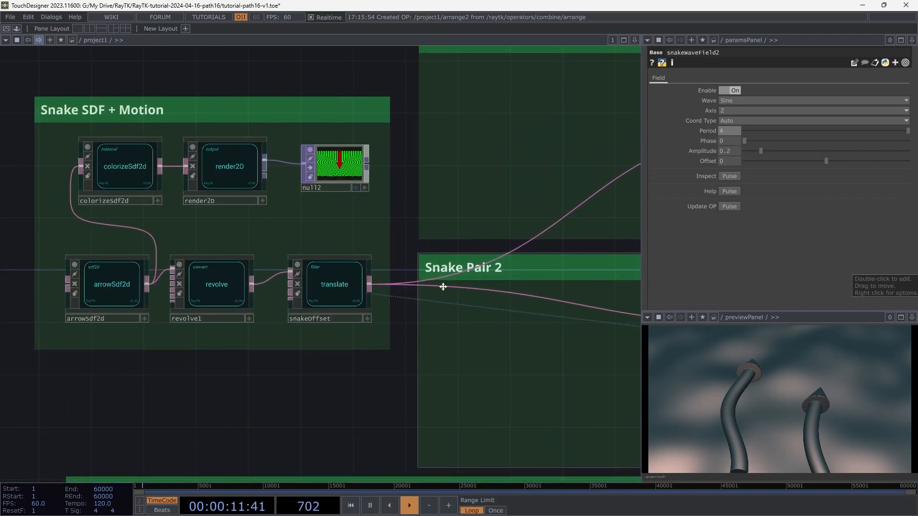
click(344, 286)
mouse_move(728, 142)
middle_down()
mouse_move(733, 125)
mouse_move(729, 142)
middle_up()
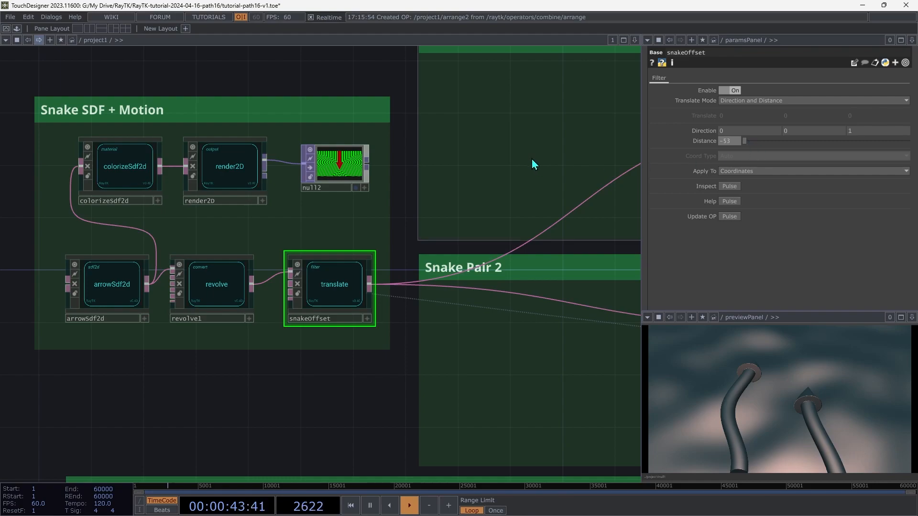
drag(753, 142, 720, 153)
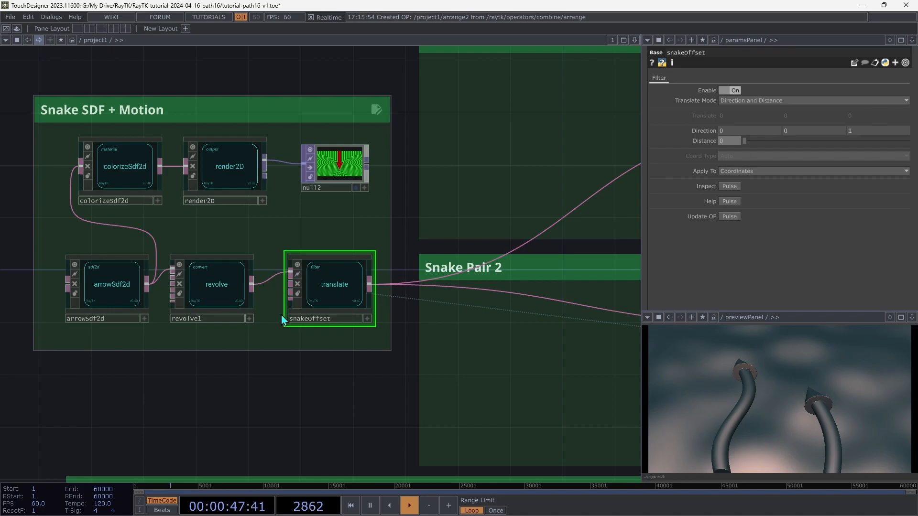
Add a reflect operator after snakeWaveTranslate1 in Snake Pair 1 and connect its output to snakeArrange in place of the direct link.
drag(282, 316, 0, 337)
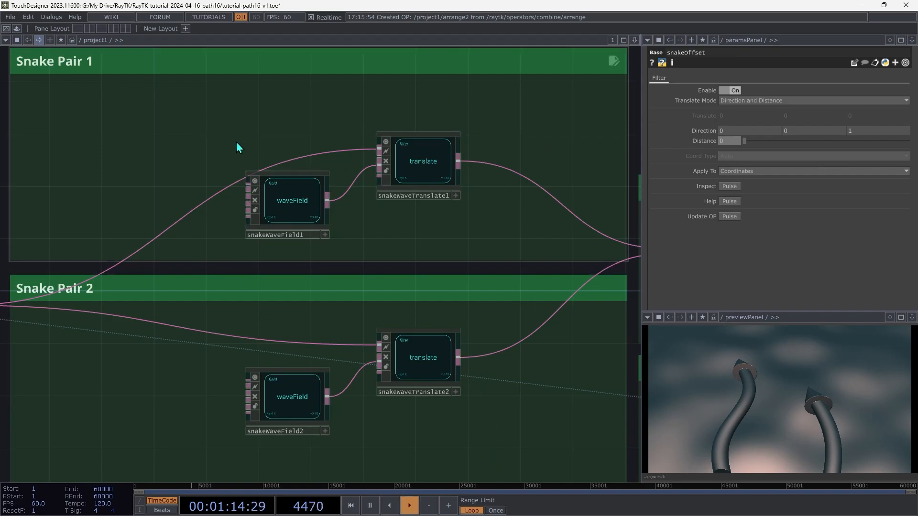
drag(454, 102, 354, 116)
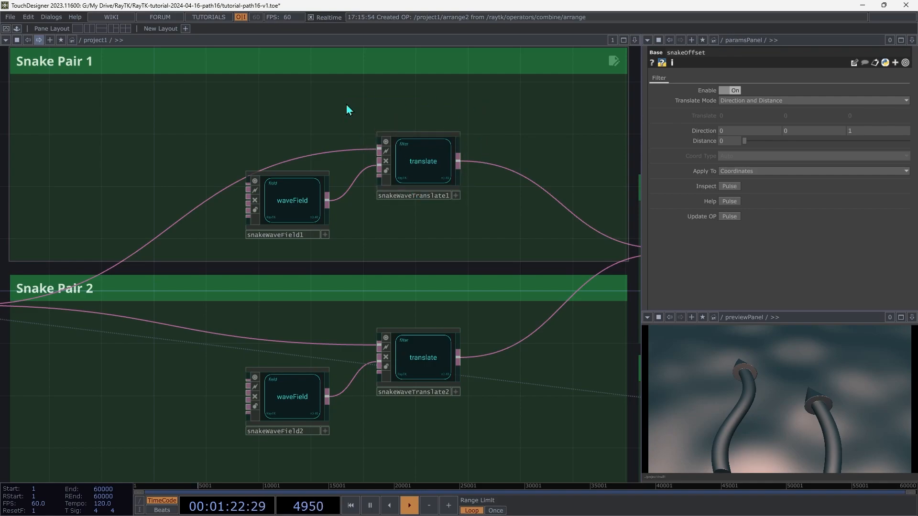
drag(445, 110, 299, 235)
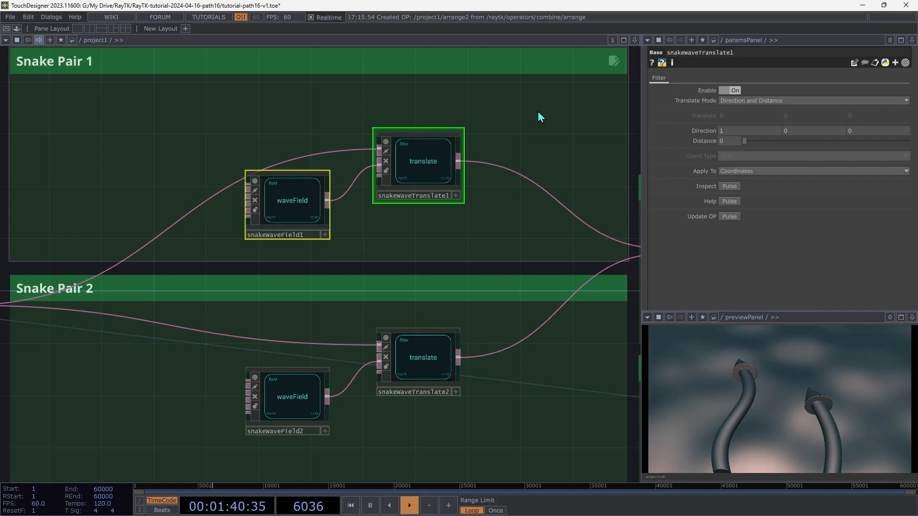
click(538, 114)
key(alt+r)
text(ref)
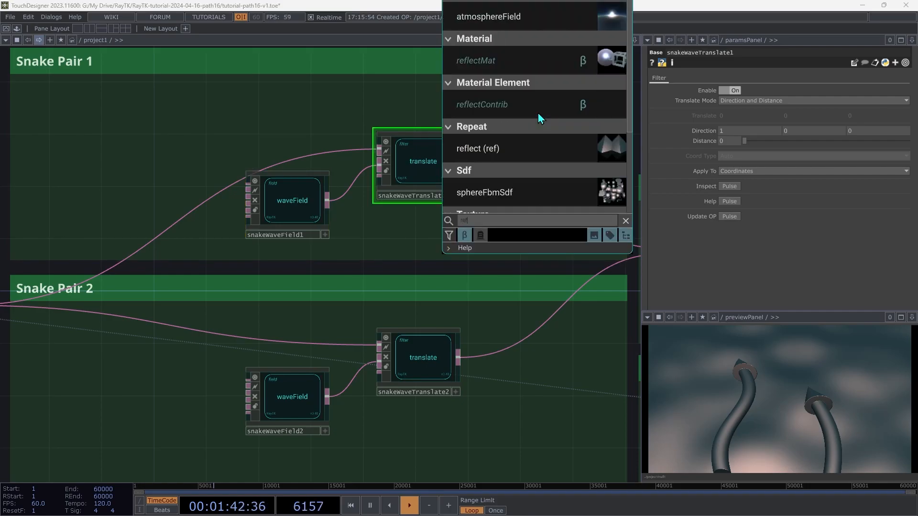
click(522, 158)
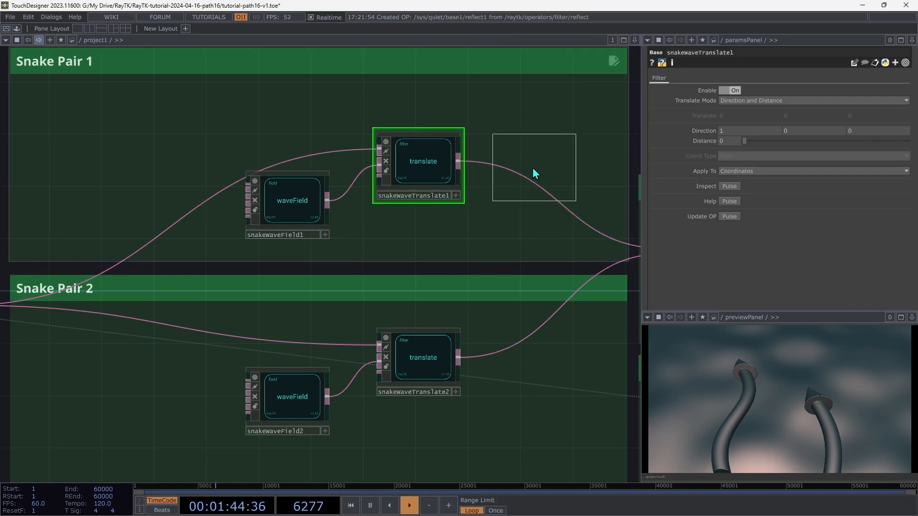
click(522, 174)
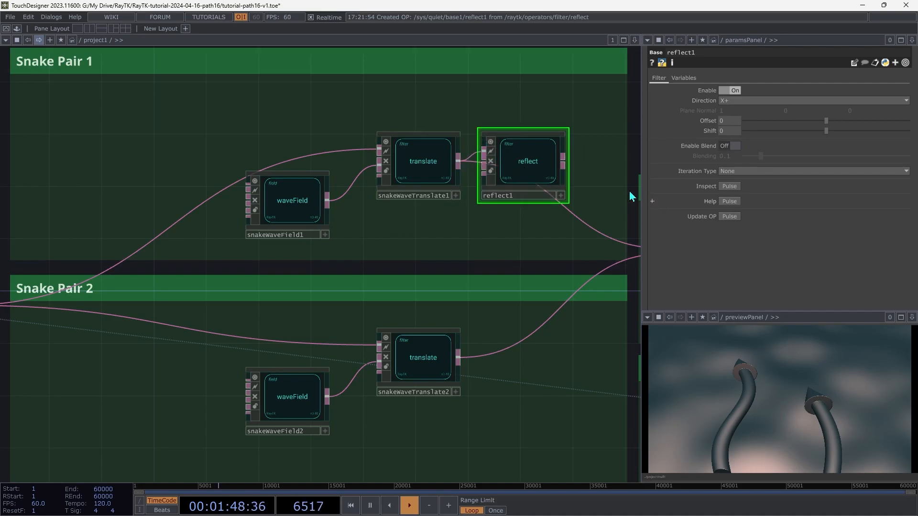
click(575, 218)
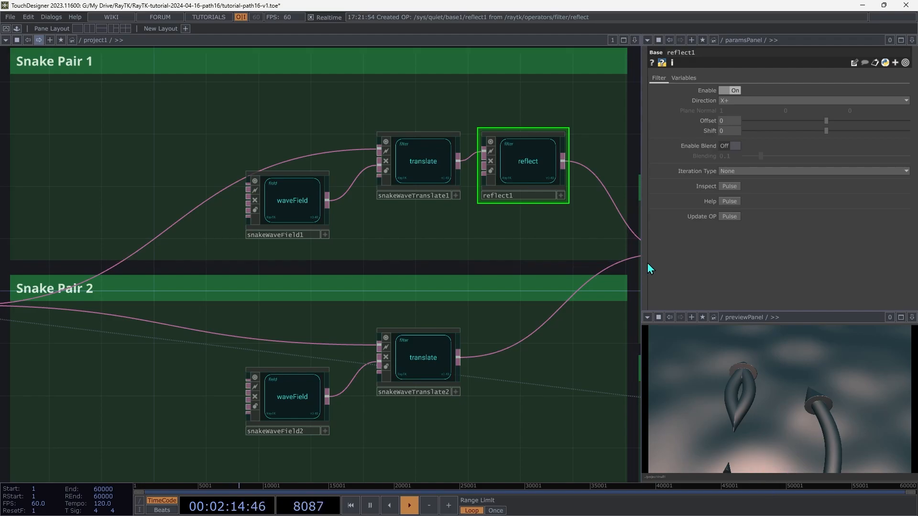
Set reflect1's Offset to 1, its Direction to Custom, and its Plane Normal to 1, 0.6, 0.5.
drag(827, 121, 917, 155)
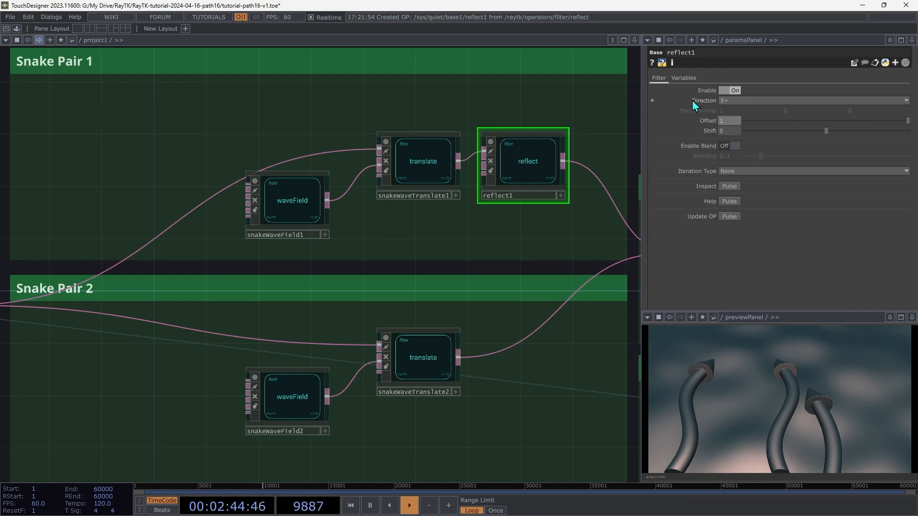
click(725, 101)
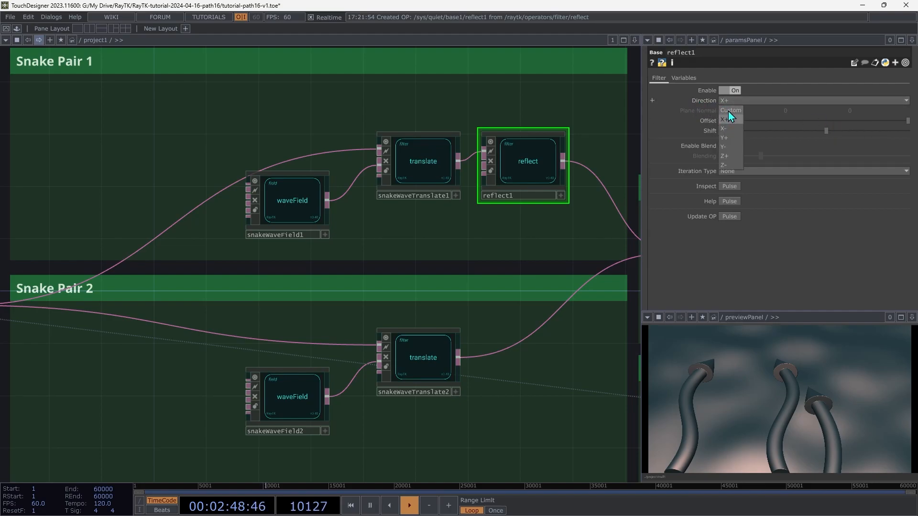
click(729, 111)
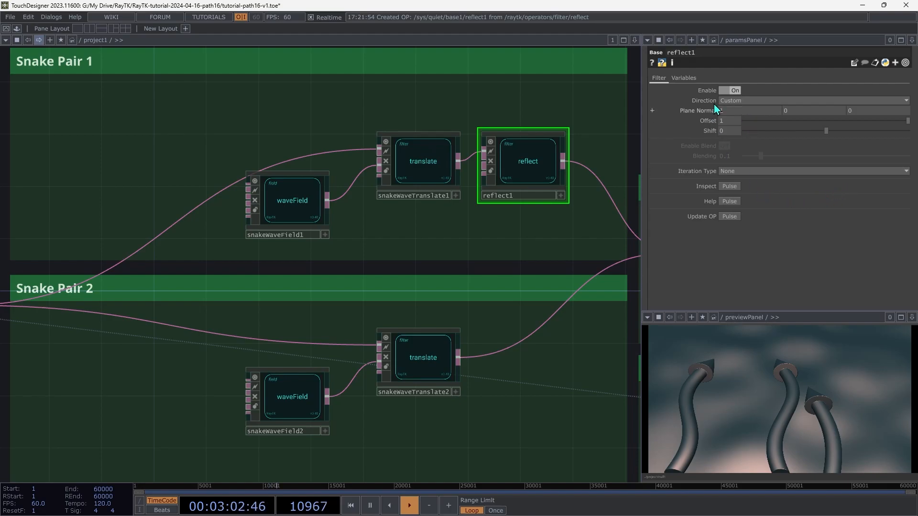
mouse_move(802, 111)
middle_down()
mouse_move(801, 102)
mouse_move(825, 102)
mouse_move(803, 96)
middle_up()
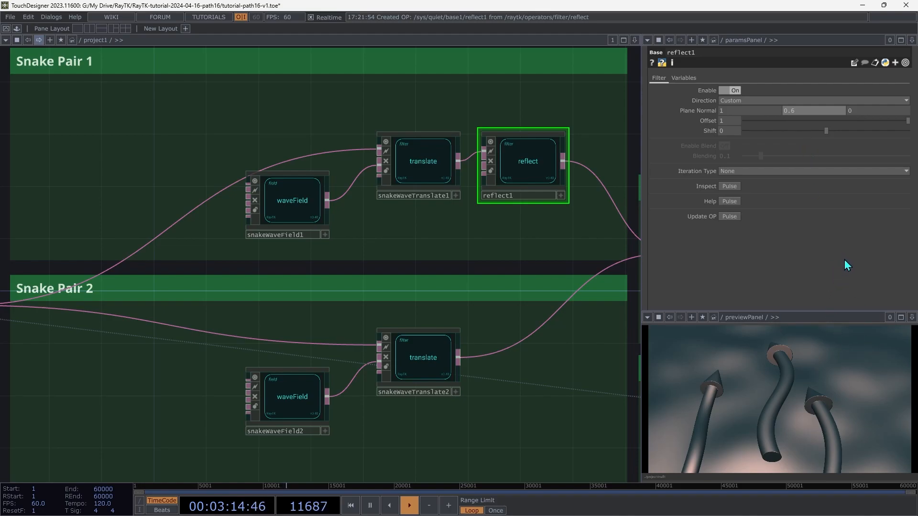
middle_drag(866, 110, 868, 94)
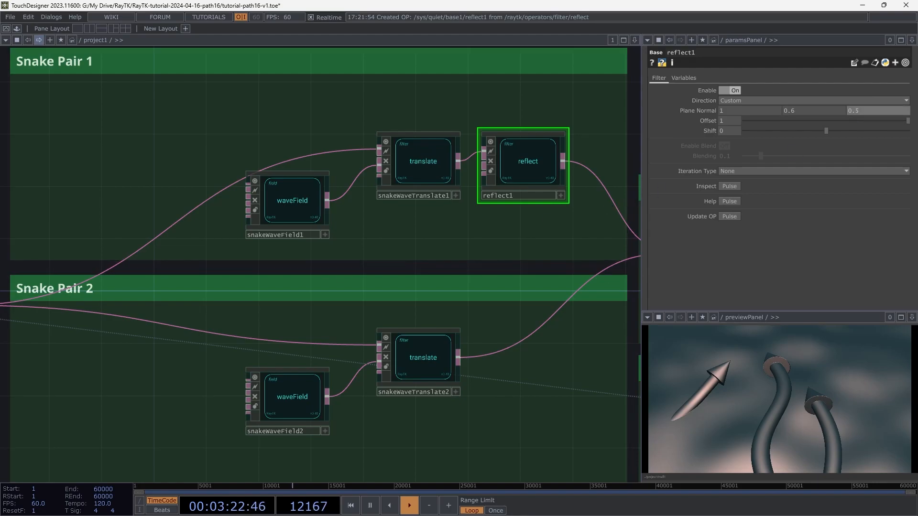
Try a different Distance on snakeOffset to preview the snakes' motion, and undo the change.
drag(62, 363, 471, 342)
click(354, 292)
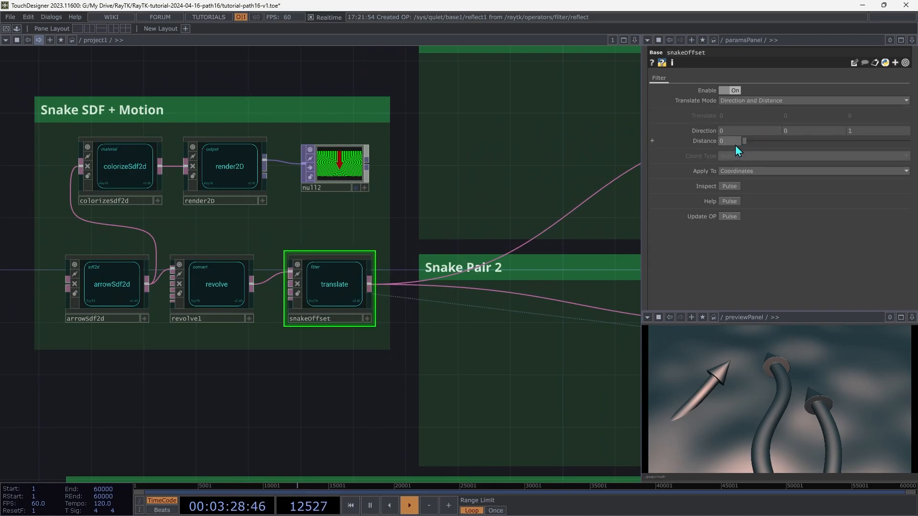
middle_drag(732, 141, 732, 127)
key(ctrl+z)
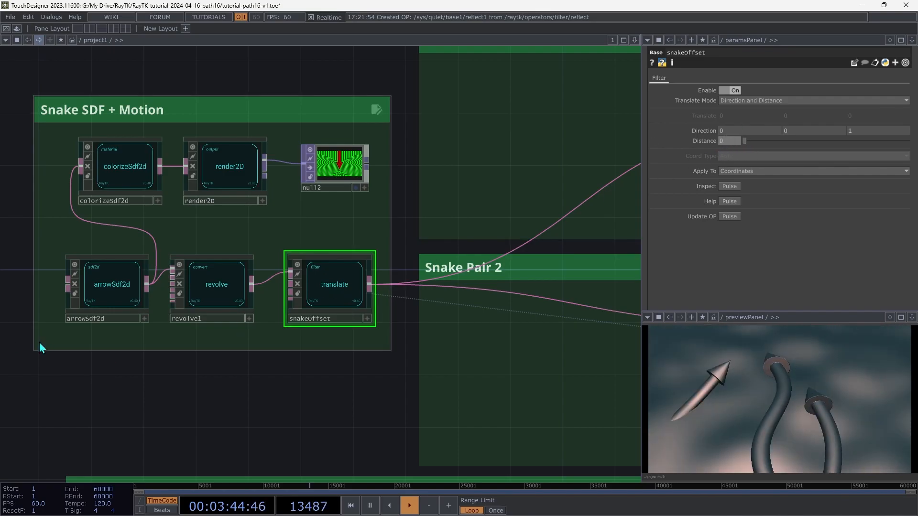
Set the third Plane Normal value of reflect1 to 0 and the second Direction value of snakeWaveTranslate1 to -0.8.
drag(39, 343, 30, 354)
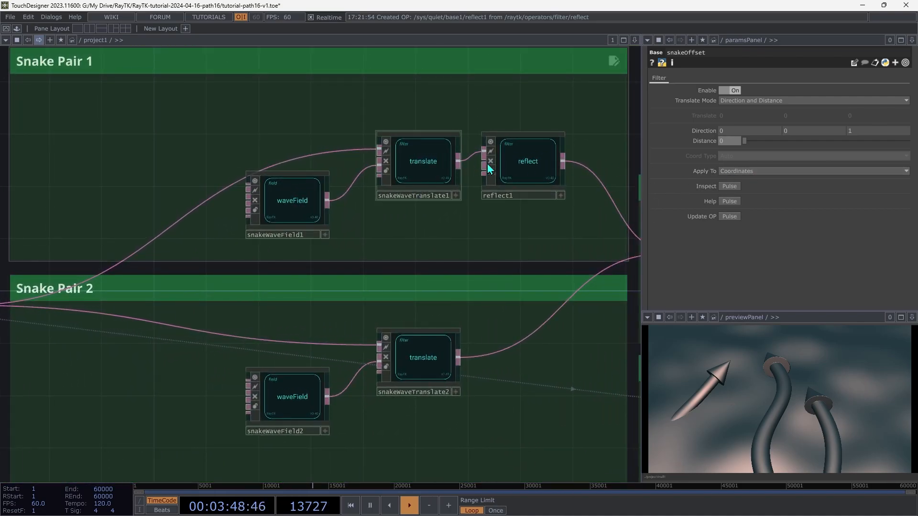
click(536, 172)
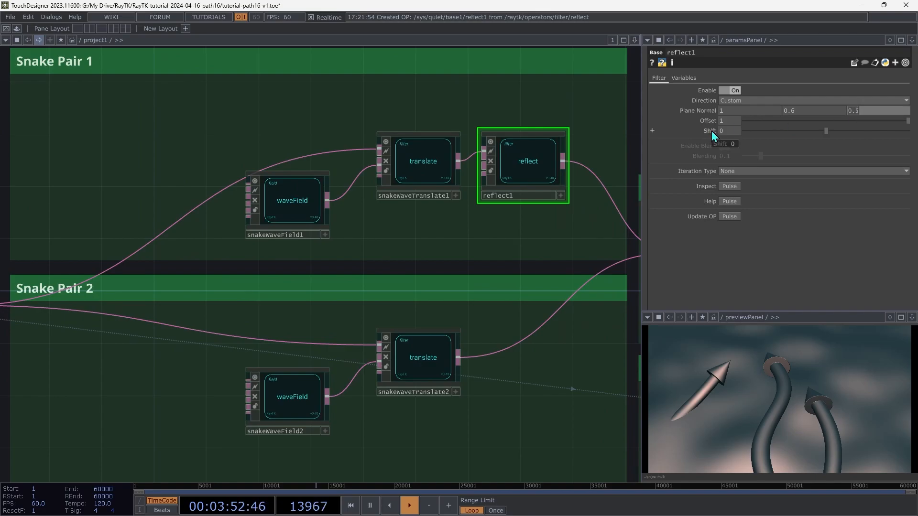
text(0)
key(Tab)
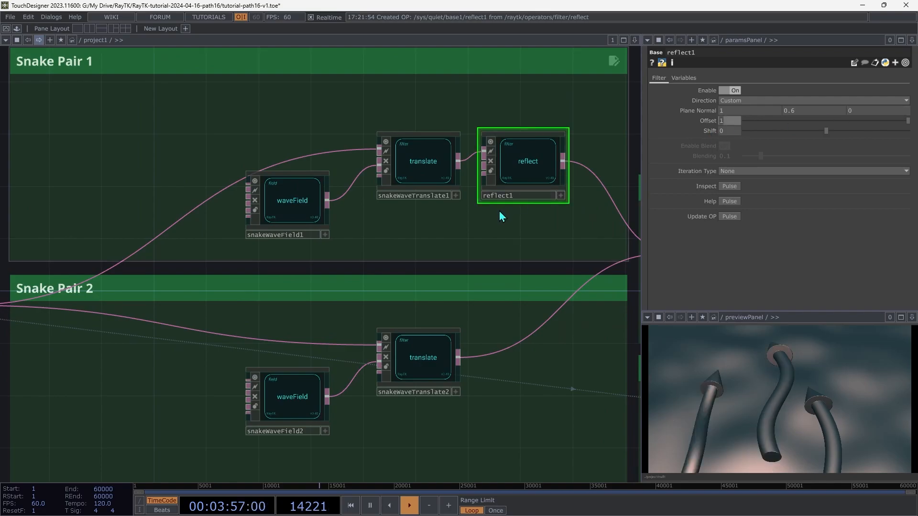
click(426, 160)
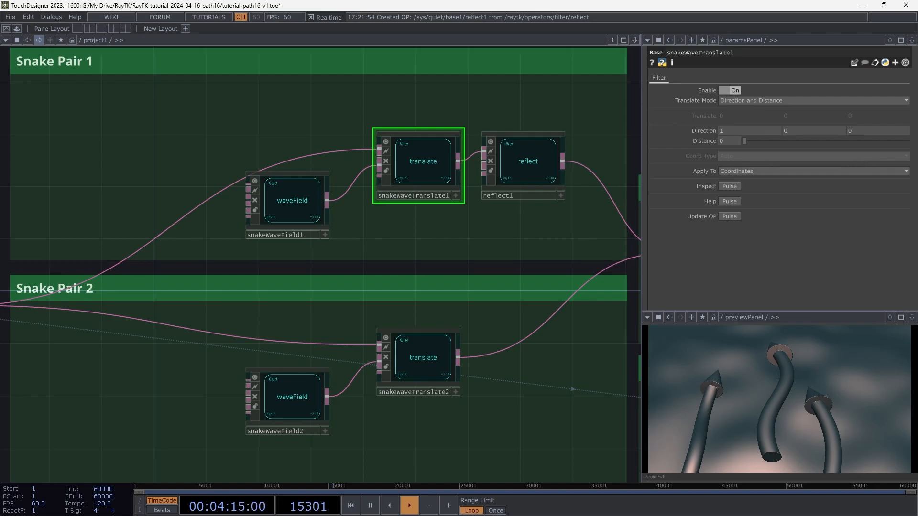
mouse_move(801, 130)
middle_down()
mouse_move(795, 136)
mouse_move(797, 116)
mouse_move(803, 133)
middle_up()
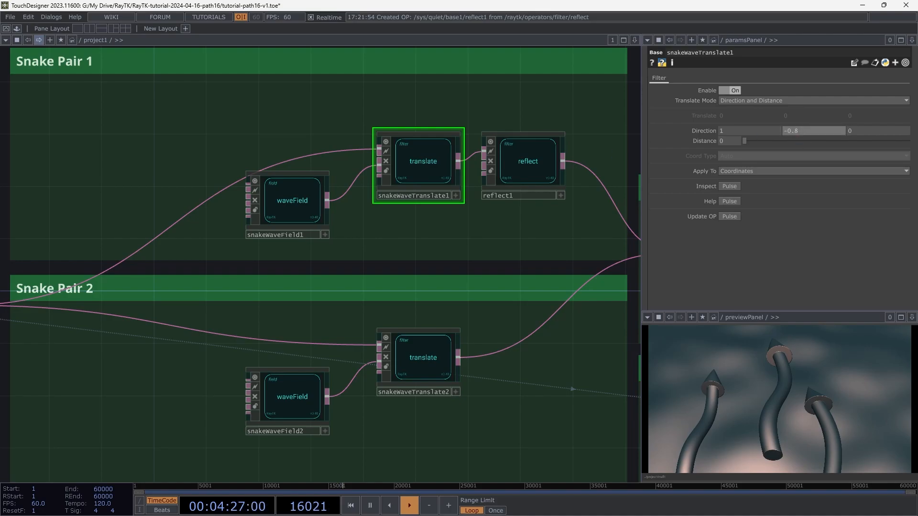
Vary snakeOffset's Distance to preview the motion of the reflected snakes, and return it to 0.
click(161, 234)
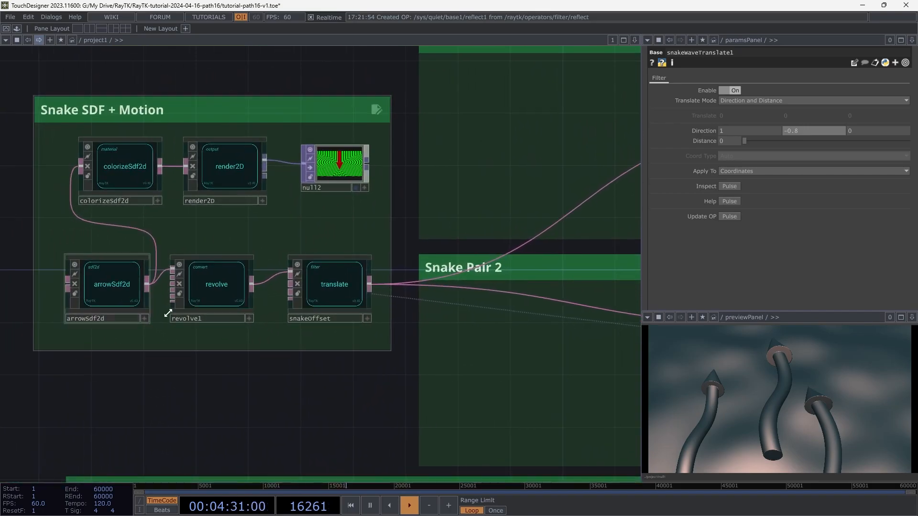
click(328, 289)
middle_drag(726, 140, 726, 128)
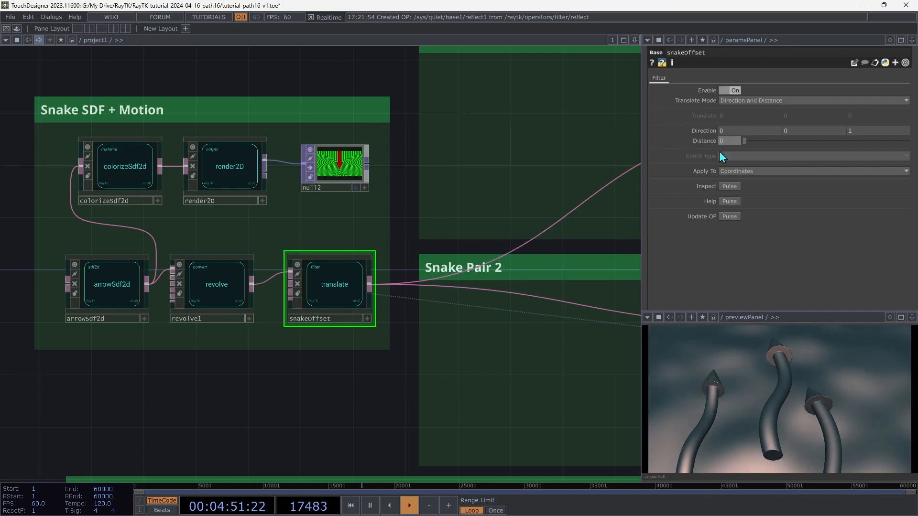
Add a RayTK translate operator in Snake Pair 1 and wire it between snakeOffset and snakeWaveTranslate1.
drag(573, 215, 165, 235)
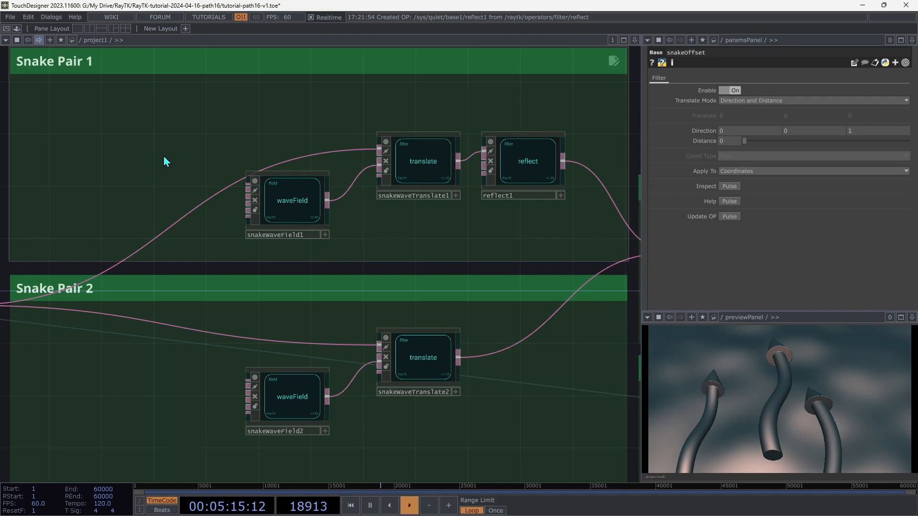
key(ctrl+b)
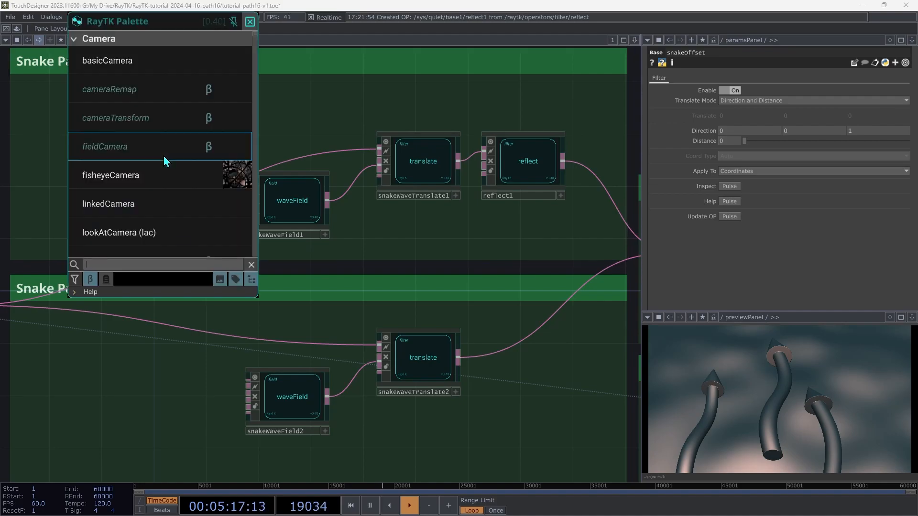
text(transl)
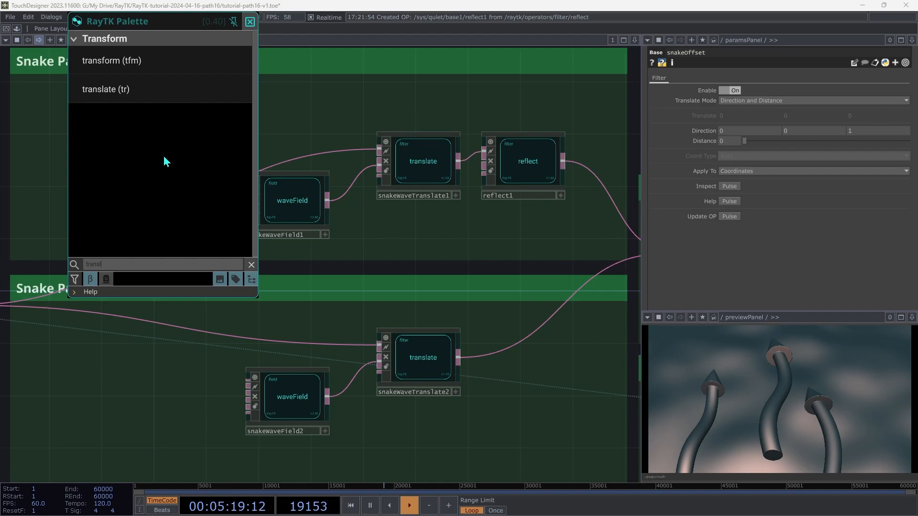
click(149, 90)
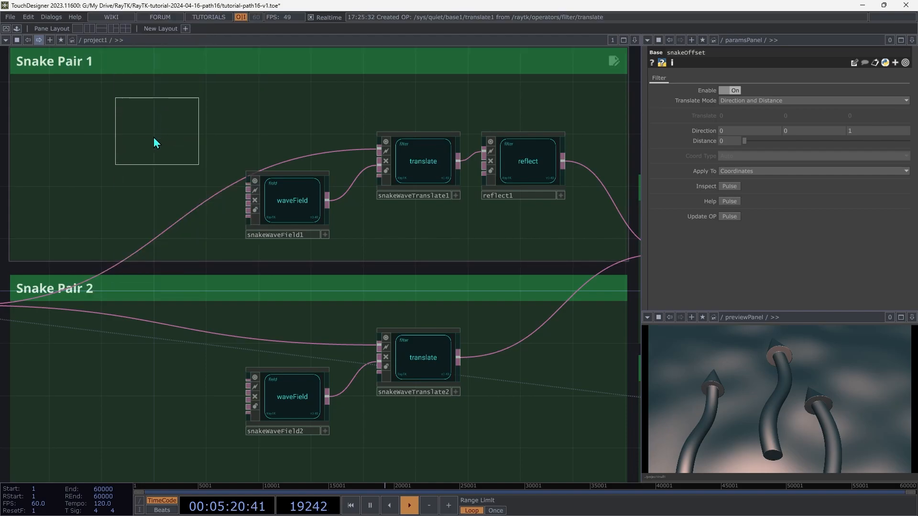
click(172, 164)
drag(131, 152, 143, 249)
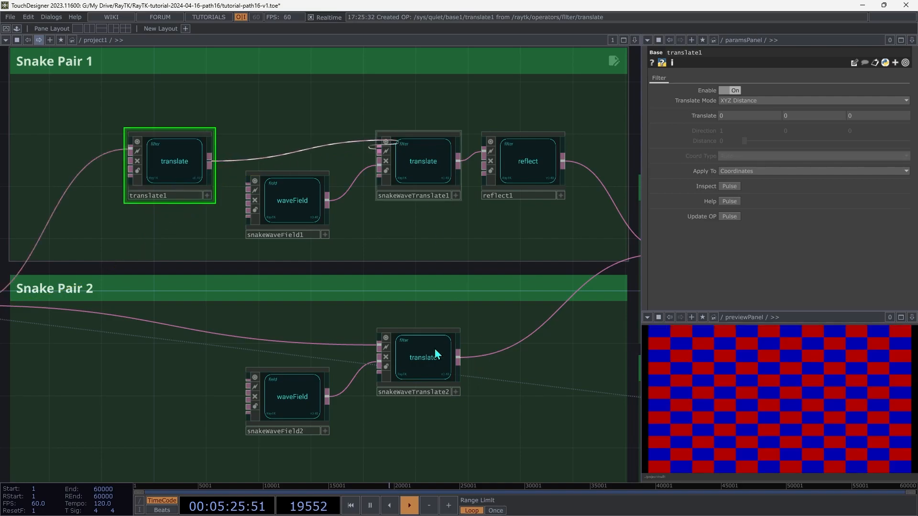
Rename the new translate operator in Snake Pair 1 as snakeShift1.
click(185, 196)
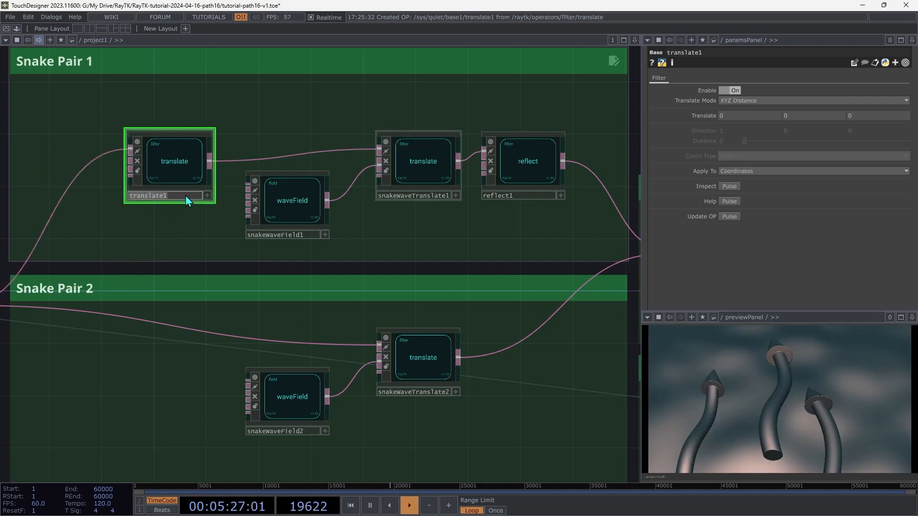
text(snakeShift1)
key(Return)
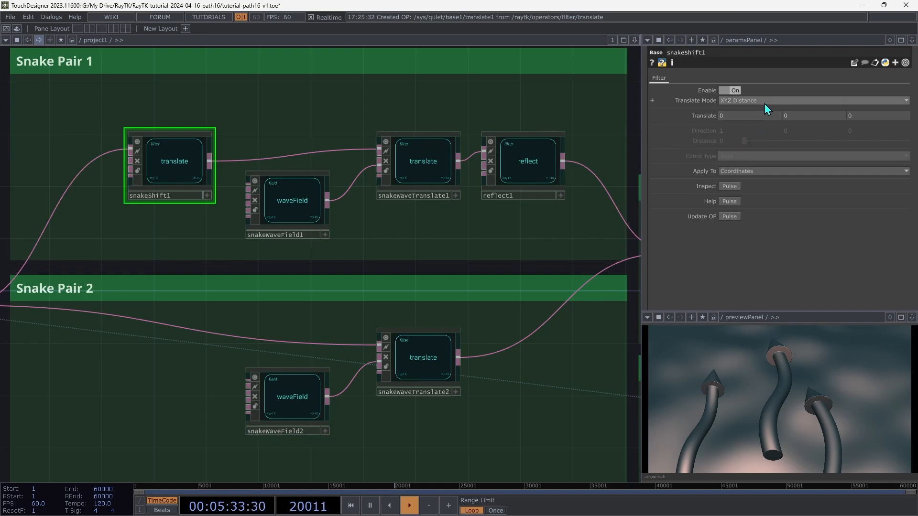
Set snakeShift1's Translate Mode to Direction and Distance, with a Direction of 0, 0, 1.
click(748, 101)
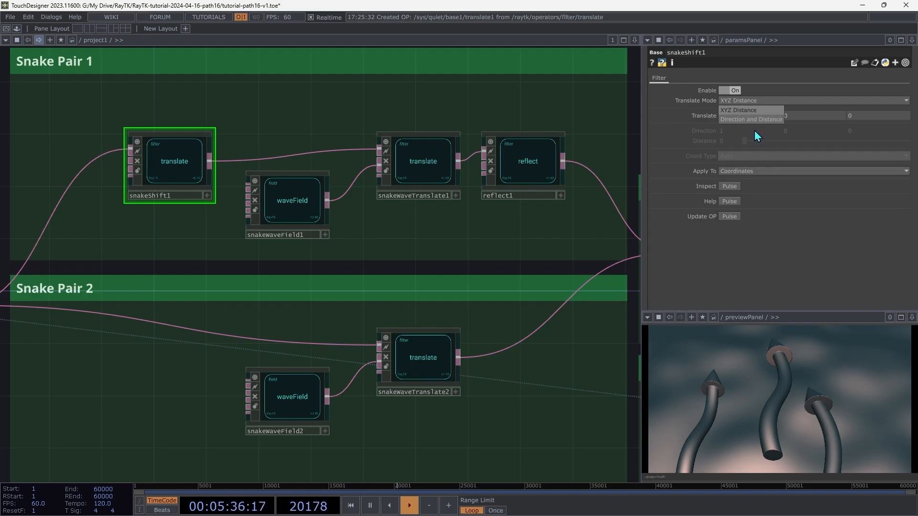
click(751, 119)
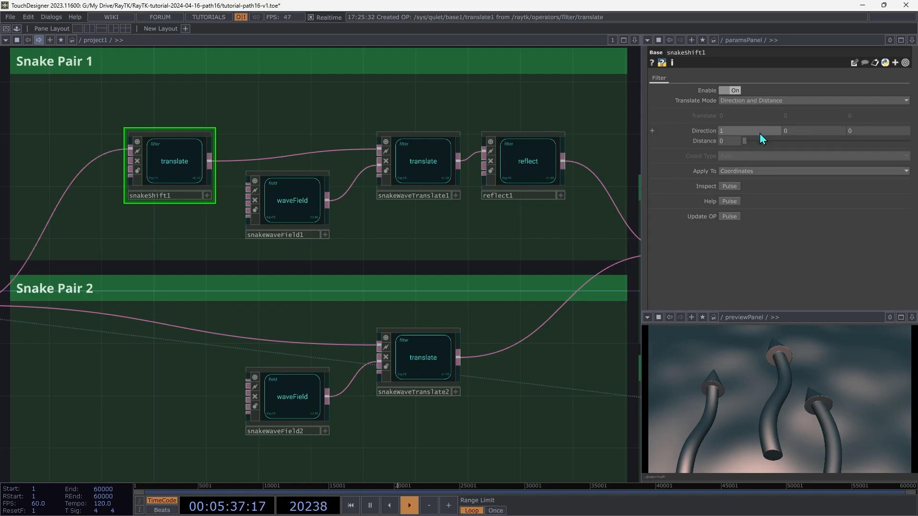
text(0)
key(Tab)
key(Tab)
text(1)
key(Tab)
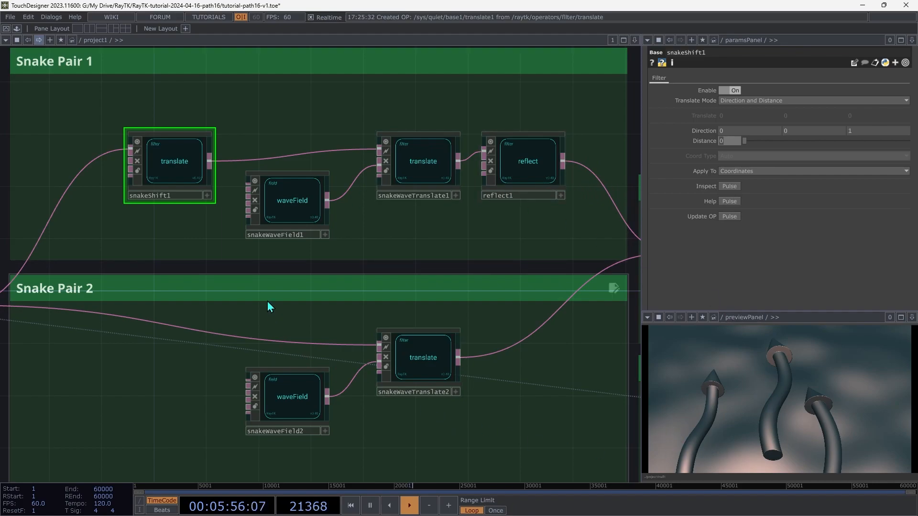
Create a variable reference to reflect1's Side Sign (-1/1), place it left of snakeWaveField1, and move snakeShift1 above snakeWaveField1.
click(508, 179)
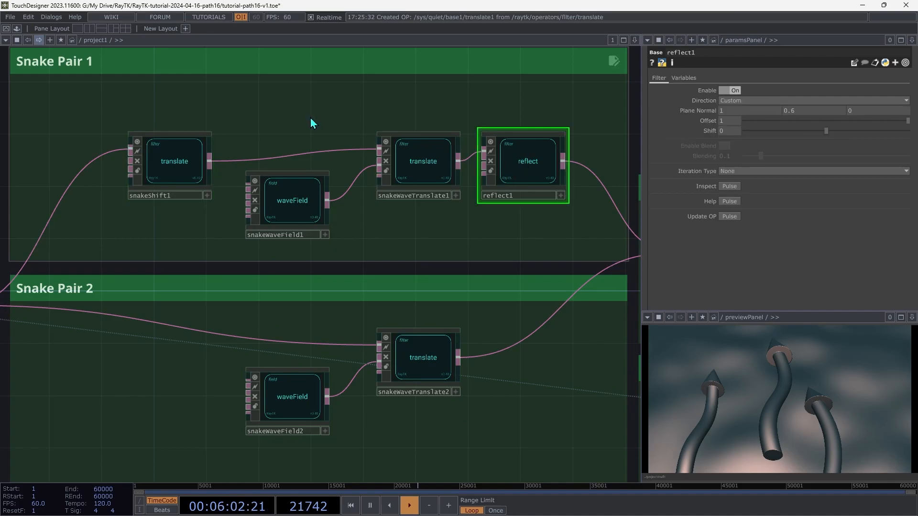
right_click(311, 118)
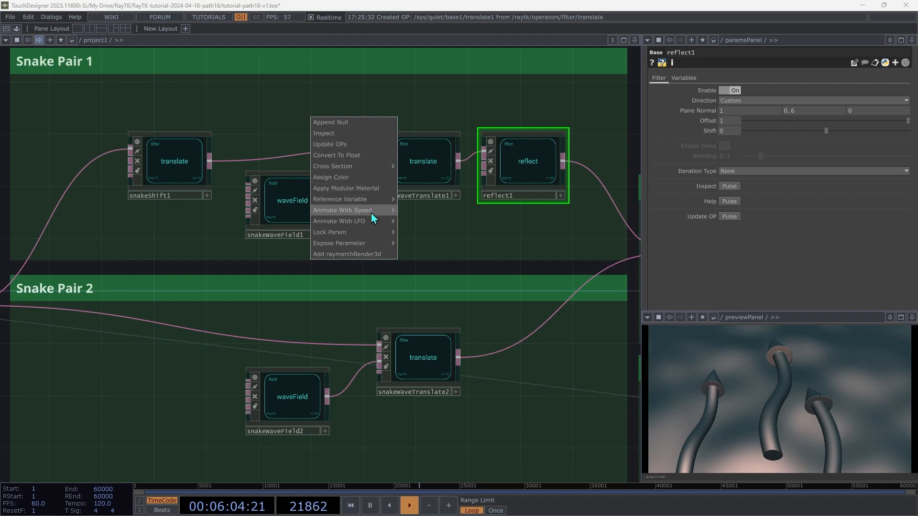
mouse_move(372, 201)
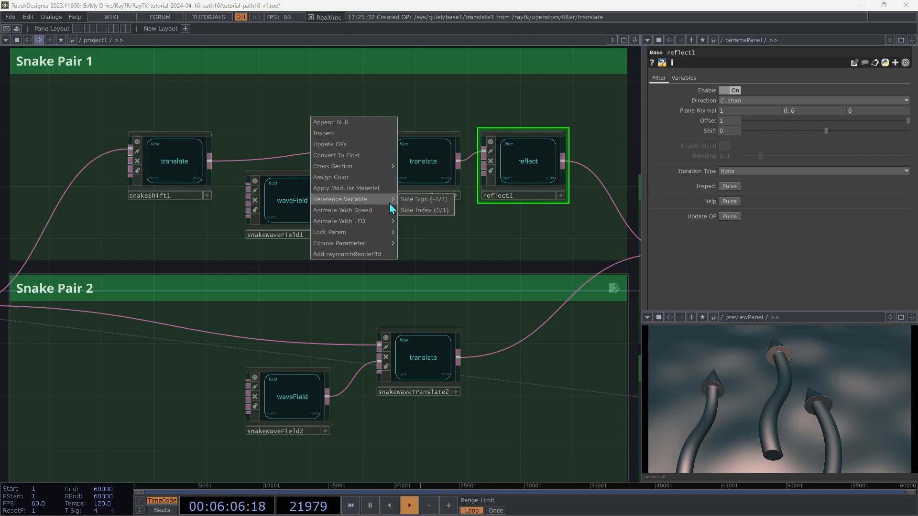
click(424, 200)
drag(344, 229, 75, 216)
drag(177, 158, 289, 129)
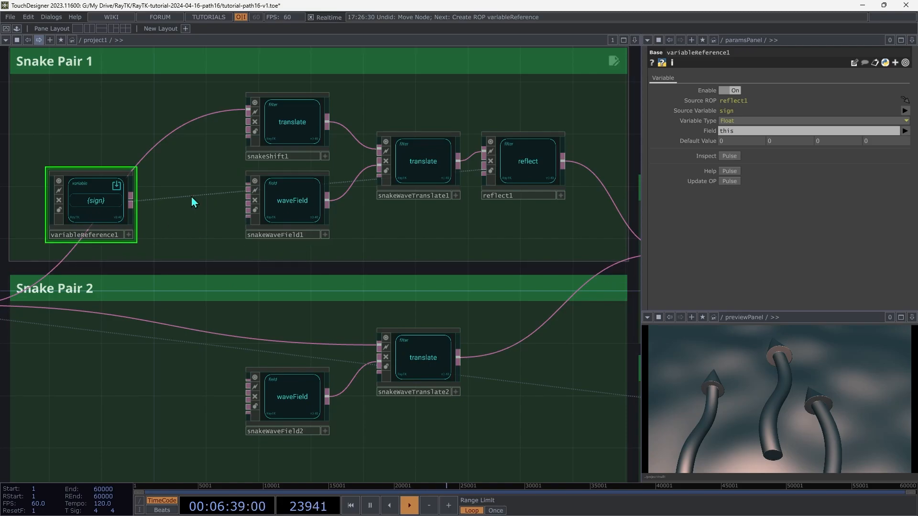
drag(96, 206, 82, 209)
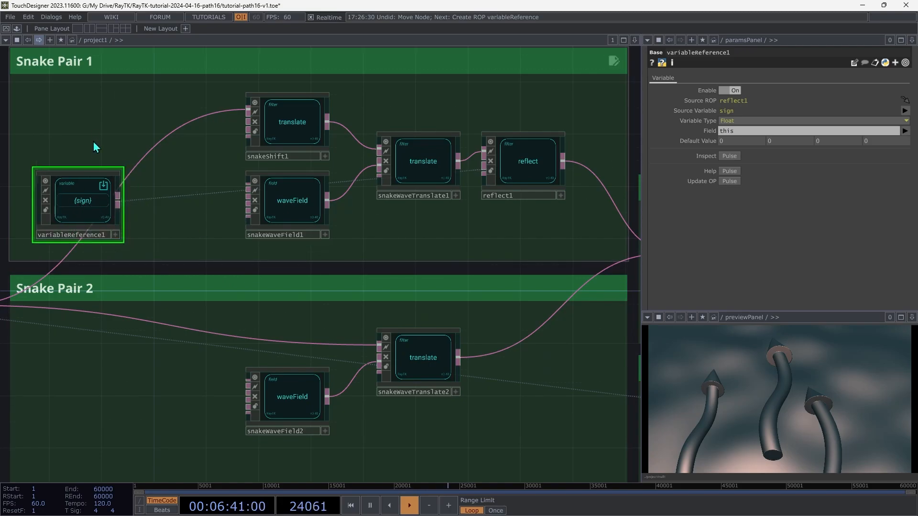
Add a Rescale Field (Simple) operator to the sign variable reference and connect its output to snakeShift1's Distance Field input.
right_click(113, 166)
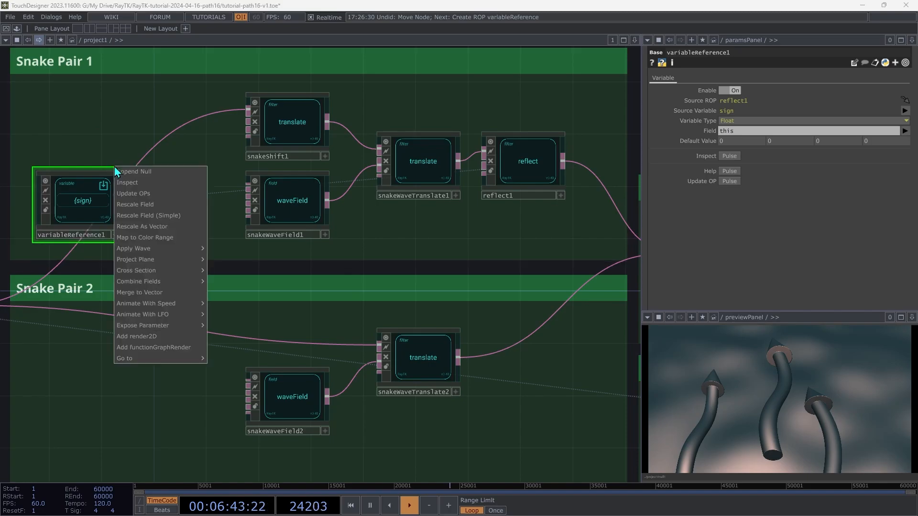
click(160, 220)
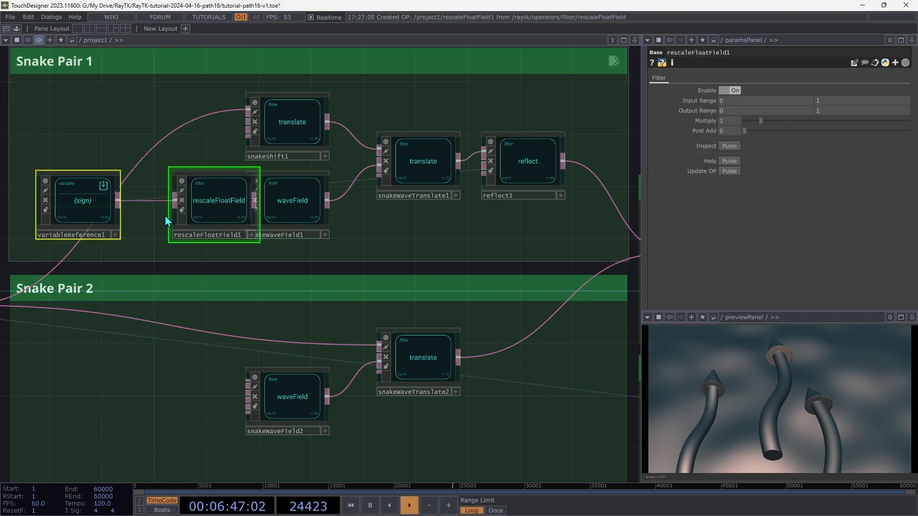
drag(236, 206, 190, 207)
click(190, 207)
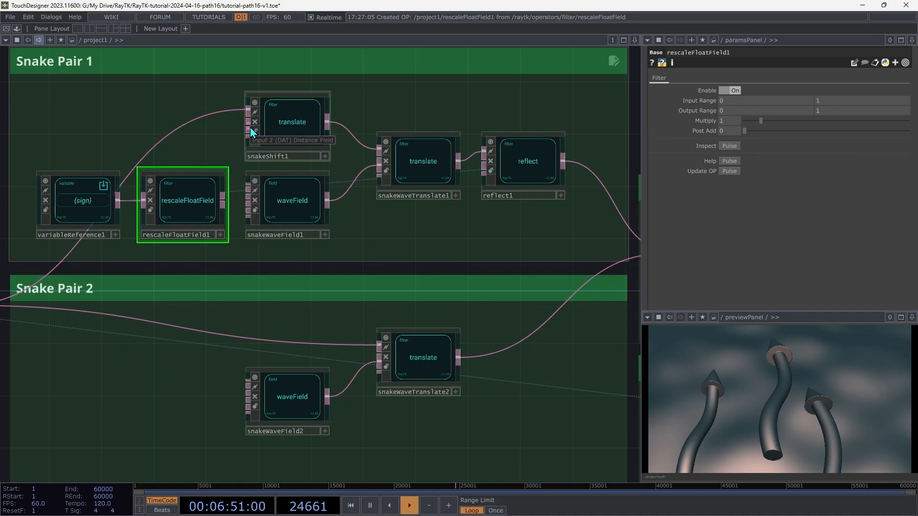
drag(250, 128, 222, 201)
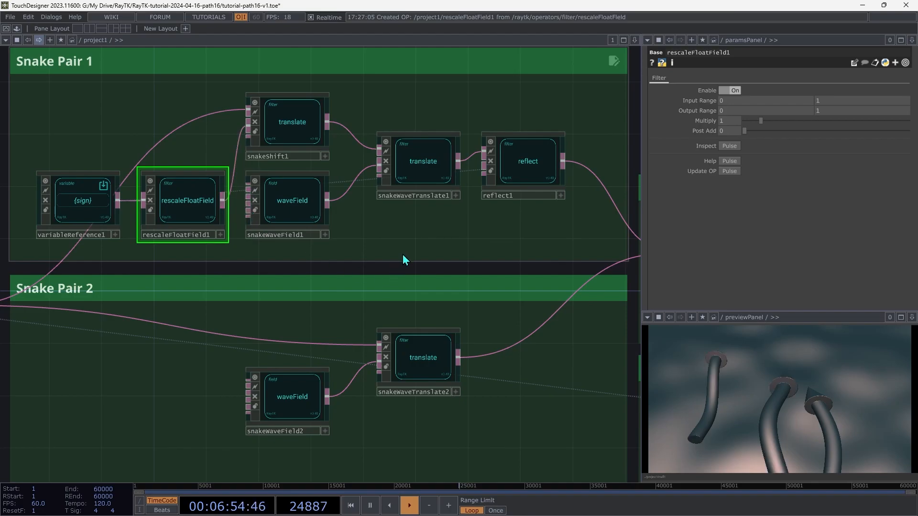
Adjust rescaleFloatField1's Multiply and set it to -1.1 to offset the two reflected snakes.
drag(761, 121, 697, 188)
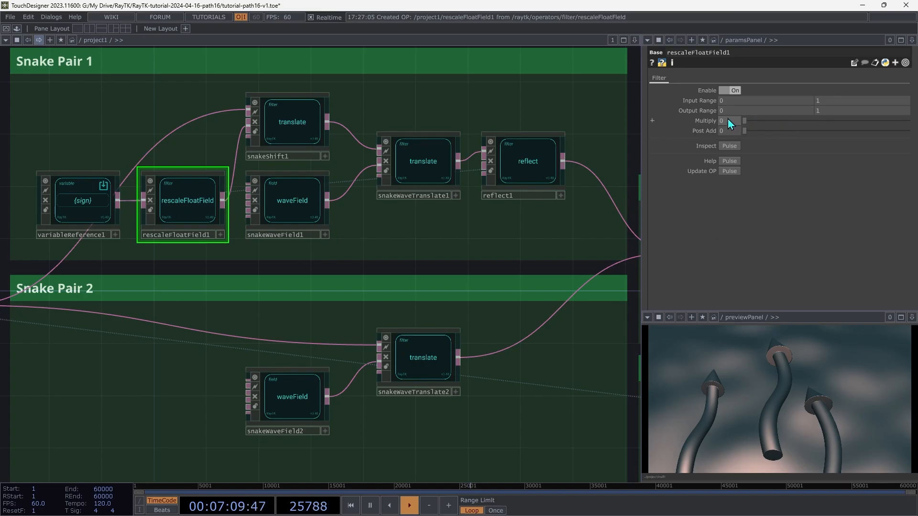
drag(728, 122, 723, 107)
middle_drag(726, 102, 727, 107)
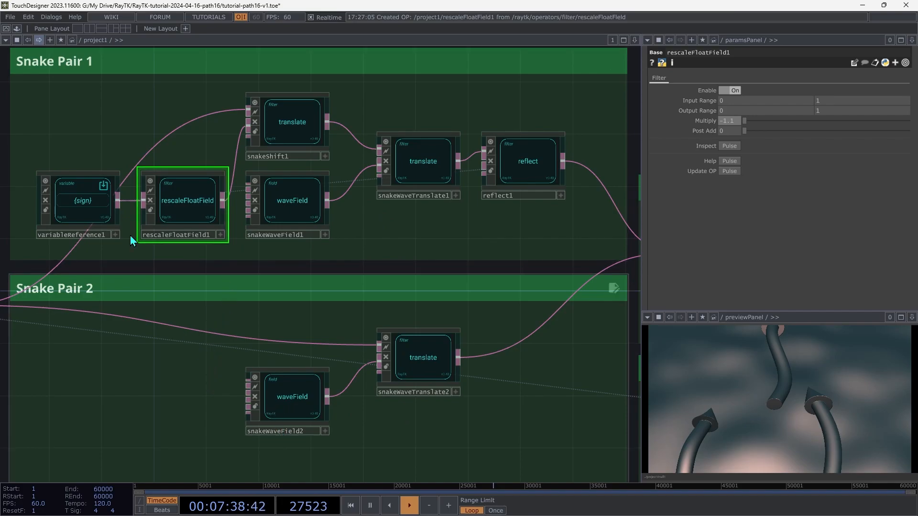
Copy snakeShift1, reflect1, variableReference1 and rescaleFloatField1, and place the copies around the existing operators in Snake Pair 2.
click(301, 116)
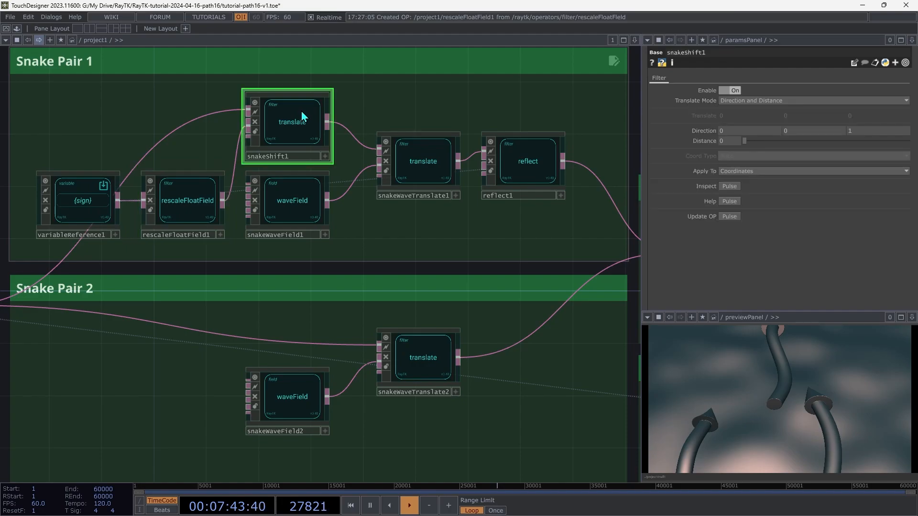
shift+click(538, 160)
shift+click(90, 199)
shift+click(191, 201)
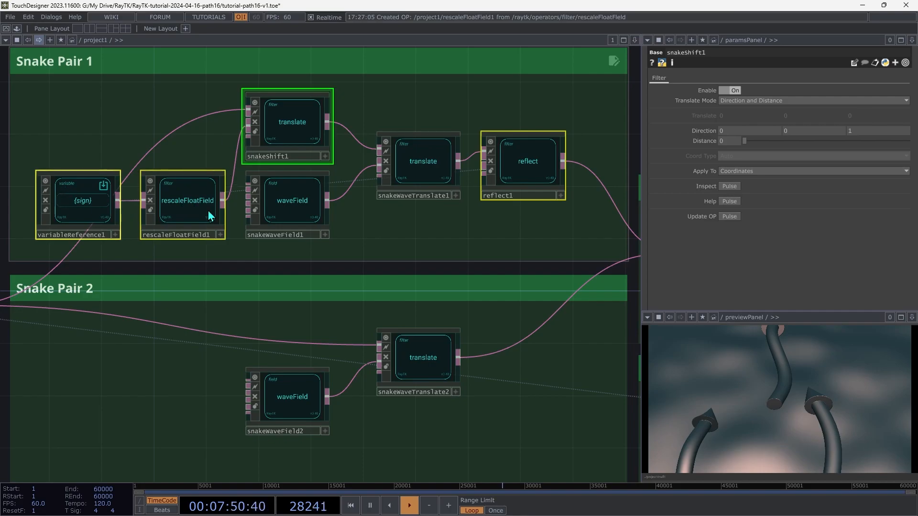
key(ctrl+c)
key(ctrl+v)
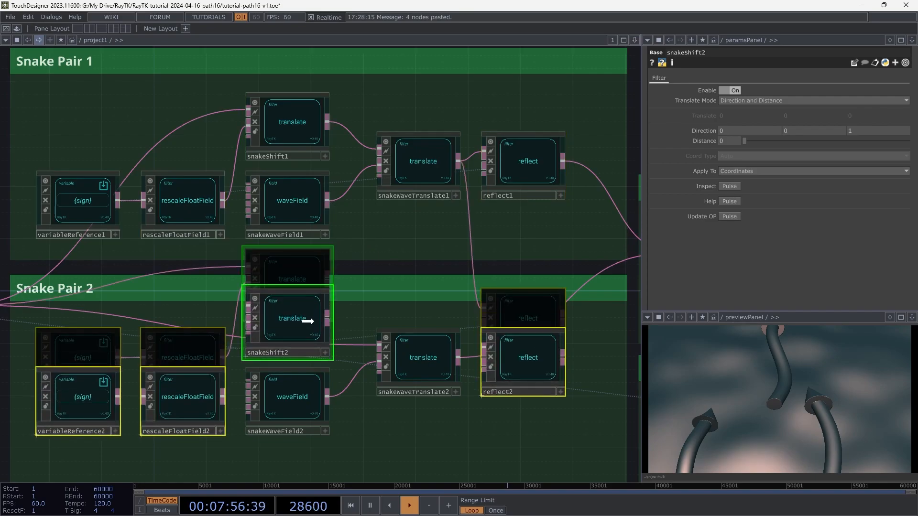
click(305, 338)
Move snakeWaveField2 and snakeWaveTranslate2 slightly down to line up with the pasted operators in Snake Pair 2.
drag(435, 444, 312, 377)
drag(443, 392, 430, 405)
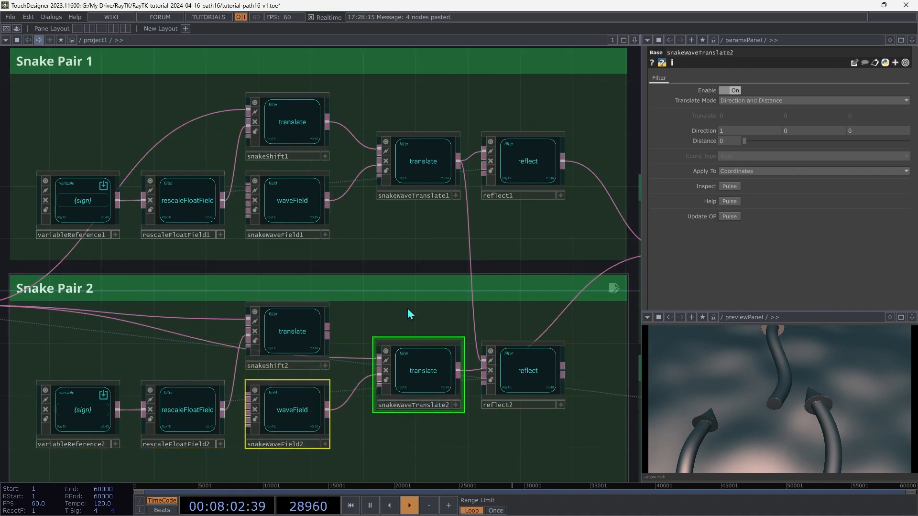
click(361, 332)
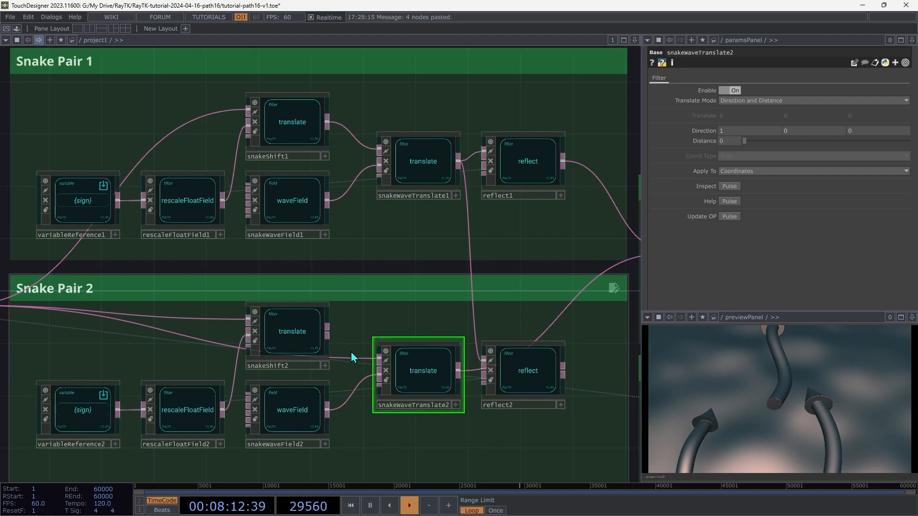
Connect snakeShift2's output to the first input of snakeWaveTranslate2 in place of the direct snakeOffset link.
click(300, 346)
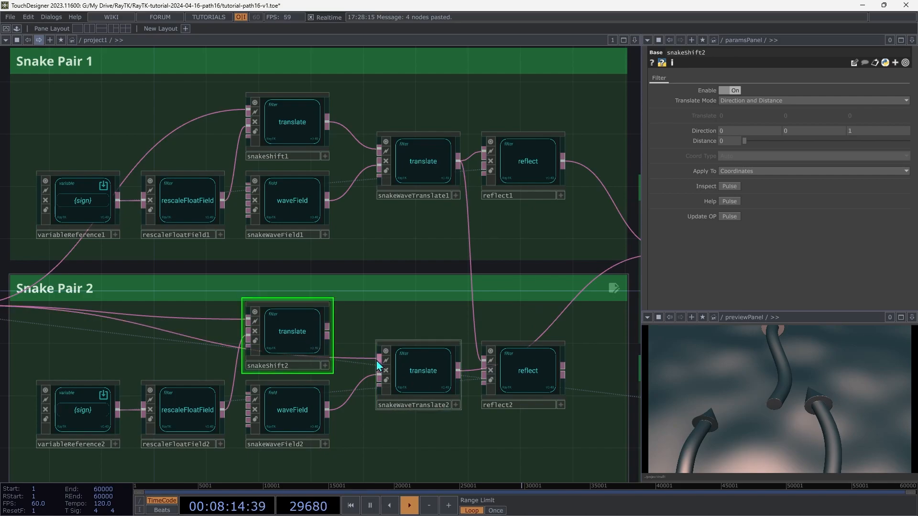
drag(376, 362, 353, 336)
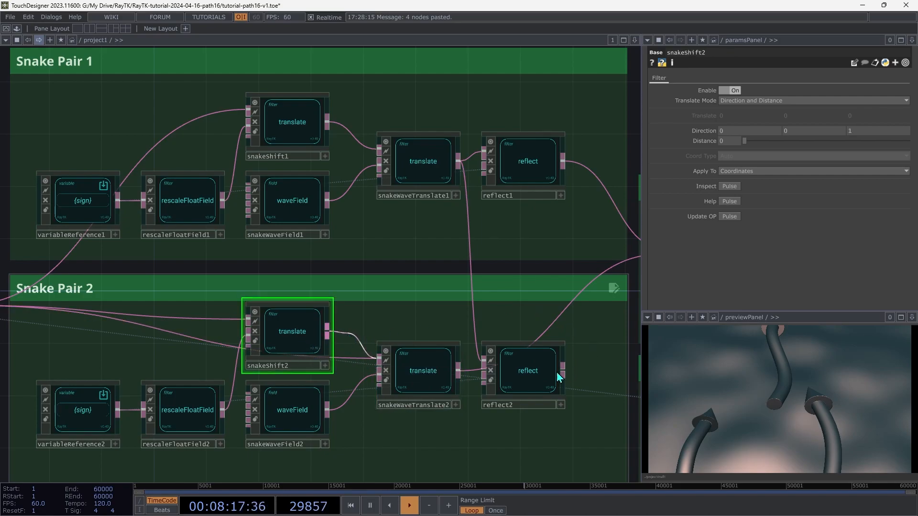
Route snakeWaveTranslate2 through reflect2 into the snake combine, and set the Y component of reflect2's Plane Normal to -0.2.
drag(485, 367, 459, 372)
drag(564, 372, 577, 306)
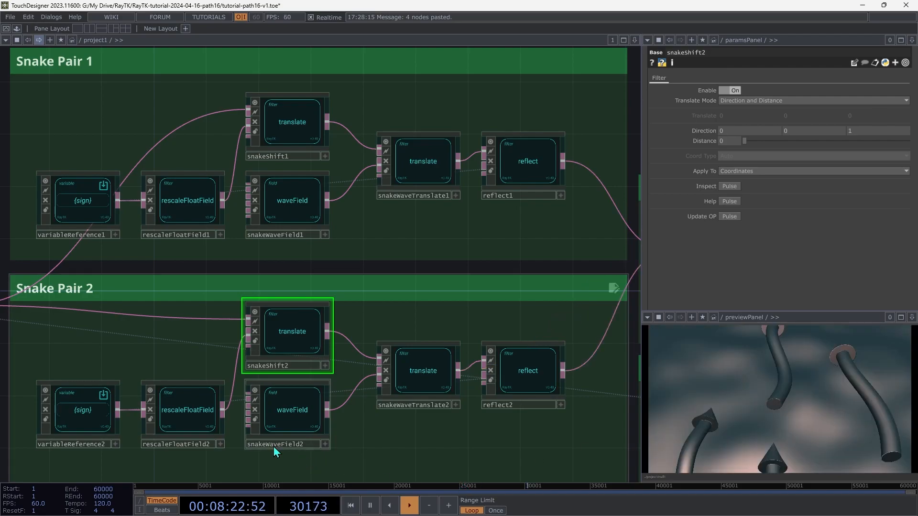
click(535, 378)
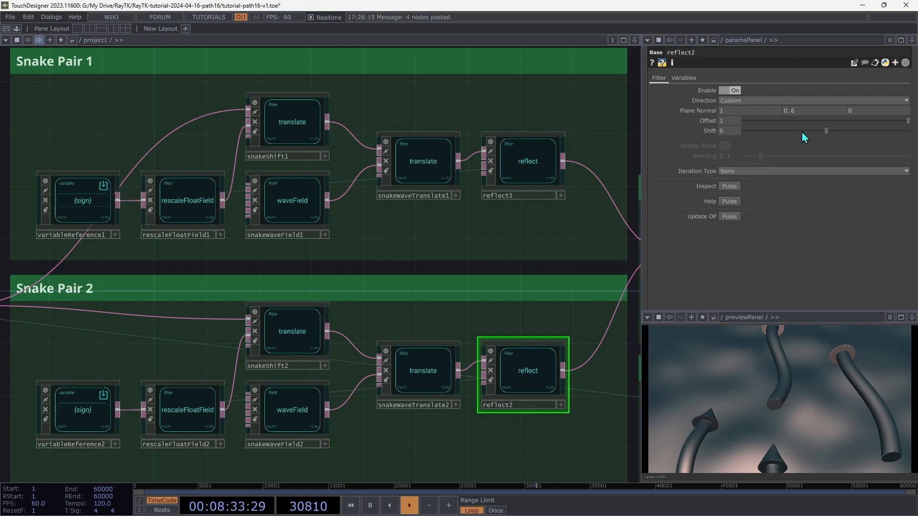
mouse_move(818, 113)
middle_down()
mouse_move(788, 113)
mouse_move(814, 97)
middle_up()
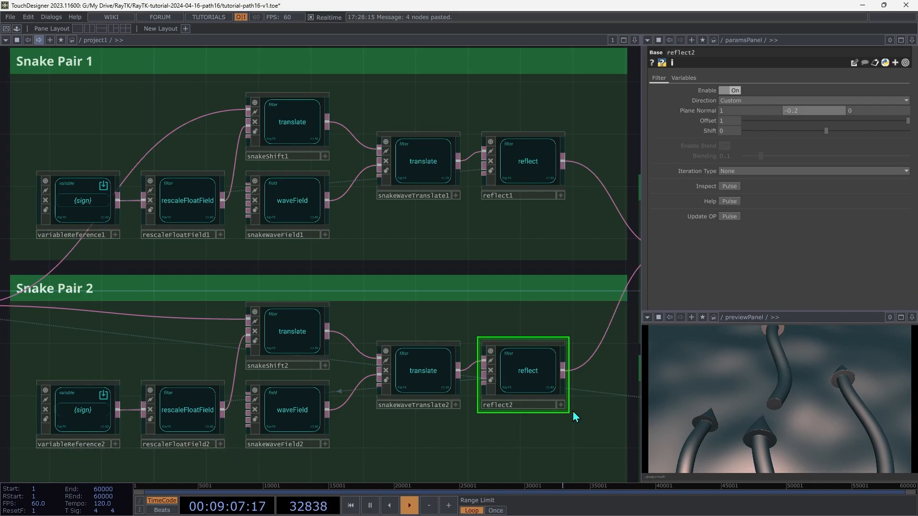
Set rescaleFloatField2's Multiply to 0.4 to shift the snakes in Snake Pair 2.
click(190, 413)
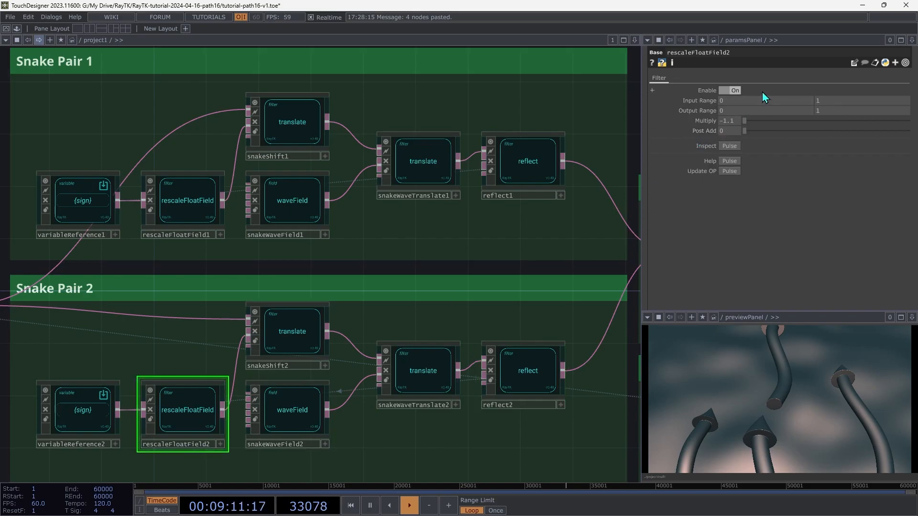
drag(732, 121, 731, 101)
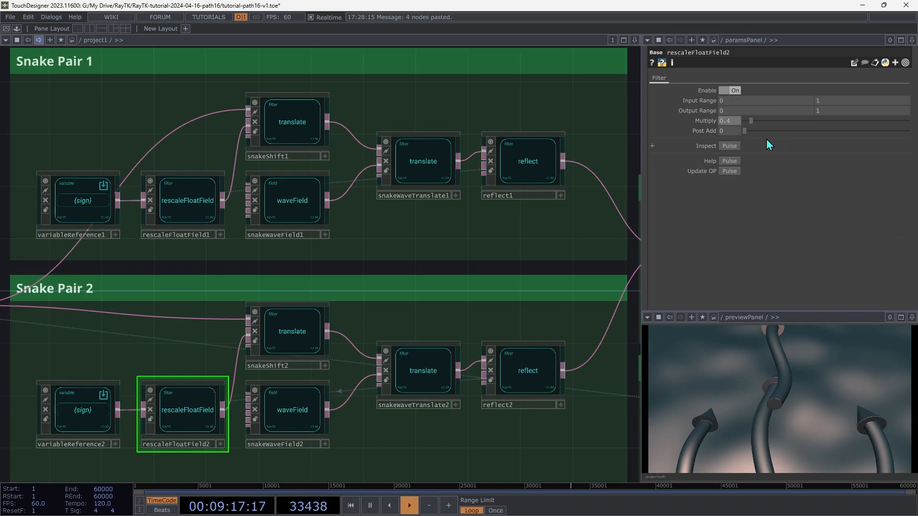
drag(734, 122, 735, 126)
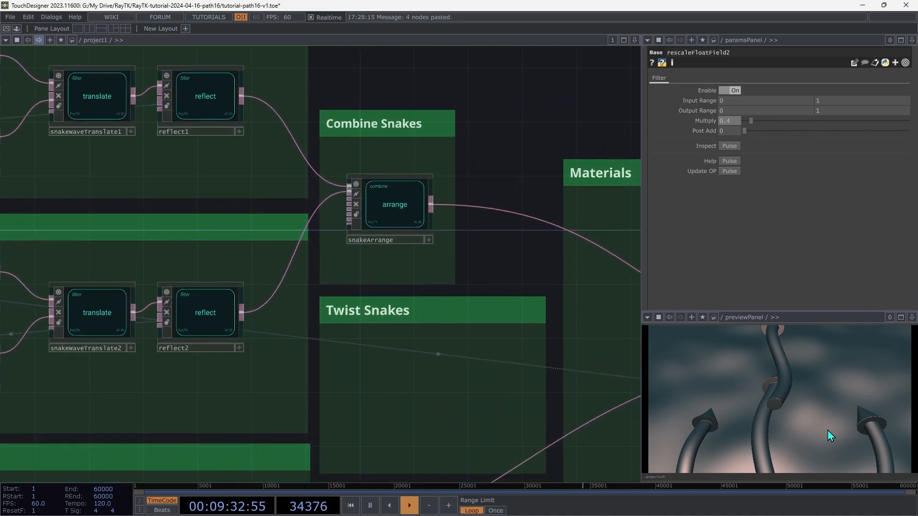
In snakeArrange, set the X value of Translate 1 to -0.7 and the Z value of Translate 2 to 0.7.
click(373, 212)
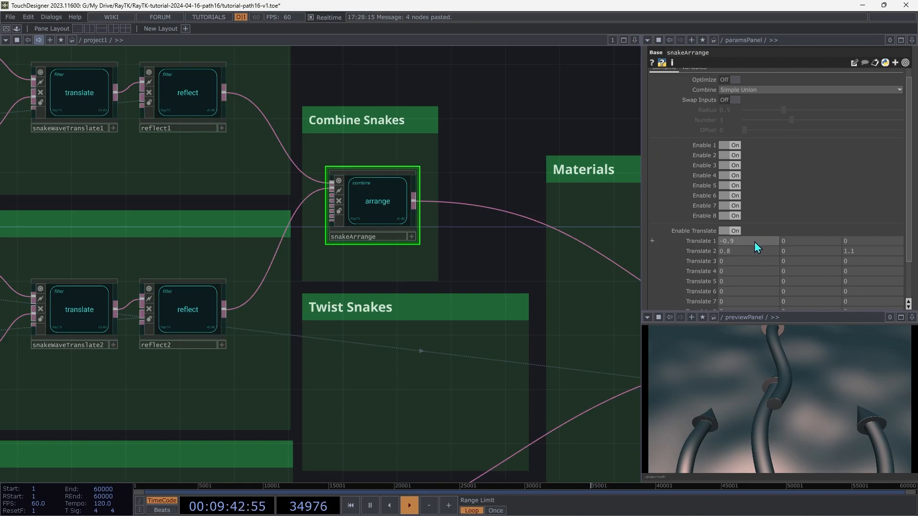
mouse_move(754, 242)
middle_down()
mouse_move(755, 232)
mouse_move(786, 232)
mouse_move(755, 242)
middle_up()
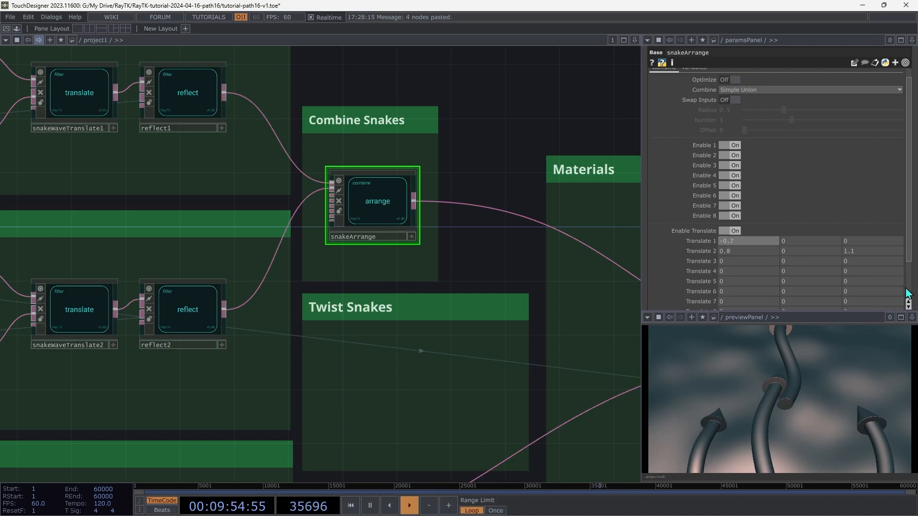
click(751, 253)
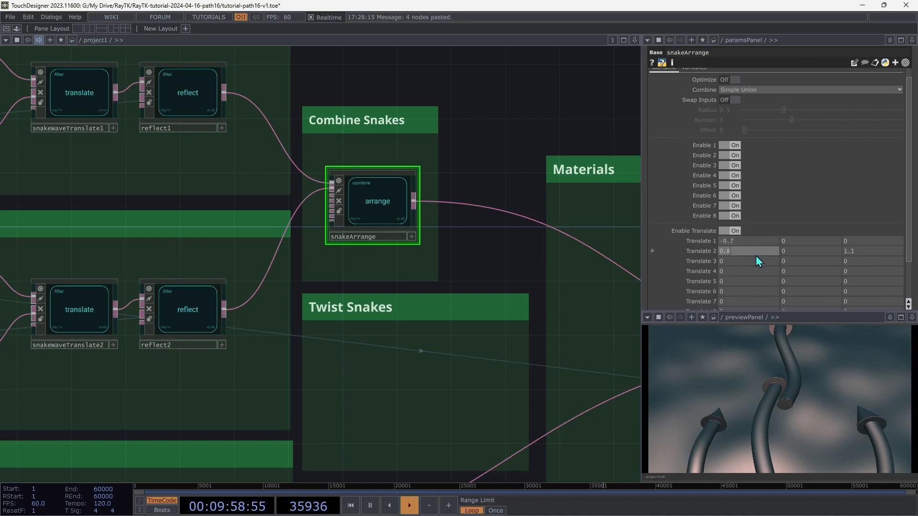
middle_drag(755, 258, 751, 254)
middle_drag(879, 251, 875, 234)
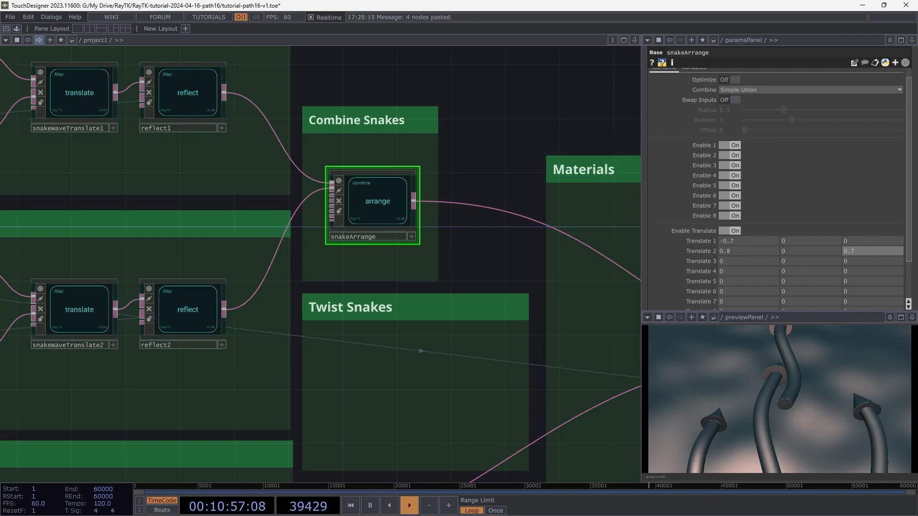
Widen lookAtCamera1's FOV Angle to 80.
drag(293, 392, 0, 240)
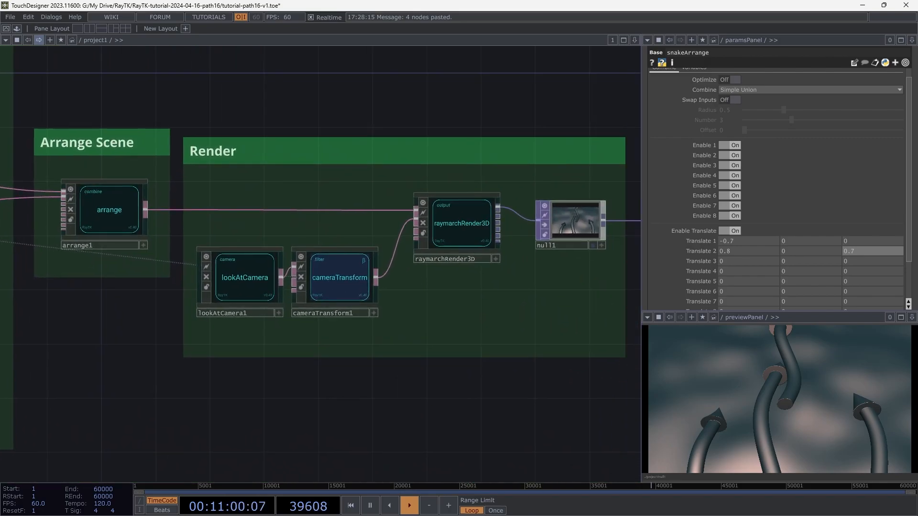
click(254, 294)
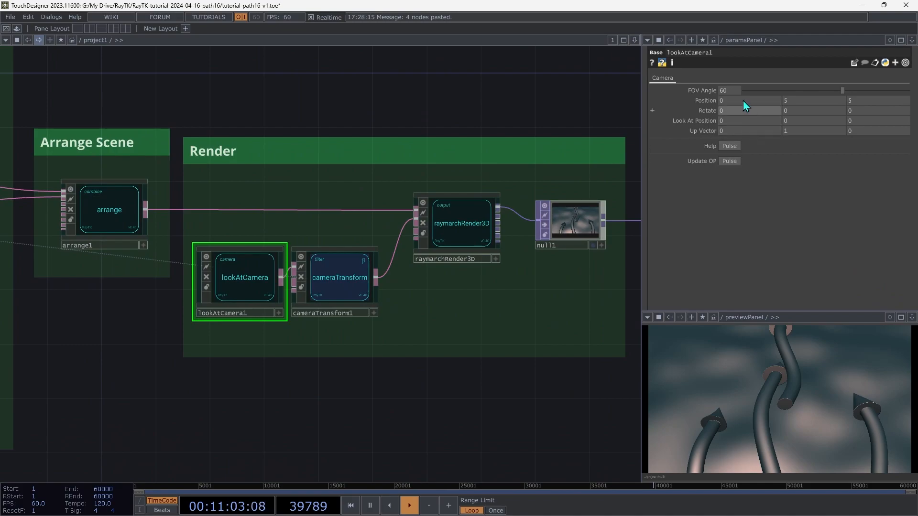
middle_drag(733, 93, 733, 72)
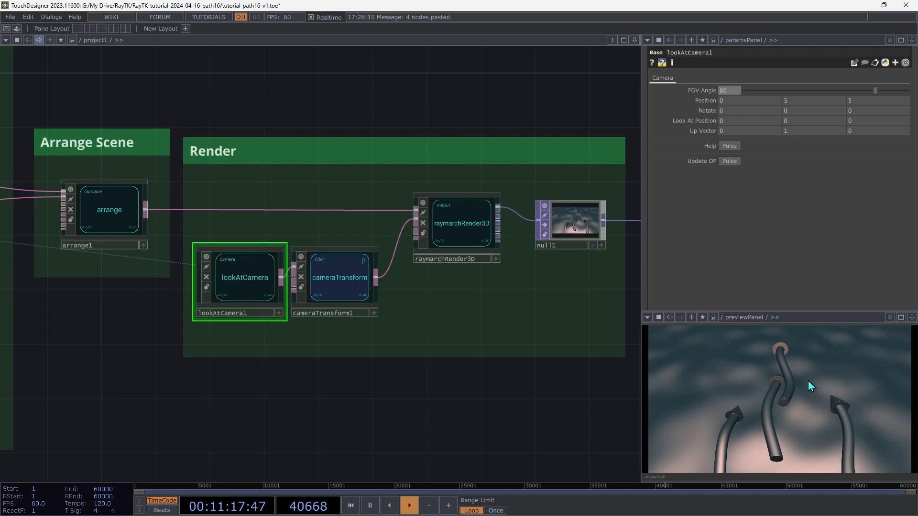
Rename the arrange operator in the Arrange Scene group to sceneArrange.
click(116, 224)
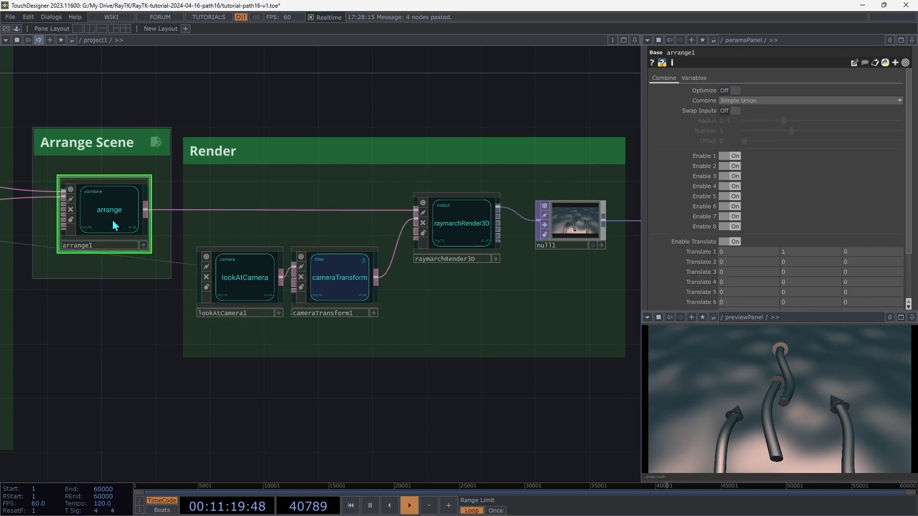
click(98, 245)
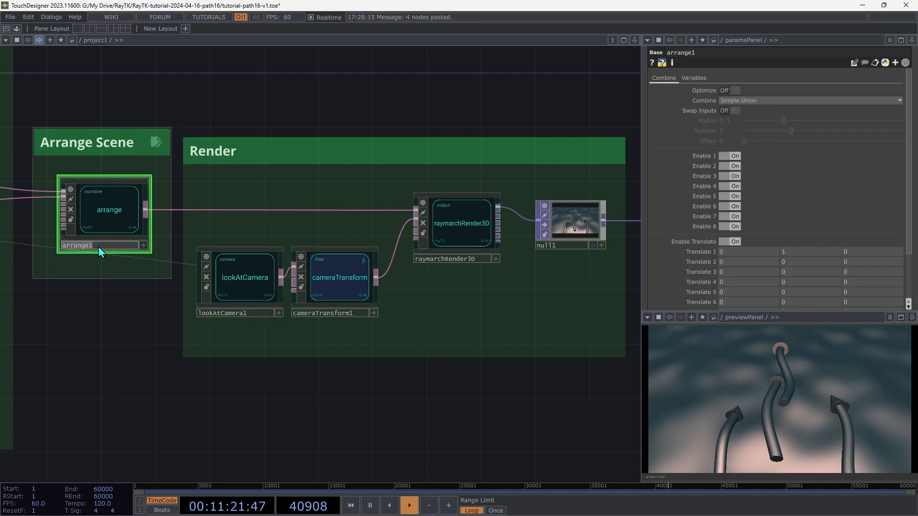
text(sceneA)
key(Return)
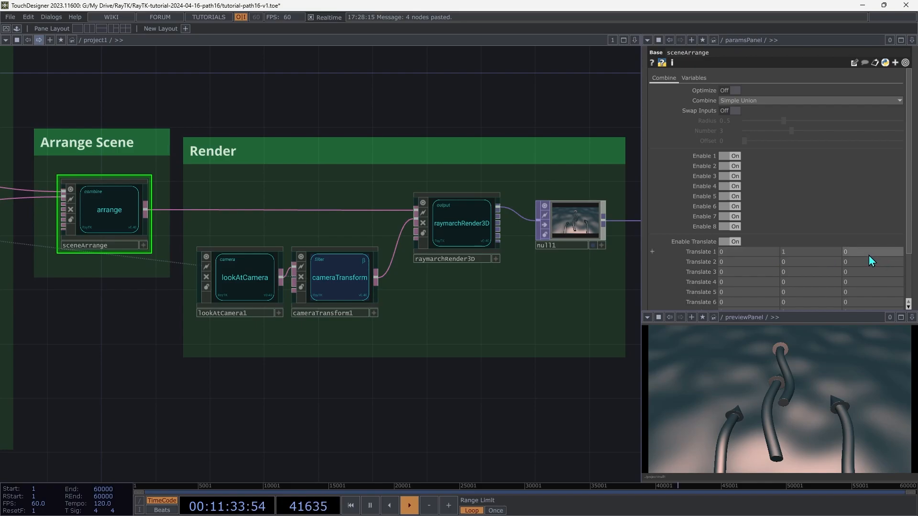
Set the Z value of Translate 1 on sceneArrange to -0.8.
mouse_move(869, 251)
mouse_down()
mouse_move(846, 252)
mouse_move(863, 237)
mouse_move(853, 238)
mouse_move(868, 237)
mouse_up()
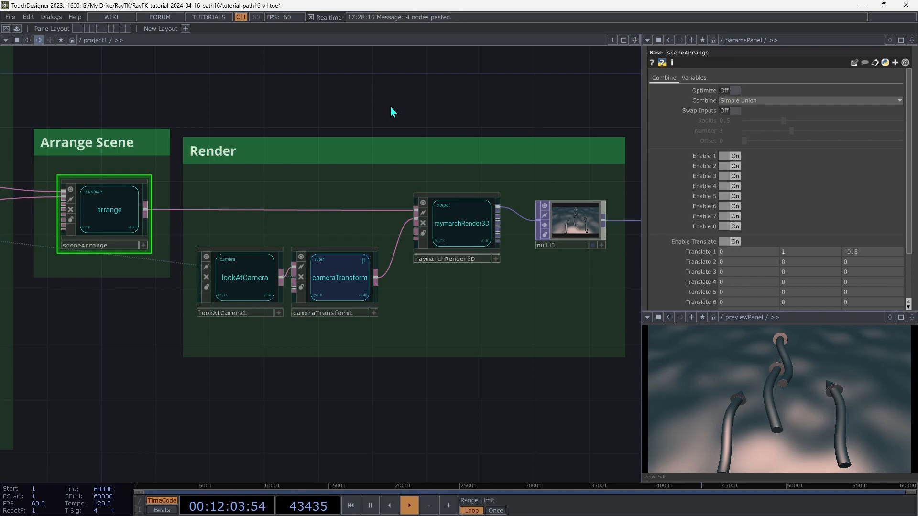
Lengthen the snake by setting the Y value of From Point on arrowSdf2d to 6.
drag(392, 112, 392, 112)
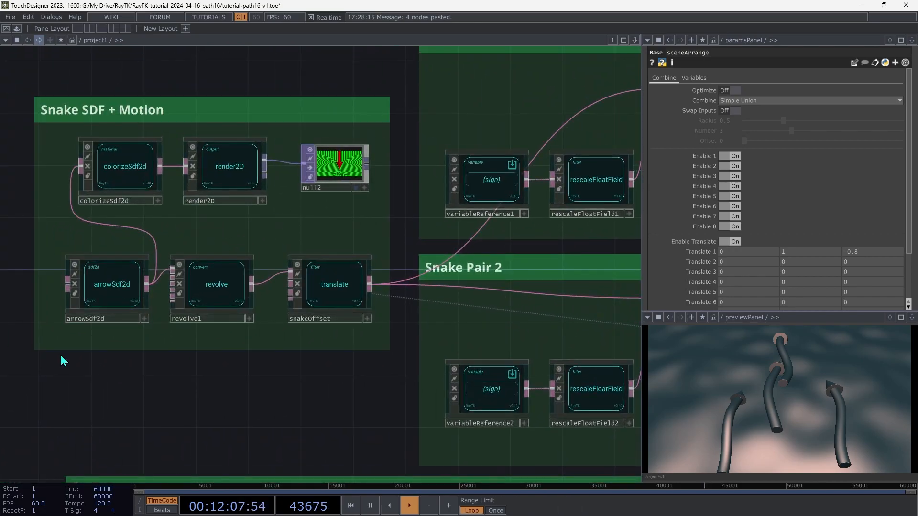
click(115, 301)
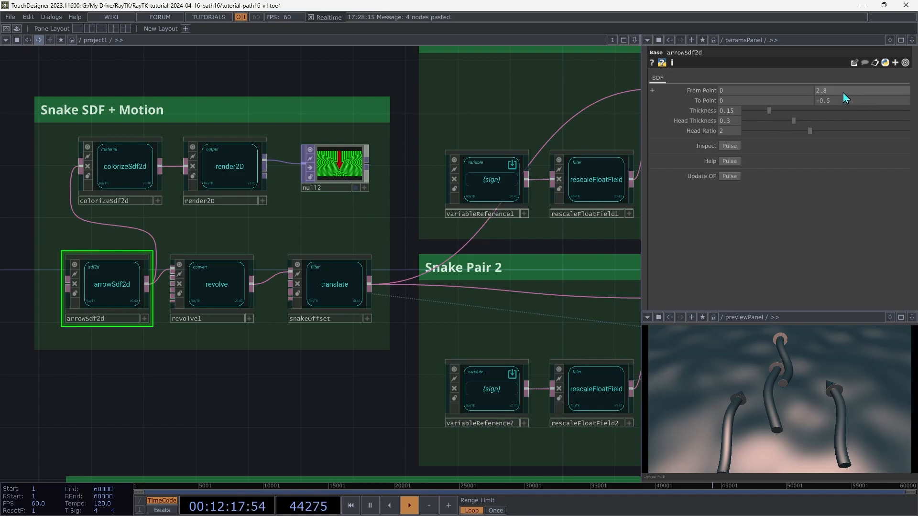
middle_drag(843, 93, 917, 77)
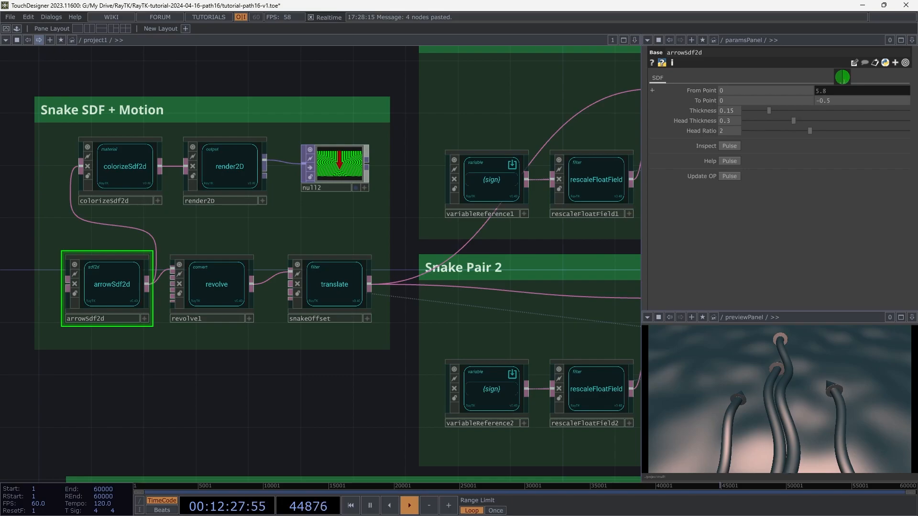
middle_drag(842, 78, 849, 106)
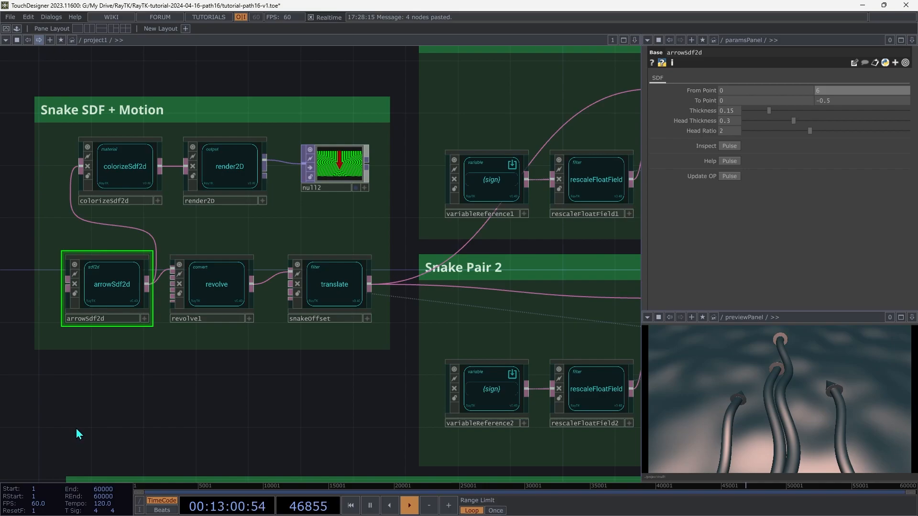
On snakeArrange, set the Z value of Translate 2 to 2.5 and of Translate 1 to 0.9.
scroll(76, 429, right, 15)
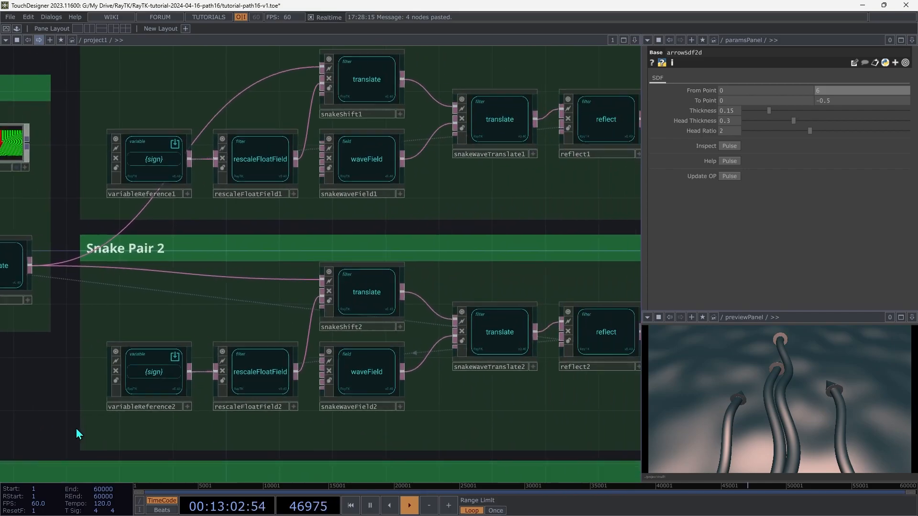
click(365, 213)
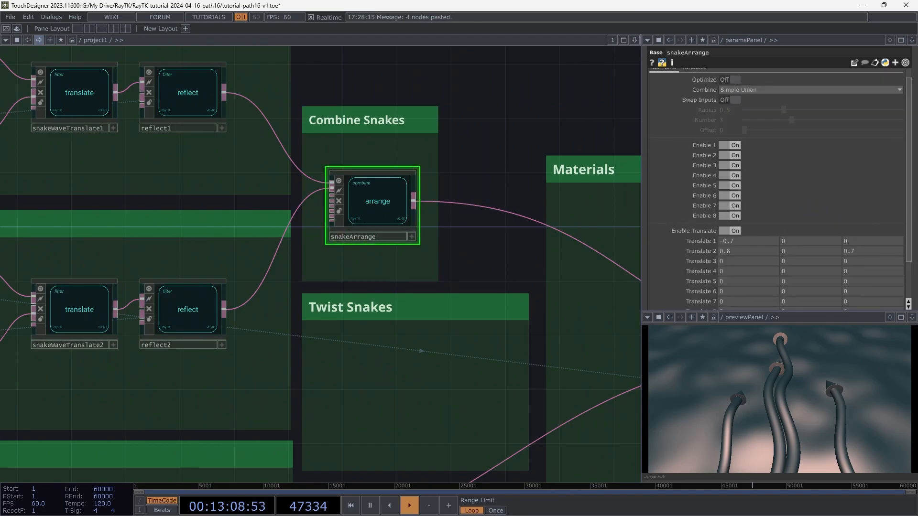
mouse_move(857, 253)
middle_down()
mouse_move(905, 259)
mouse_move(858, 239)
middle_up()
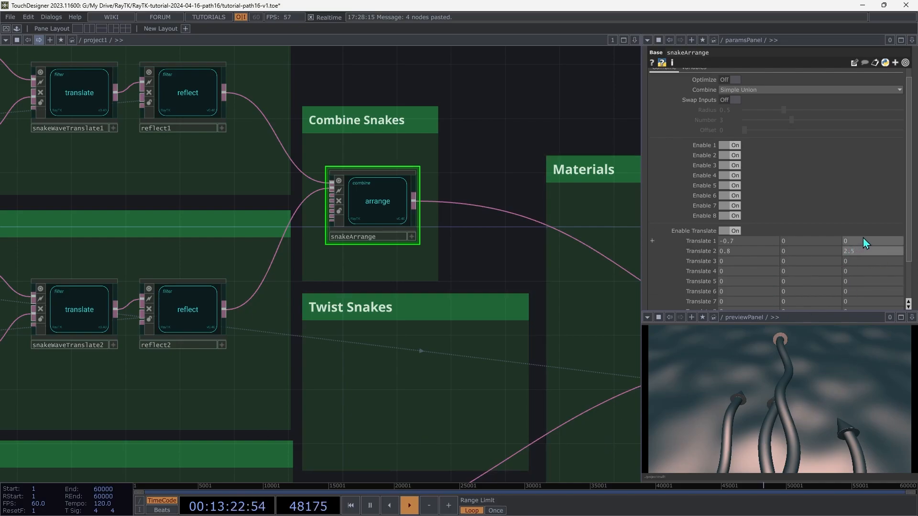
mouse_move(862, 241)
middle_down()
mouse_move(898, 241)
mouse_move(864, 245)
middle_up()
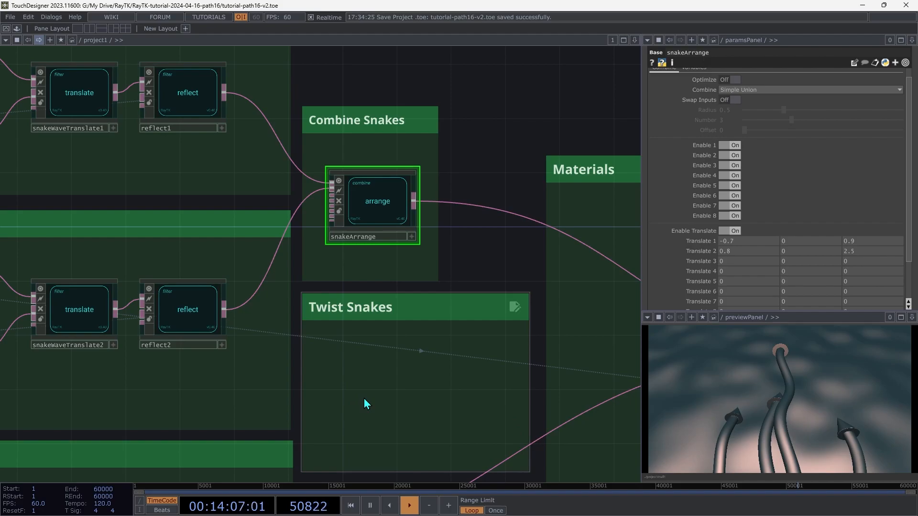
Add an axisRotate operator in the Twist Snakes section and wire it between snakeArrange and the Materials section.
key(alt+r)
text(axis)
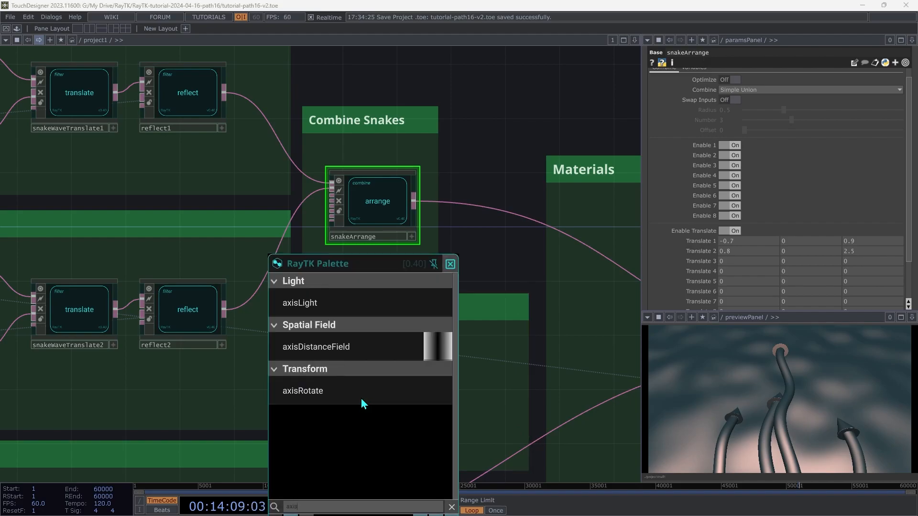
click(362, 400)
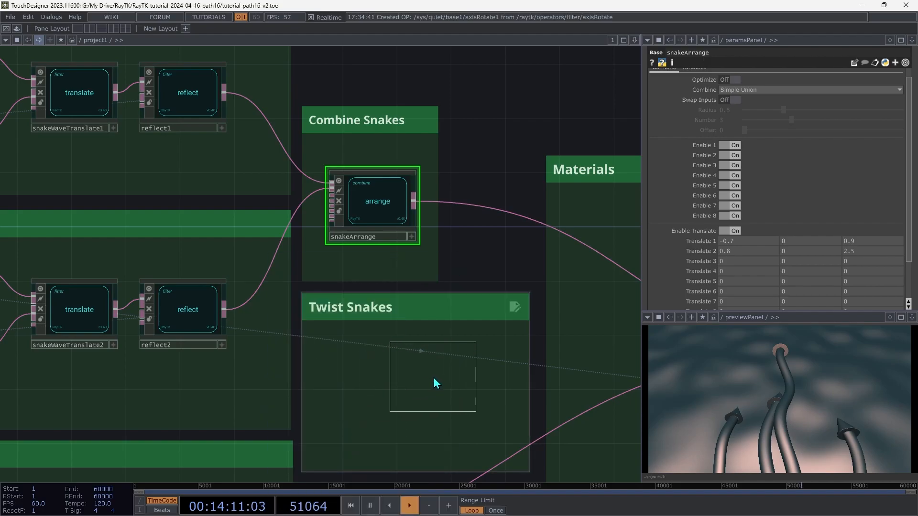
click(435, 382)
drag(399, 355, 414, 202)
drag(482, 363, 584, 243)
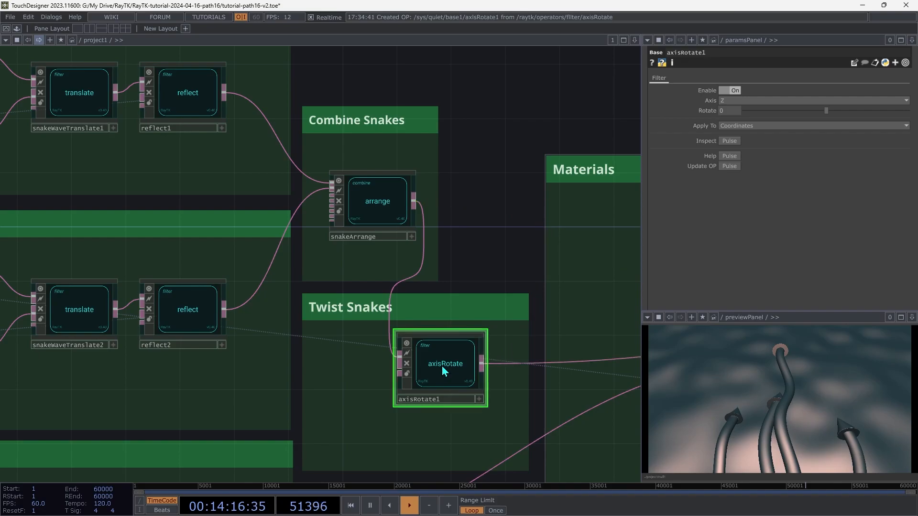
drag(445, 365, 453, 363)
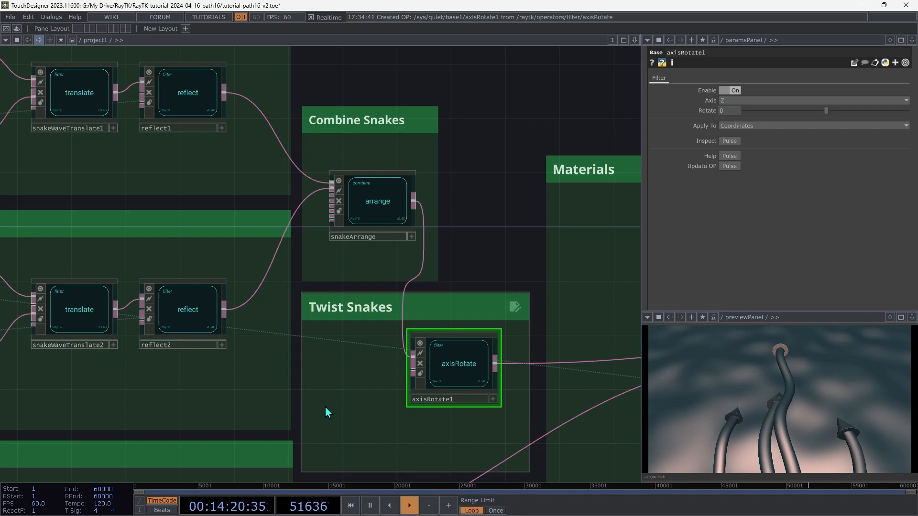
Add a waveField operator beside axisRotate1 in the Twist Snakes section.
key(alt+r)
text(wavef)
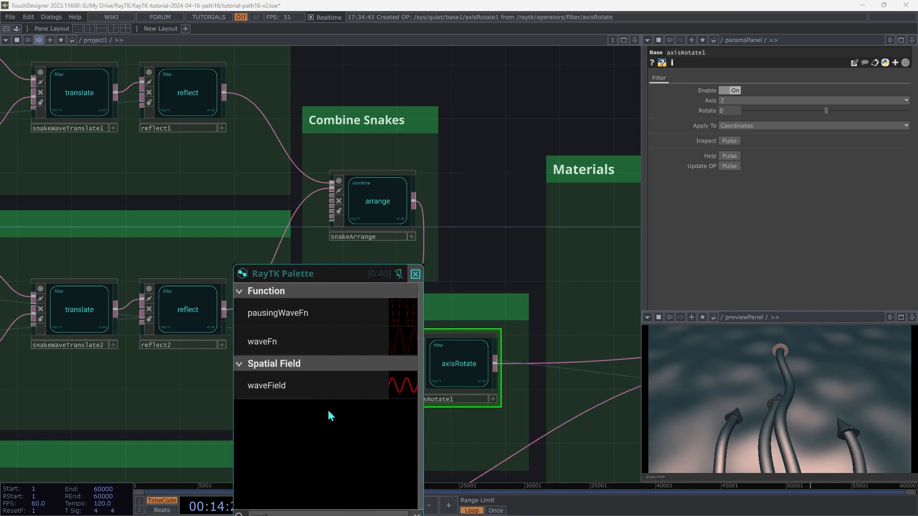
click(277, 396)
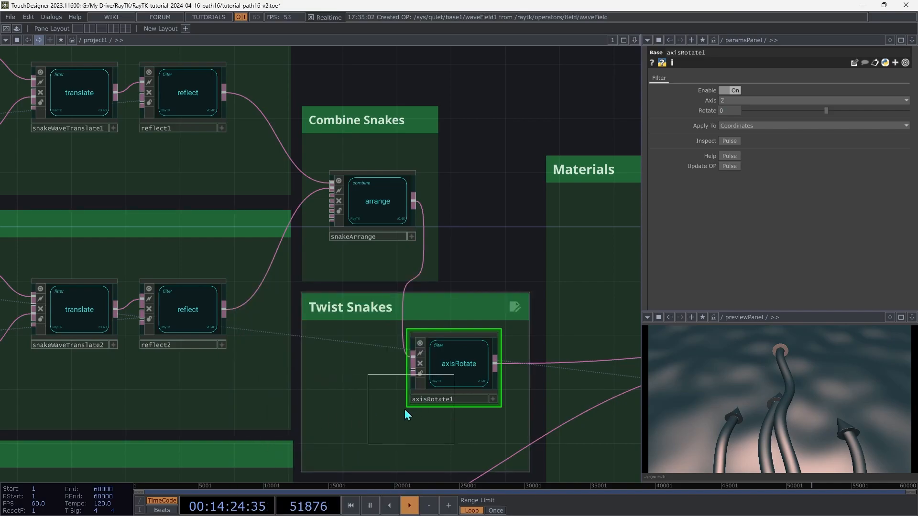
click(358, 414)
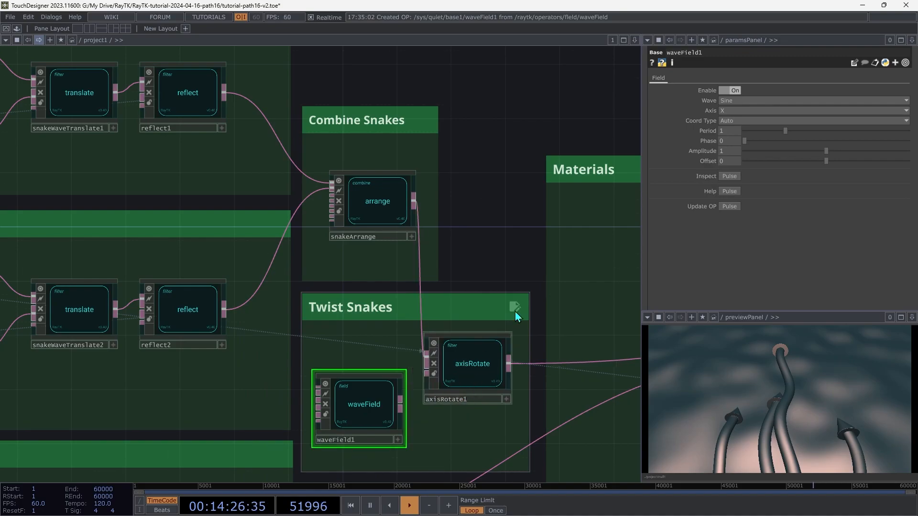
Set the axis of waveField1 to Z and connect its output to the field input of axisRotate1.
click(733, 110)
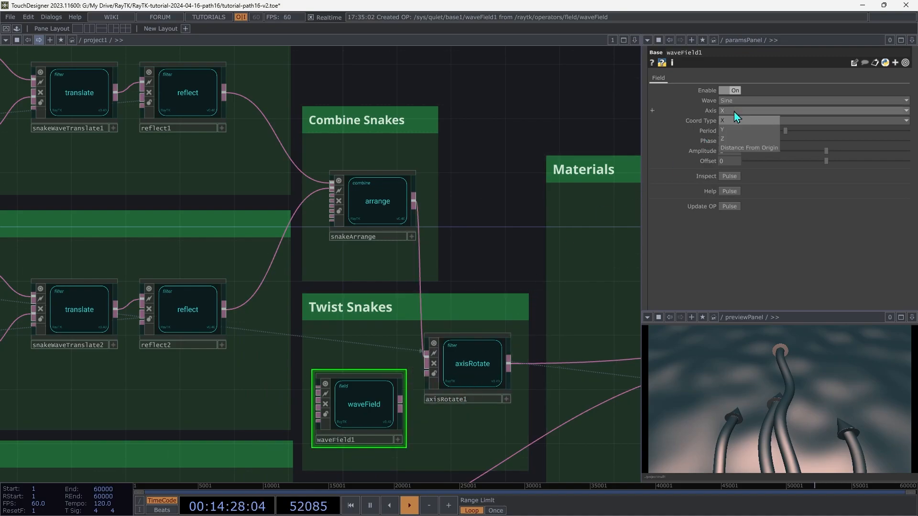
click(729, 139)
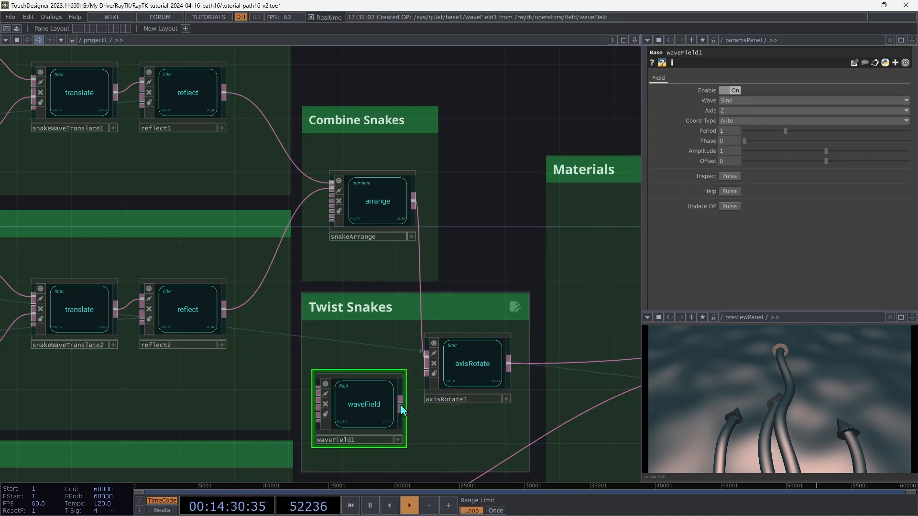
drag(400, 406, 426, 373)
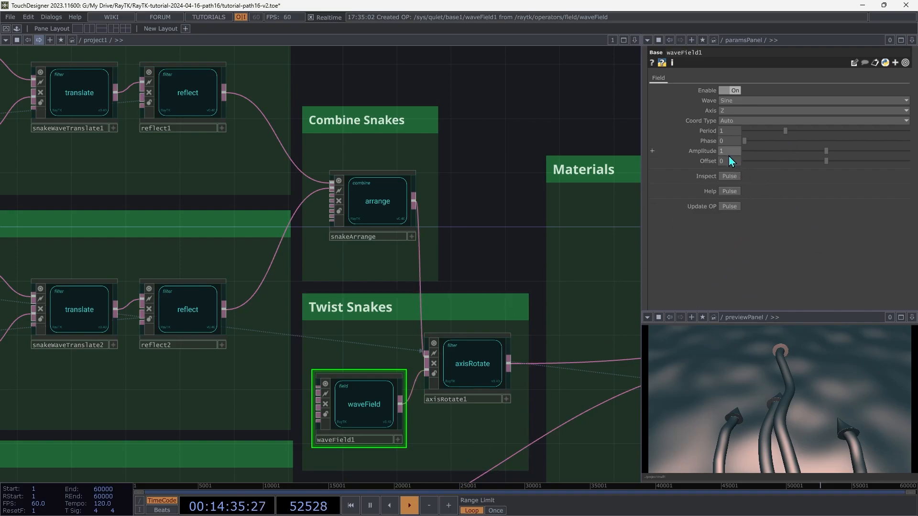
Set the amplitude of waveField1 to 90 and its period to 10.
drag(727, 152, 727, 137)
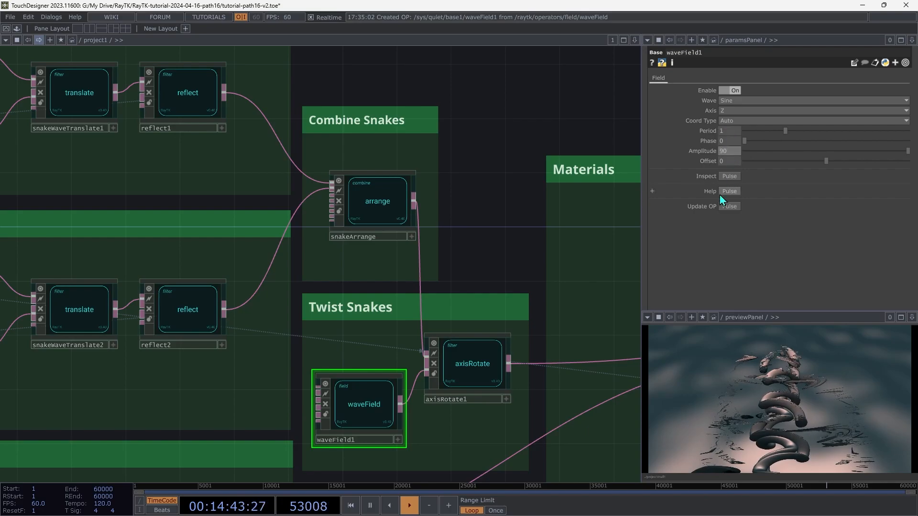
middle_drag(739, 126, 733, 116)
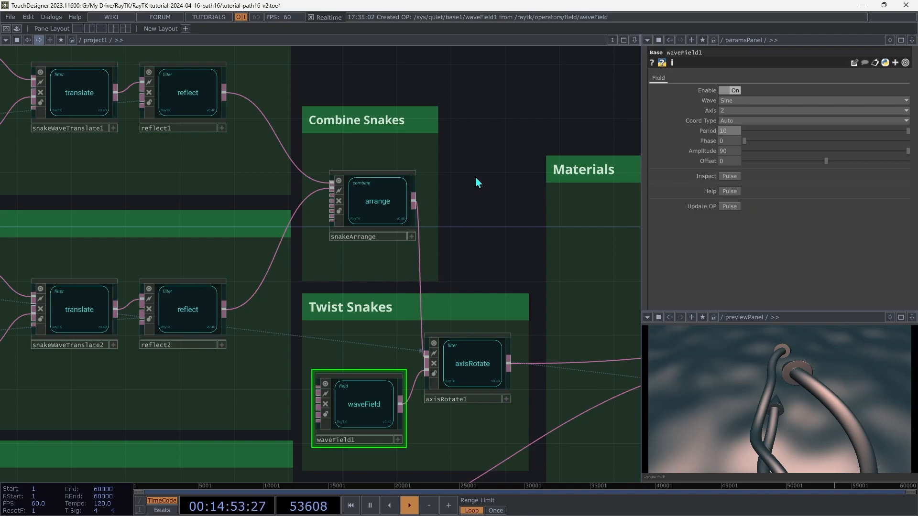
Shift the snakes along their direction by setting the distance of snakeOffset to -1.1.
scroll(475, 178, left, 12)
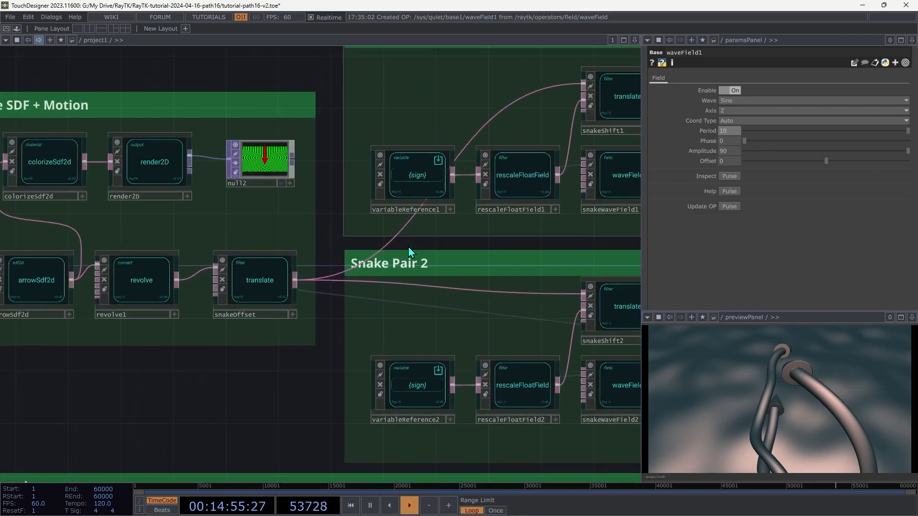
click(348, 279)
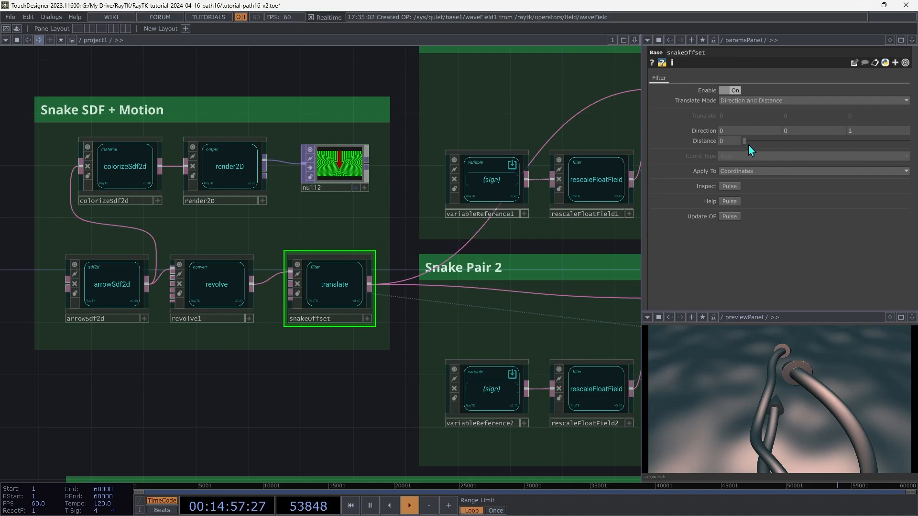
drag(724, 142, 727, 127)
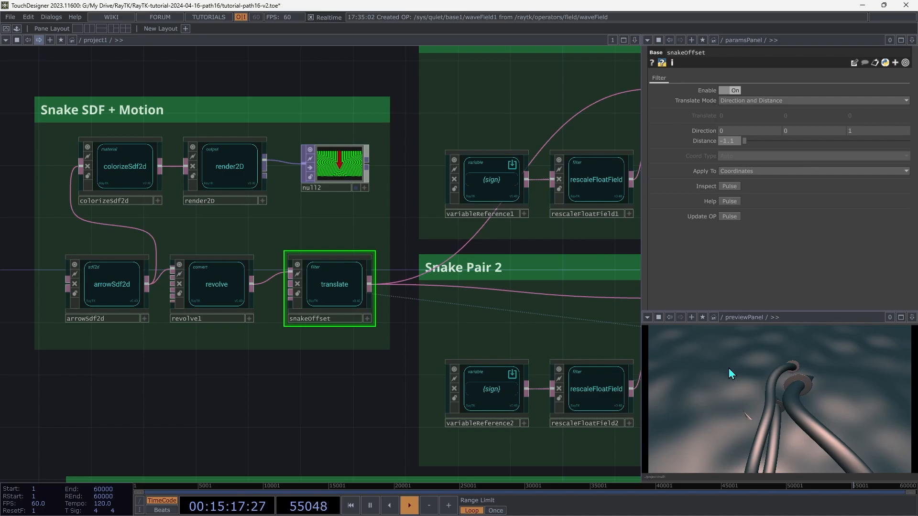
Lower the ground plane by setting the Y value of Translate 2 on sceneArrange to -1.
scroll(210, 196, down, 5)
scroll(400, 220, up, 5)
scroll(144, 205, down, 5)
scroll(276, 225, up, 5)
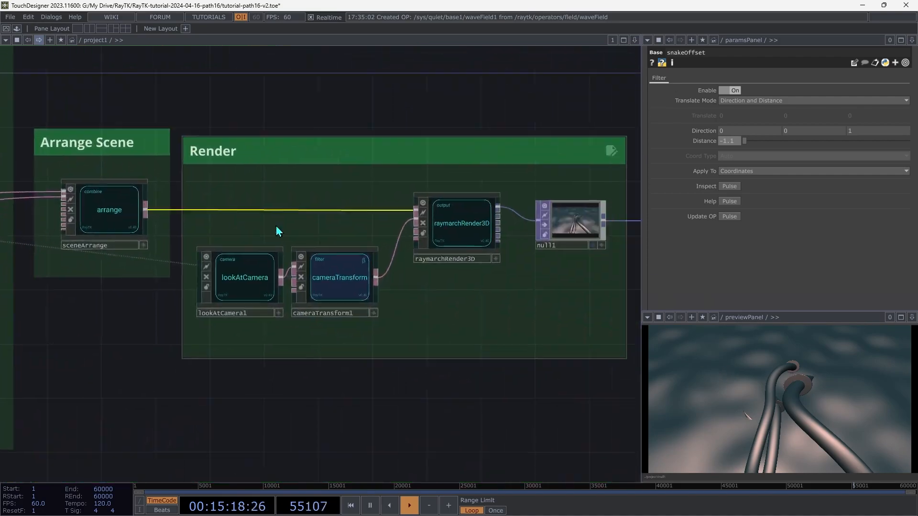
click(127, 213)
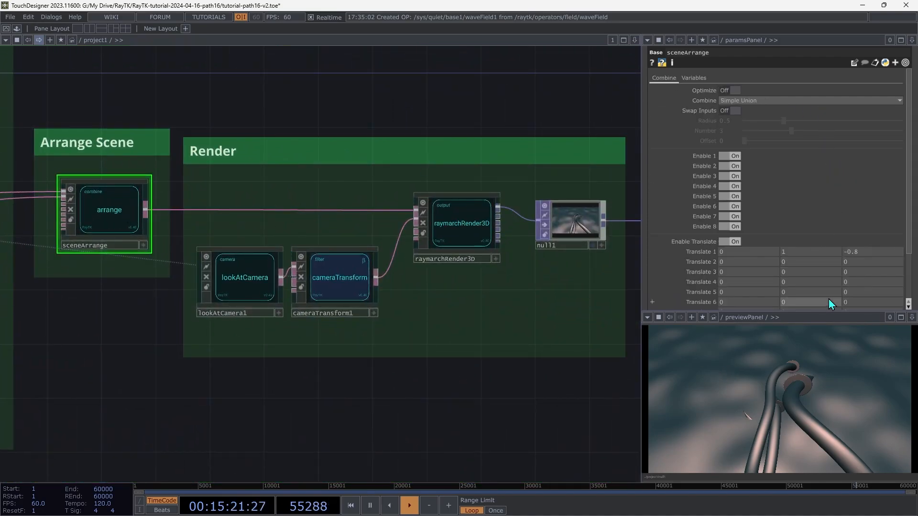
mouse_move(792, 262)
middle_down()
mouse_move(788, 248)
mouse_move(774, 249)
mouse_move(789, 248)
middle_up()
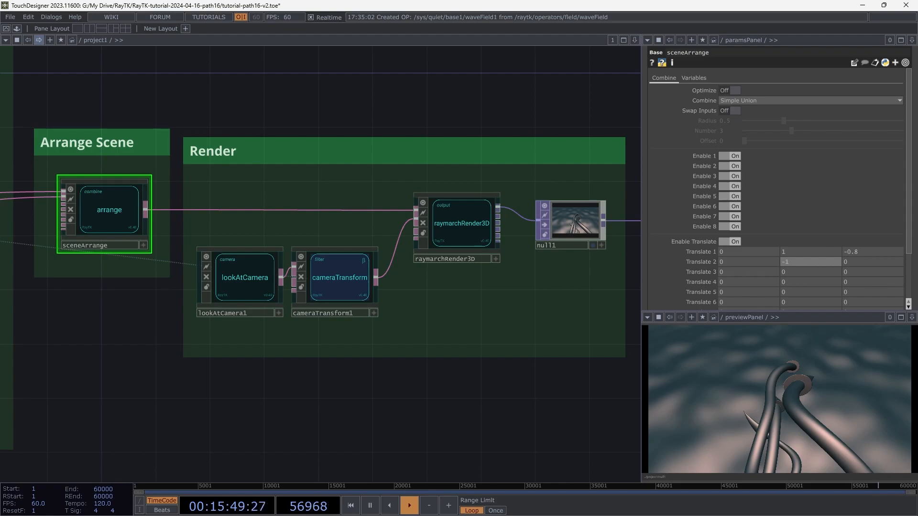
Add a hexagonalWeavePattern operator below noiseField1 in the ground plane section.
drag(96, 306, 573, 260)
scroll(96, 306, up, 1)
drag(58, 306, 614, 254)
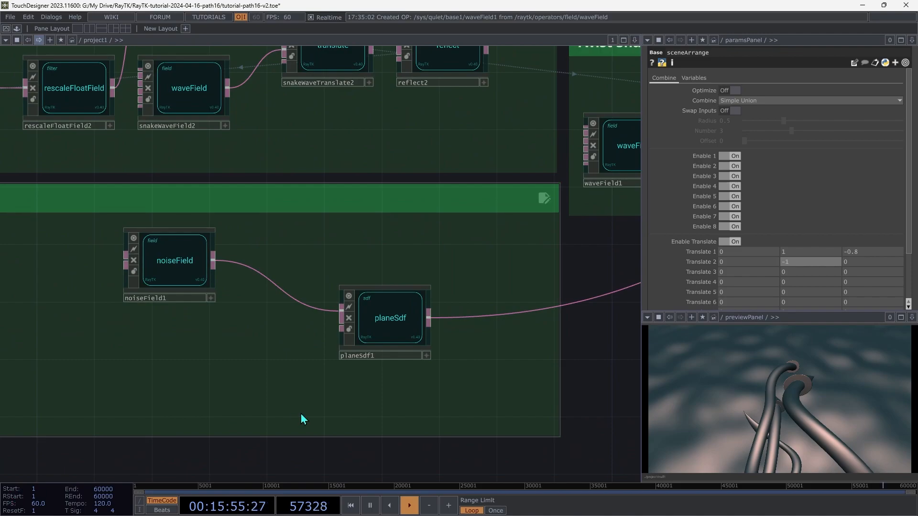
click(164, 264)
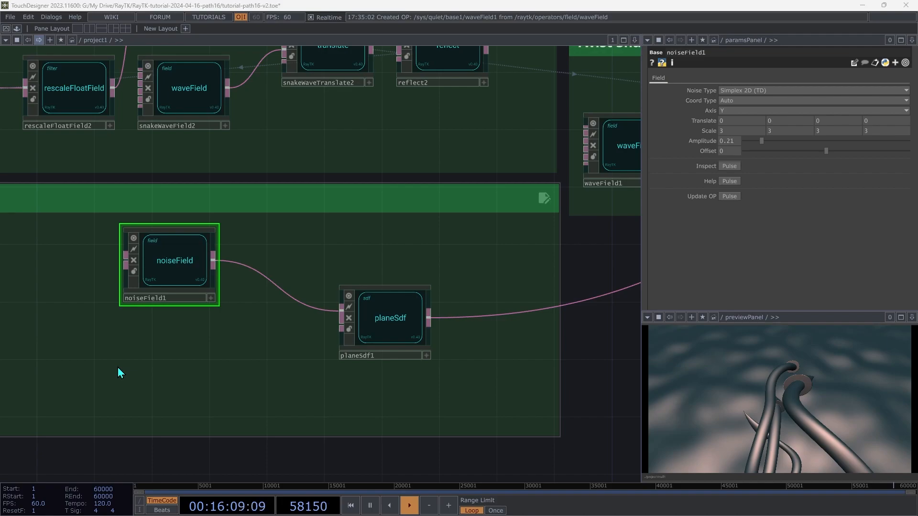
key(alt+r)
text(hexa)
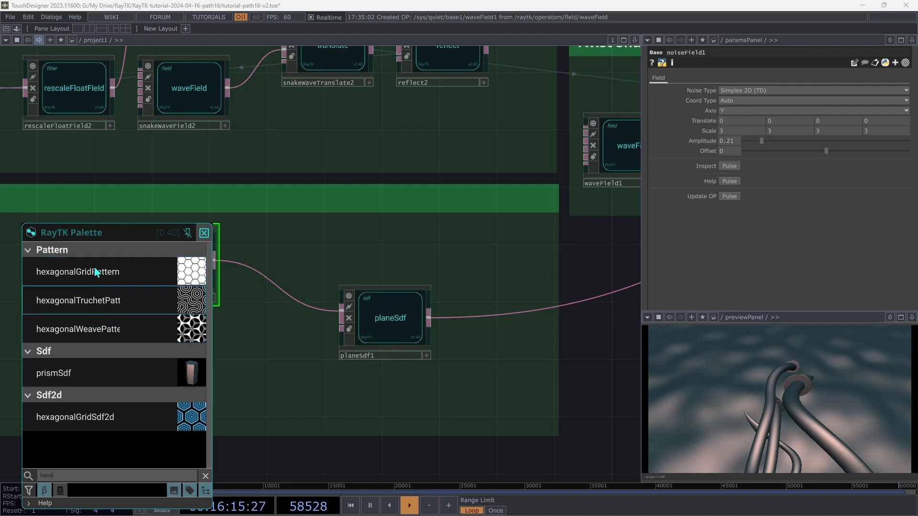
click(93, 328)
click(114, 363)
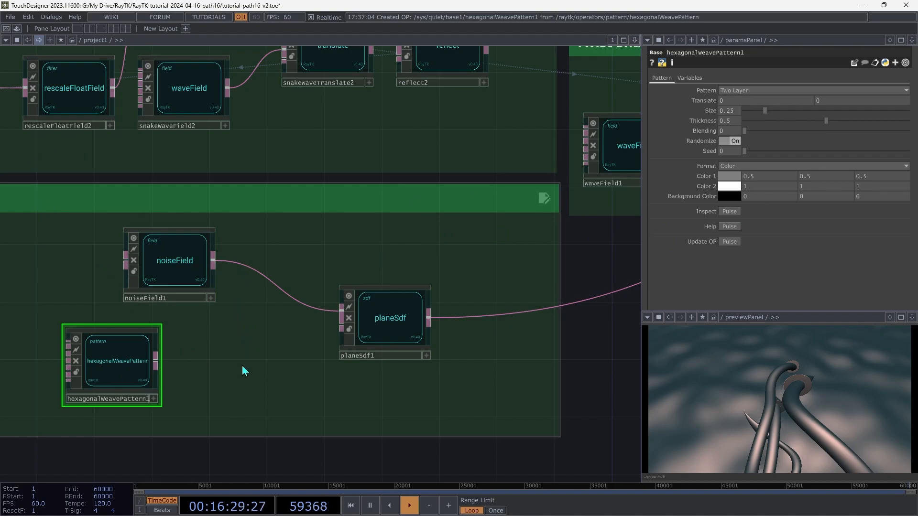
Move noiseField1 and planeSdf1 to the right and hexagonalWeavePattern1 to the left to make room between them.
drag(184, 275, 270, 290)
drag(390, 328, 491, 328)
drag(227, 301, 341, 301)
drag(112, 368, 69, 368)
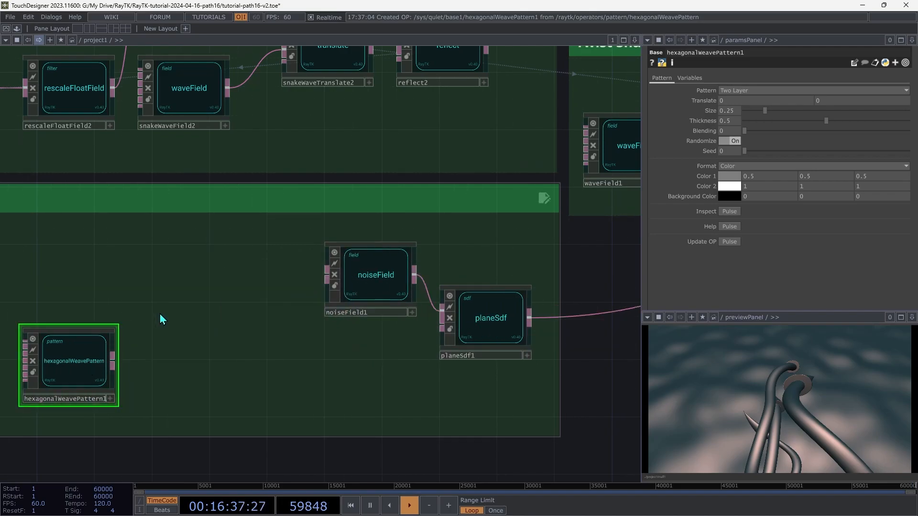
Add a render2D operator to hexagonalWeavePattern1 and append a Null to the render's output.
key(alt+e)
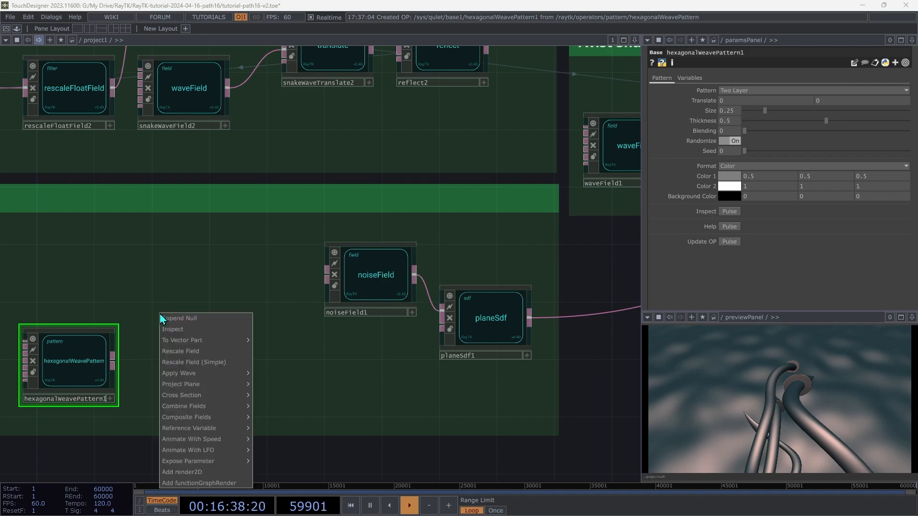
click(192, 473)
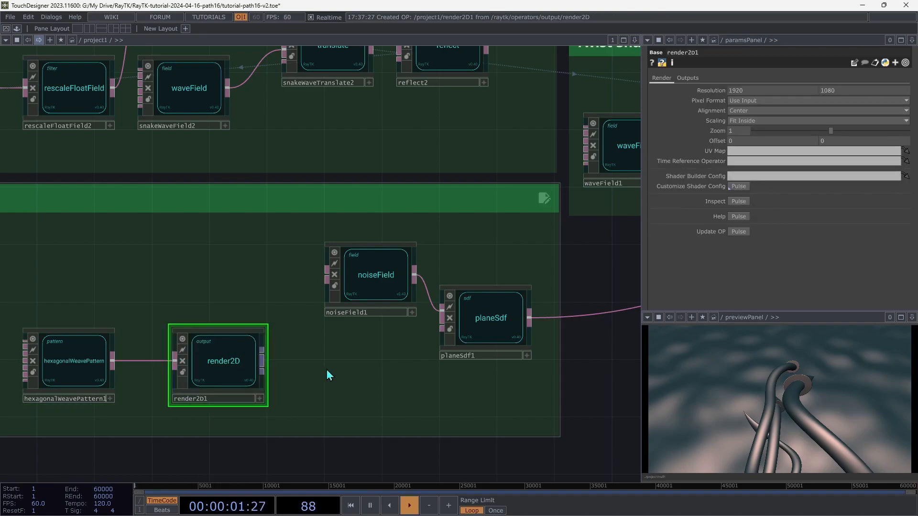
key(alt+e)
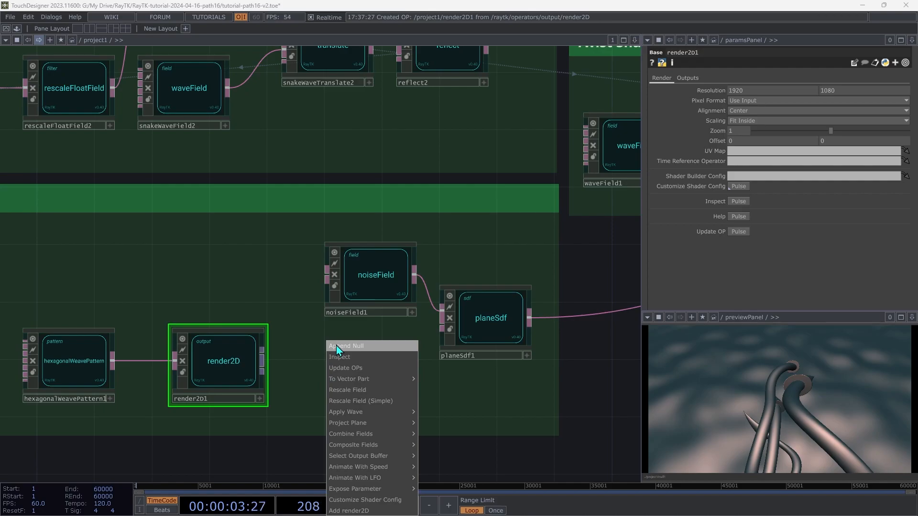
click(338, 352)
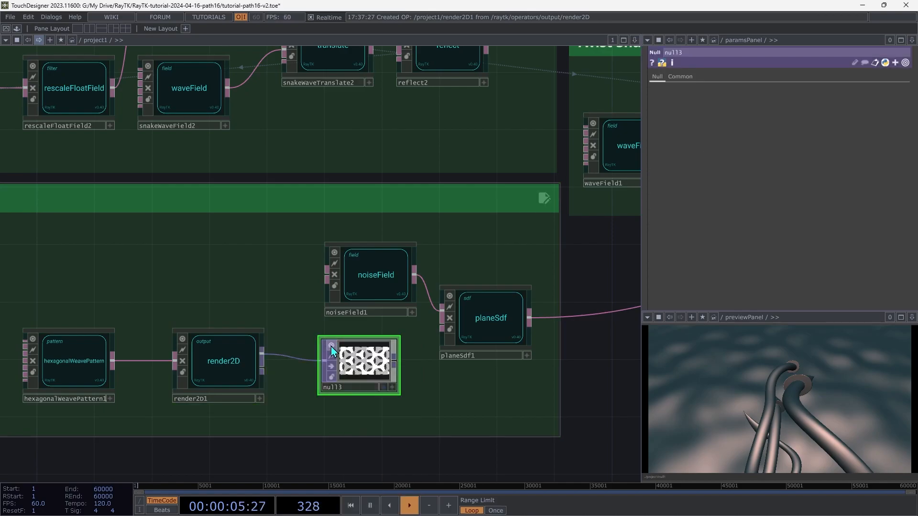
Move render2D1 and null3 above hexagonalWeavePattern1 and save the project.
click(212, 361)
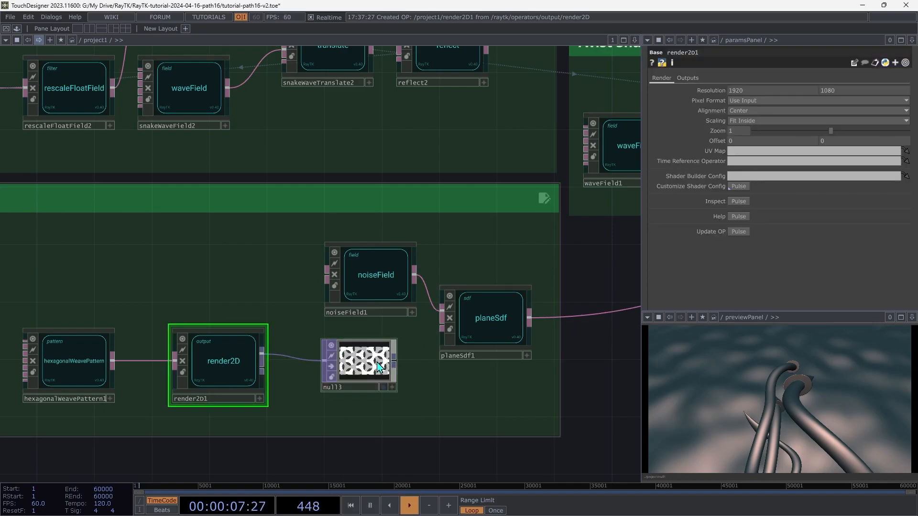
drag(380, 369, 268, 264)
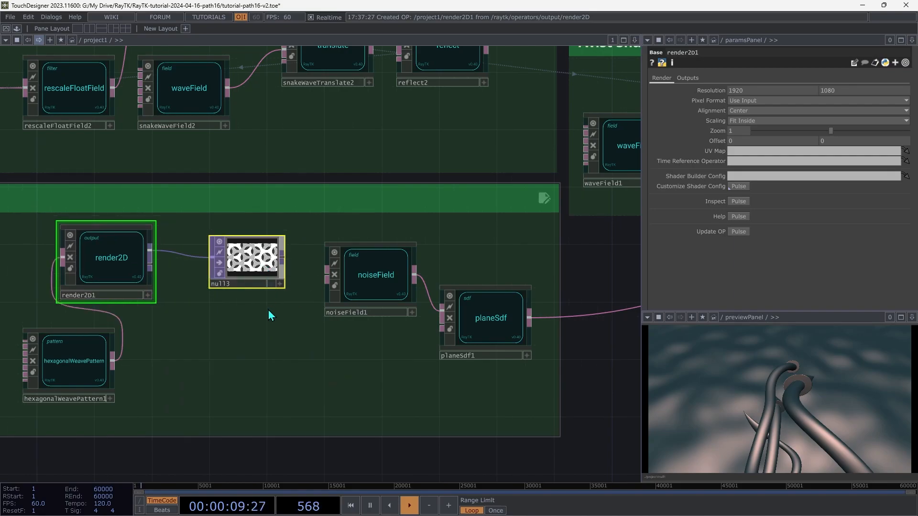
key(ctrl+s)
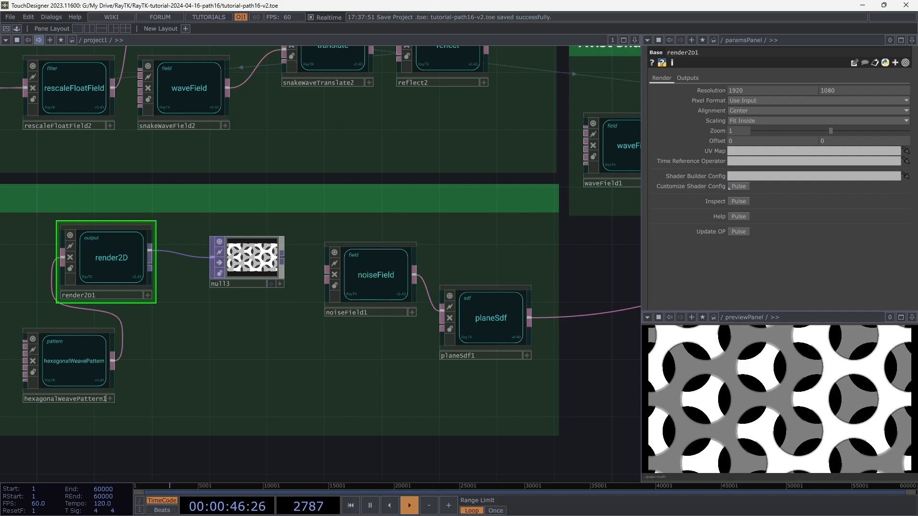
Combine noiseField1 and hexagonalWeavePattern1 with a combineFields operator set to Add, placed beside the weave pattern.
click(71, 368)
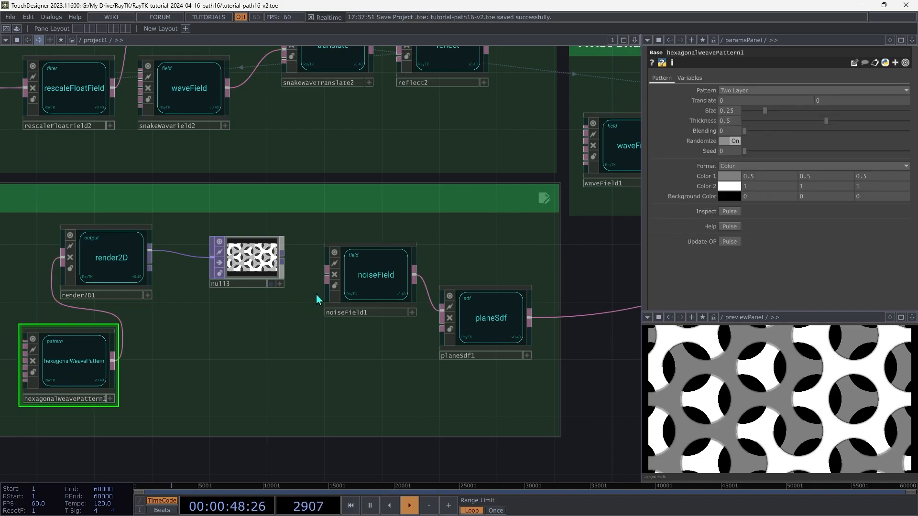
click(363, 282)
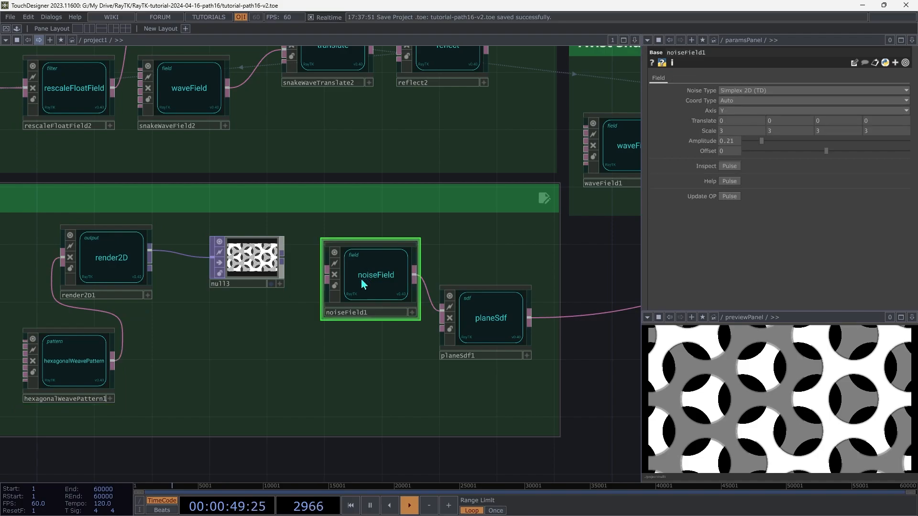
ctrl+click(80, 364)
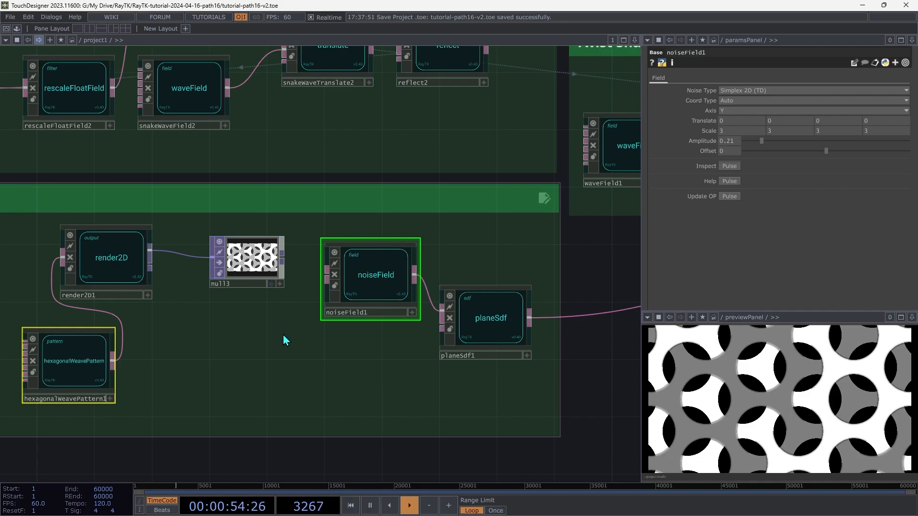
right_click(256, 363)
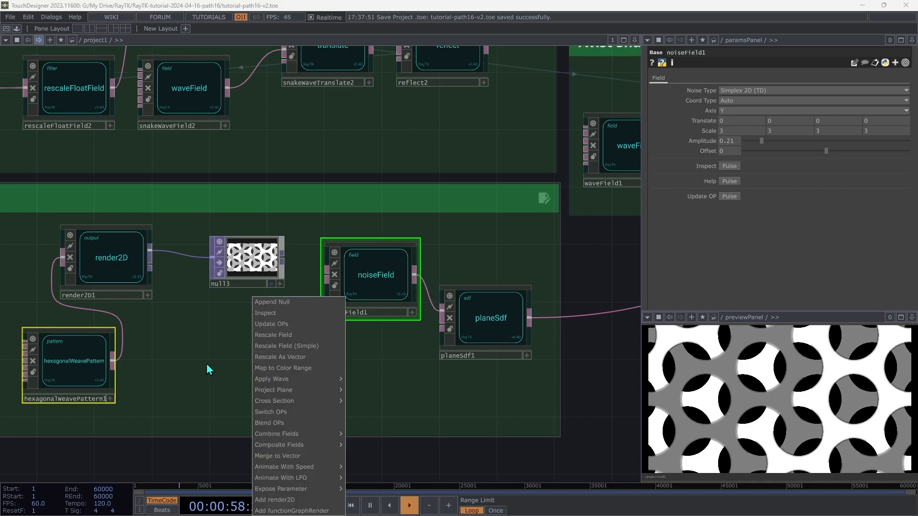
mouse_move(269, 436)
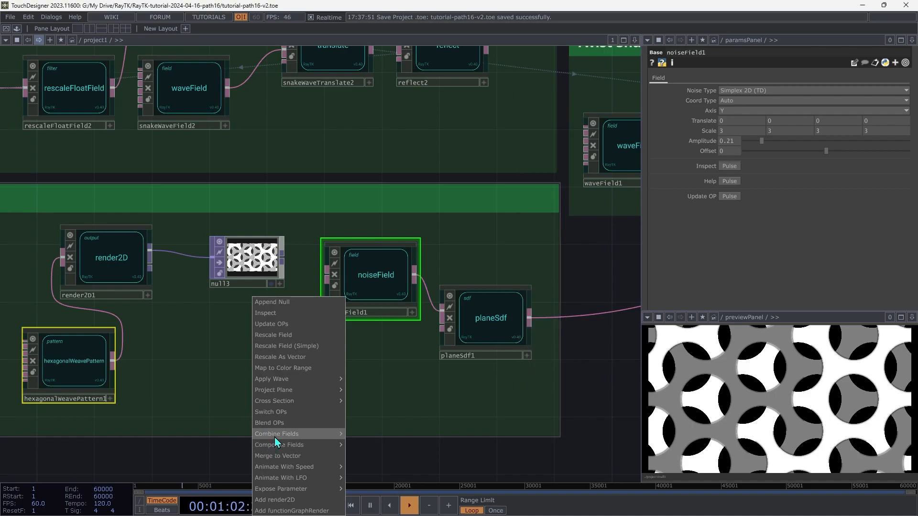
mouse_move(328, 434)
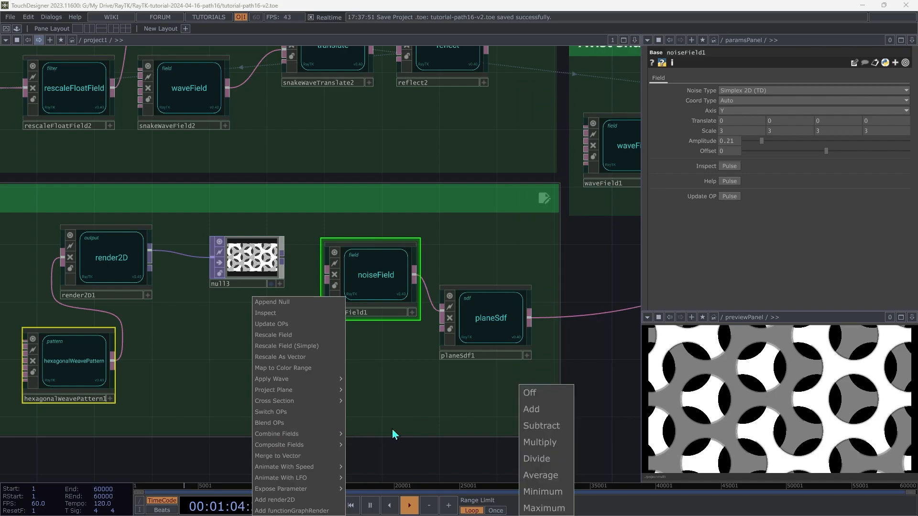
click(550, 409)
click(526, 327)
drag(526, 327, 253, 373)
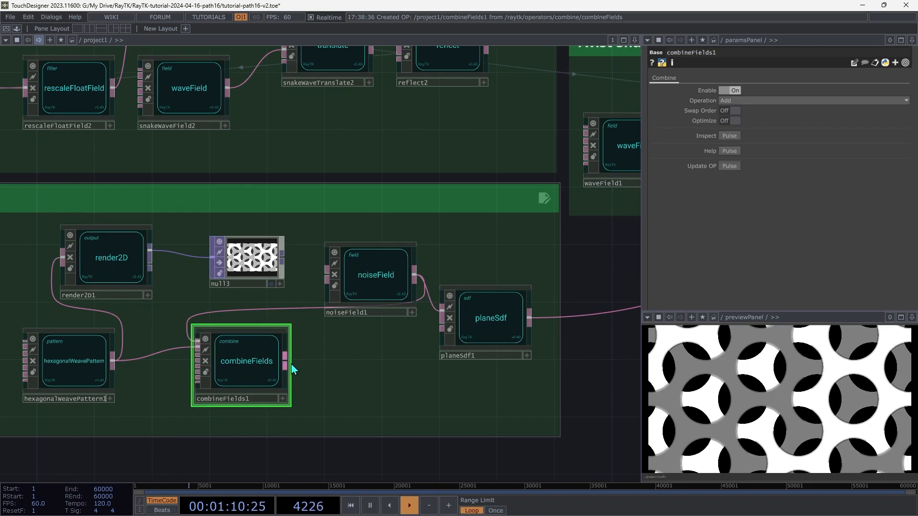
Connect combineFields1 to the field input of planeSdf1 in place of noiseField1 and inspect the plane's error.
drag(287, 366, 440, 321)
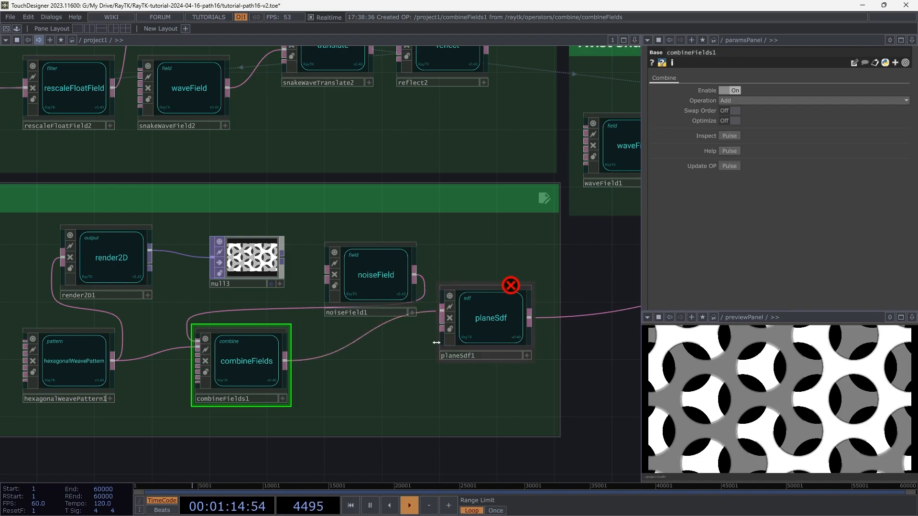
middle_click(493, 326)
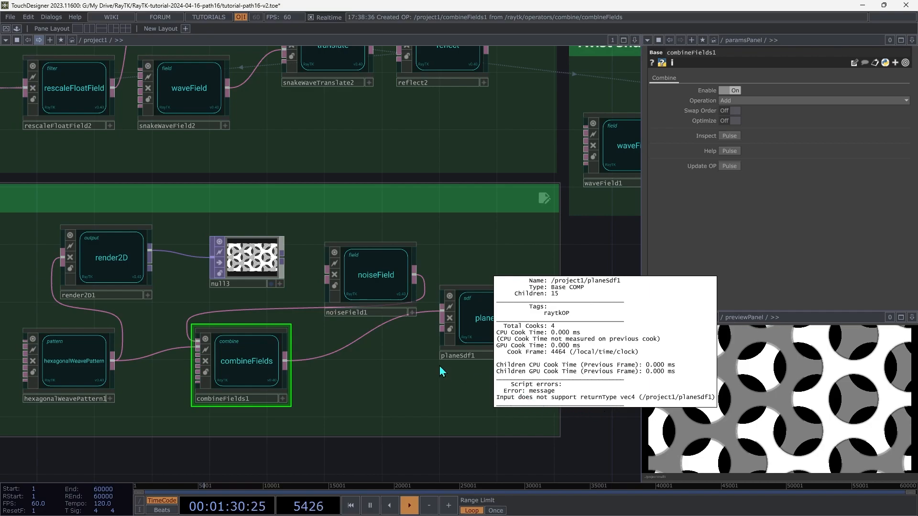
click(464, 326)
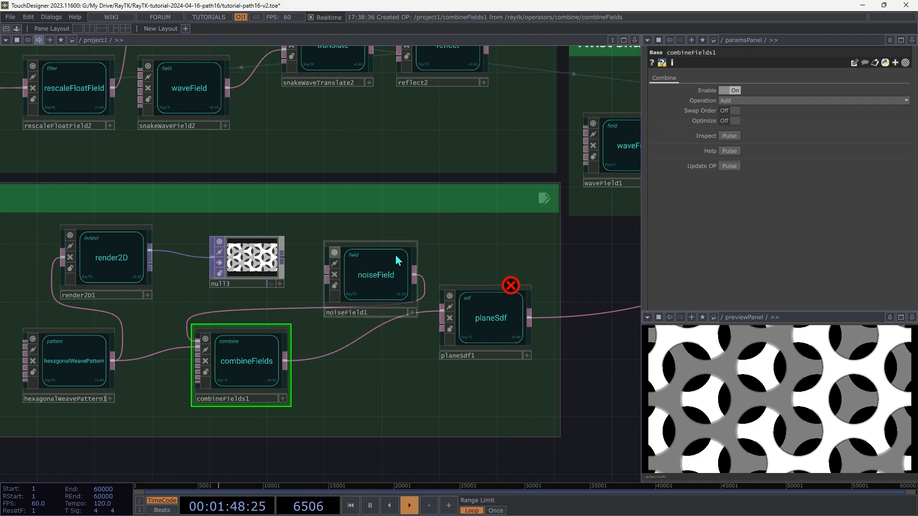
Shift noiseField1 slightly and move combineFields1 directly below it to free space after the weave pattern.
click(385, 284)
drag(385, 286, 378, 268)
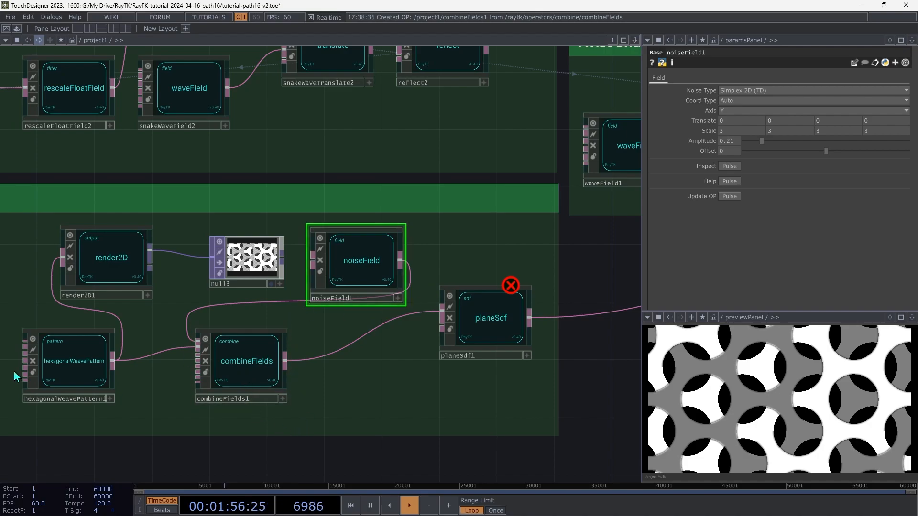
click(258, 360)
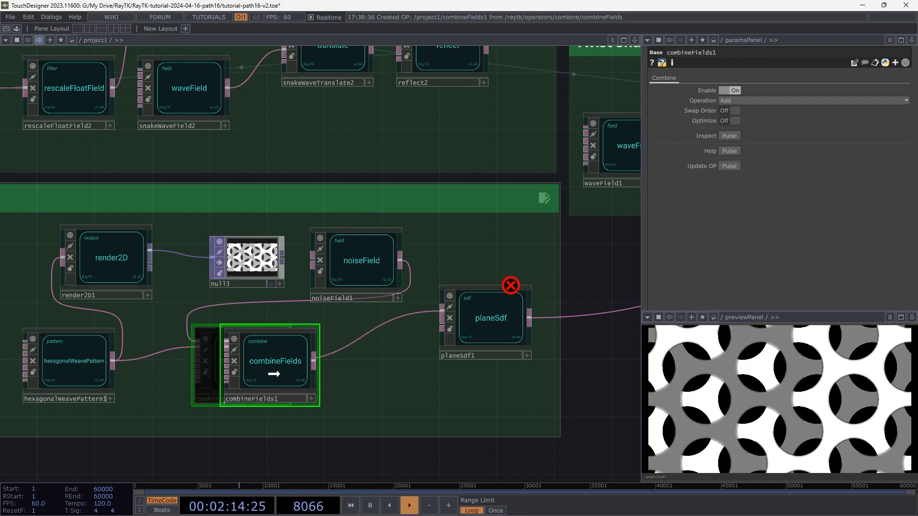
drag(241, 379, 355, 379)
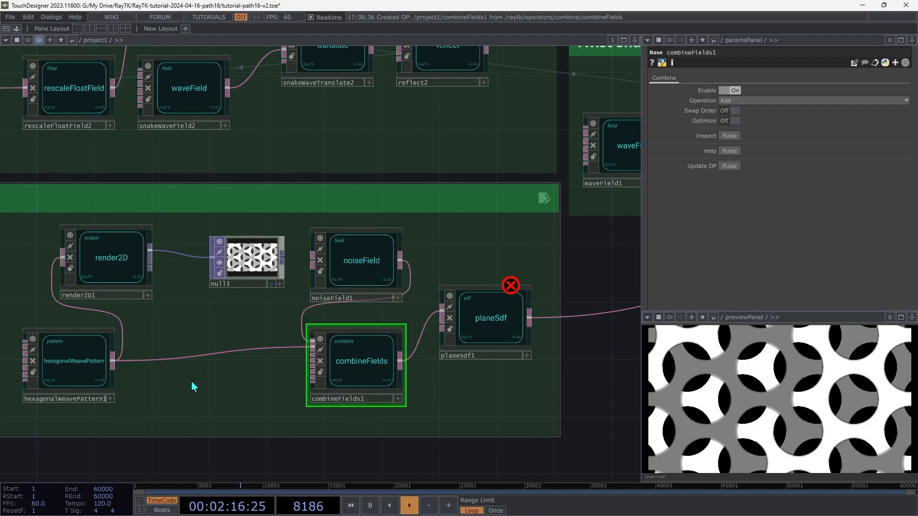
Insert a vector-to-float conversion using the X / Red part between hexagonalWeavePattern1 and combineFields1.
click(95, 367)
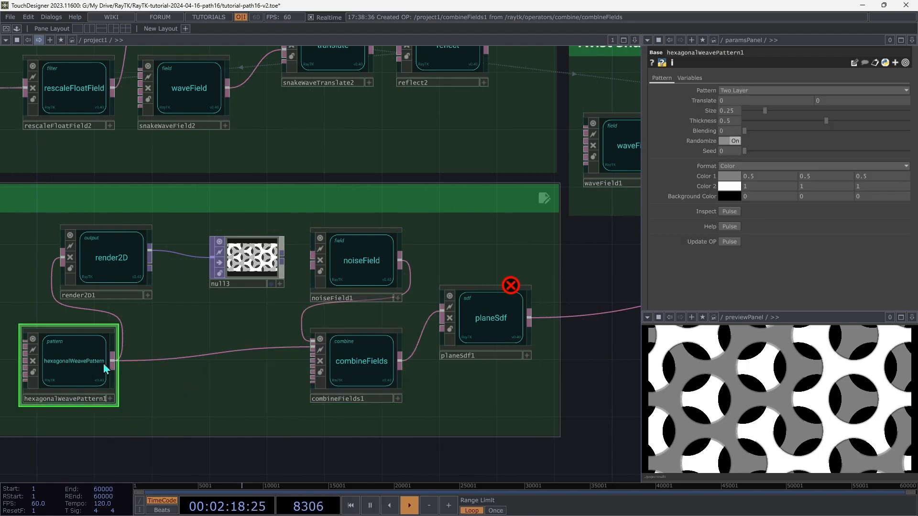
right_click(176, 356)
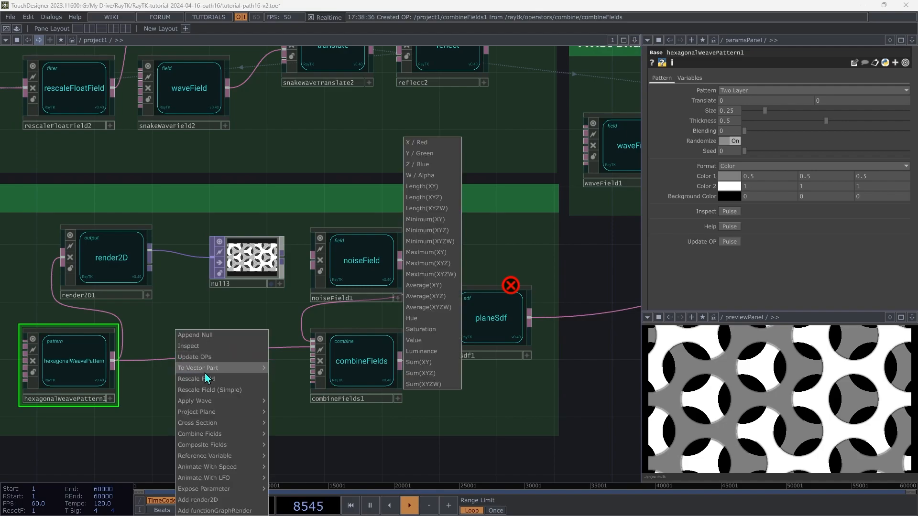
click(427, 143)
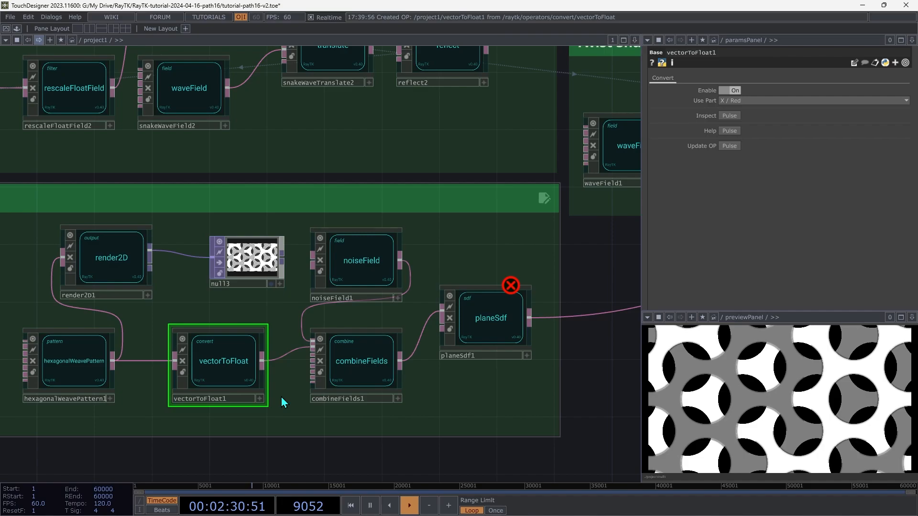
Show the raymarched scene from null1 in the preview and return to the ground plane operators.
drag(282, 398, 153, 410)
drag(552, 374, 119, 415)
scroll(430, 287, down, 1)
drag(595, 254, 176, 299)
drag(600, 233, 700, 368)
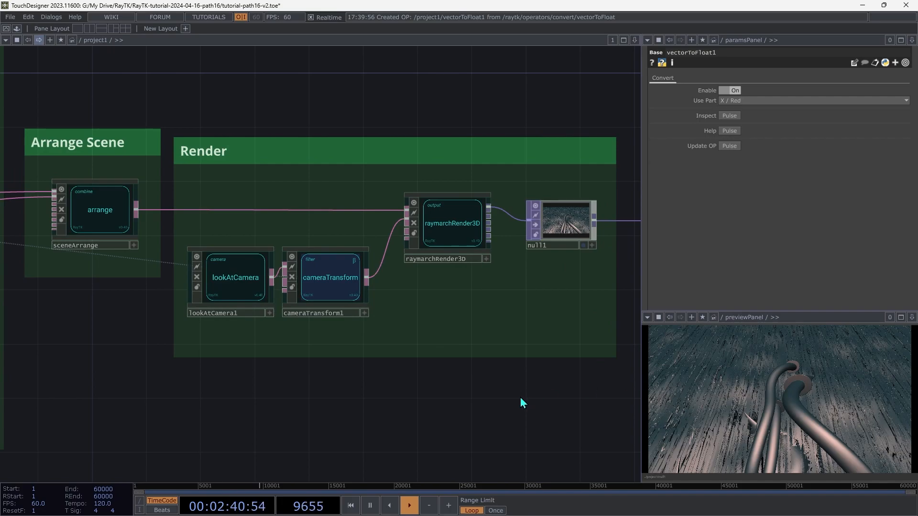
key(shift+h)
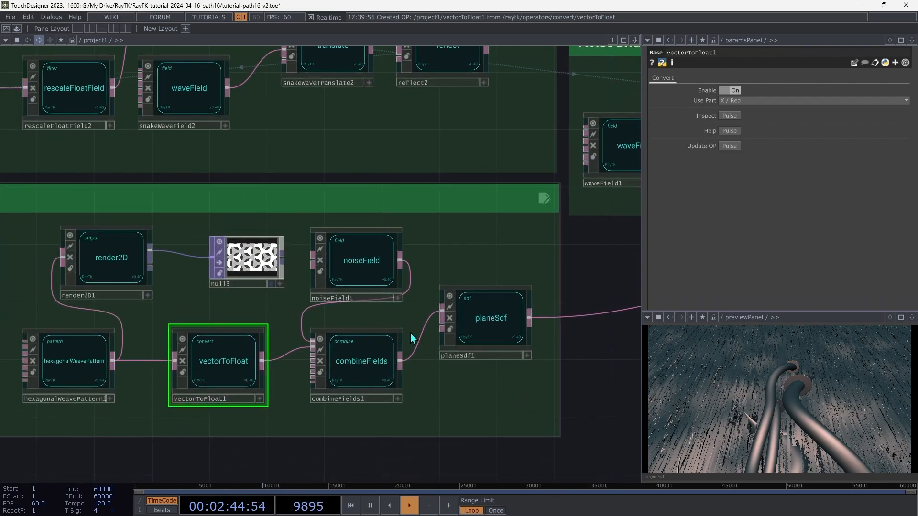
Spread out the Landscape chain by moving hexagonalWeavePattern1, vectorToFloat1, render2D1 and null3 away from combineFields1.
click(489, 327)
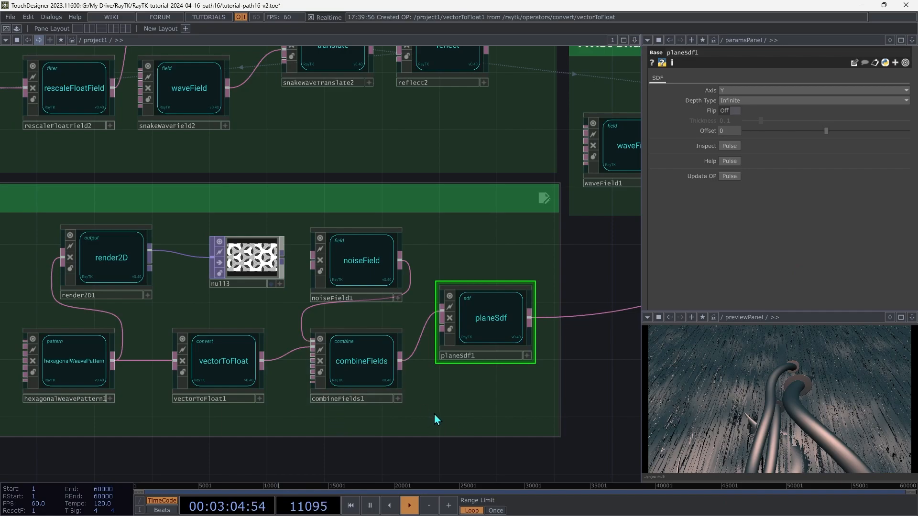
scroll(334, 392, down, 5)
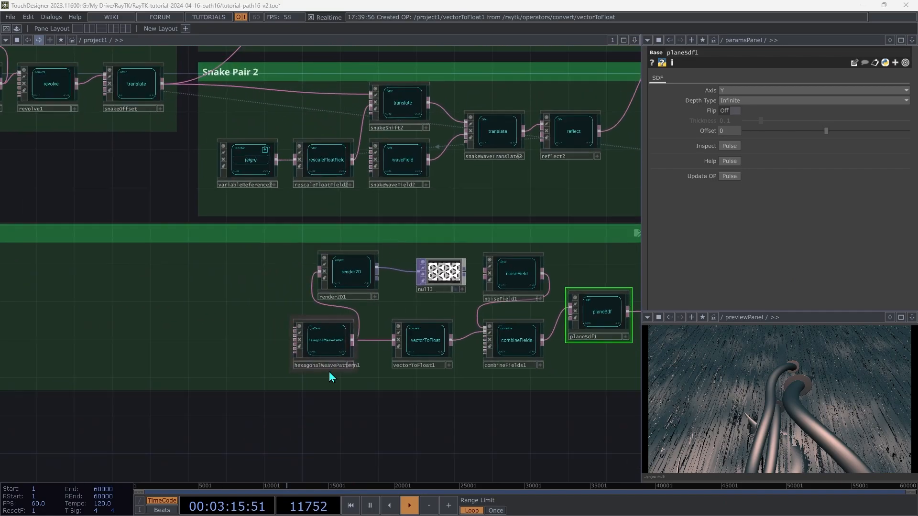
drag(368, 338, 61, 340)
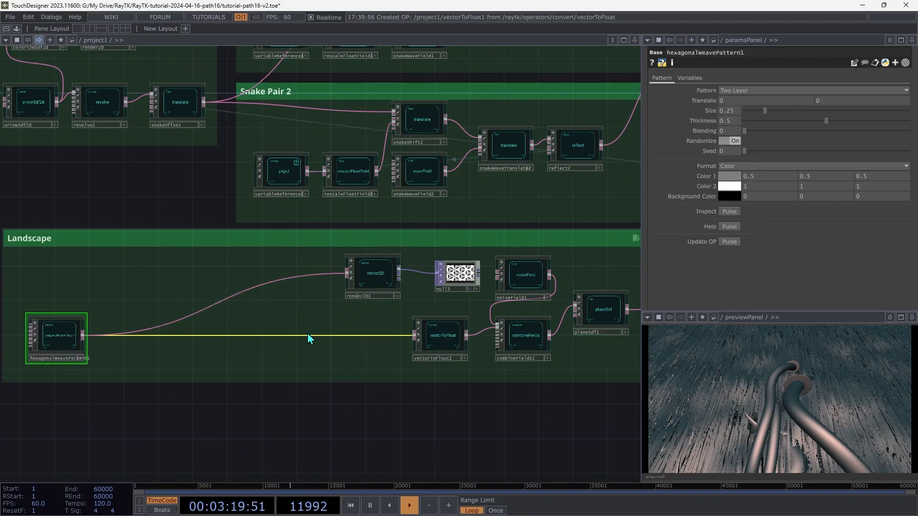
drag(435, 345, 135, 336)
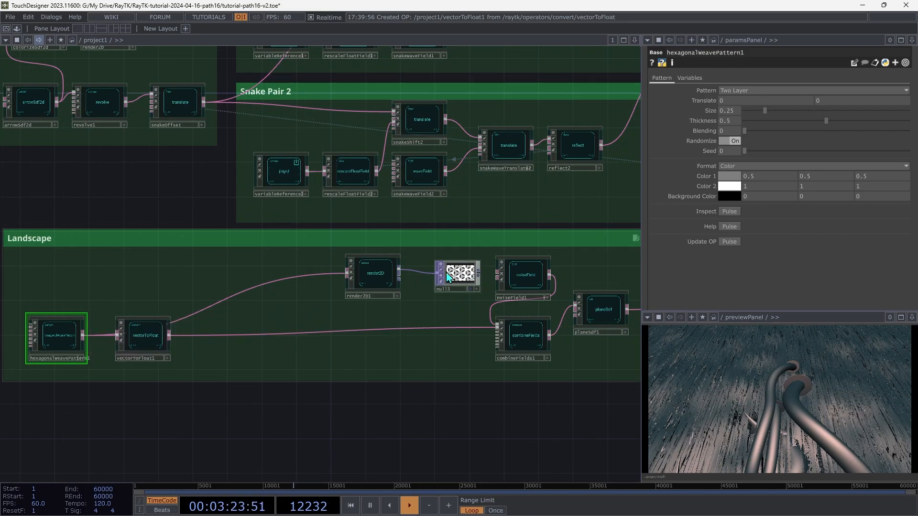
drag(304, 264, 474, 285)
drag(363, 283, 68, 295)
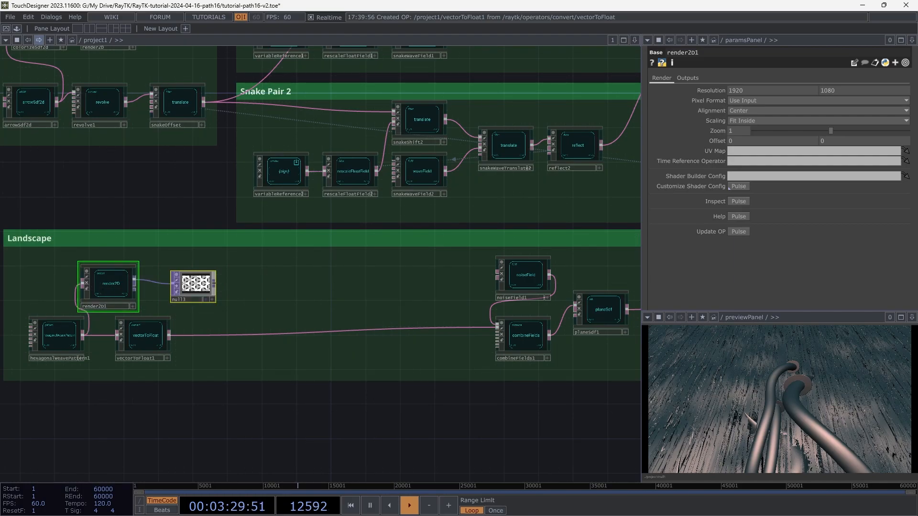
drag(140, 342, 238, 346)
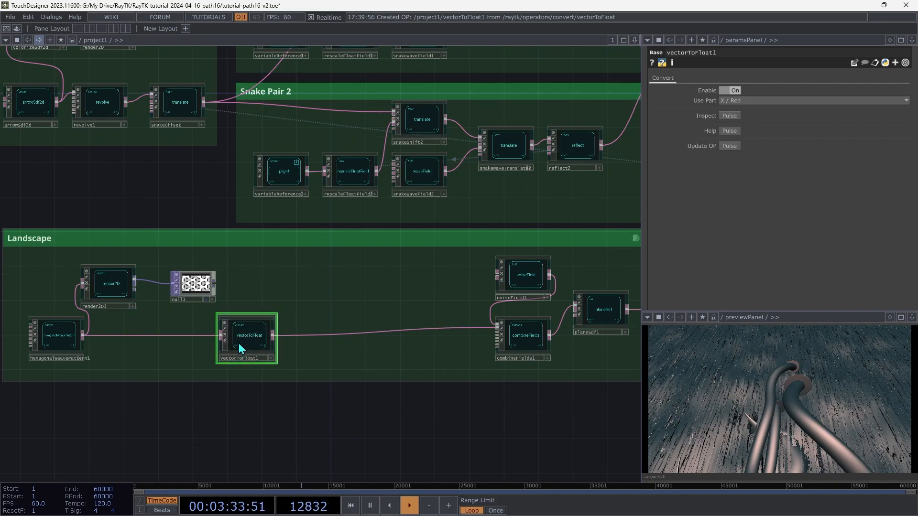
Insert a Project Plane conversion set to XZ between hexagonalWeavePattern1 and vectorToFloat1.
click(522, 283)
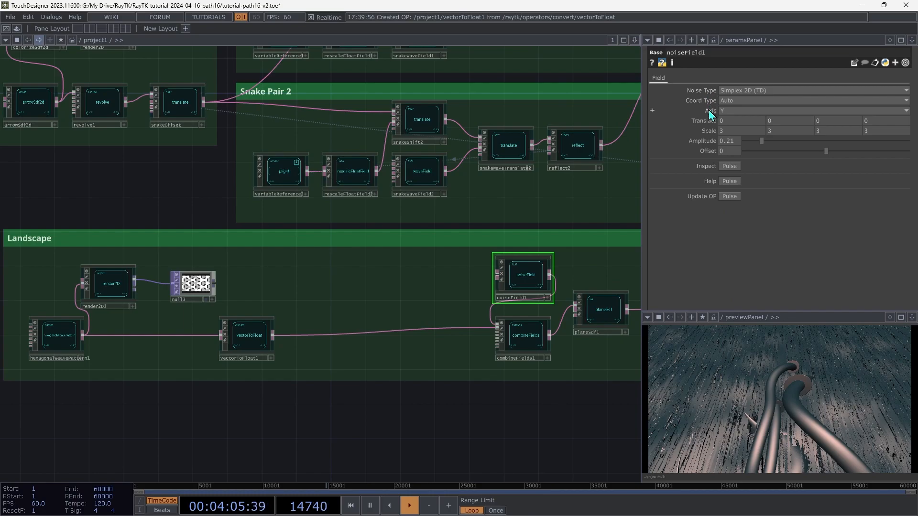
click(50, 344)
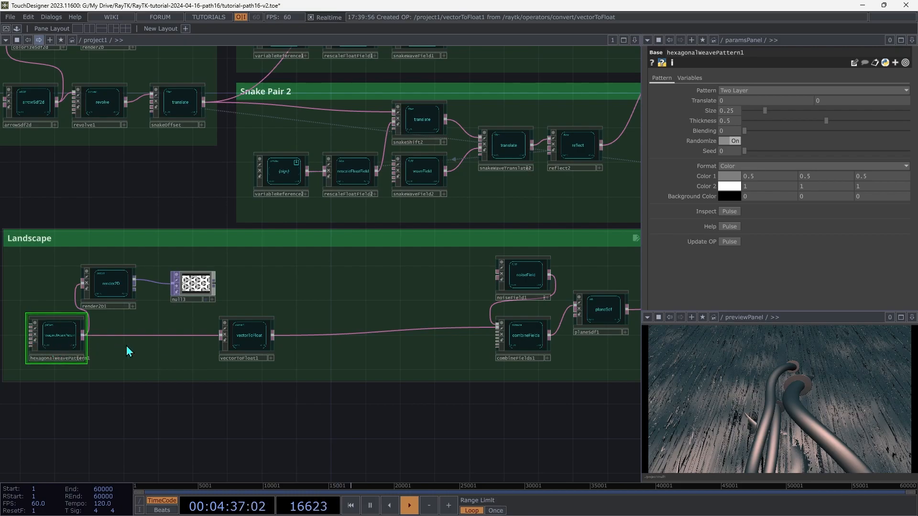
key(alt+e)
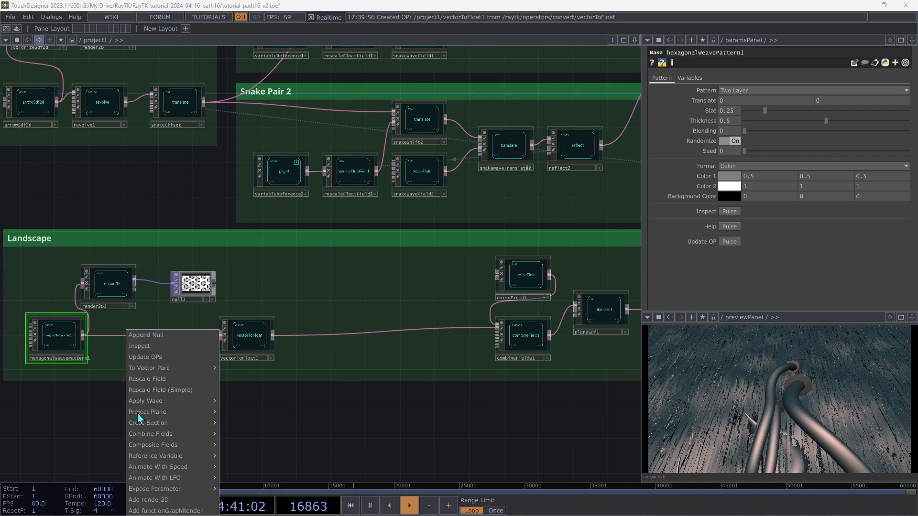
mouse_move(147, 416)
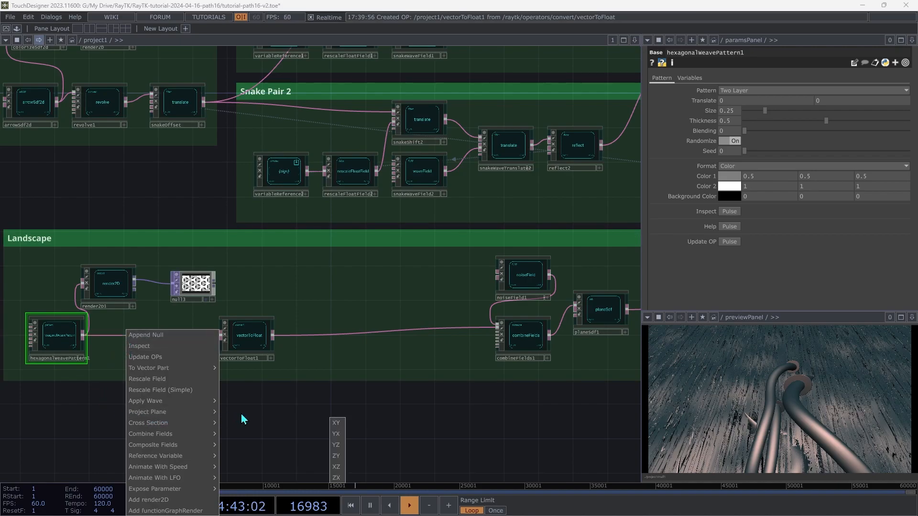
click(340, 467)
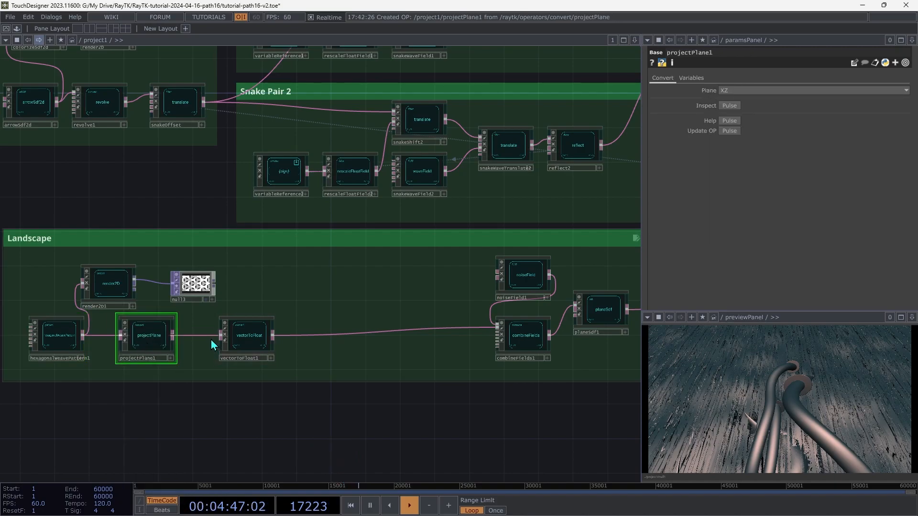
drag(220, 336, 188, 343)
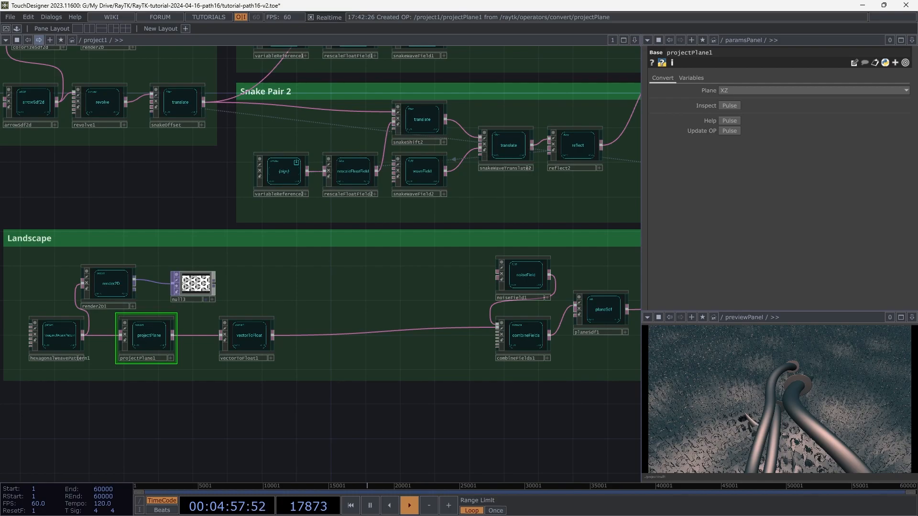
drag(715, 424, 746, 354)
Set the size of hexagonalWeavePattern1 to 0.5.
click(68, 334)
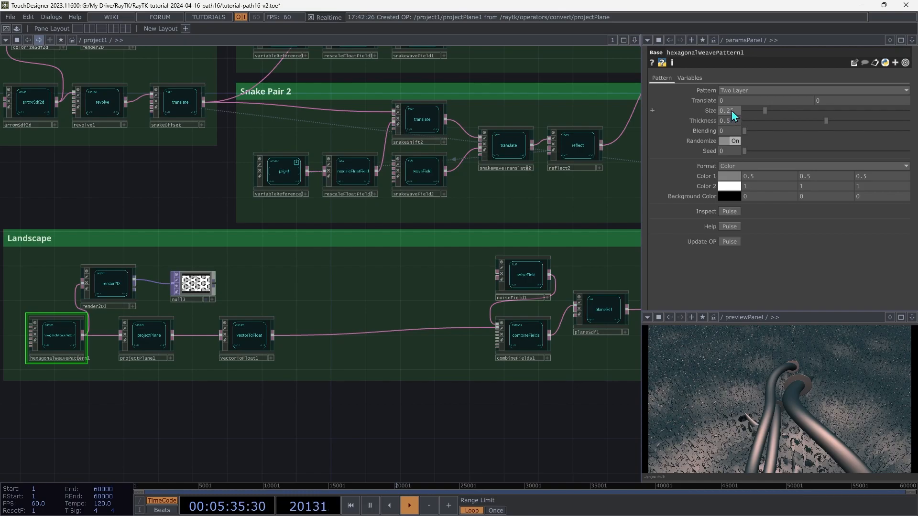
key(Tab)
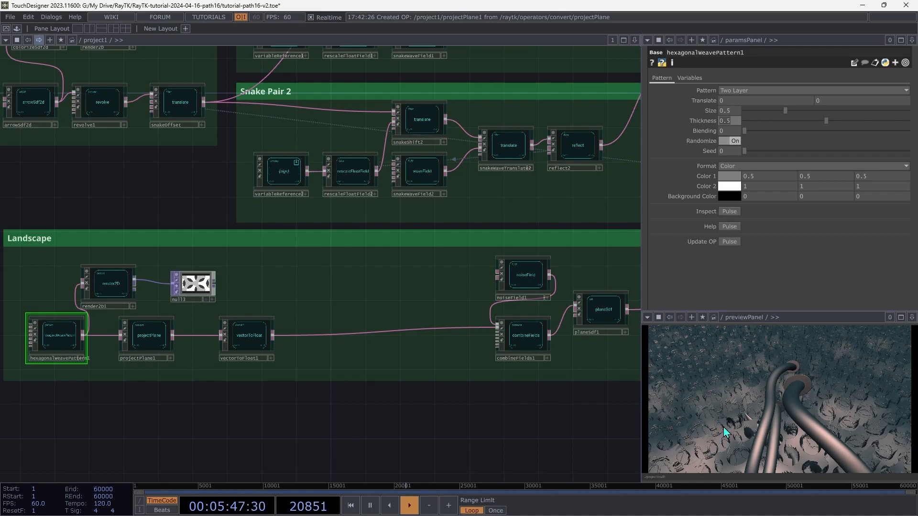
click(381, 334)
click(401, 373)
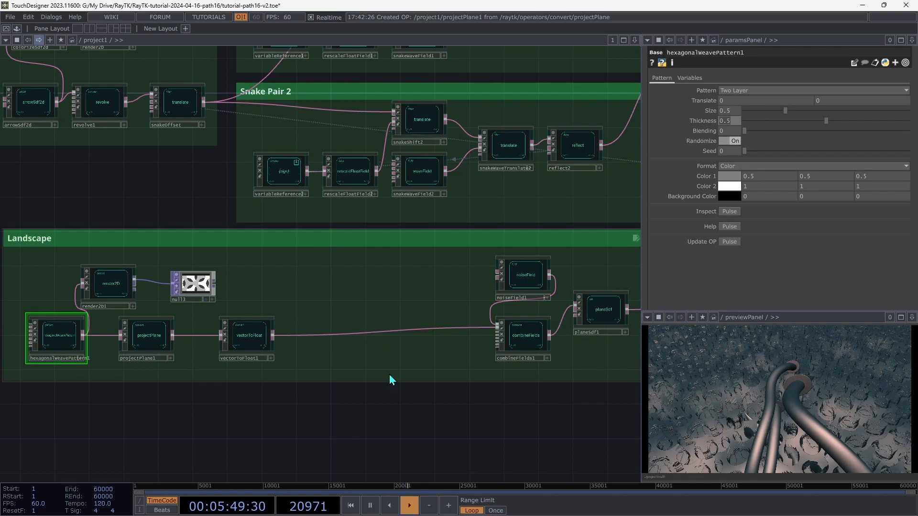
Insert a Rescale Field (Simple) operator between vectorToFloat1 and combineFields1.
click(258, 345)
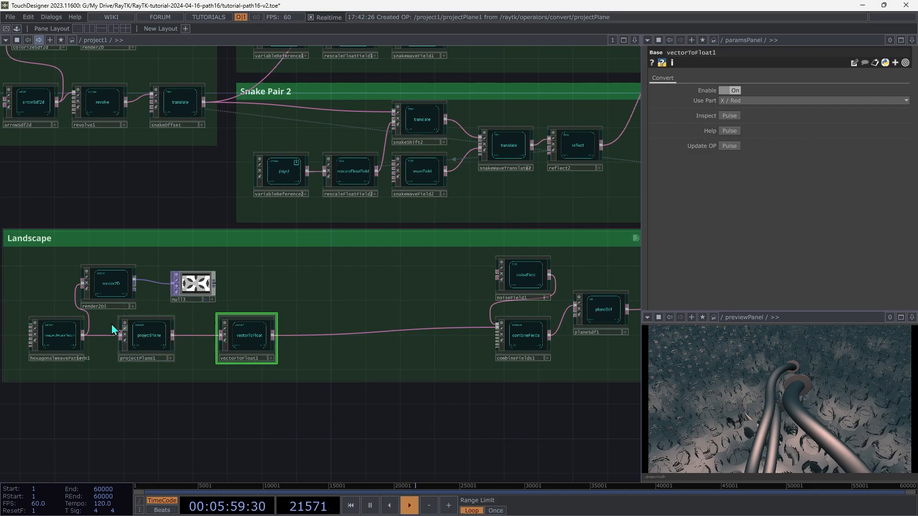
click(63, 344)
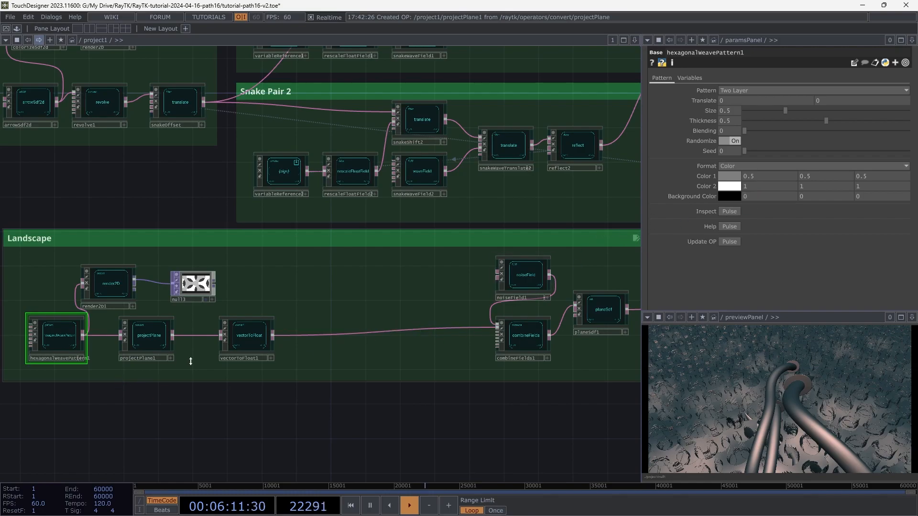
click(247, 342)
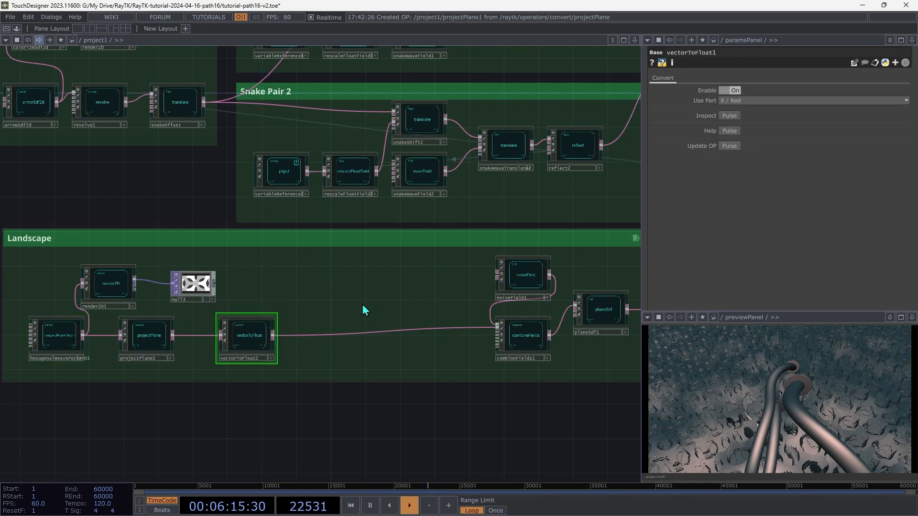
right_click(323, 308)
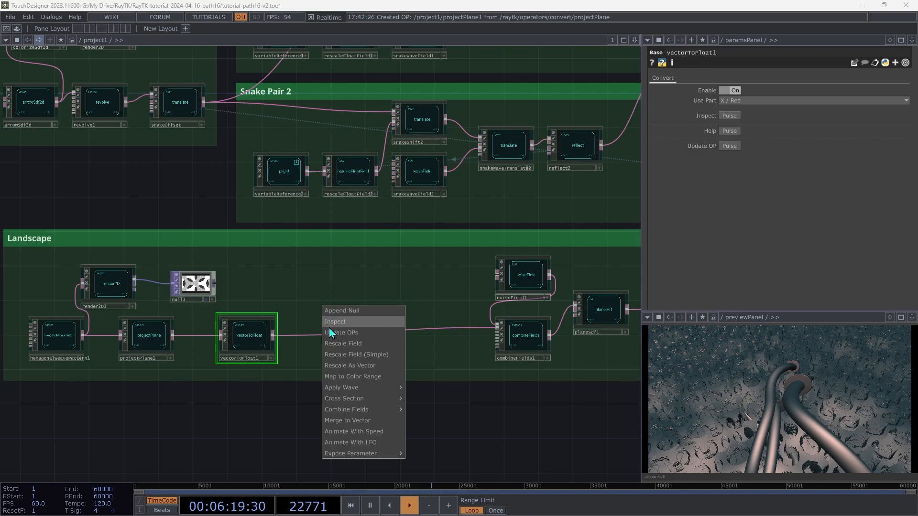
click(345, 357)
drag(365, 334, 396, 333)
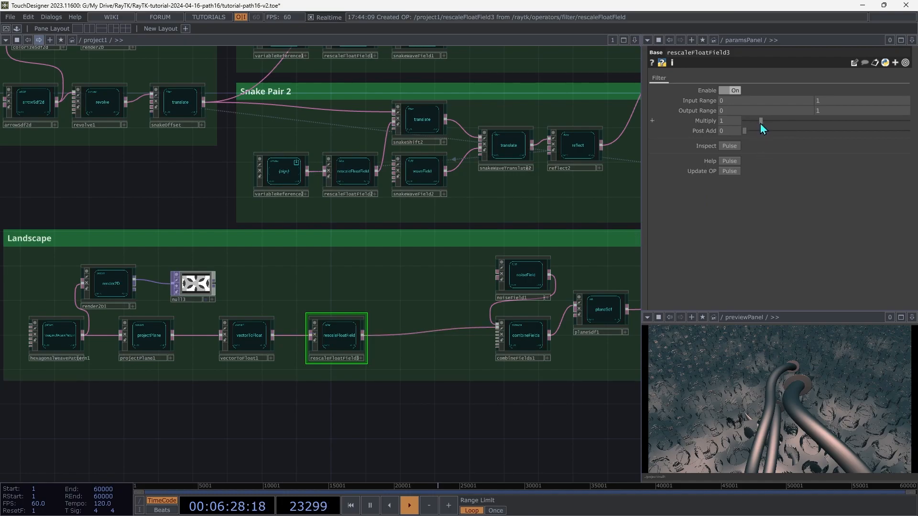
Set the Multiply value of rescaleFloatField3 to 0.15.
drag(759, 125, 748, 143)
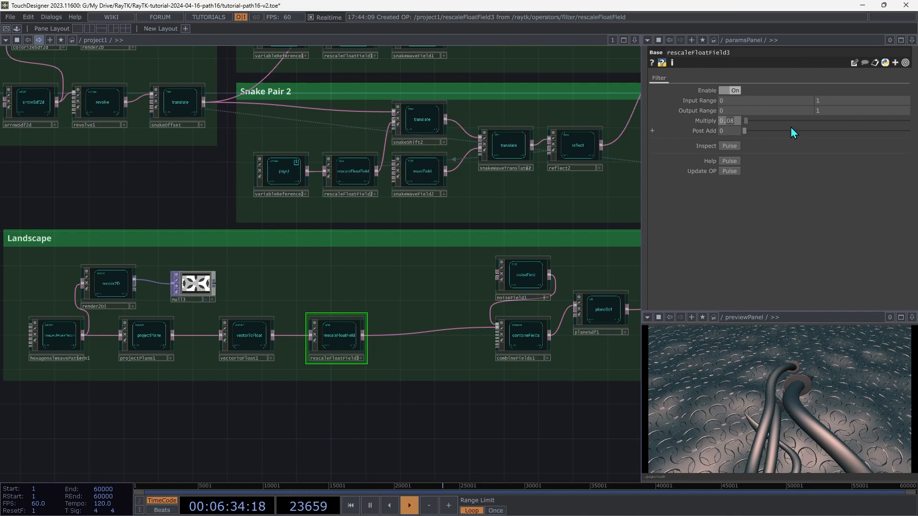
text(15)
key(Tab)
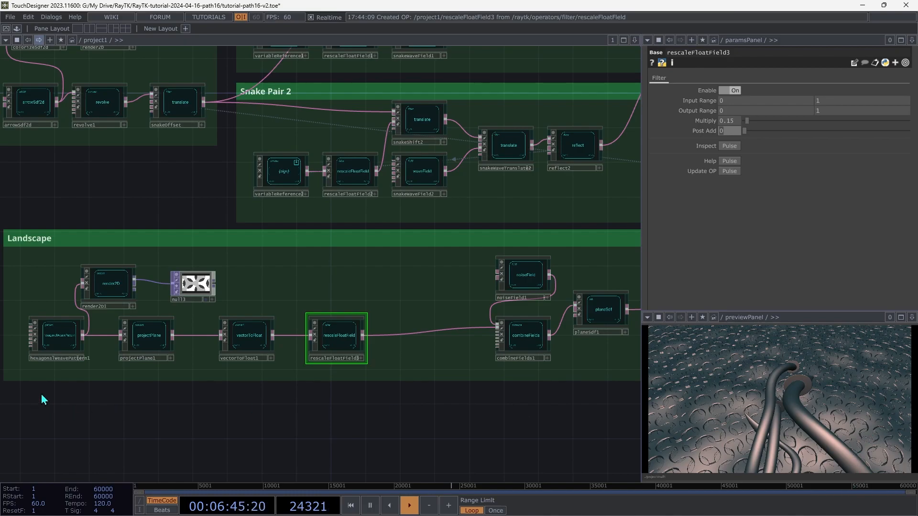
Set hexagonalWeavePattern1's size to 0.7 and its blending to 0.4.
click(61, 338)
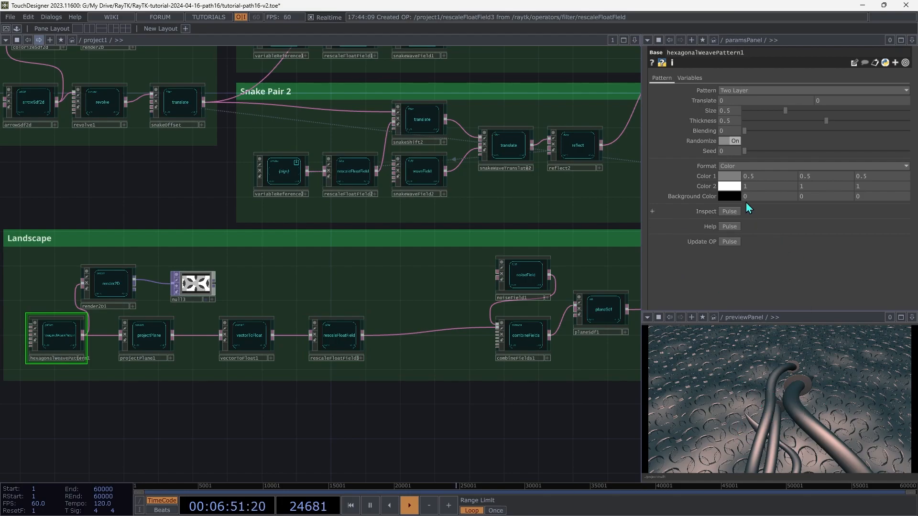
middle_drag(733, 114, 734, 92)
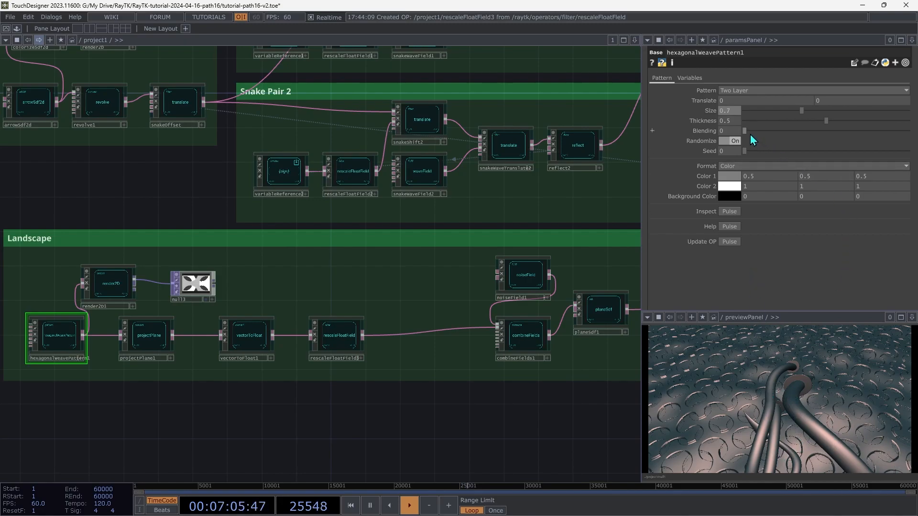
drag(746, 133, 784, 148)
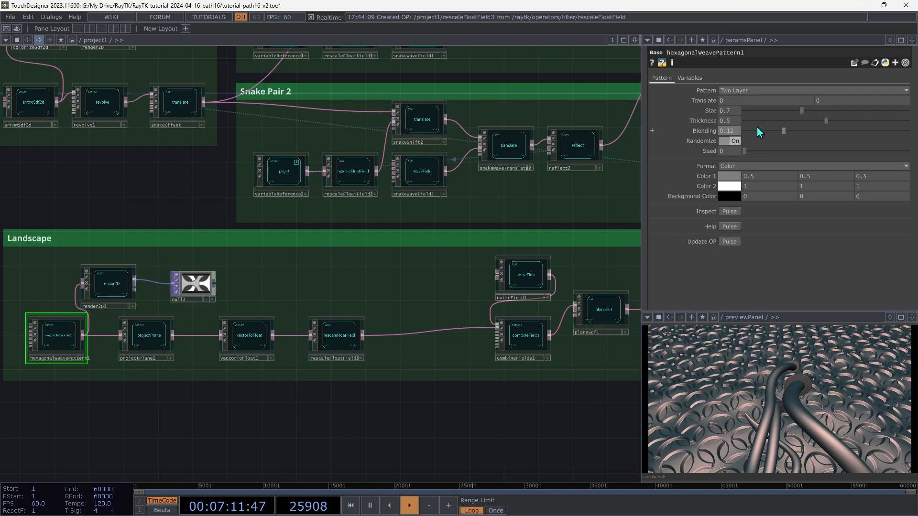
drag(771, 142, 729, 132)
click(730, 140)
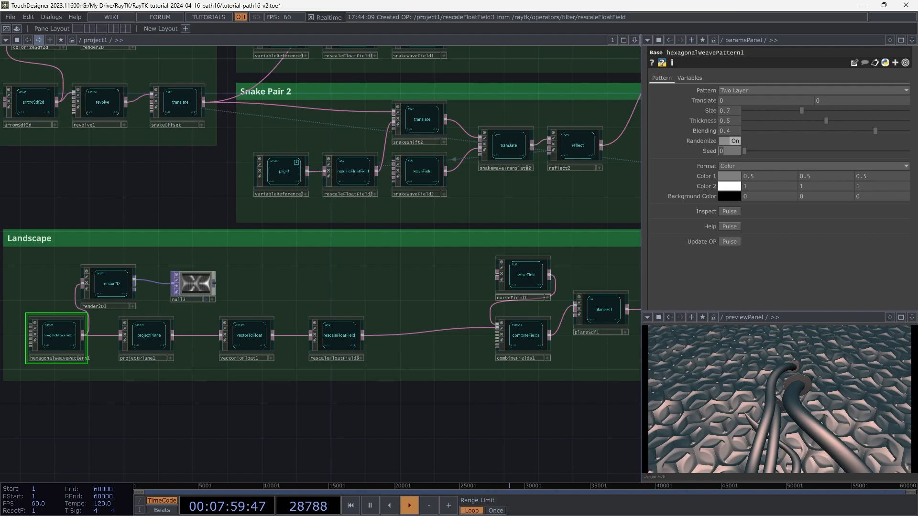
Shift vectorToFloat1, projectPlane1, hexagonalWeavePattern1, render2D1 and null3 along the Landscape chain to free space before the weave pattern.
scroll(372, 288, up, 5)
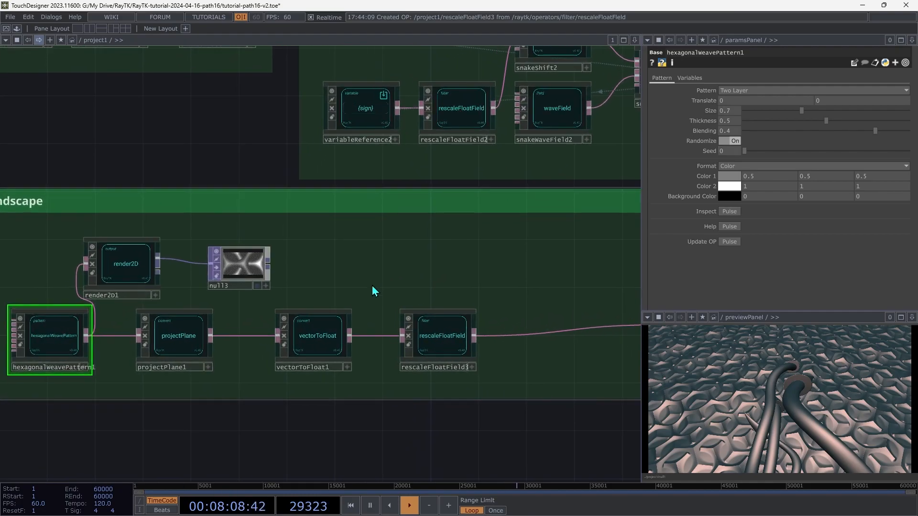
scroll(382, 330, up, 1)
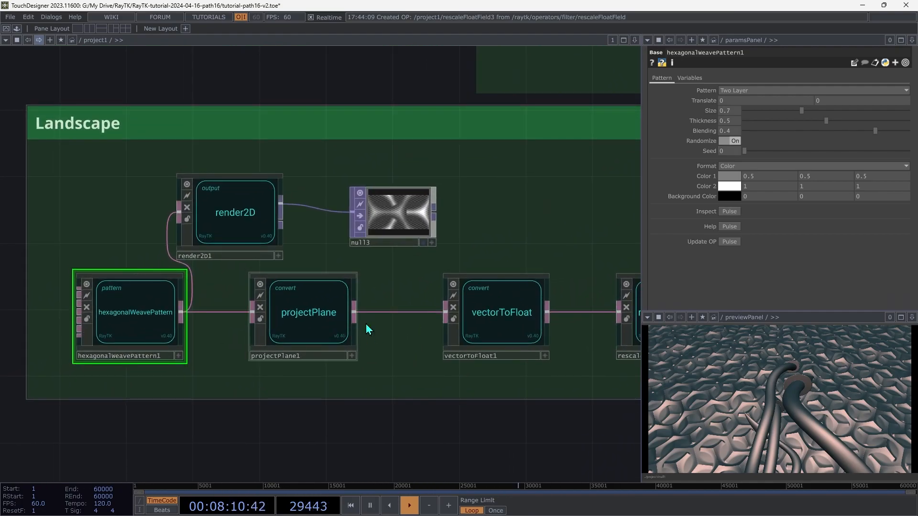
drag(502, 327, 552, 326)
drag(307, 313, 418, 313)
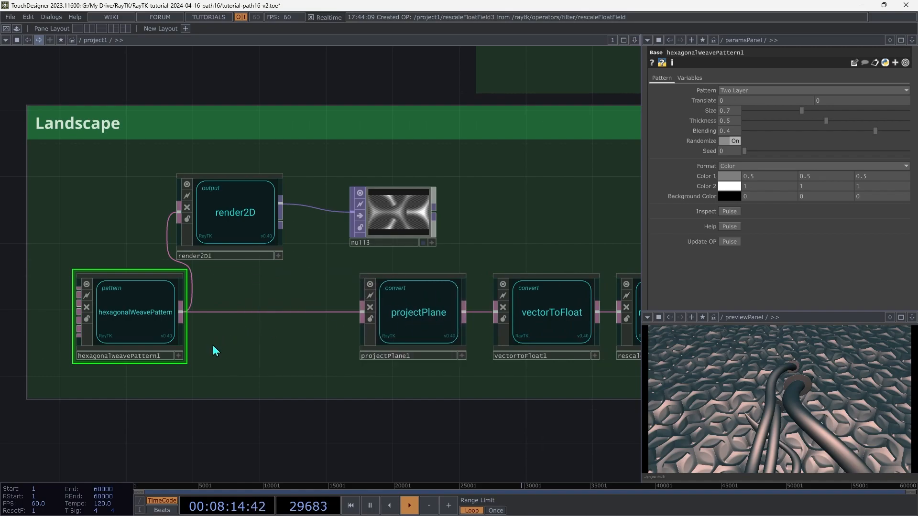
drag(143, 332, 275, 332)
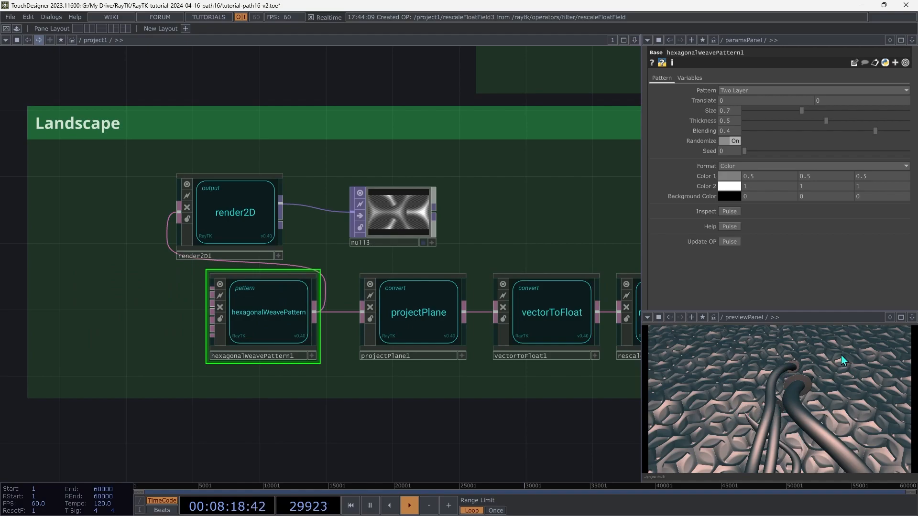
drag(514, 216, 175, 172)
drag(220, 210, 407, 197)
click(276, 296)
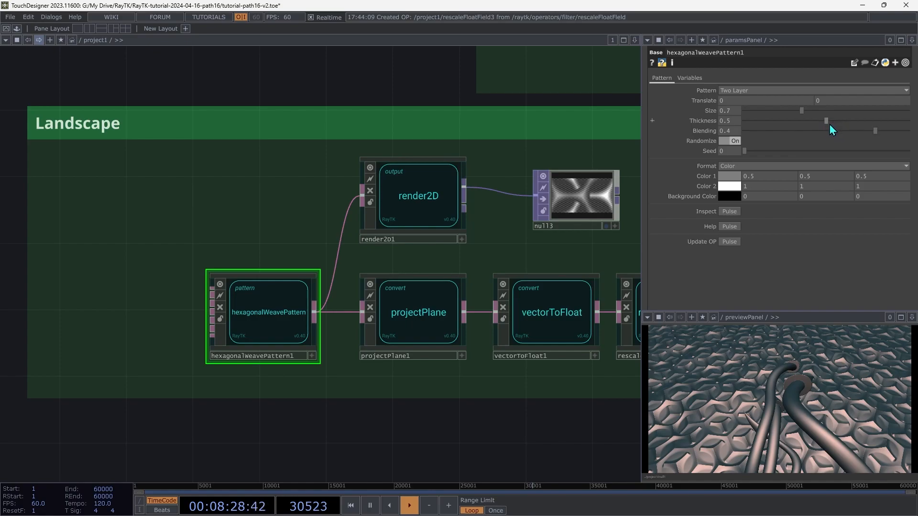
Try thin and thick weave strands on hexagonalWeavePattern1, settling on a thickness of 0.35.
drag(828, 122, 872, 154)
click(731, 141)
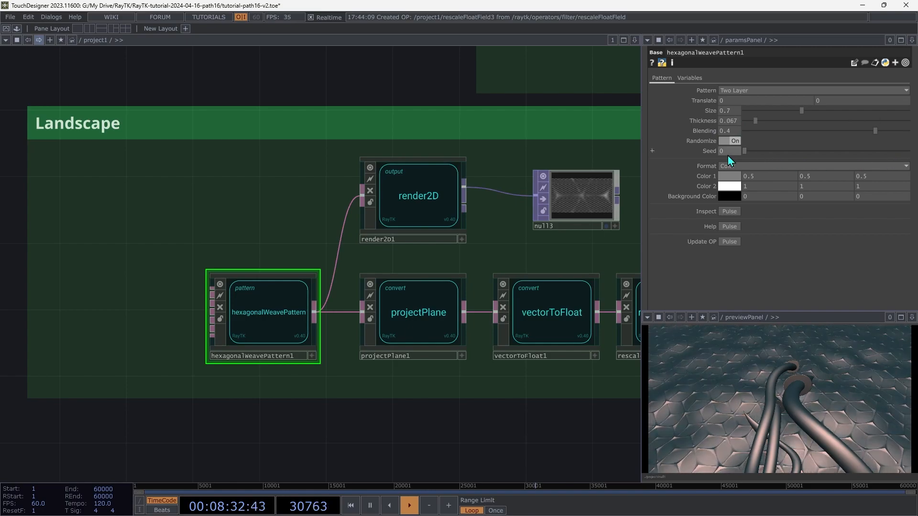
drag(742, 162, 905, 222)
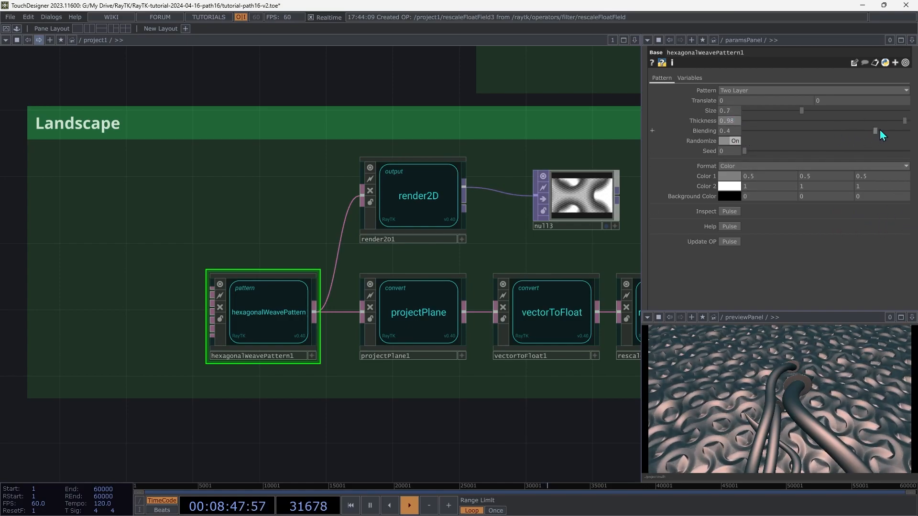
drag(904, 123, 812, 132)
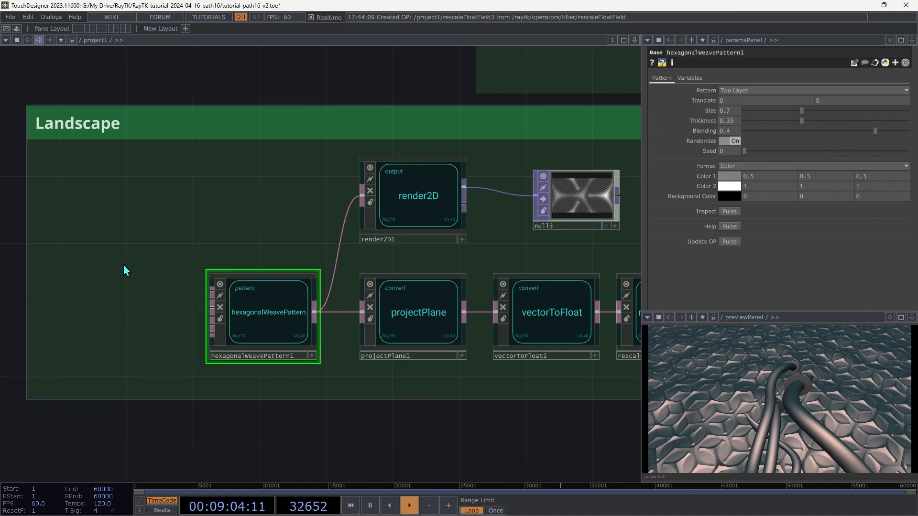
Add a waveField operator before hexagonalWeavePattern1 and connect it to the pattern's Thickness Field input.
key(alt+r)
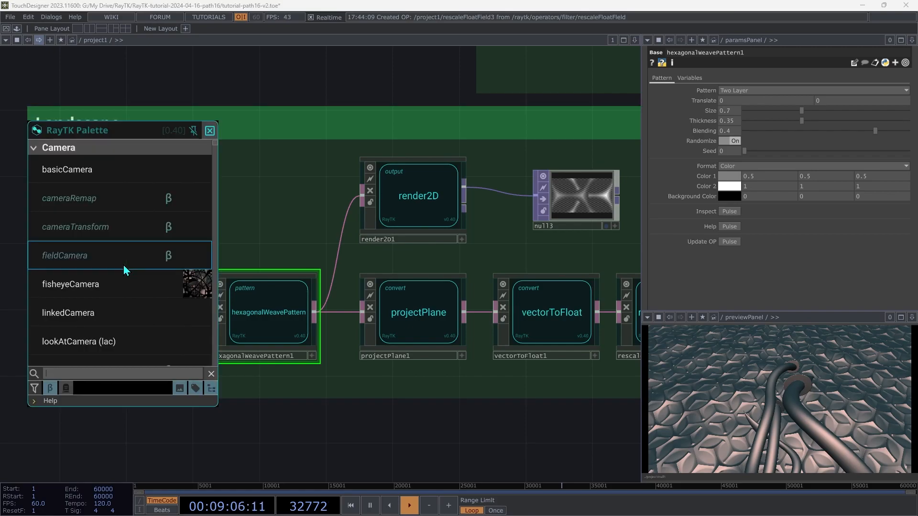
text(wavef)
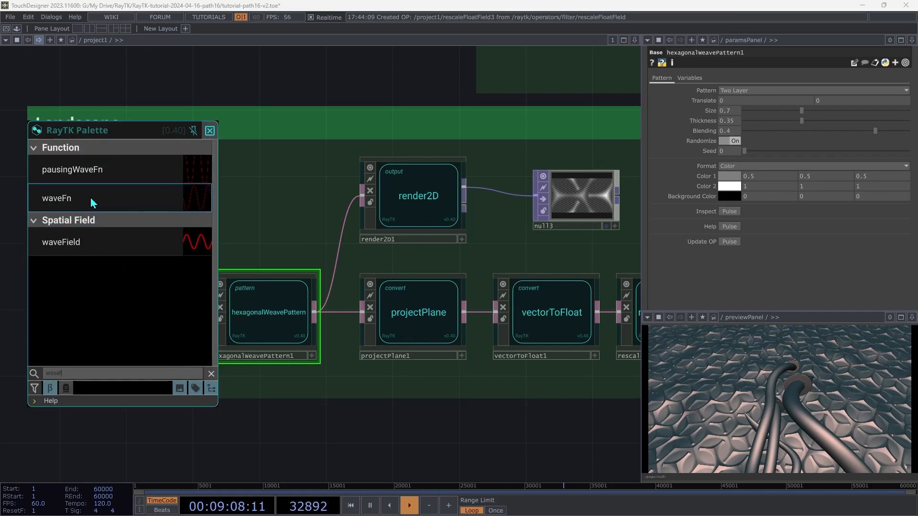
click(96, 253)
click(113, 314)
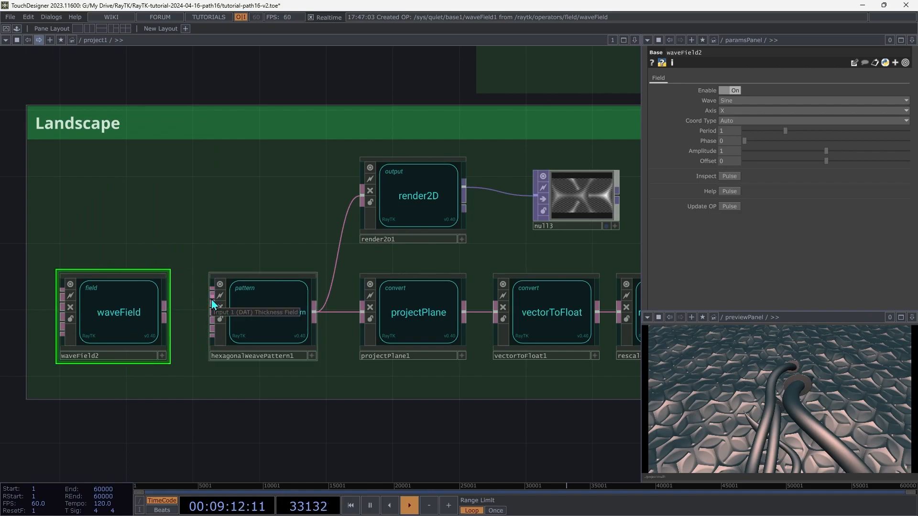
drag(212, 300, 185, 325)
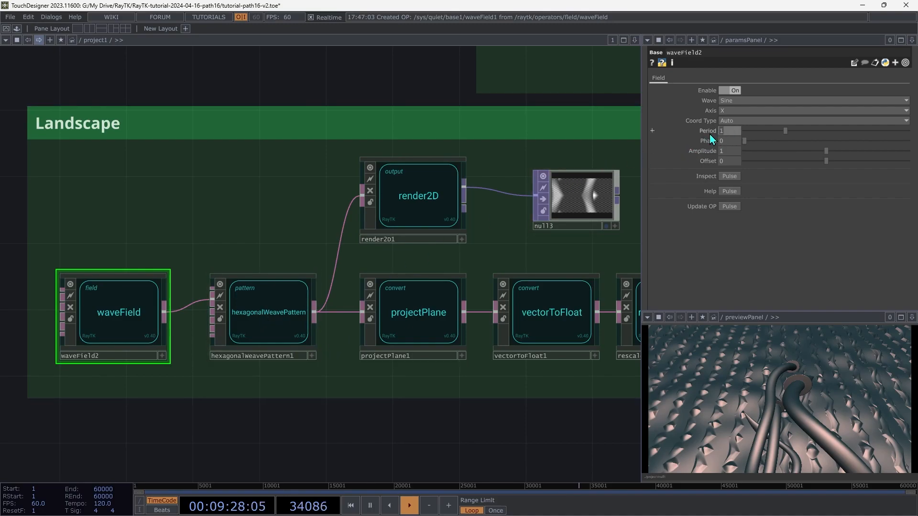
Set waveField2's period to 8 and lower its amplitude to 0.
text(8)
key(Return)
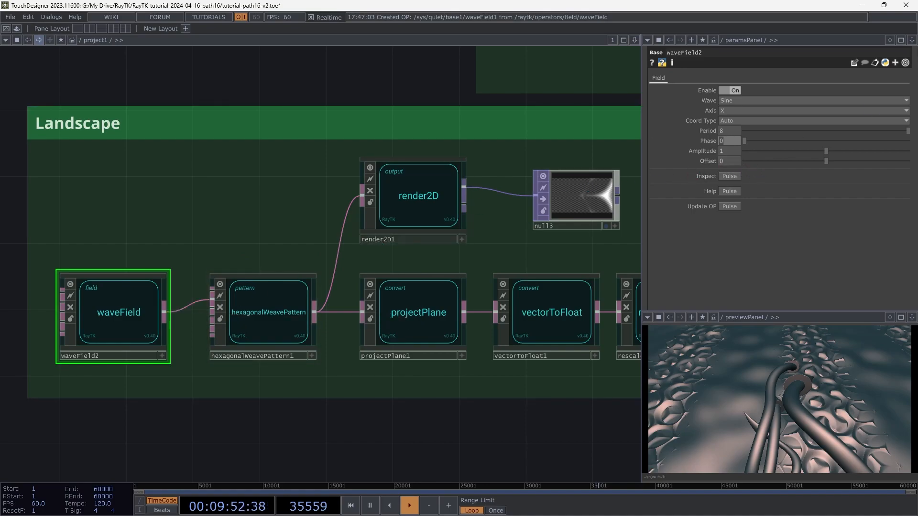
key(ctrl+z)
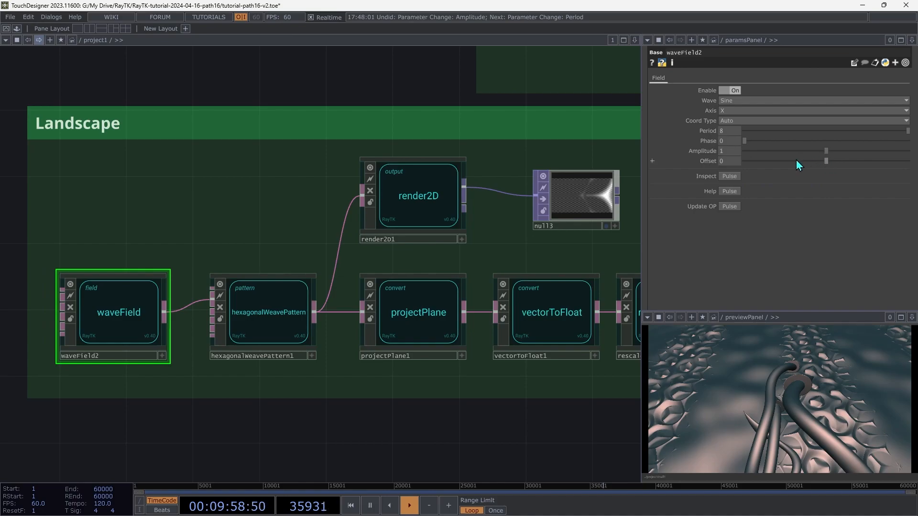
drag(826, 151, 587, 174)
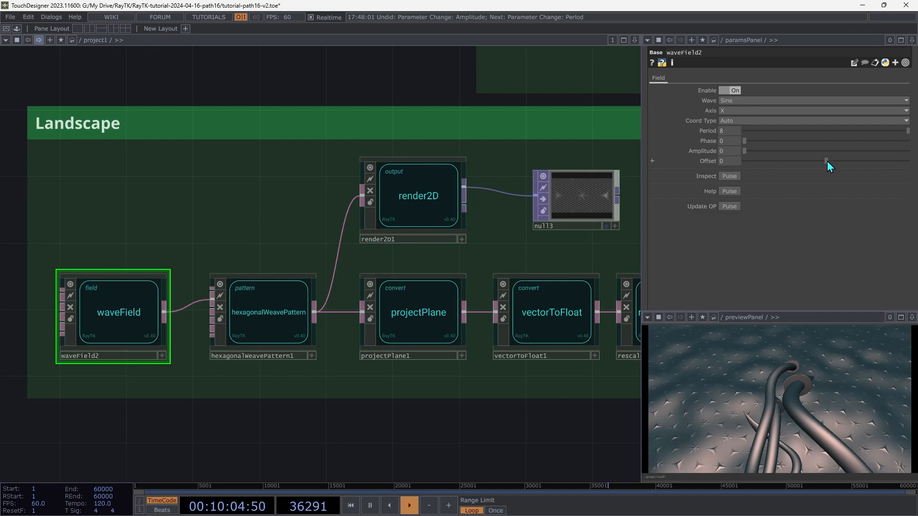
Set waveField2's offset to 0.5 and its amplitude to 0.3.
drag(827, 161, 880, 167)
click(725, 161)
text(0.5)
key(Tab)
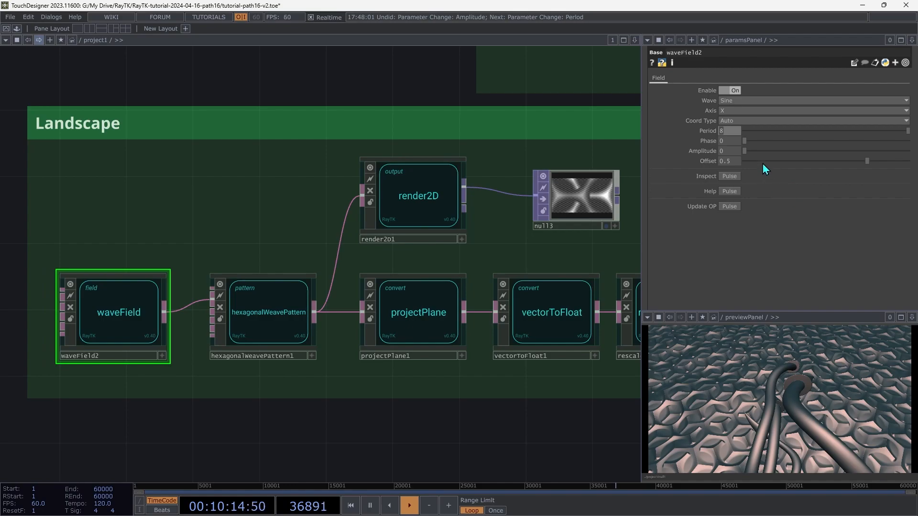
drag(744, 151, 769, 162)
click(731, 150)
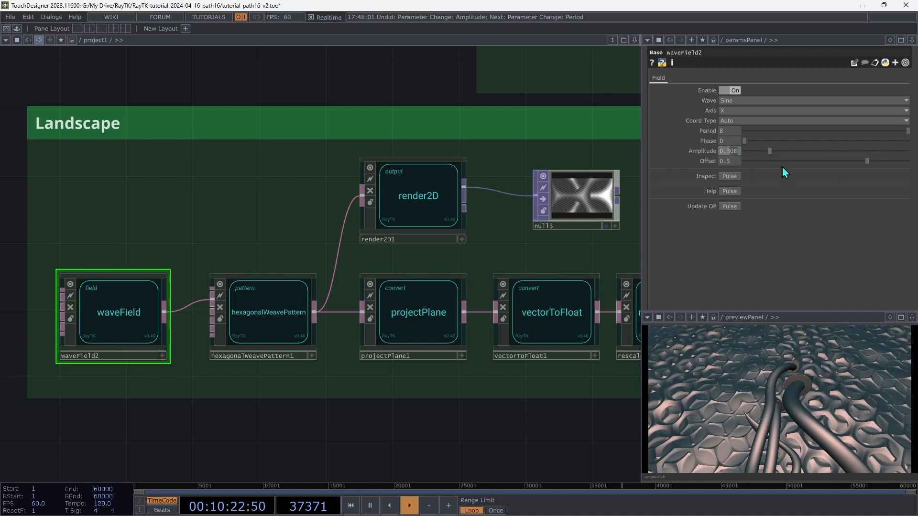
key(BackSpace)
key(BackSpace)
key(Tab)
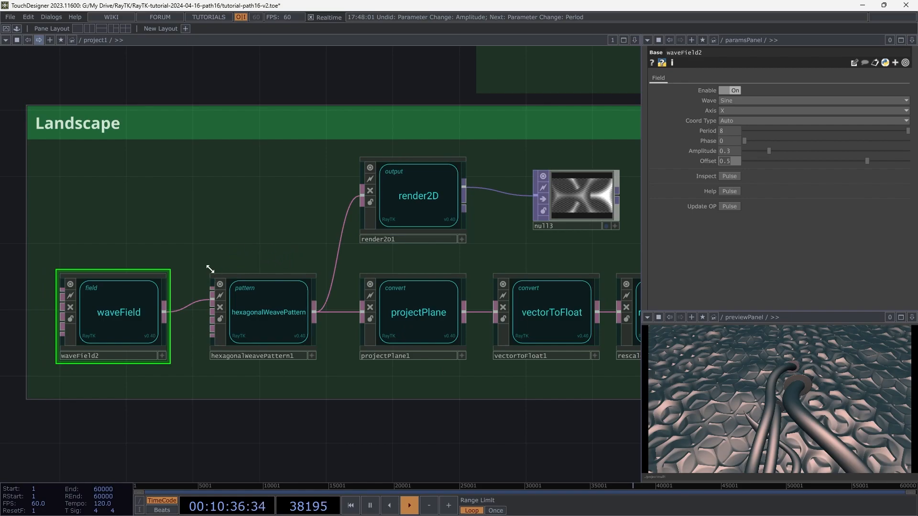
Shift hexagonalWeavePattern1 and the convert operators after it along the chain to free space behind waveField2.
drag(223, 257, 605, 333)
drag(246, 313, 345, 305)
click(299, 218)
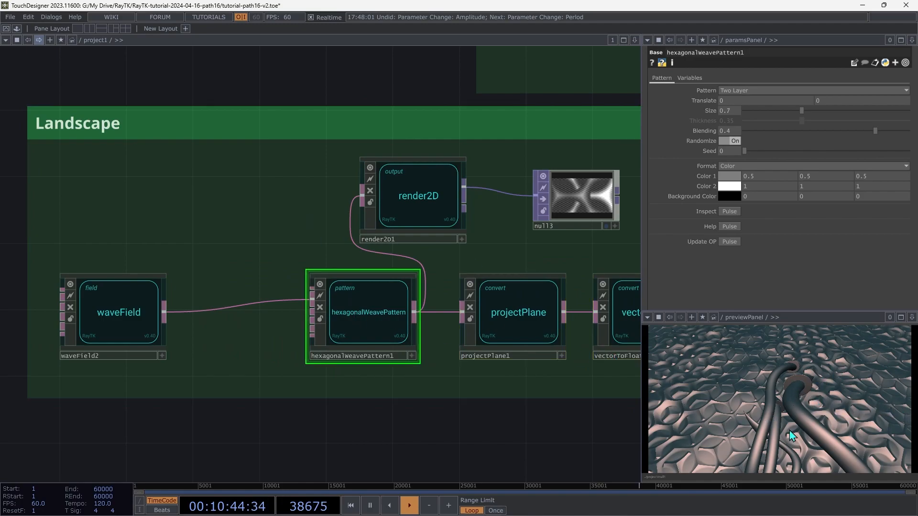
Try different phase values on waveField2 to preview how the weave thickness moves, then restore the phase to 0.
click(119, 318)
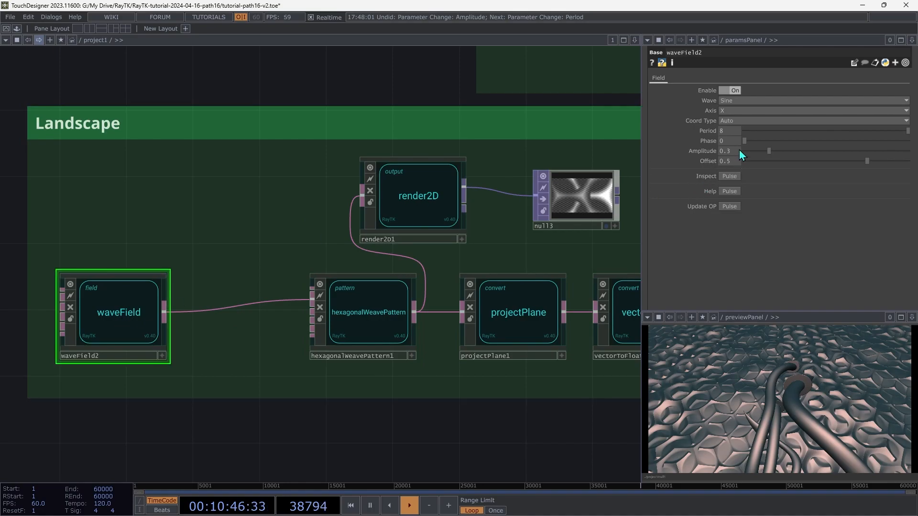
drag(747, 142, 665, 239)
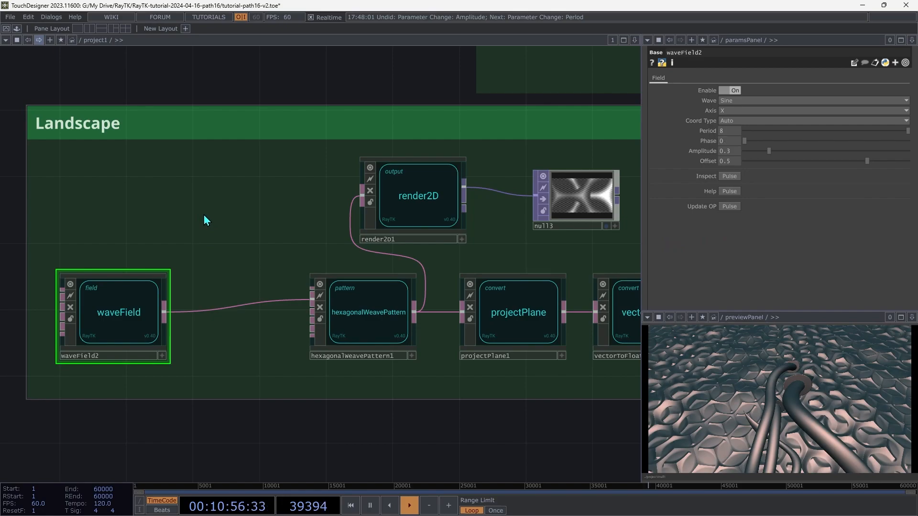
Add an axisRotate operator, connect it between waveField2 and hexagonalWeavePattern1, and line the operators up in the Landscape chain.
key(alt+r)
text(axi)
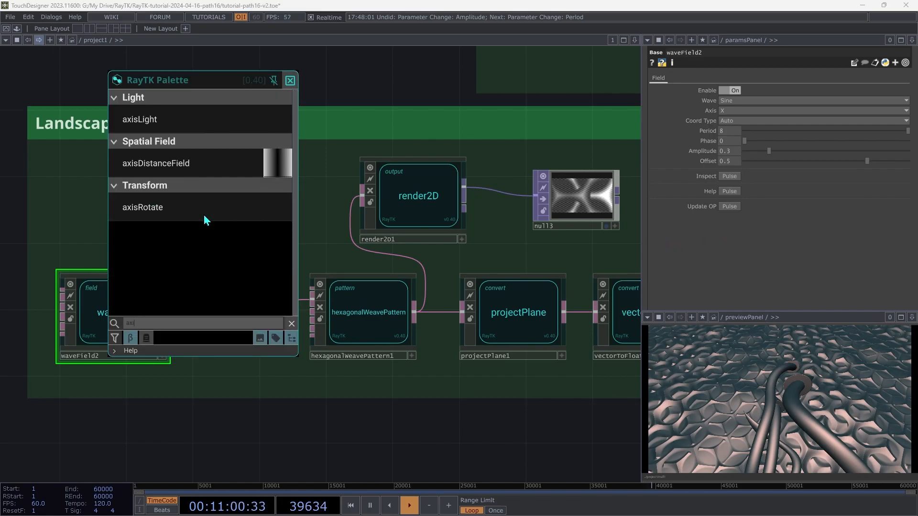
click(204, 218)
click(212, 235)
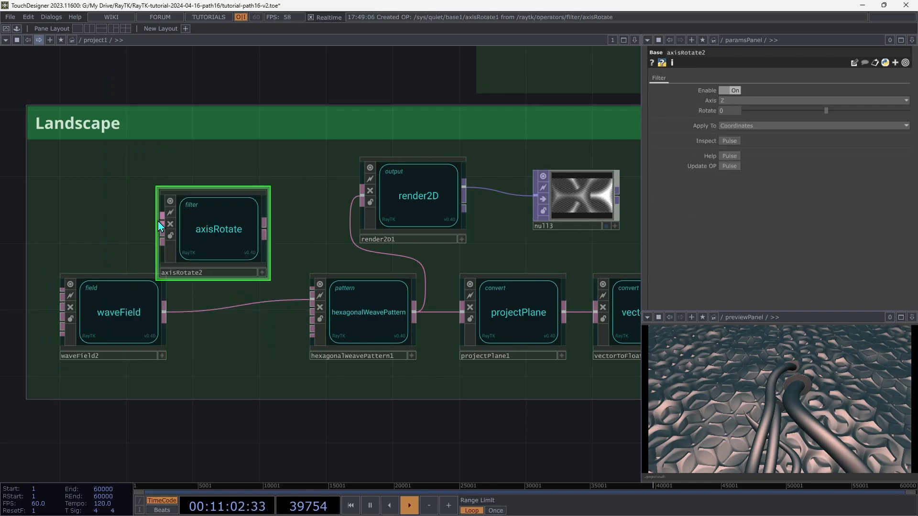
click(163, 312)
click(312, 301)
click(254, 251)
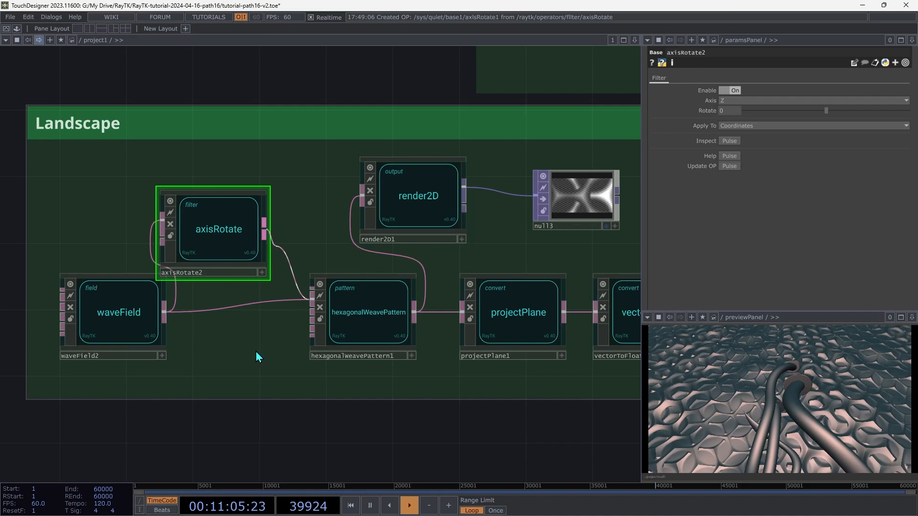
drag(224, 268, 213, 326)
drag(92, 334, 75, 331)
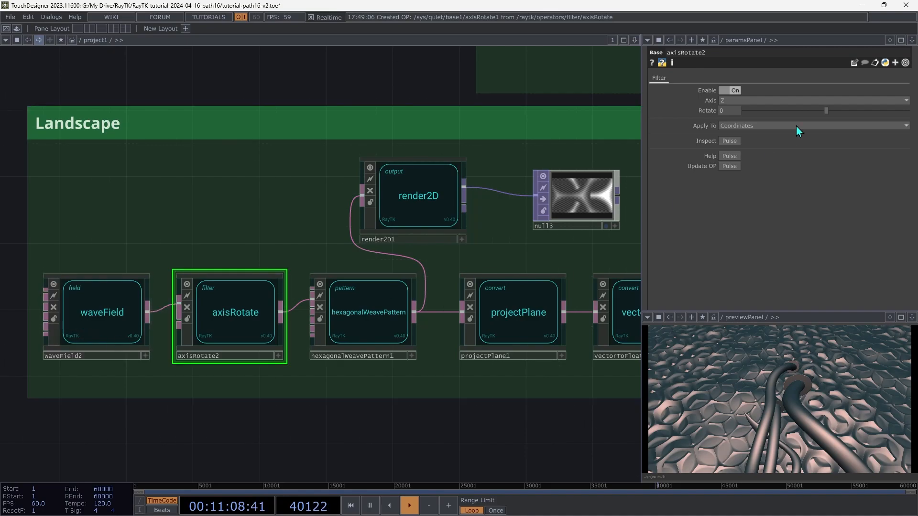
Rotate the wave field around the Z axis by setting axisRotate2's rotation to -115.
drag(831, 111, 777, 155)
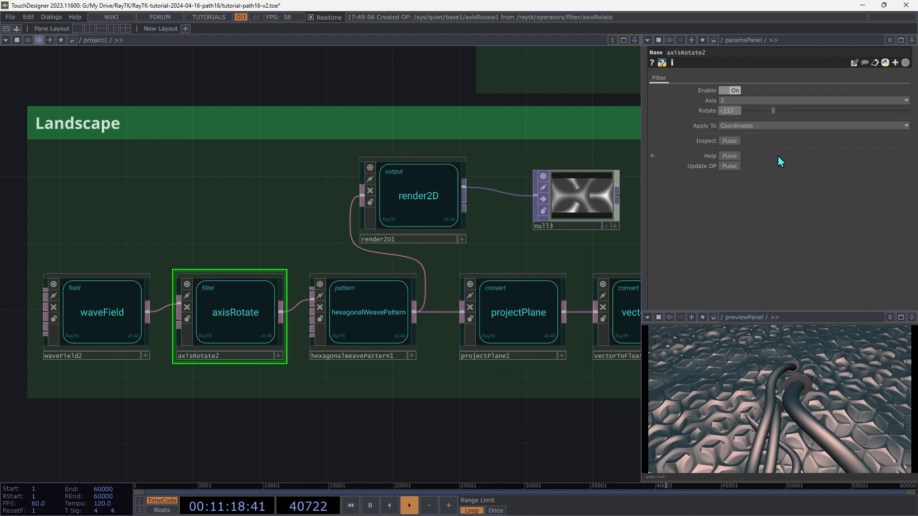
drag(729, 113, 779, 128)
text(5)
key(Return)
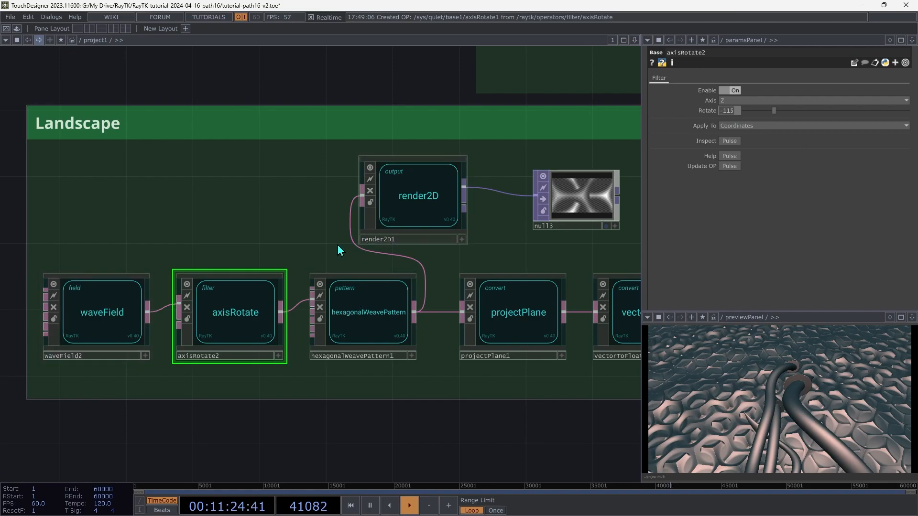
Preview the rotated wave travelling across the weave by varying waveField2's phase, returning it to 0.
click(89, 313)
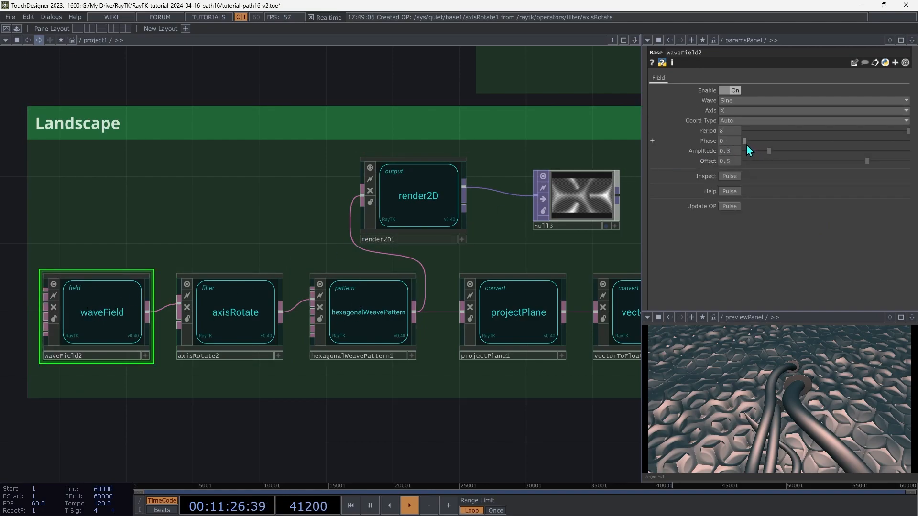
drag(769, 144, 761, 204)
drag(713, 225, 460, 306)
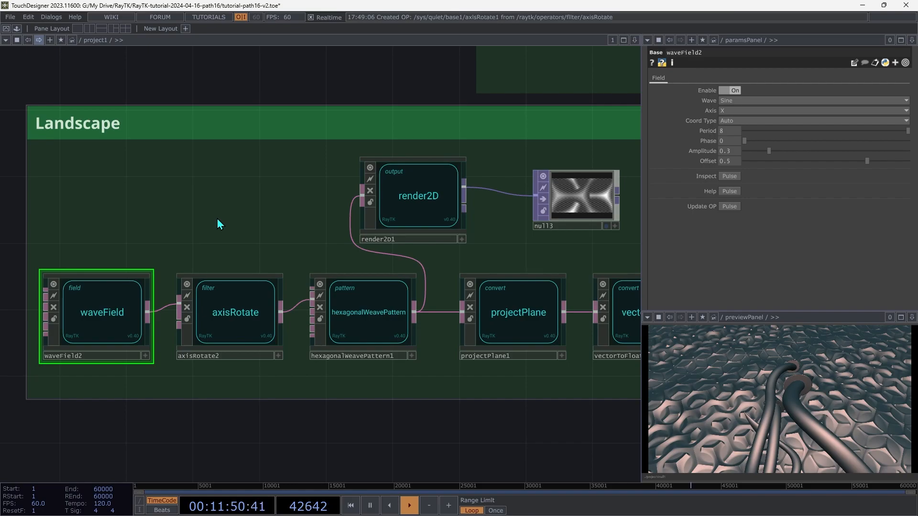
Add a modularMat operator to the Materials group below the scene connections.
scroll(217, 219, right, 15)
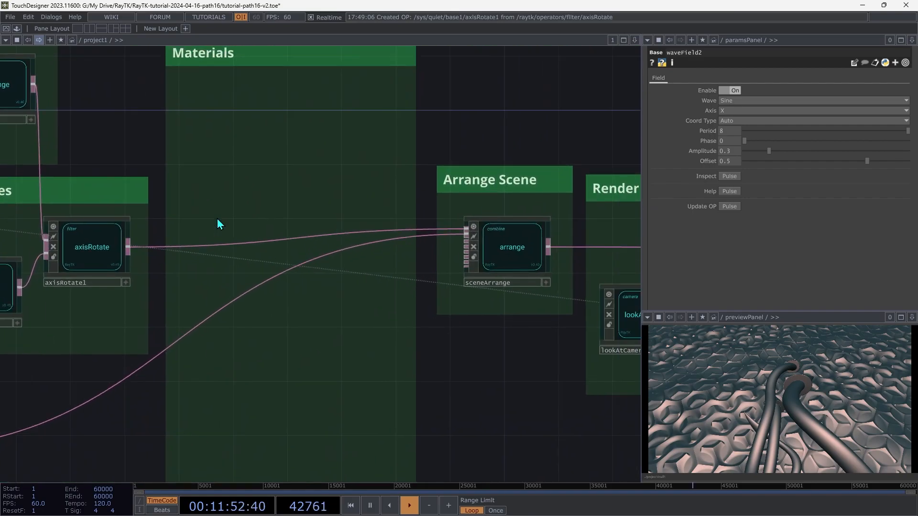
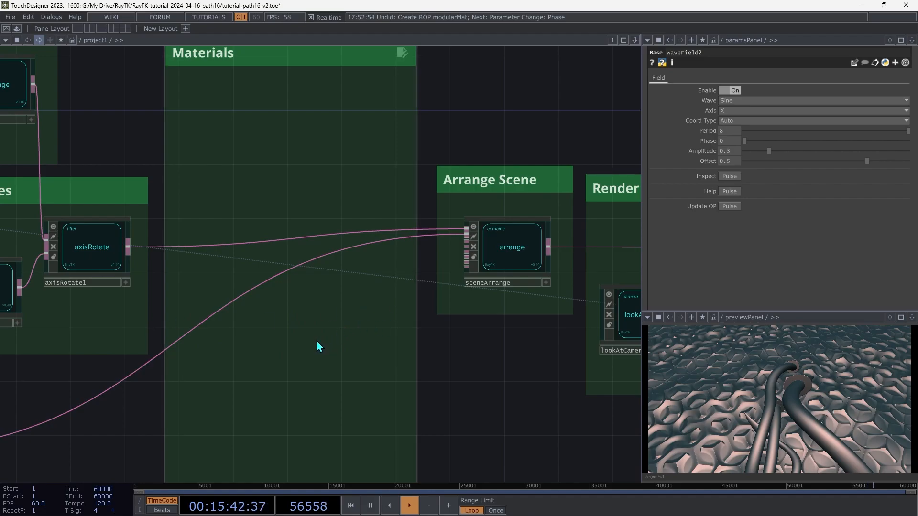
key(alt+r)
text(modul)
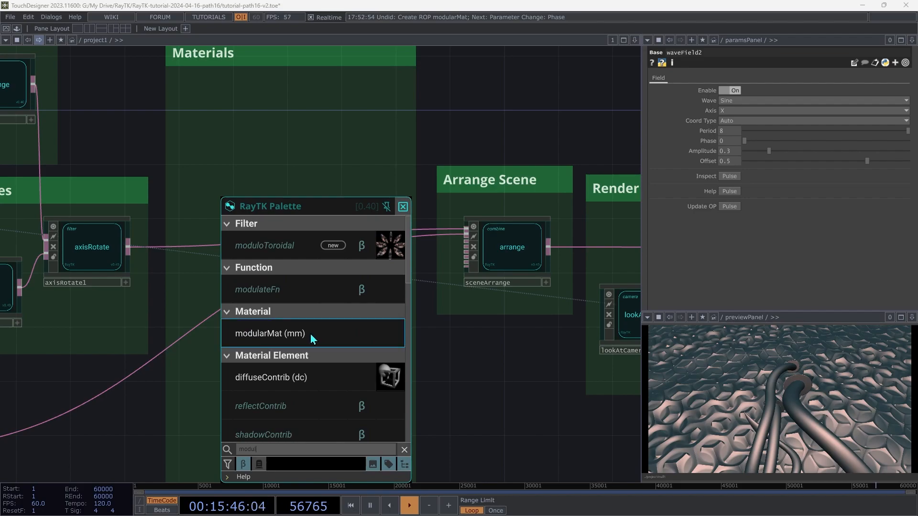
click(314, 337)
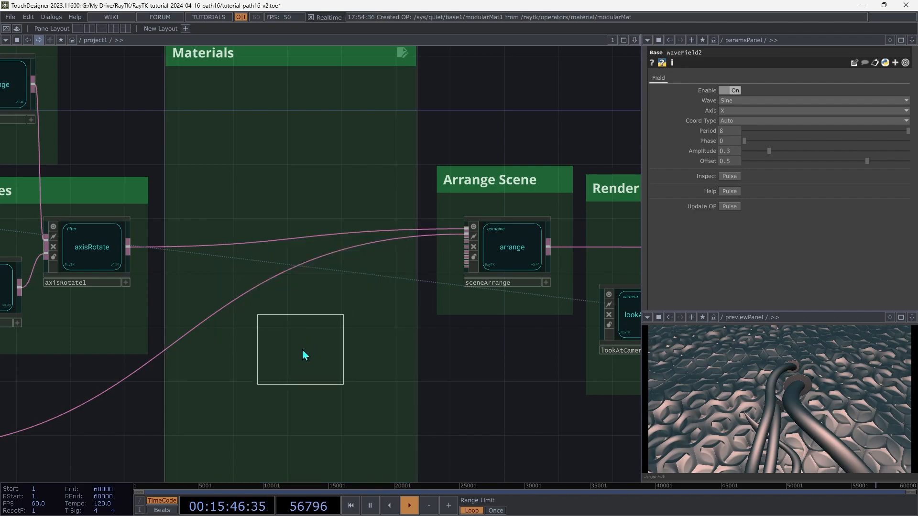
click(320, 359)
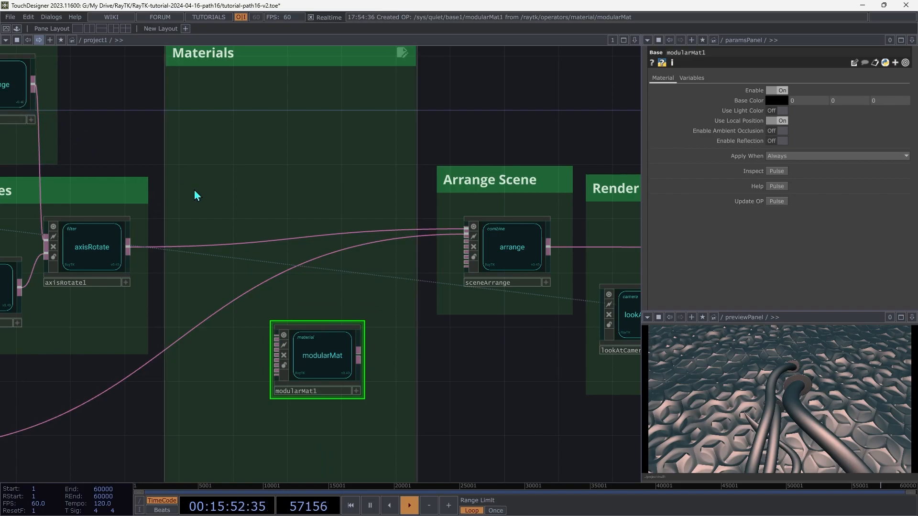
drag(321, 366, 347, 353)
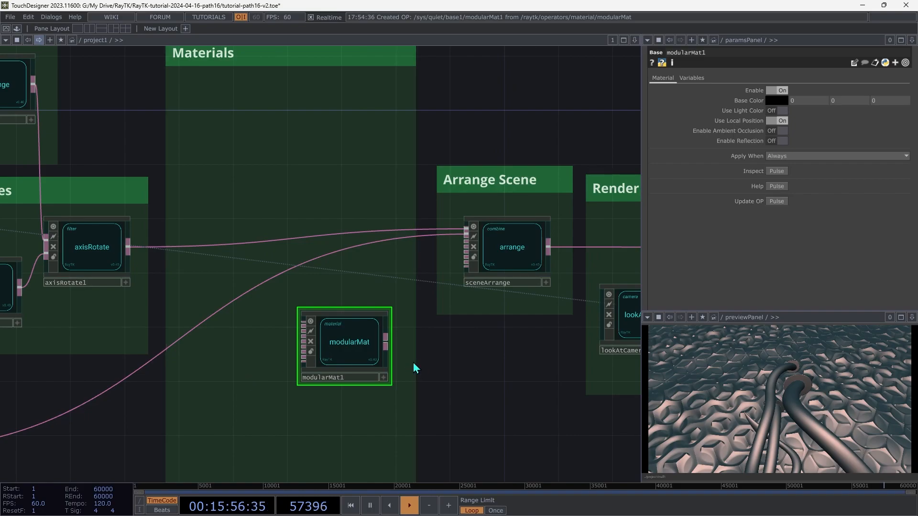
Add an Oren-Nayar diffuse contribution to modularMat1 and place it before the material inside the Materials group.
right_click(211, 357)
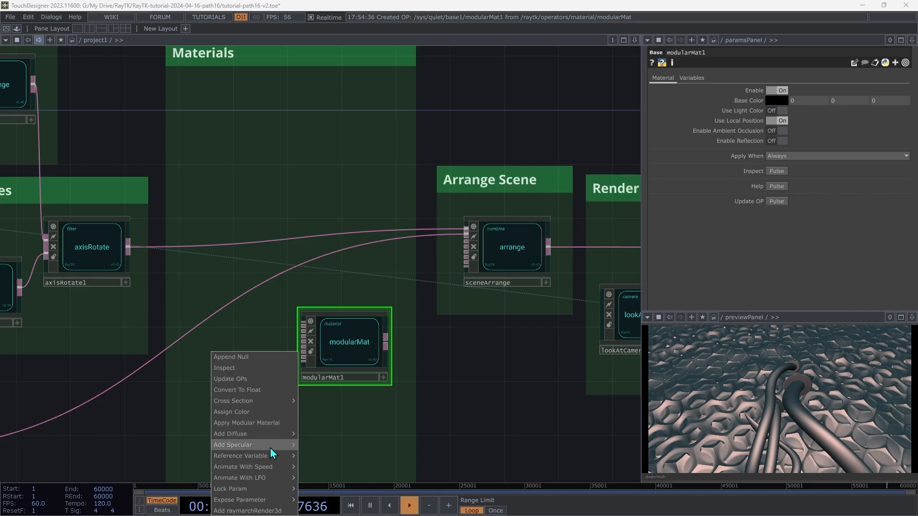
mouse_move(271, 435)
click(476, 491)
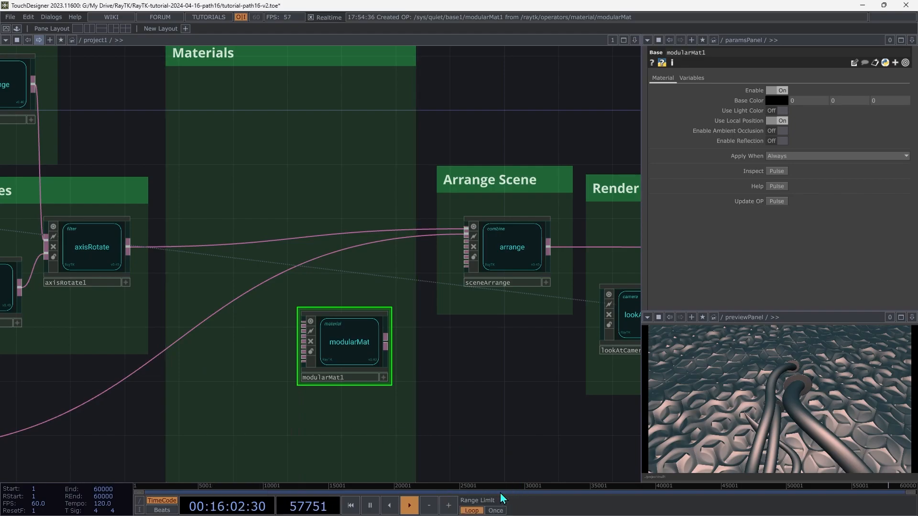
drag(177, 427, 222, 372)
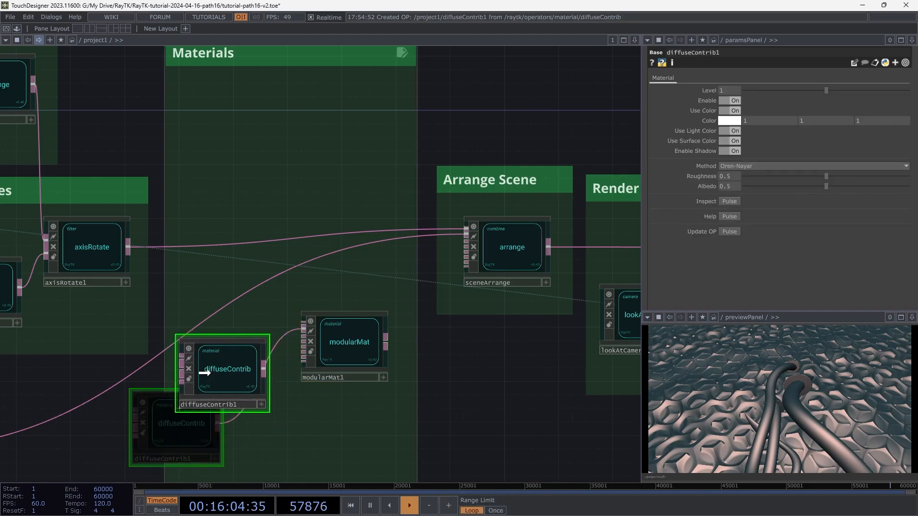
drag(362, 352, 375, 353)
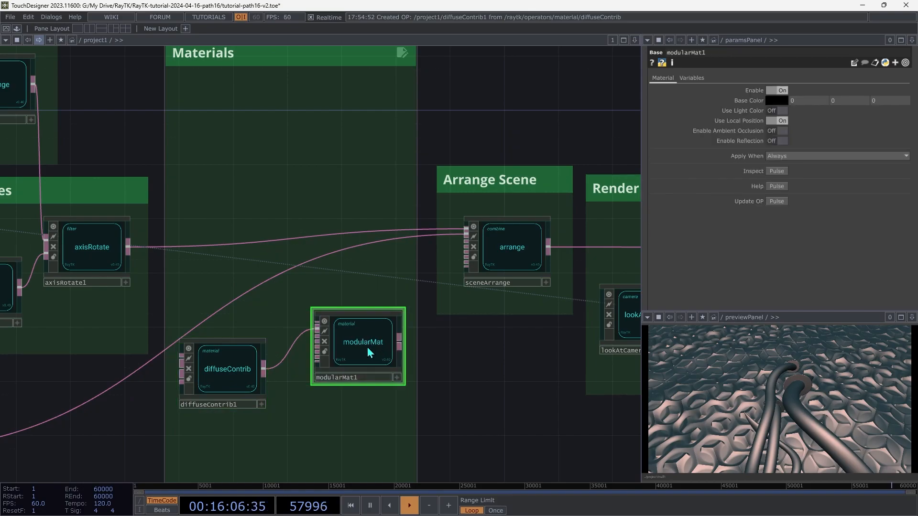
Add a GGX specular contribution to modularMat1 and stack it below the diffuse contribution.
right_click(352, 405)
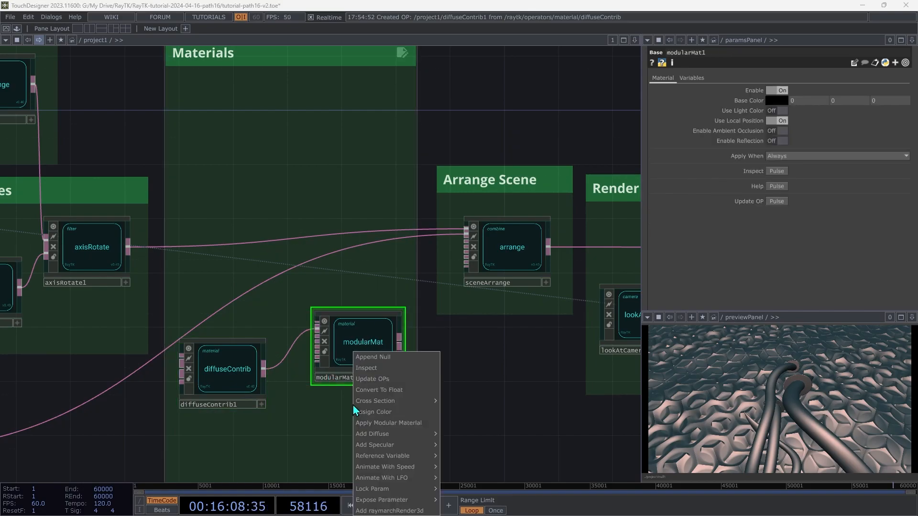
mouse_move(397, 446)
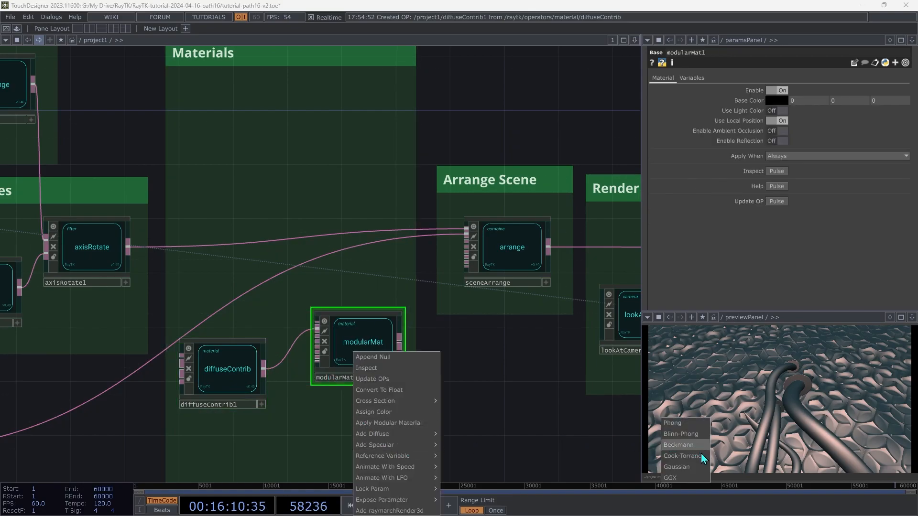
click(689, 478)
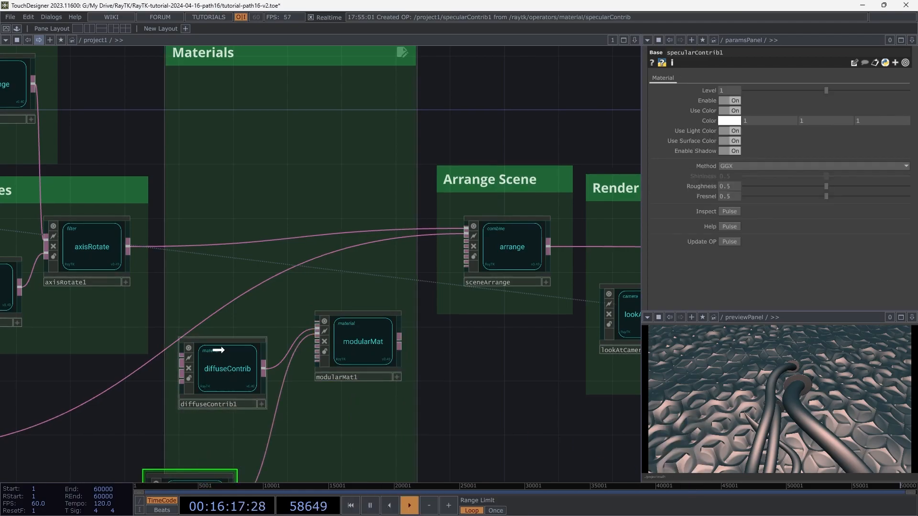
drag(219, 350, 218, 324)
drag(206, 478, 229, 416)
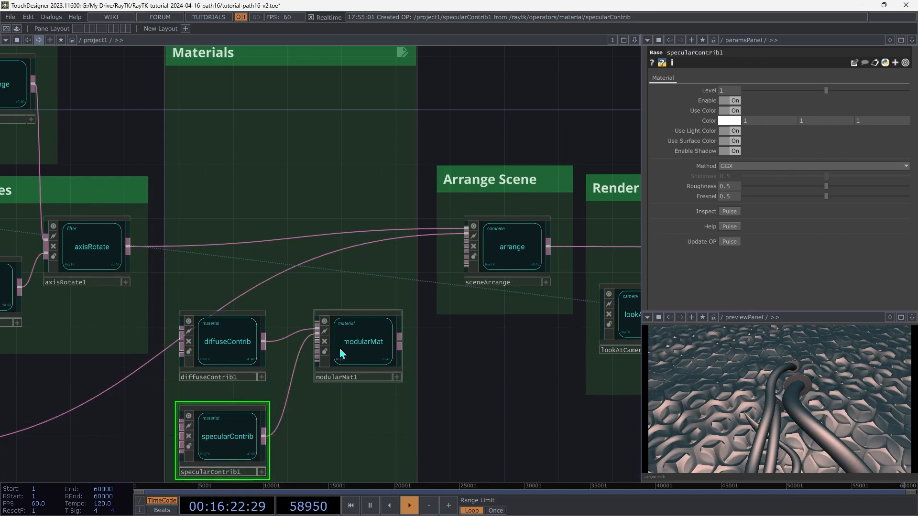
Toggle the Method parameter to read-only on both diffuseContrib1 and specularContrib1.
click(355, 348)
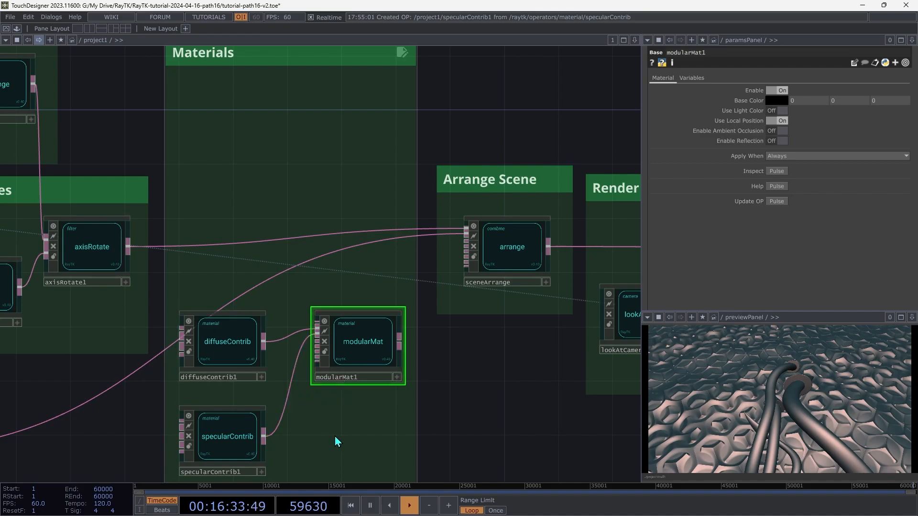
click(228, 348)
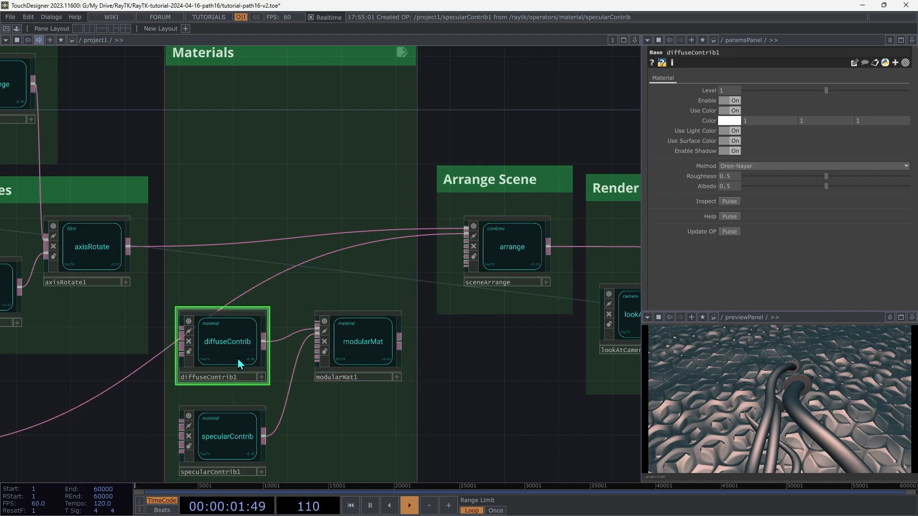
right_click(702, 172)
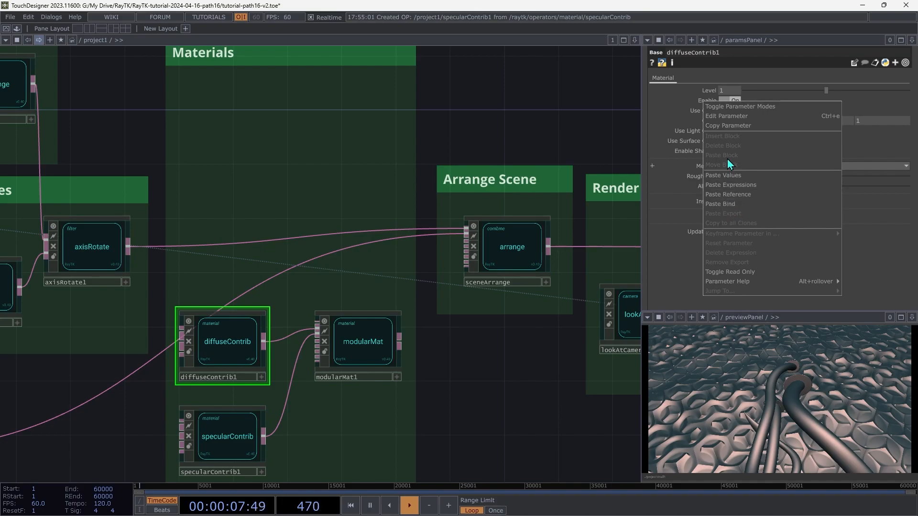
click(736, 274)
click(234, 436)
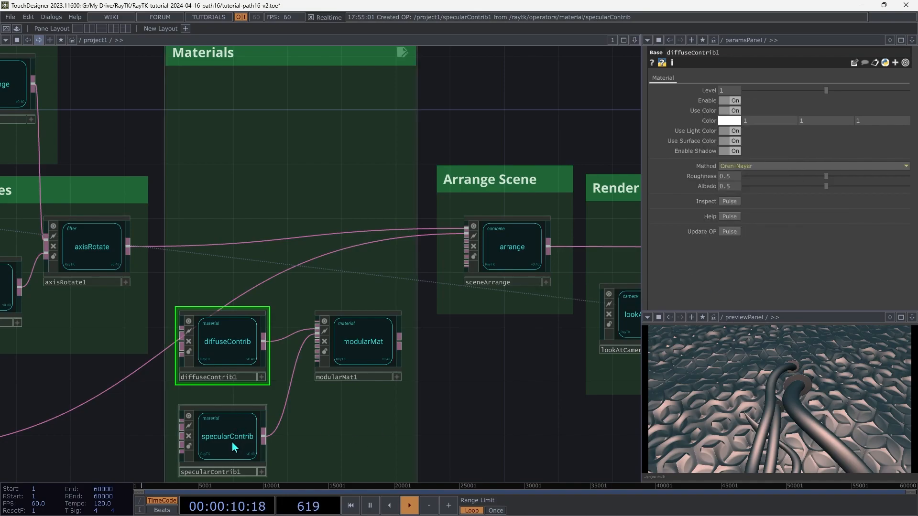
right_click(708, 168)
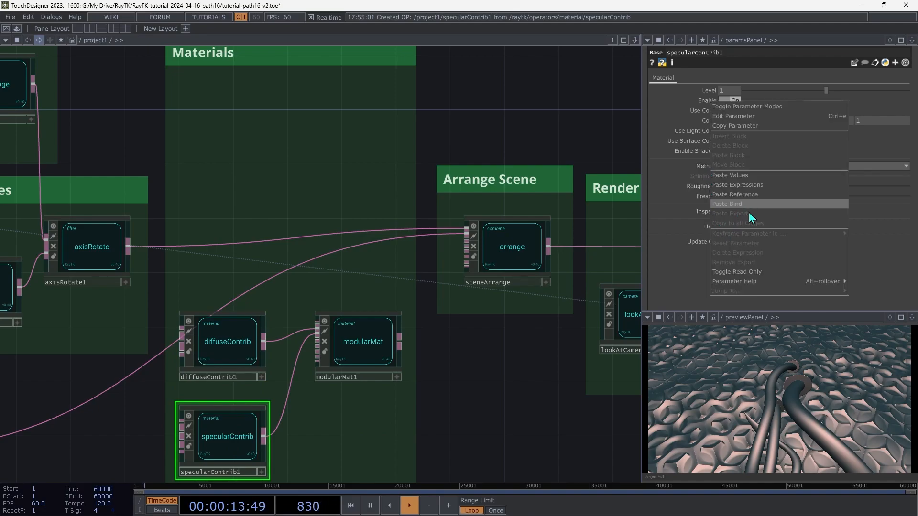
click(758, 272)
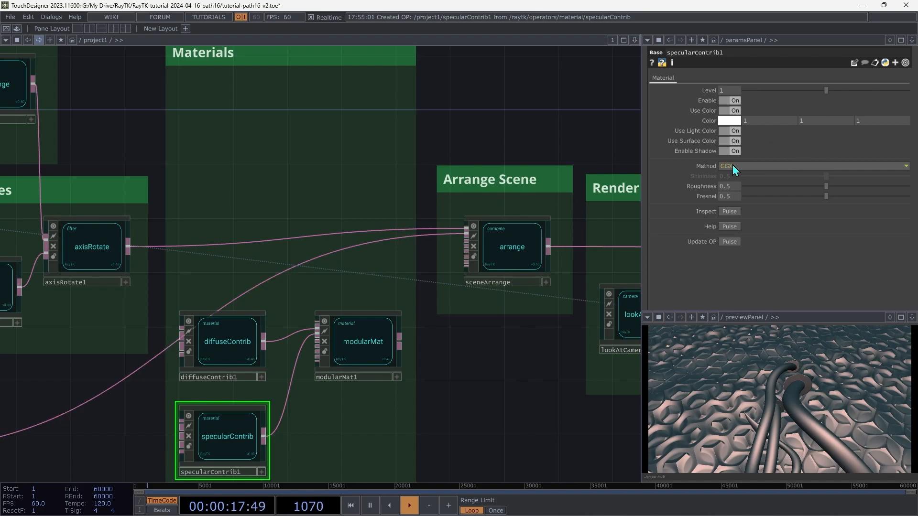
click(364, 339)
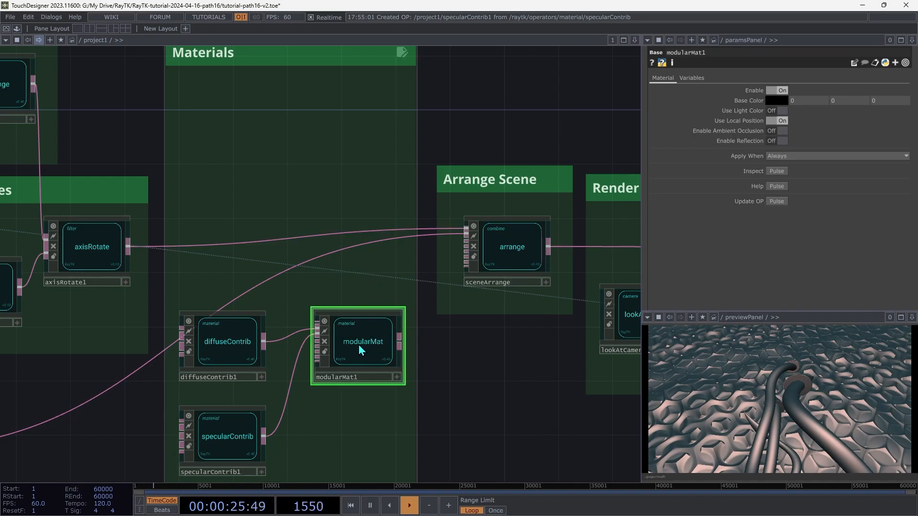
Insert modularMat1 into the ground branch, between the ground geometry and the second input of sceneArrange.
drag(363, 344, 266, 284)
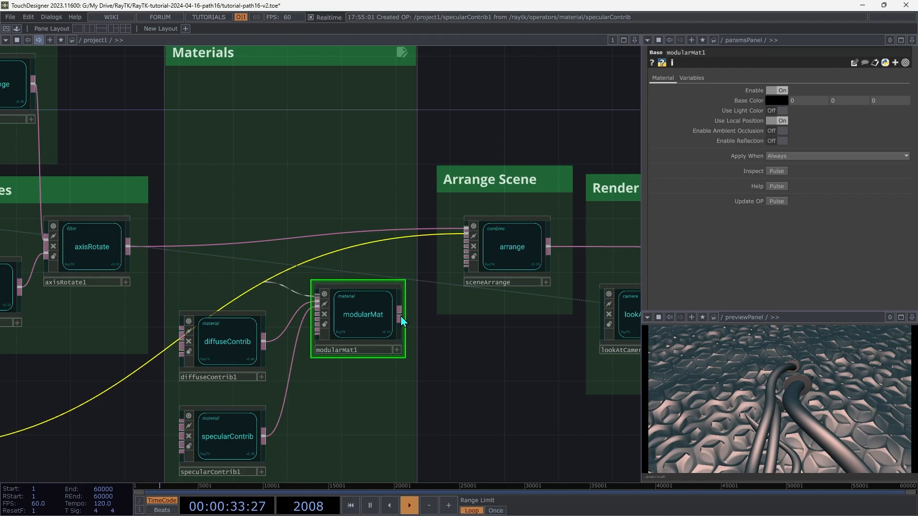
drag(401, 317, 450, 237)
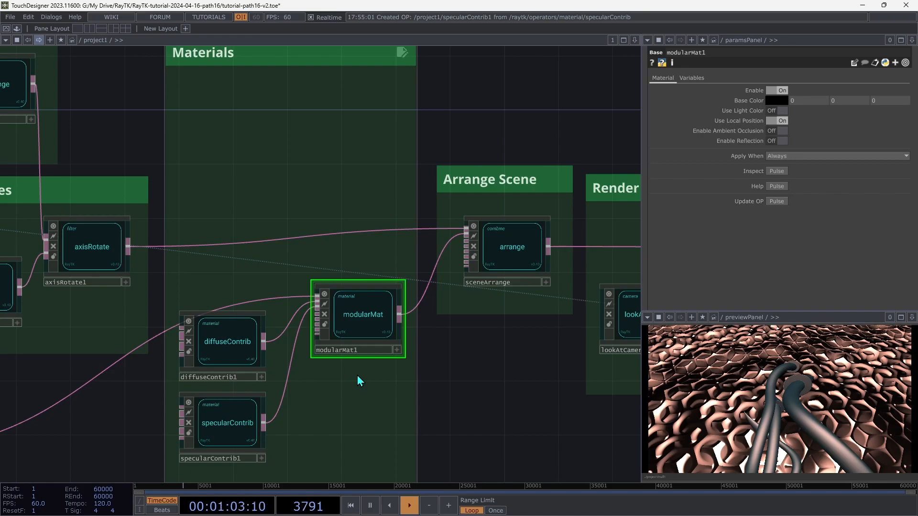
Add a Directional Light to raymarchRender3D and place it below the renderer inside the Render group.
drag(357, 375, 0, 338)
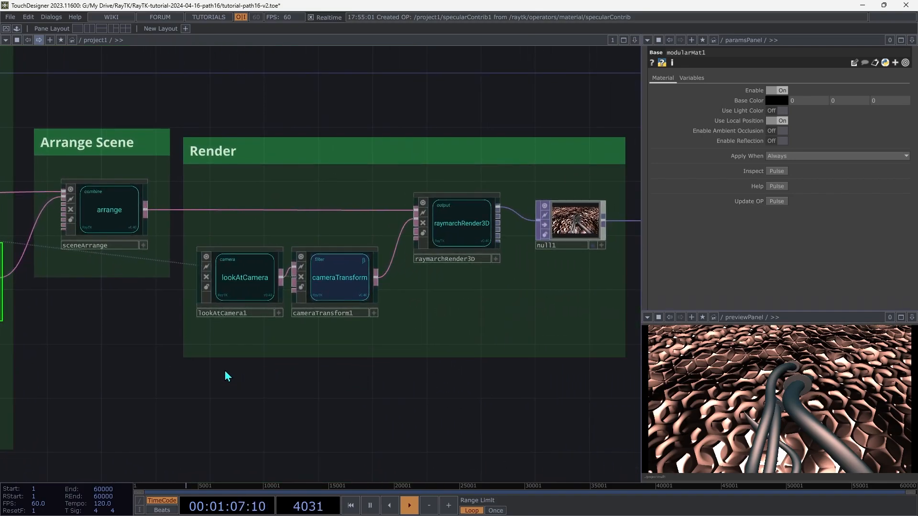
drag(535, 281, 476, 220)
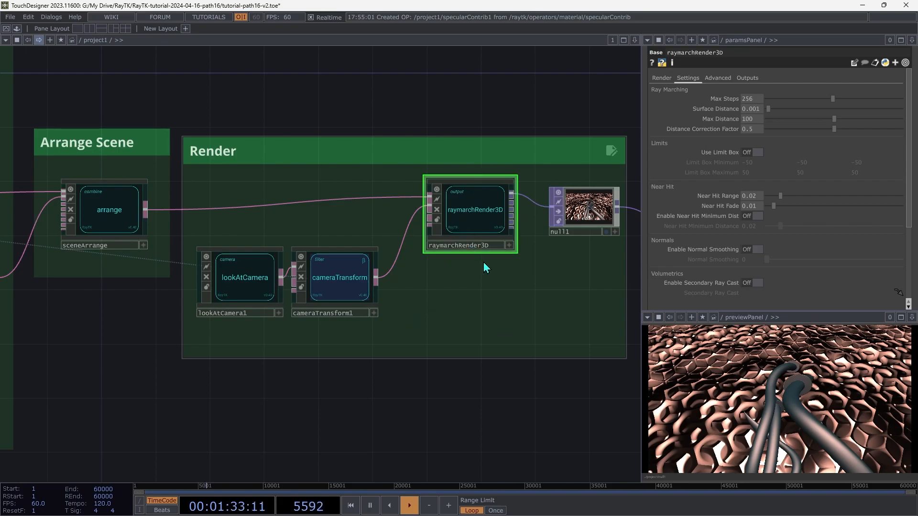
right_click(479, 306)
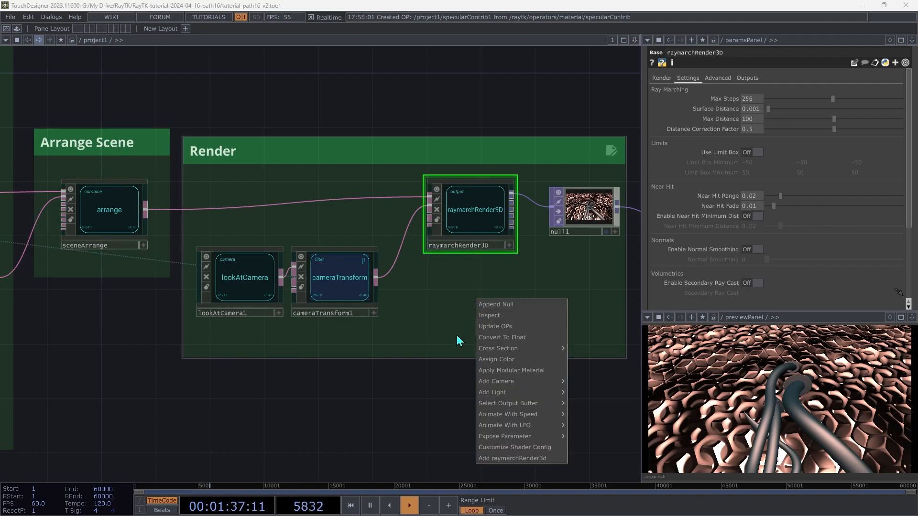
mouse_move(498, 393)
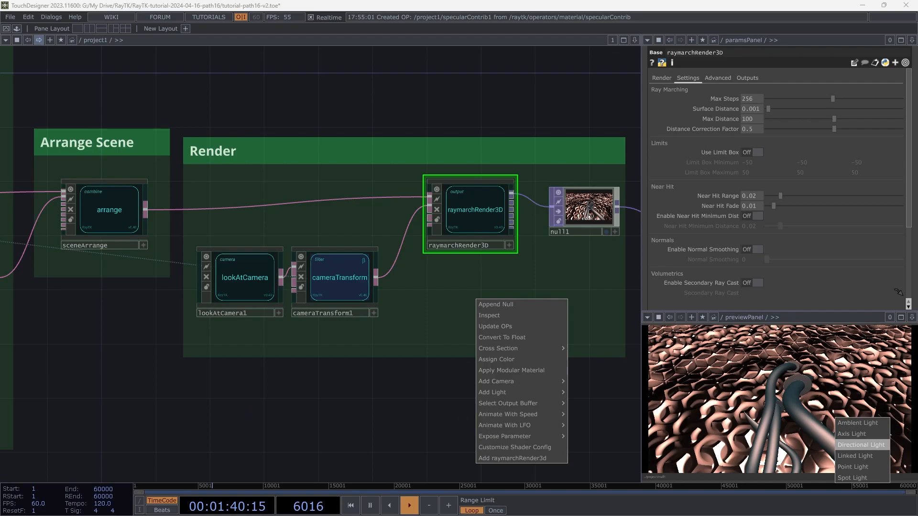
click(278, 447)
drag(293, 385, 436, 305)
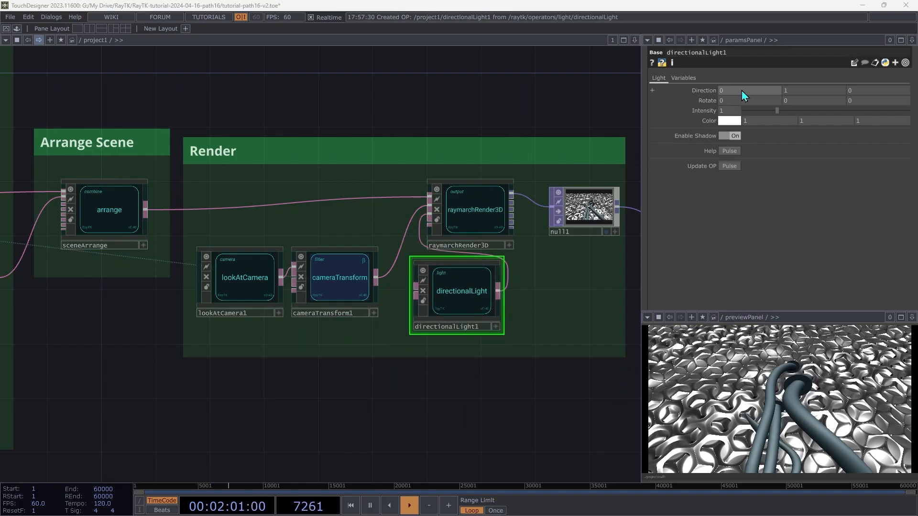
Set the Direction of directionalLight1 to -0.7, 1, 0.3.
middle_drag(758, 96, 748, 76)
mouse_move(854, 91)
middle_down()
mouse_move(851, 74)
mouse_move(863, 75)
middle_up()
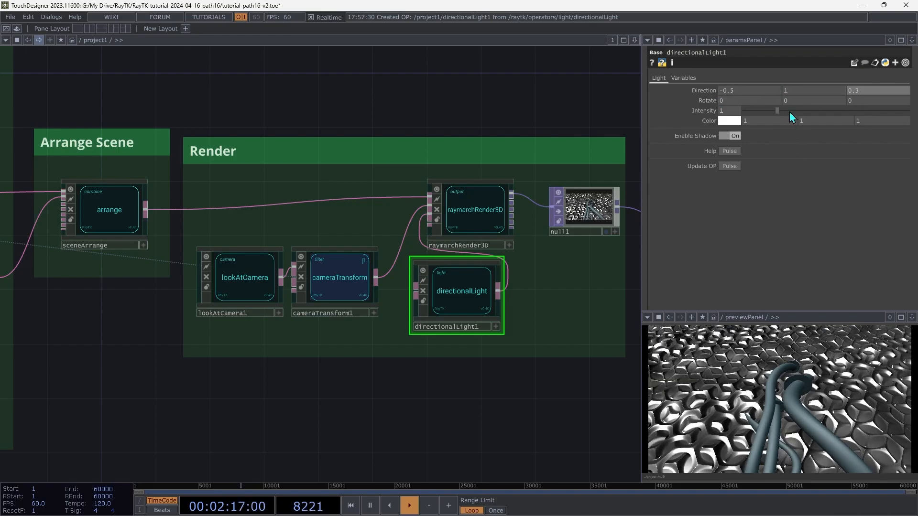
middle_drag(758, 100, 805, 77)
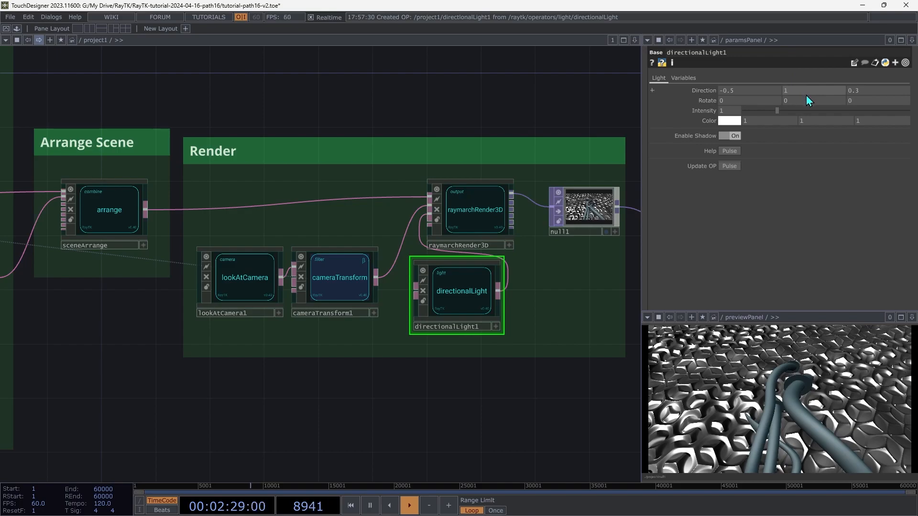
mouse_move(750, 93)
middle_down()
mouse_move(745, 73)
mouse_move(749, 93)
middle_up()
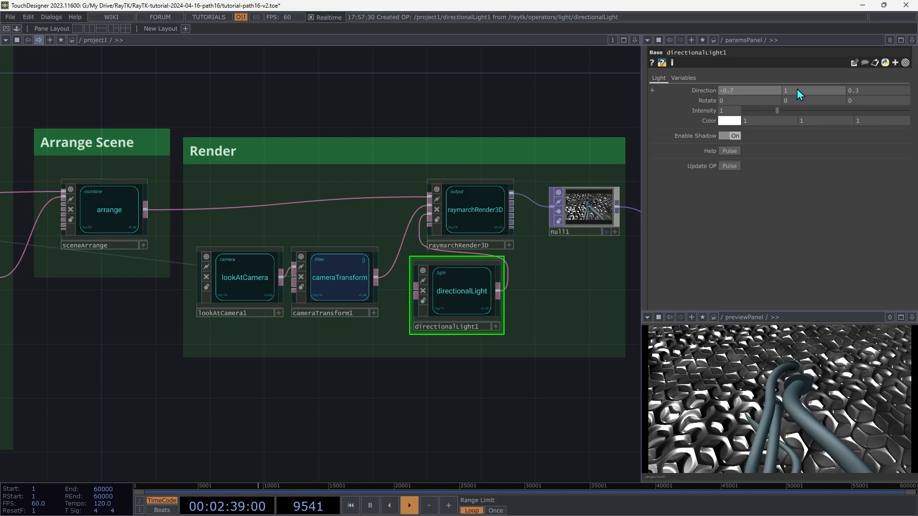
mouse_move(871, 95)
middle_down()
mouse_move(857, 91)
mouse_move(873, 74)
mouse_move(873, 95)
middle_up()
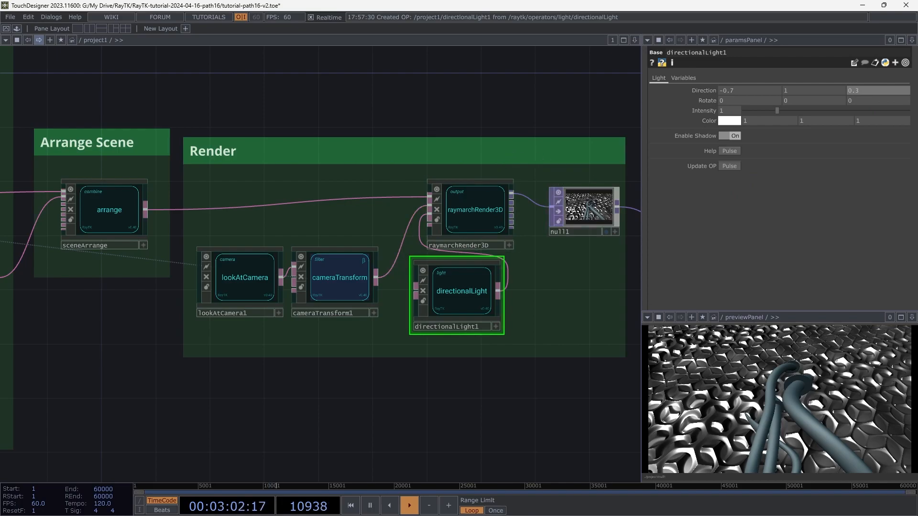
Disable specularContrib1 and set diffuseContrib1's Albedo to 1 and Roughness to about 0.702.
drag(110, 316, 513, 353)
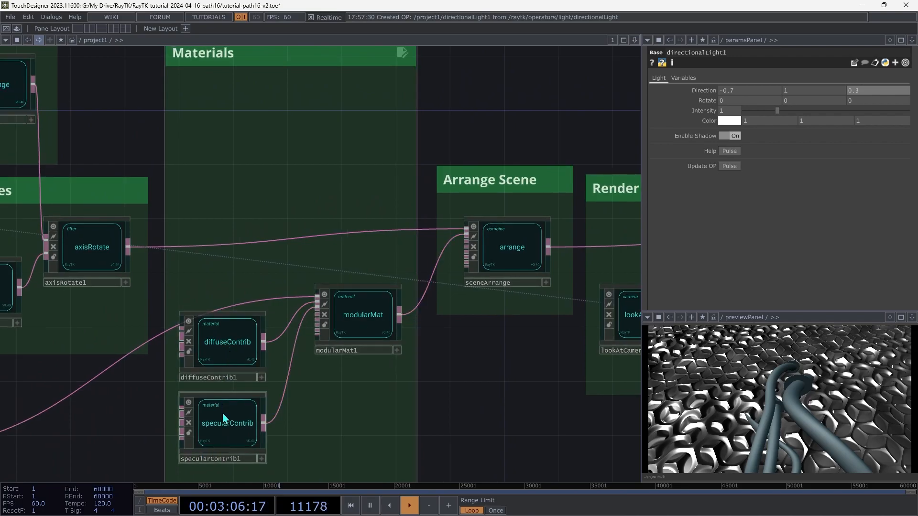
click(227, 432)
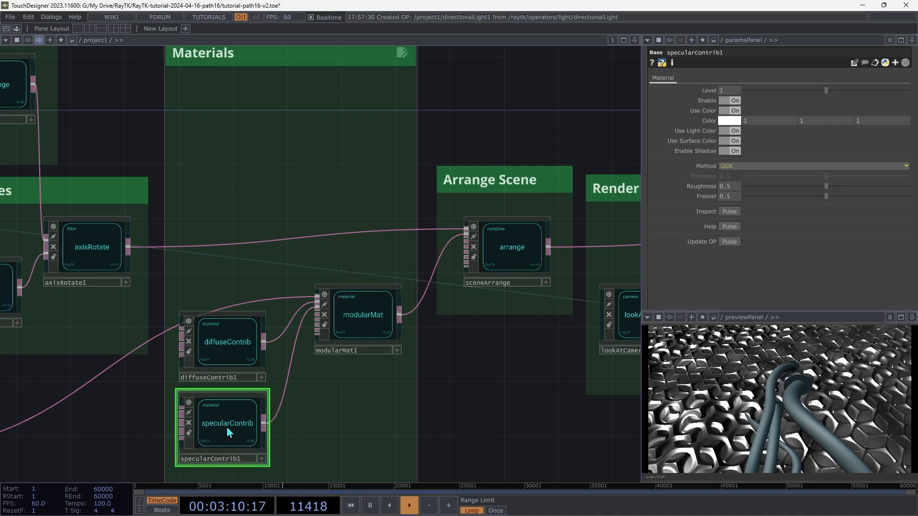
click(736, 102)
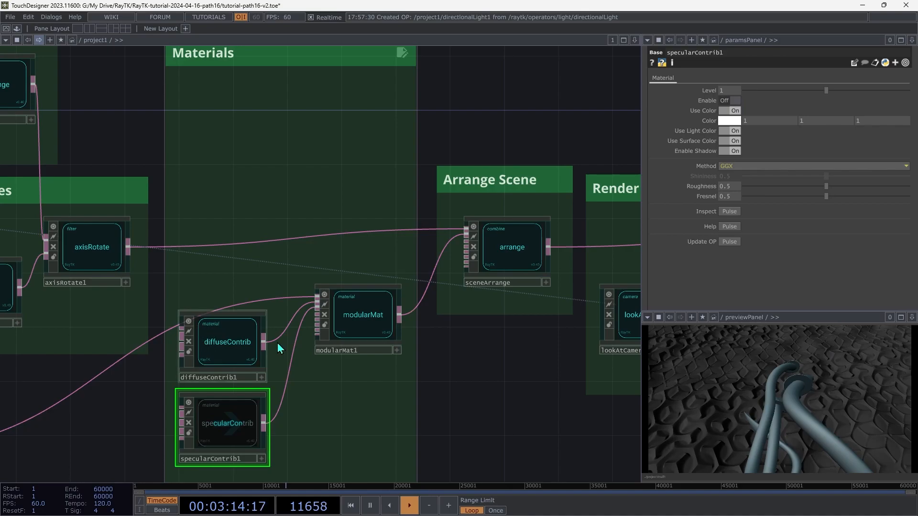
click(243, 334)
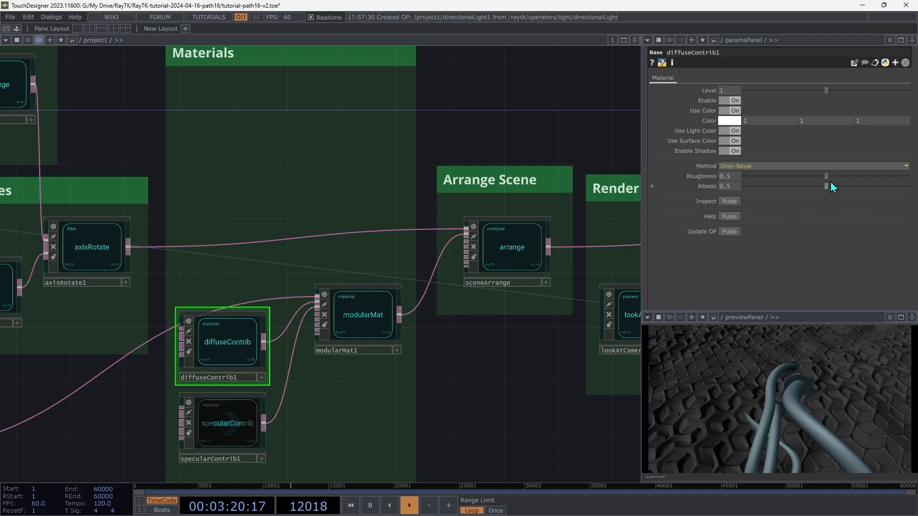
drag(828, 187, 916, 205)
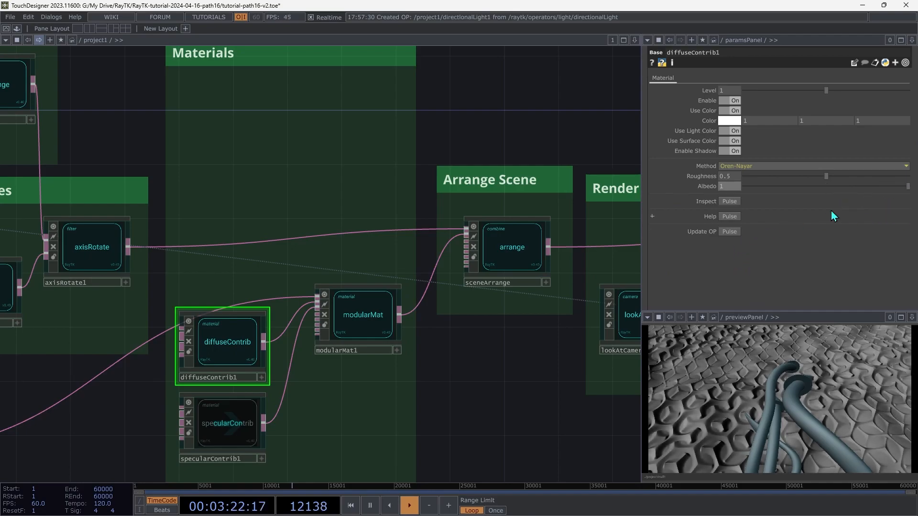
mouse_move(829, 177)
mouse_down()
mouse_move(872, 187)
mouse_move(861, 191)
mouse_up()
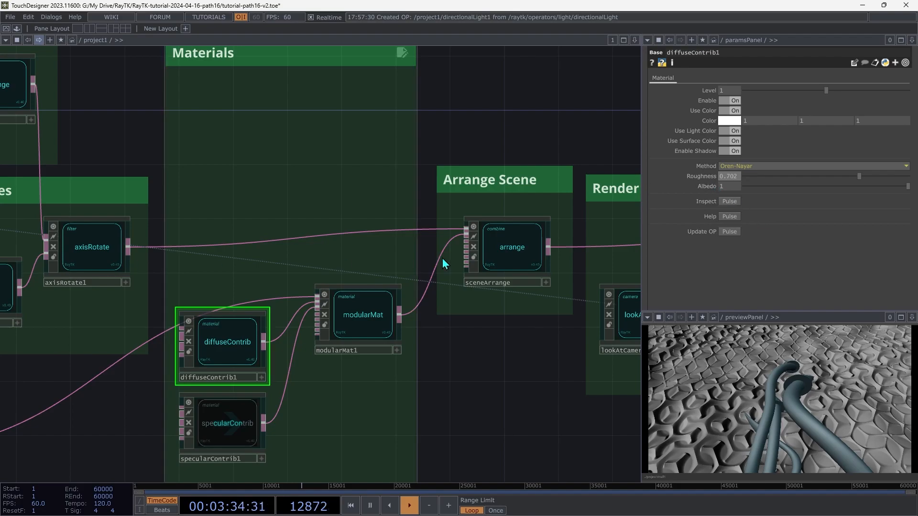
Re-enable the specularContrib1 contribution.
click(227, 425)
click(724, 102)
click(724, 101)
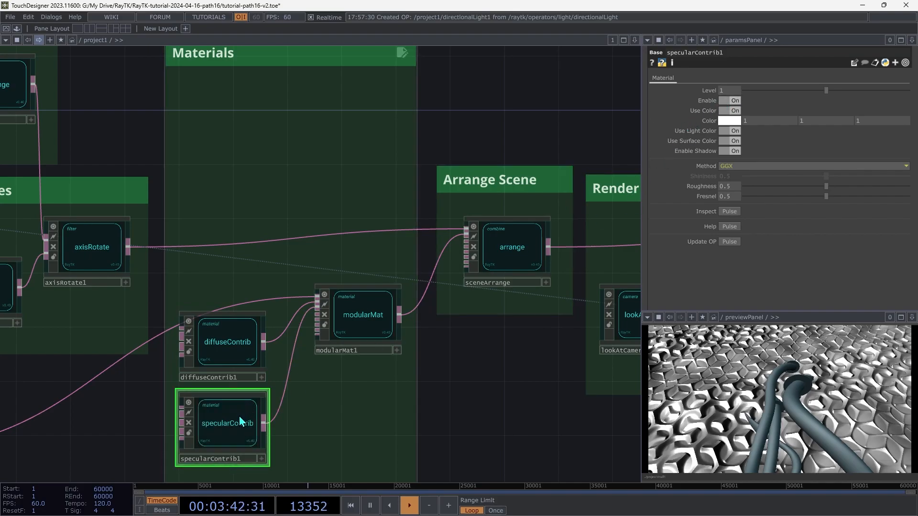
Give diffuseContrib1 a light green color of about 0.8, 1, 0.76.
click(234, 338)
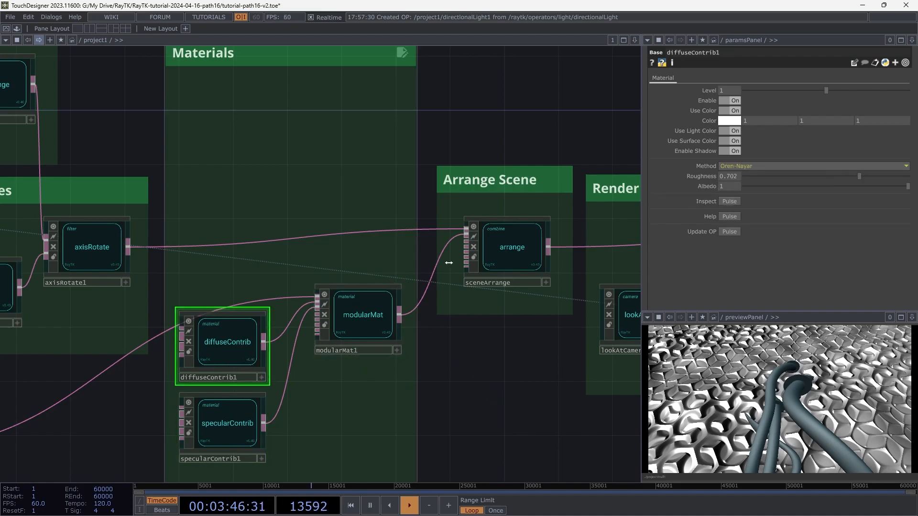
click(732, 122)
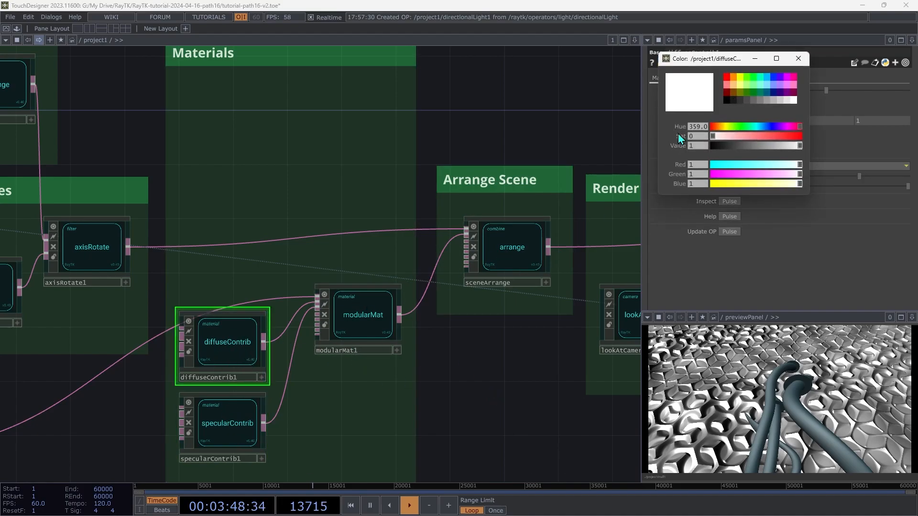
mouse_move(727, 129)
mouse_down()
mouse_move(736, 131)
mouse_move(728, 138)
mouse_move(742, 134)
mouse_up()
click(735, 136)
click(797, 61)
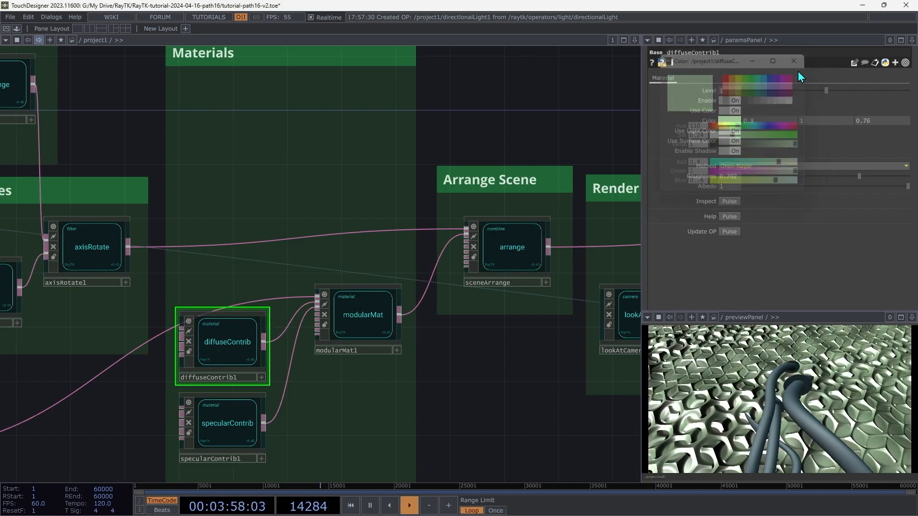
Tint specularContrib1 a pale orange color of about 1, 0.87, 0.765.
click(228, 433)
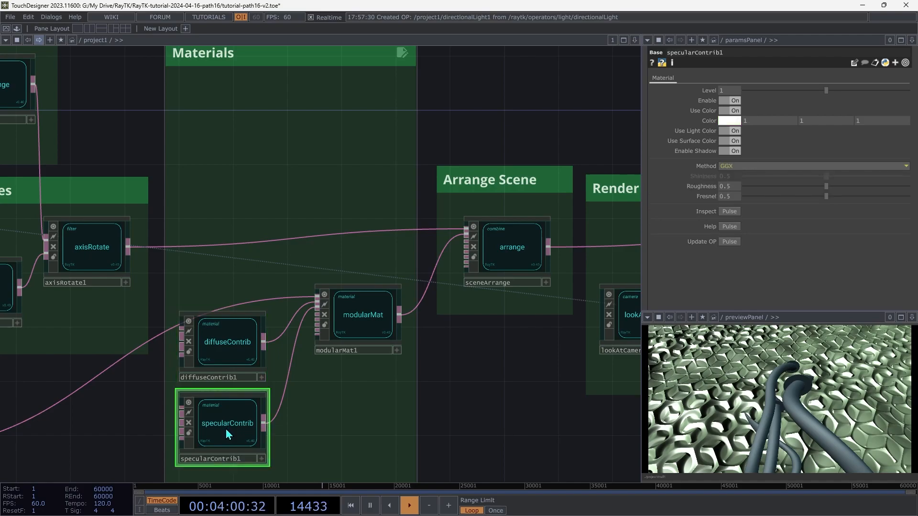
click(730, 121)
drag(721, 128, 733, 138)
click(798, 58)
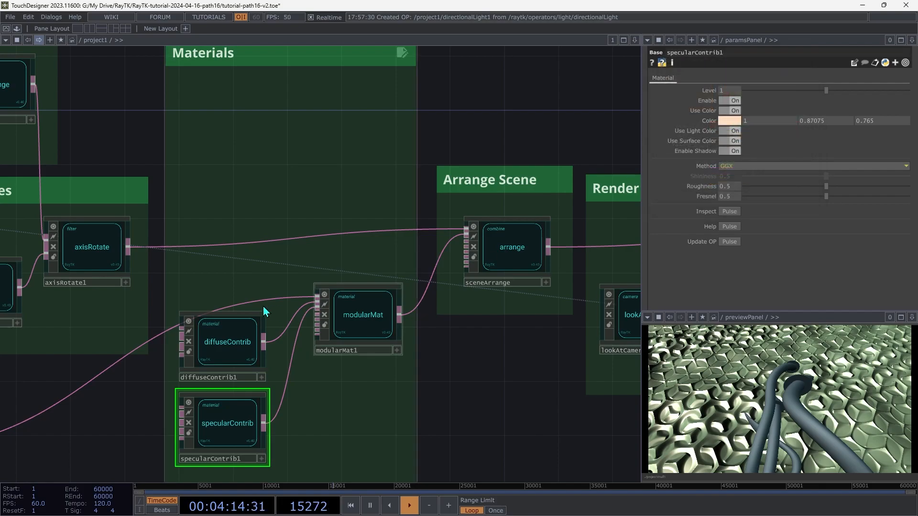
Reduce the saturation of diffuseContrib1's green color to about 0.147.
click(240, 336)
click(729, 121)
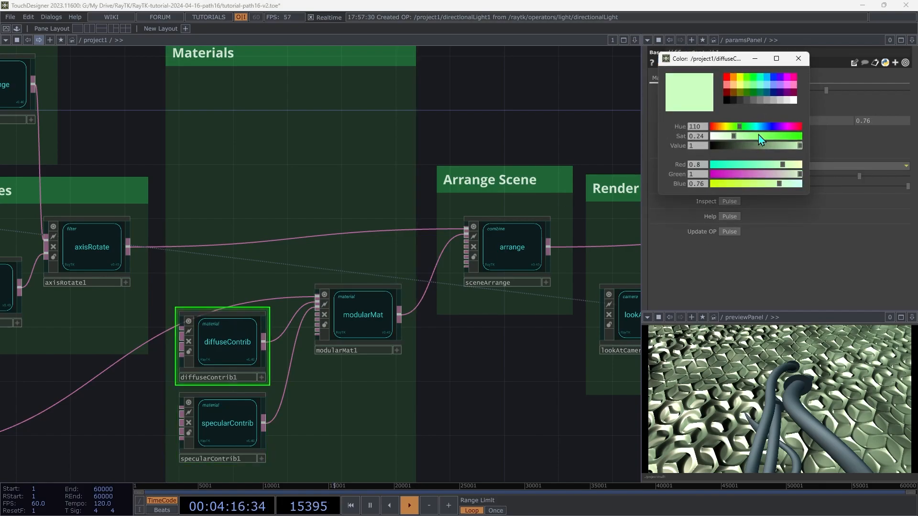
drag(739, 139, 726, 138)
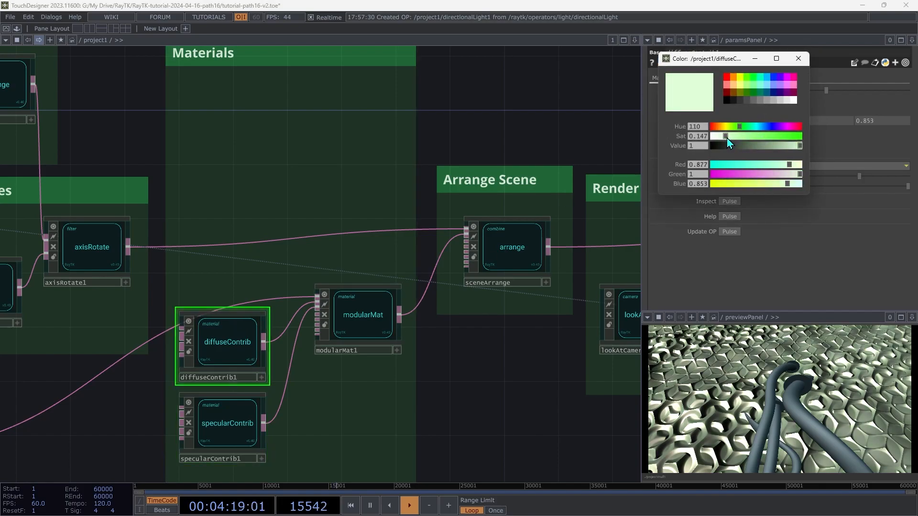
click(798, 58)
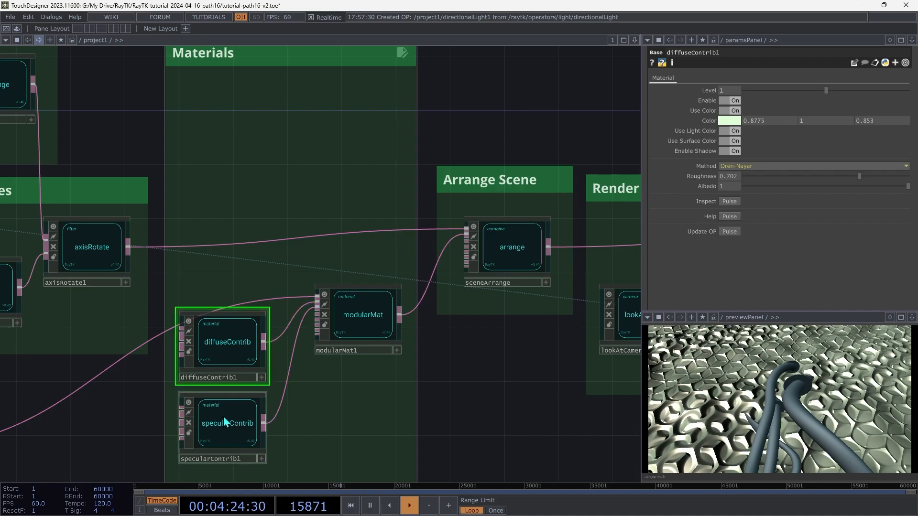
Set specularContrib1's Roughness to 0.9 and Fresnel to 0.8.
click(213, 430)
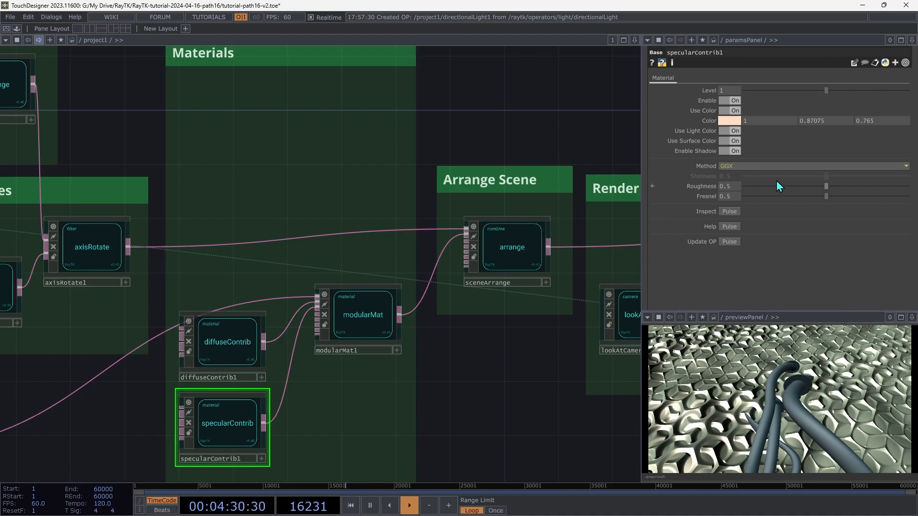
middle_drag(735, 187, 775, 188)
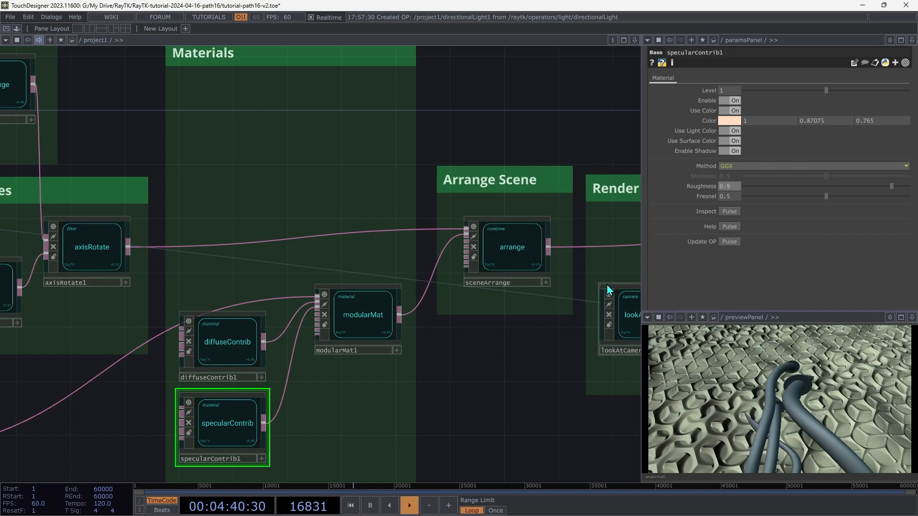
middle_drag(738, 194, 760, 194)
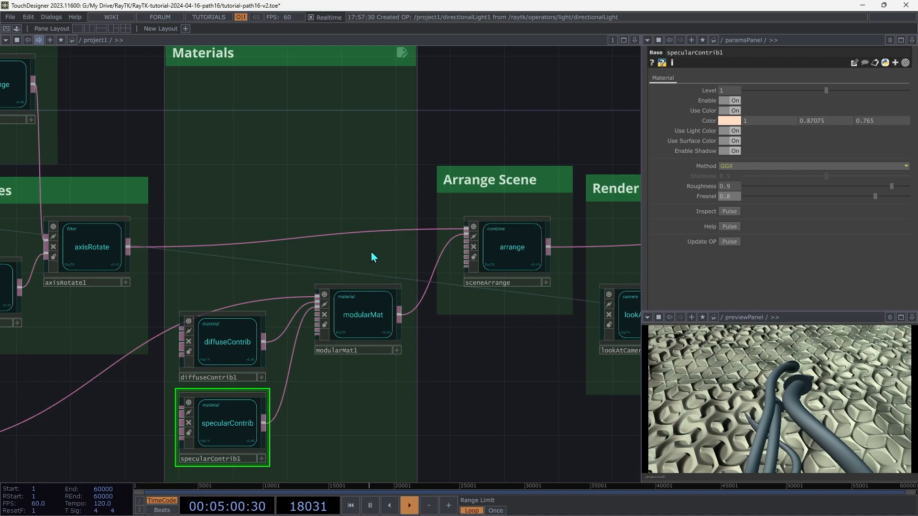
Duplicate modularMat1 with its diffuse and specular contributions and place the copies above the originals in the Materials group.
drag(378, 254, 213, 440)
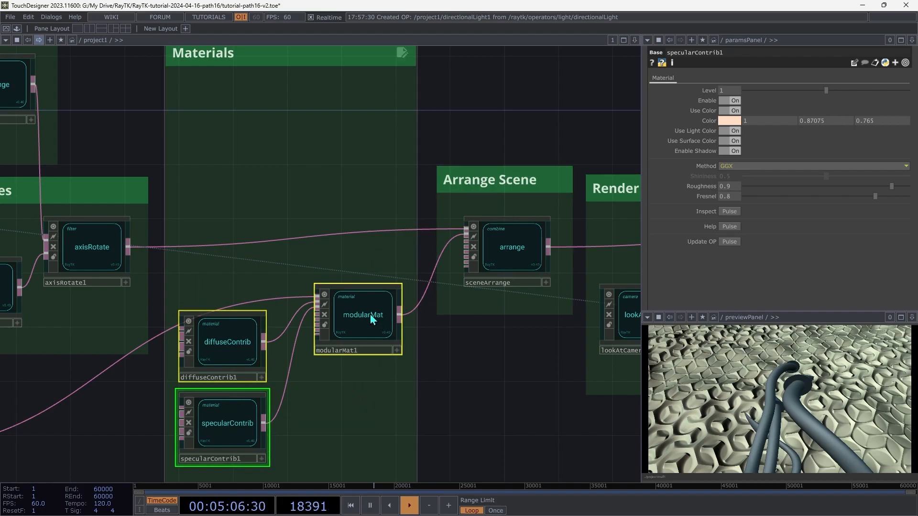
key(ctrl+c)
key(ctrl+v)
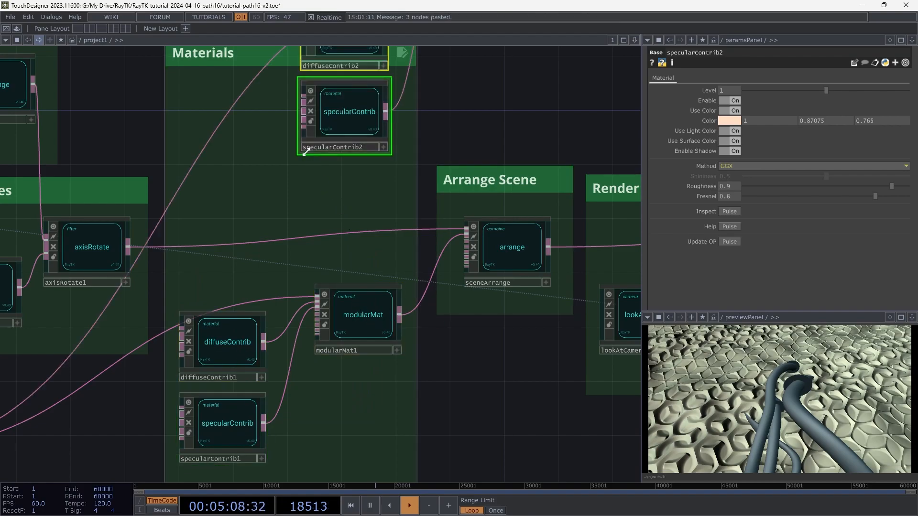
drag(368, 106, 245, 240)
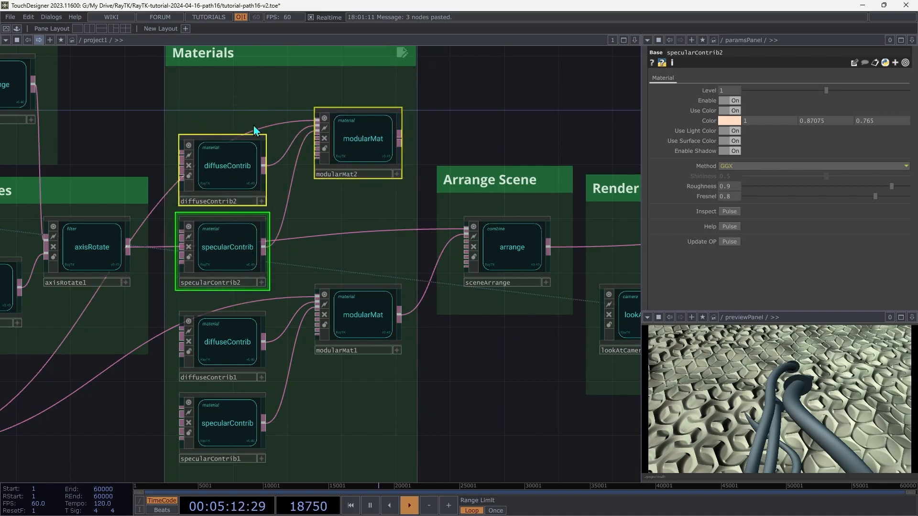
click(246, 92)
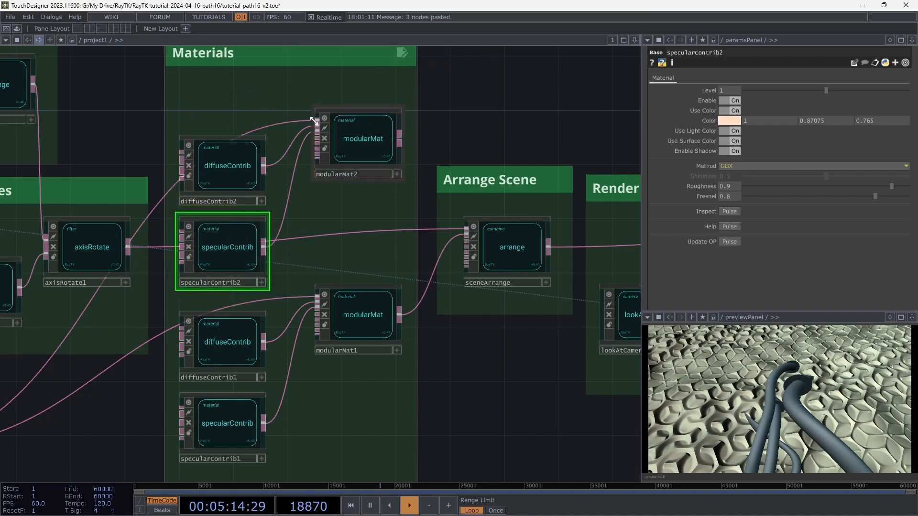
Rewire the twisted snakes from axisRotate1 through modularMat2 into sceneArrange, removing the landscape's connection to modularMat2.
click(317, 120)
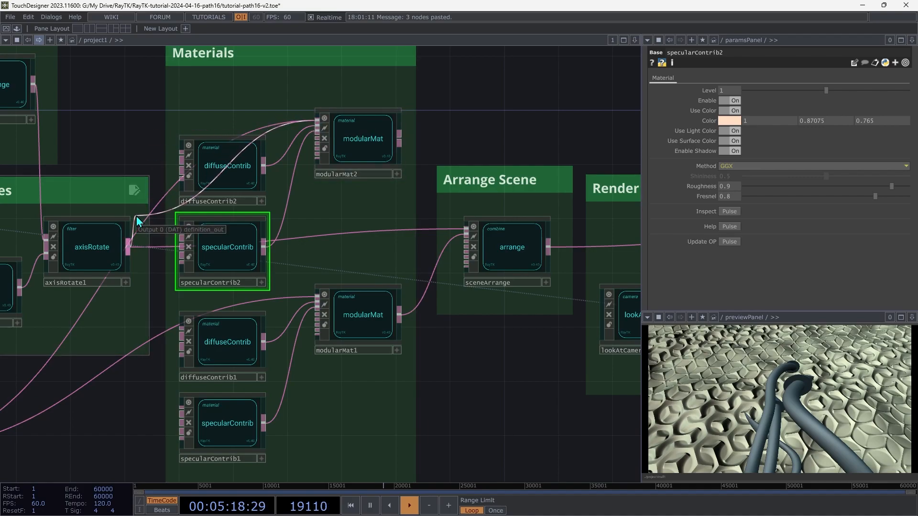
click(136, 219)
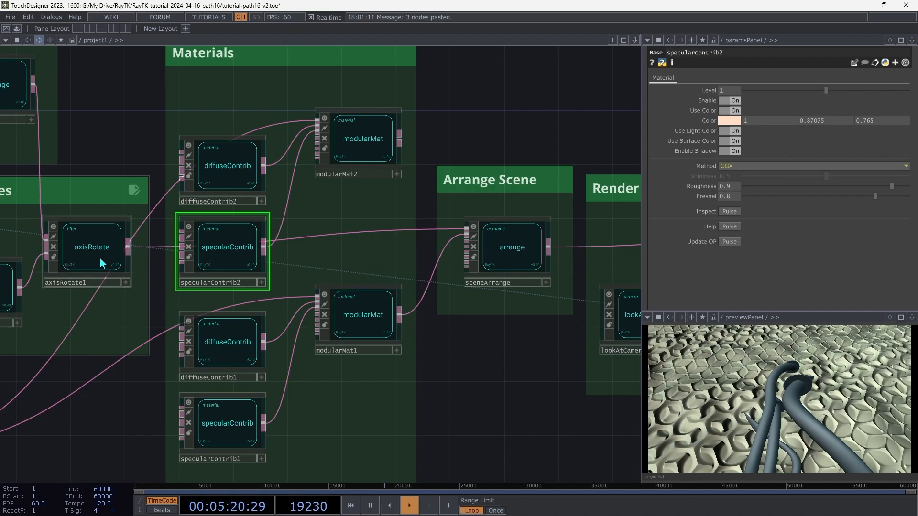
click(400, 142)
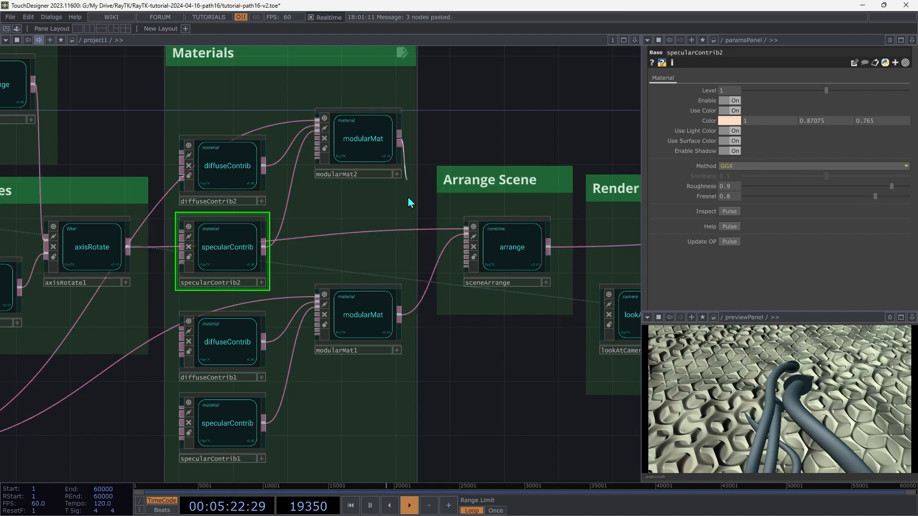
click(404, 233)
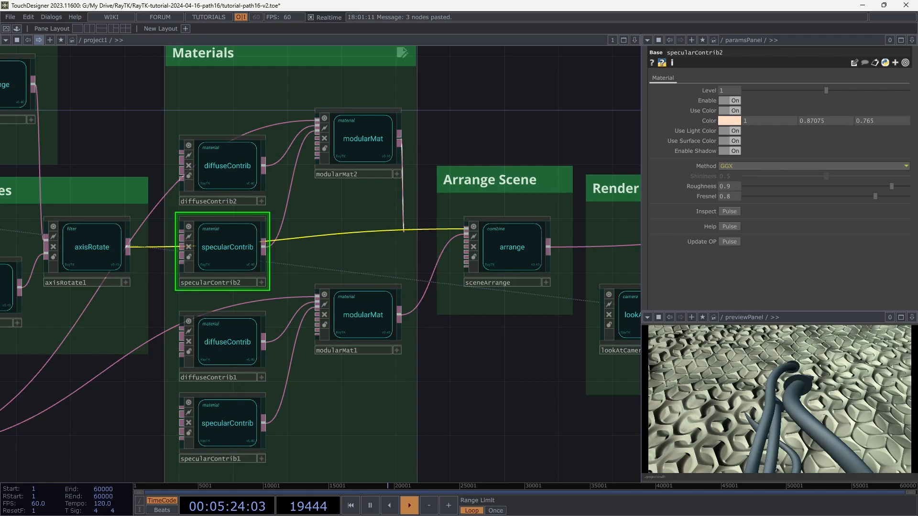
click(404, 231)
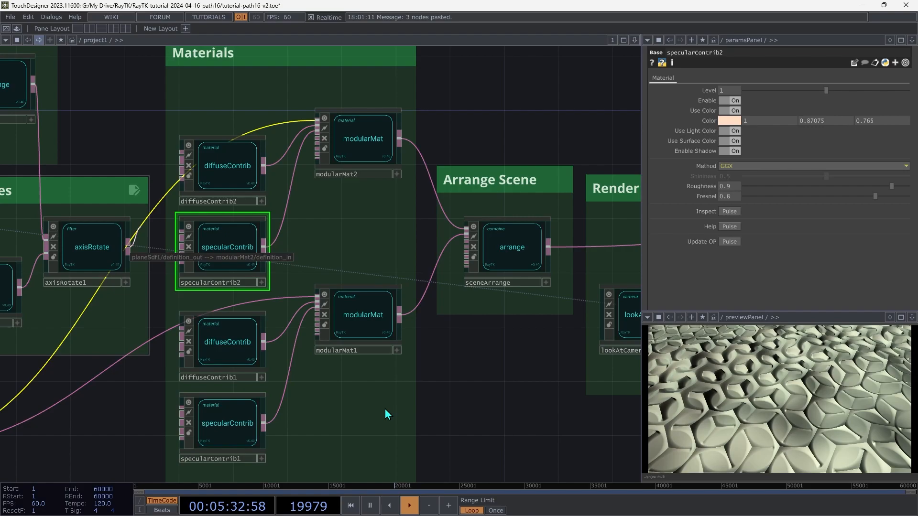
key(Delete)
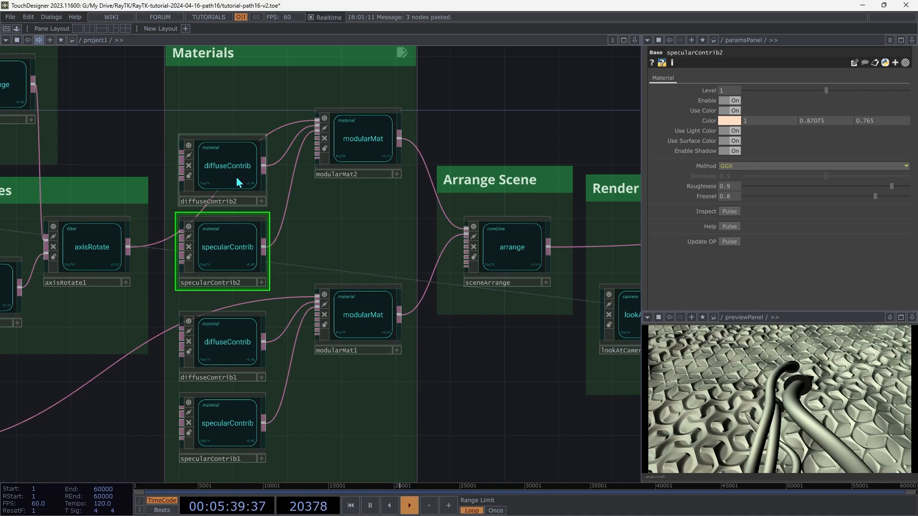
Set diffuseContrib2's Roughness to about 0.402 and its color to a light blue with hue 199 and saturation 0.617.
click(236, 173)
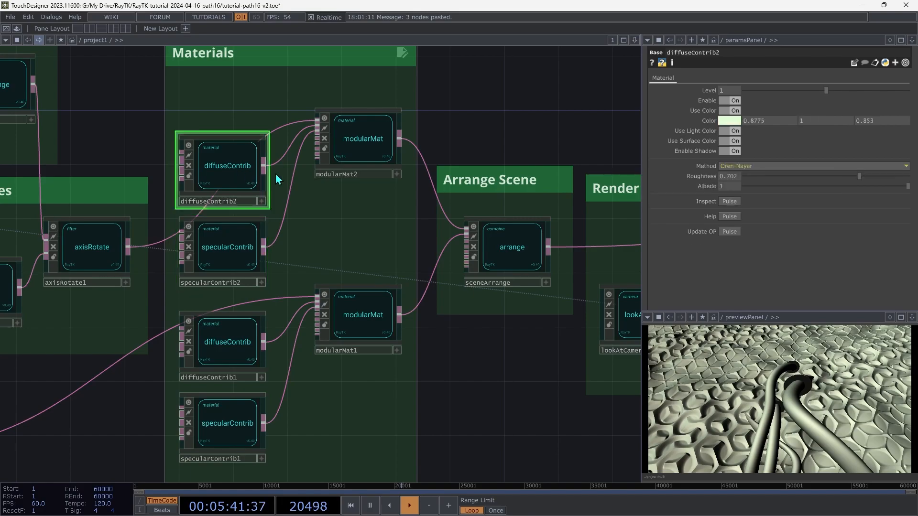
drag(858, 180, 808, 197)
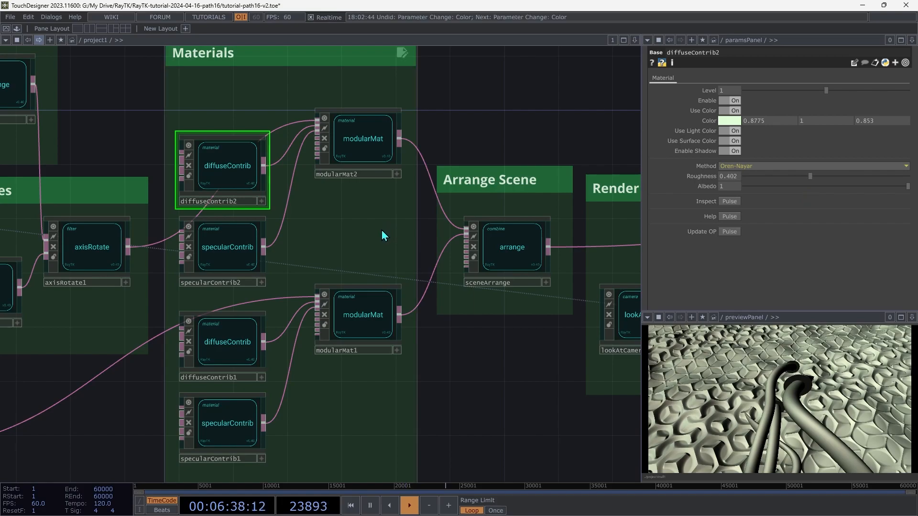
click(739, 122)
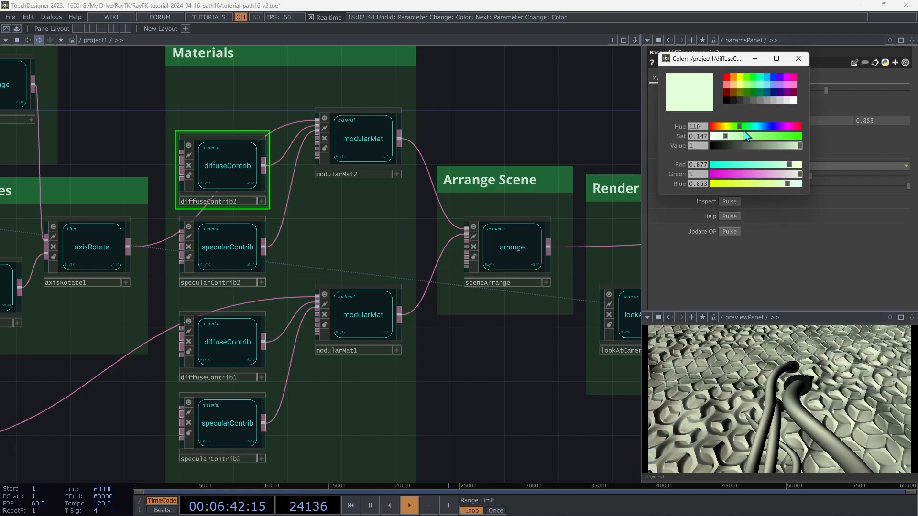
drag(746, 128, 767, 149)
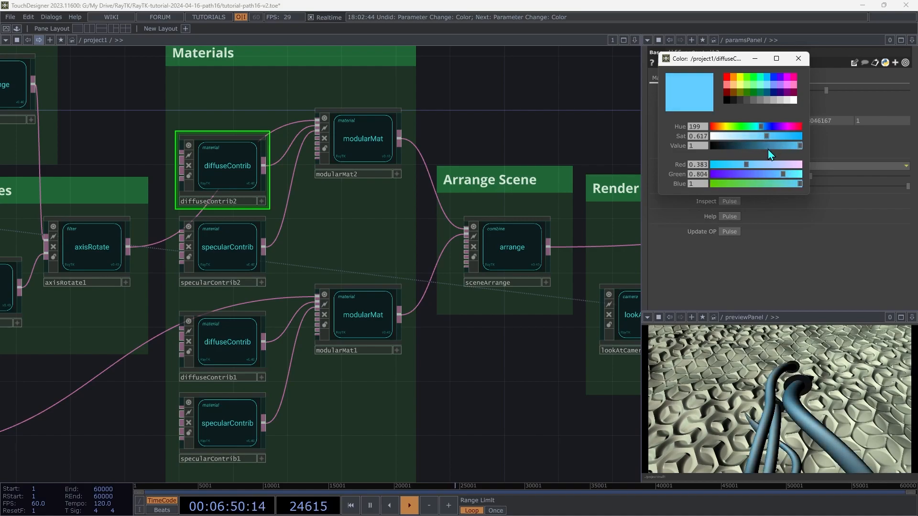
click(797, 59)
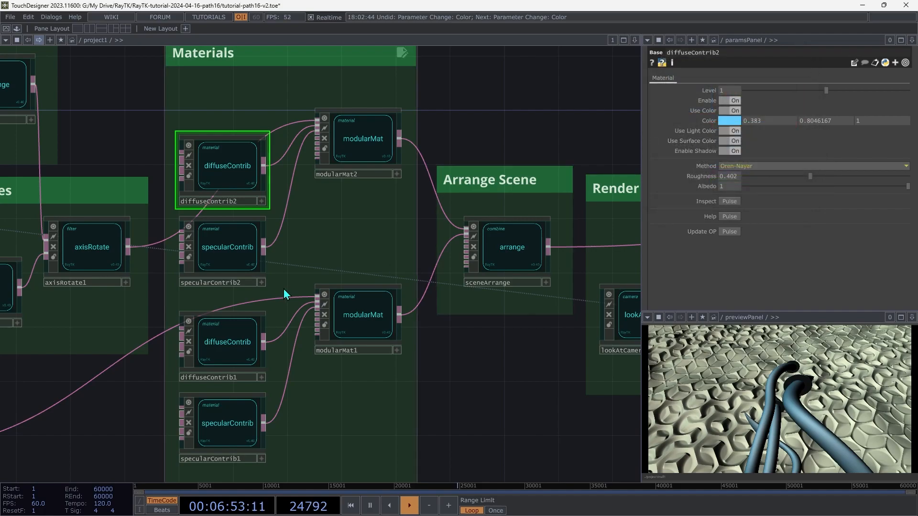
Set specularContrib2's color to a saturated orange of 1, 0.55, 0 and its Roughness to about 0.539.
click(234, 247)
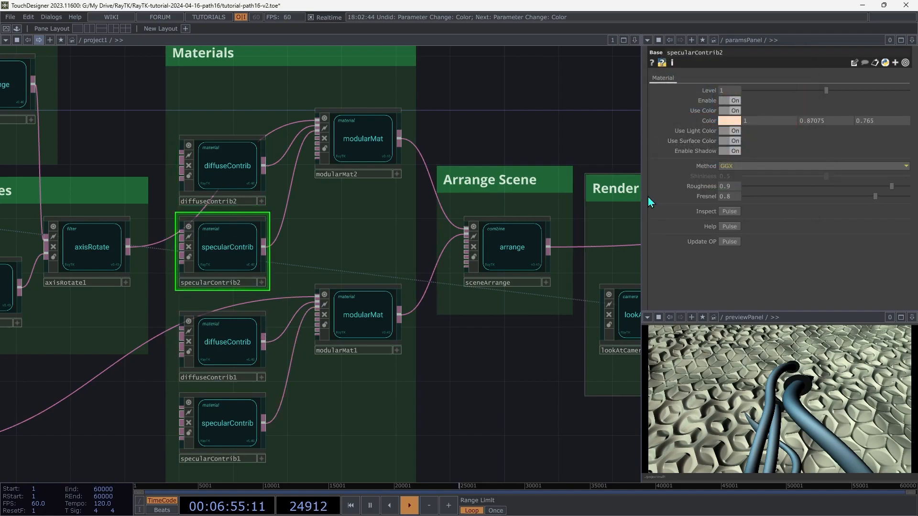
click(729, 121)
drag(736, 139, 803, 155)
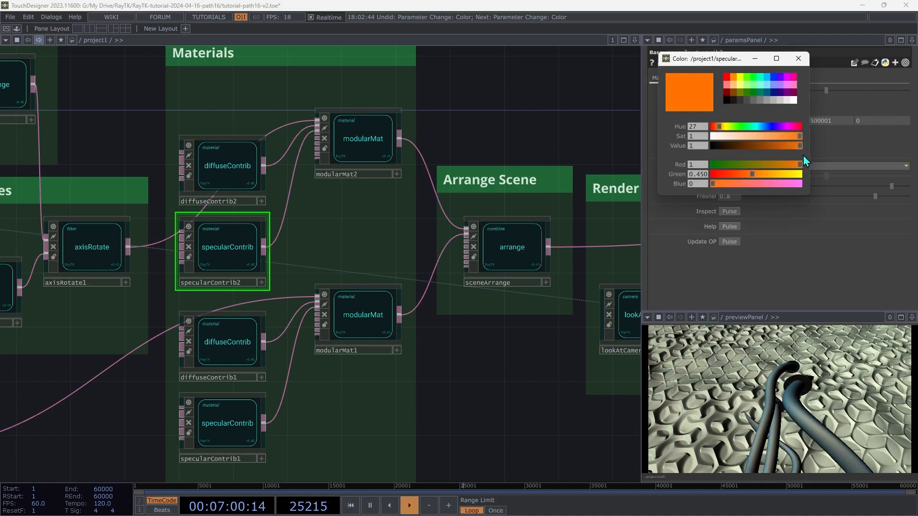
drag(716, 125, 723, 131)
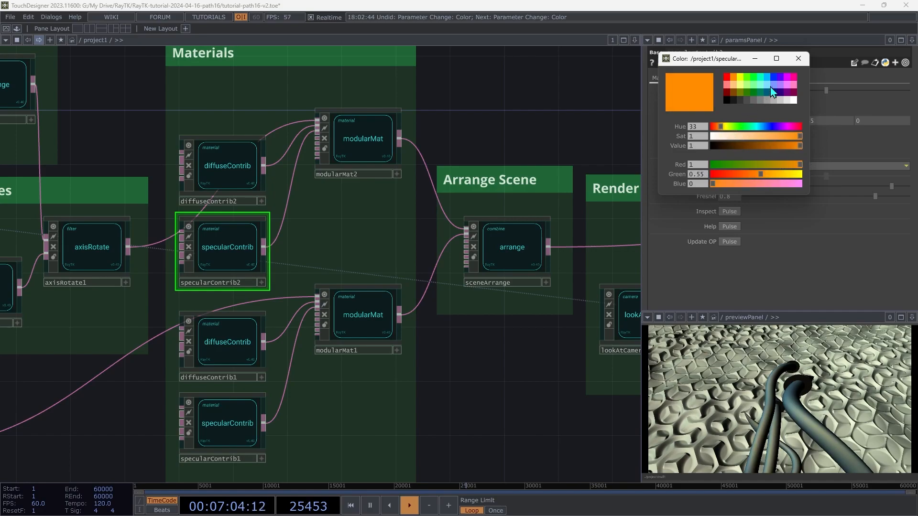
click(806, 62)
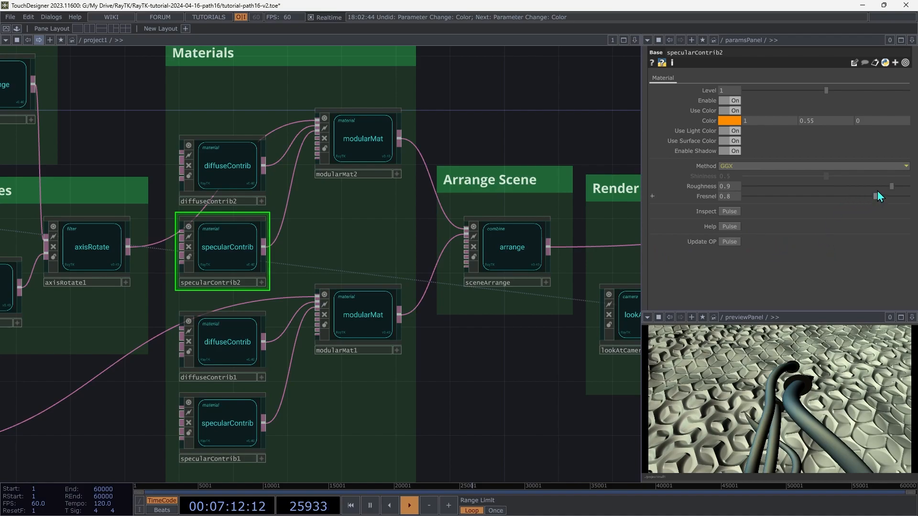
drag(889, 186, 832, 193)
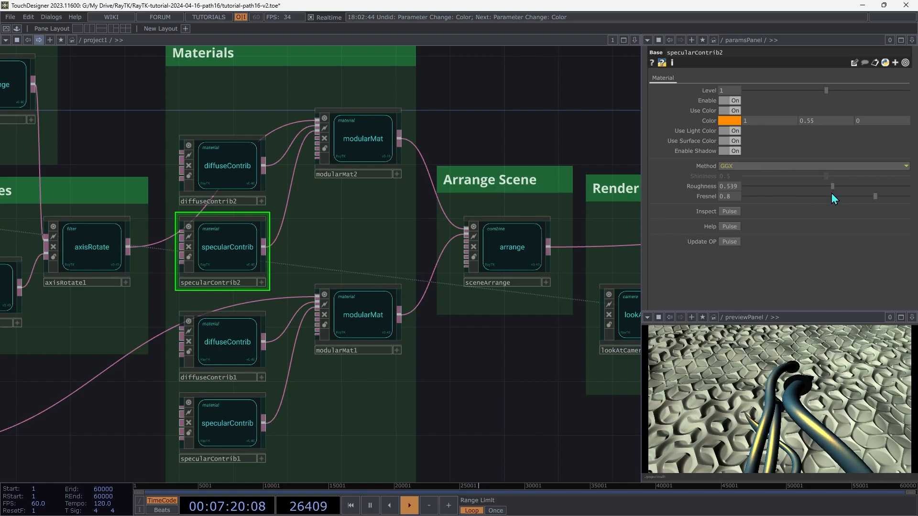
Shift diffuseContrib2's hue to a deeper blue, with a color of about 0.383, 0.743, 1.
click(244, 168)
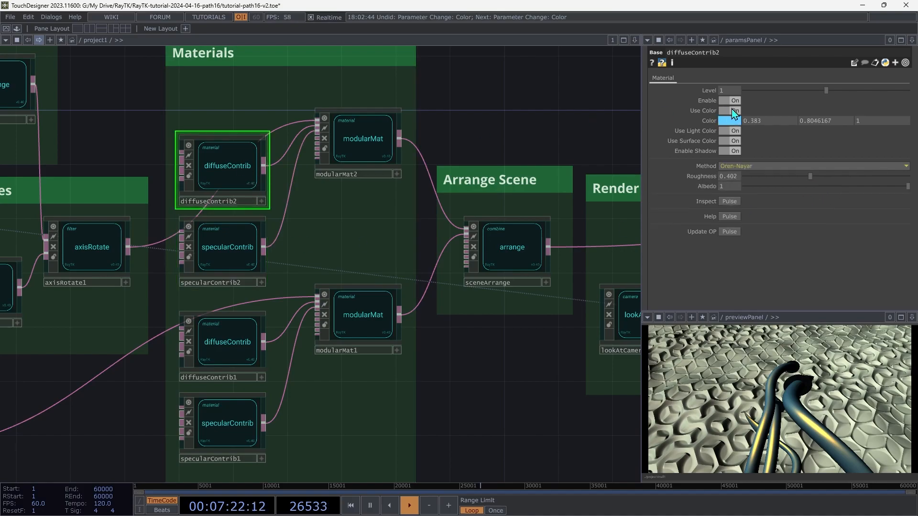
click(729, 120)
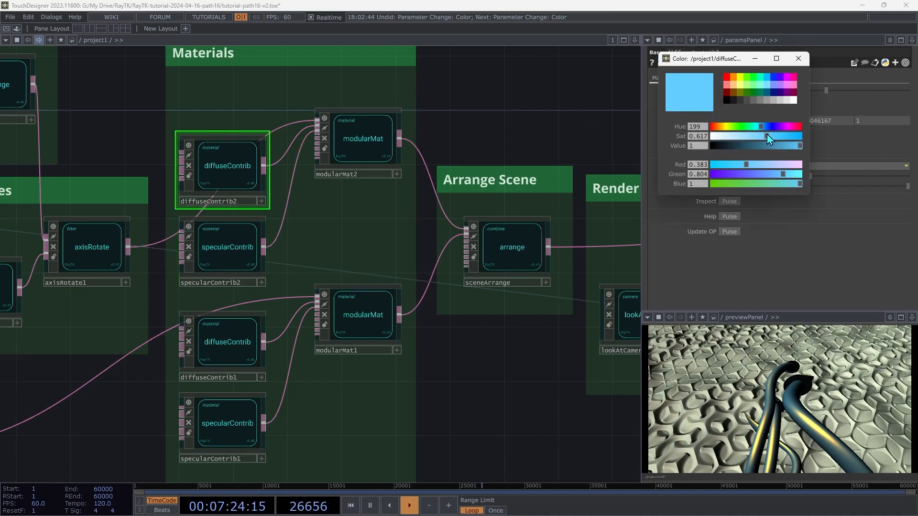
drag(762, 130, 762, 133)
click(798, 58)
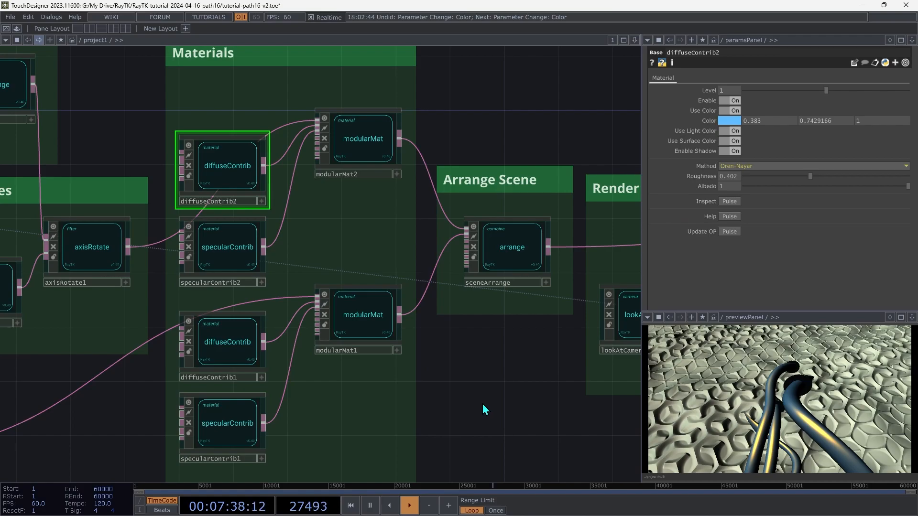
Animate the Phase of waveField2 in the Landscape group with a speed generator.
key(h)
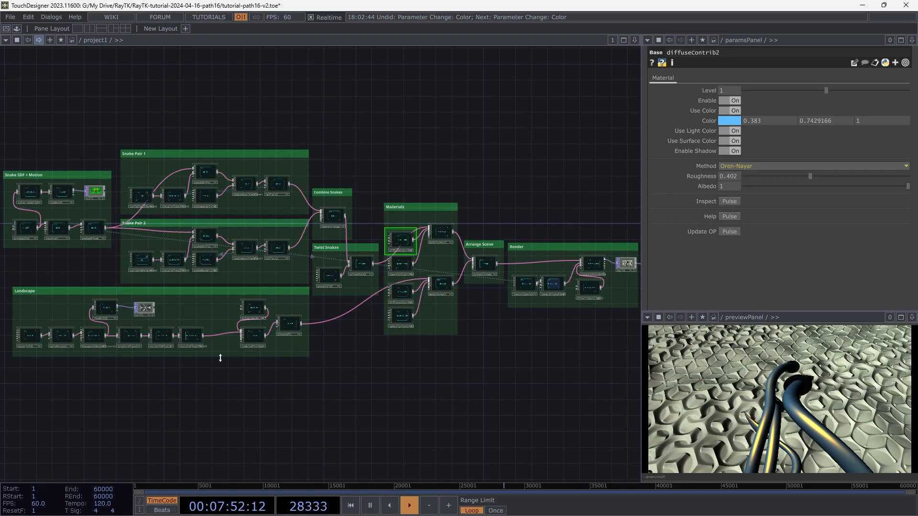
scroll(220, 358, up, 8)
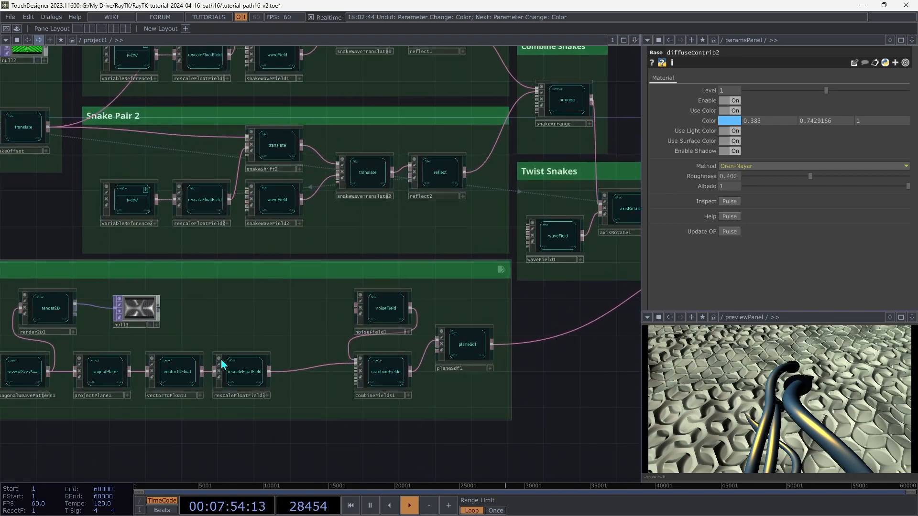
click(99, 303)
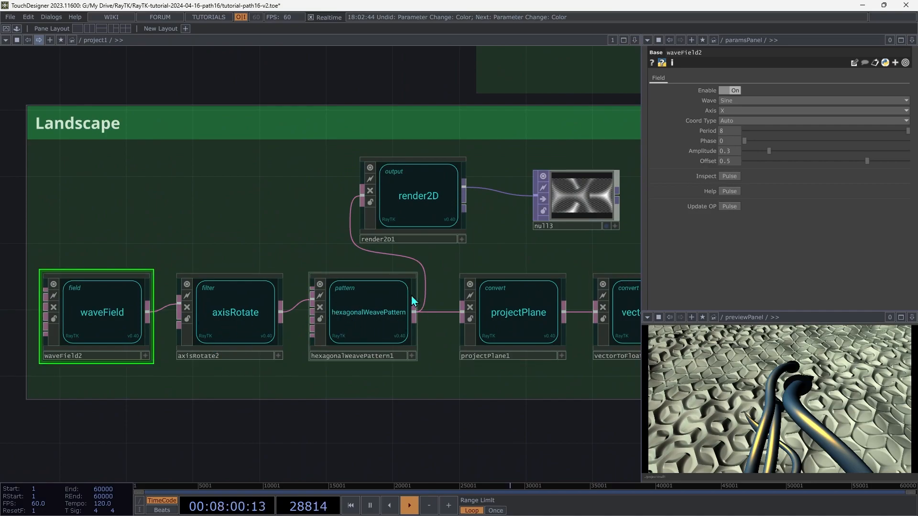
right_click(294, 428)
mouse_move(293, 421)
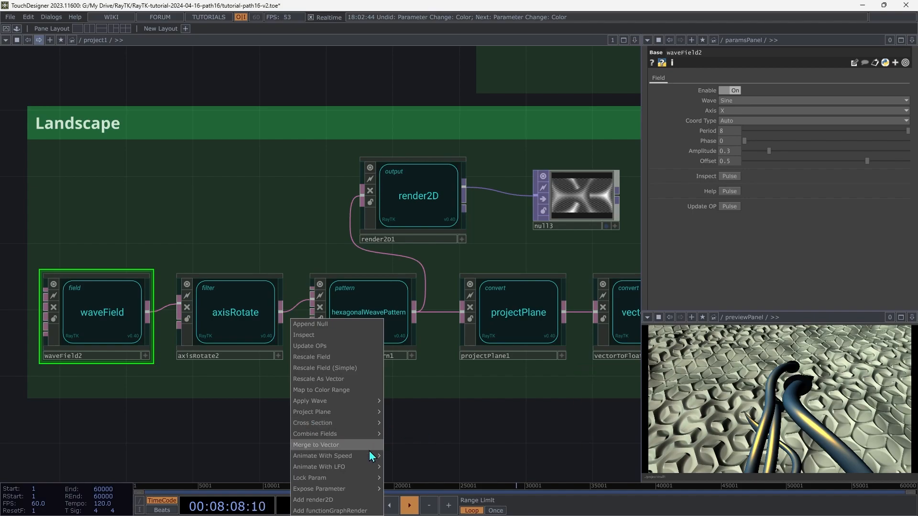
mouse_move(371, 456)
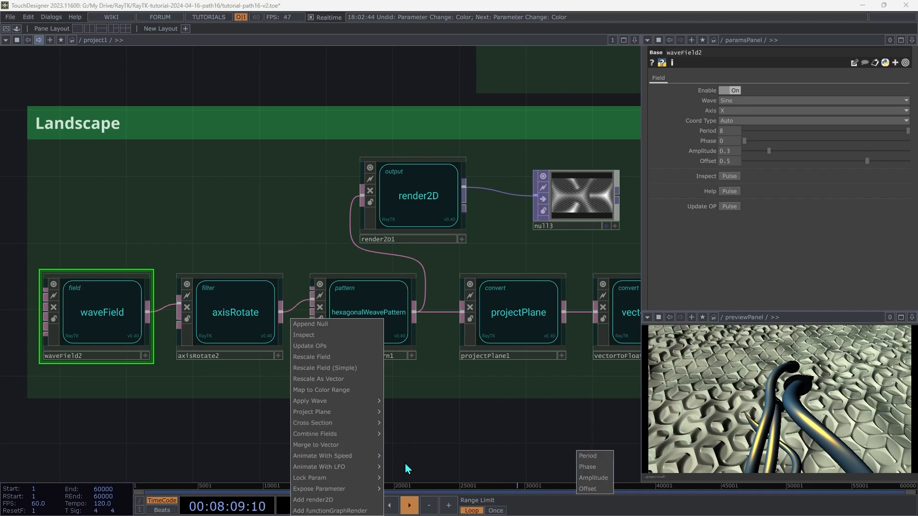
click(596, 466)
Place the Phase speed generator and its values null above waveField2 and axisRotate2 inside the Landscape group.
click(156, 377)
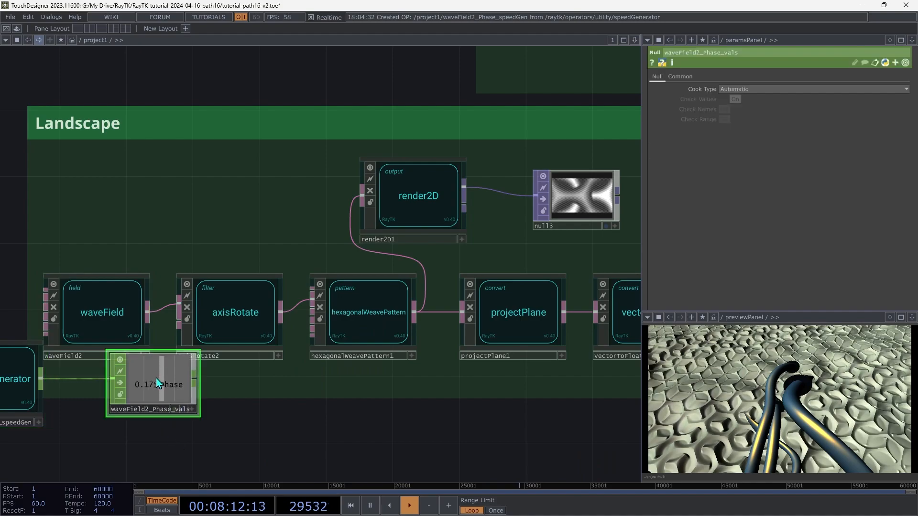
drag(21, 388, 122, 218)
click(119, 217)
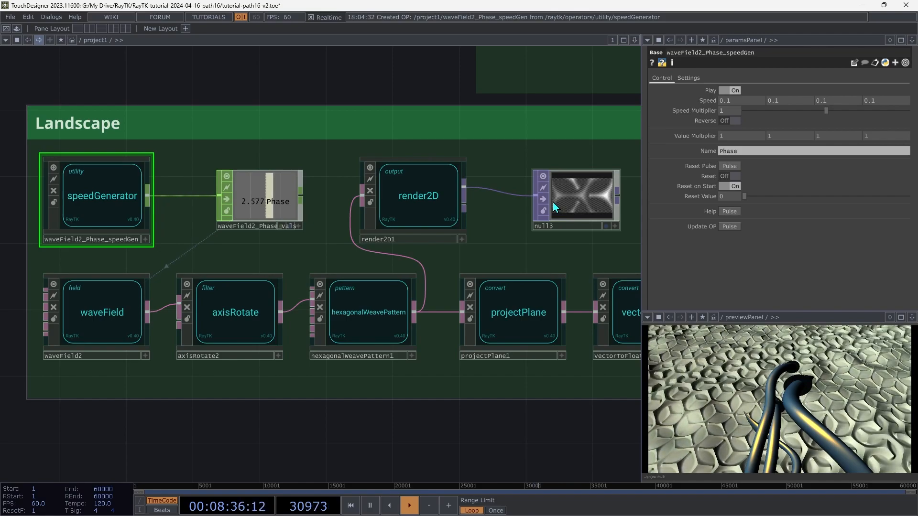
Animate snakeOffset's Distance with a speed generator and place the new nodes below the chain in the Snake SDF + Motion group.
key(h)
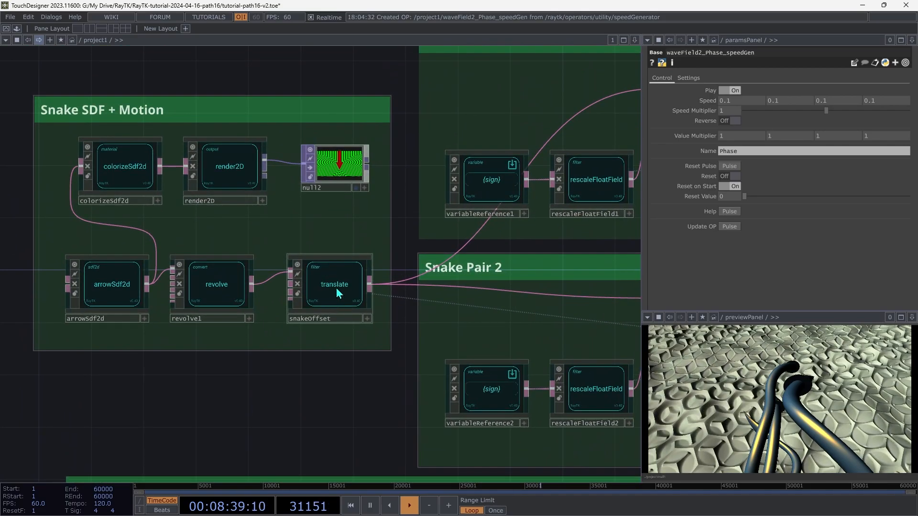
click(338, 292)
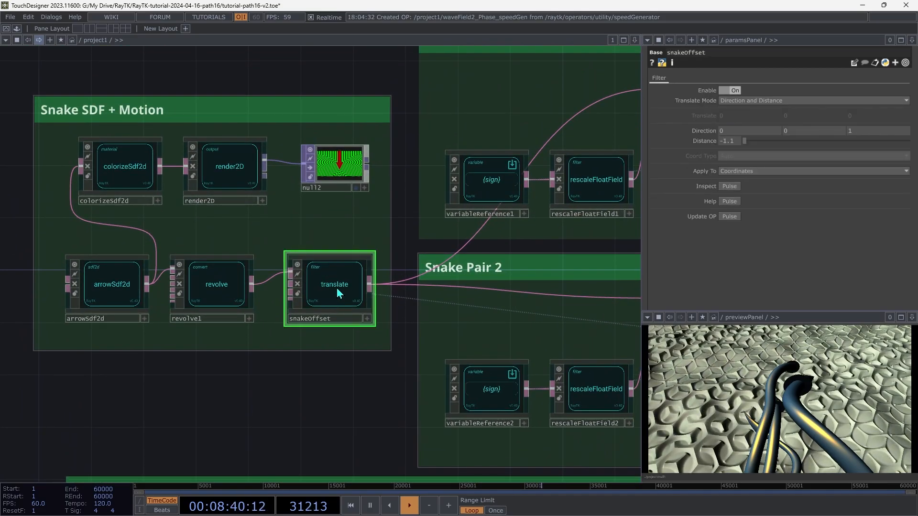
right_click(329, 378)
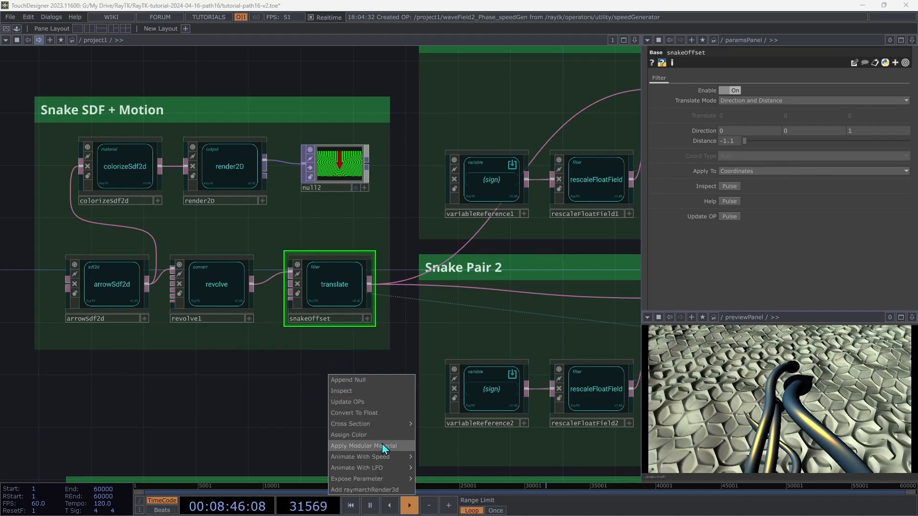
mouse_move(392, 456)
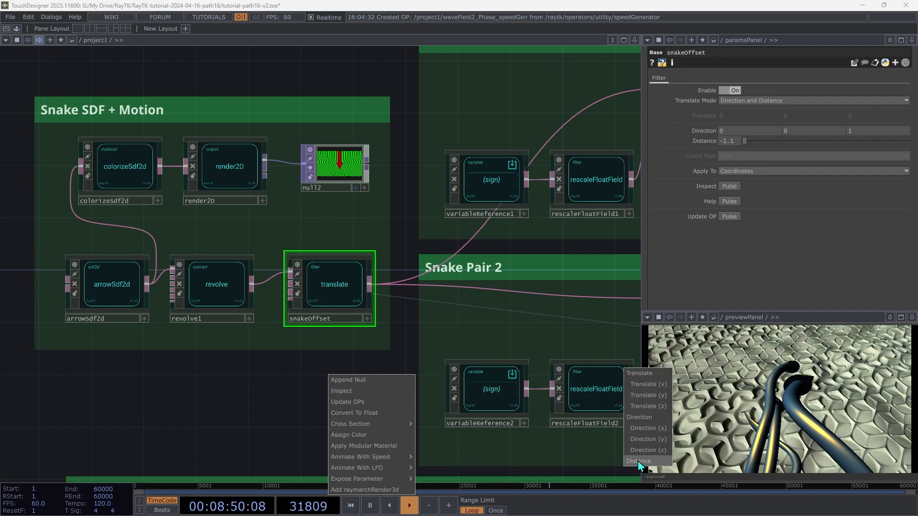
click(640, 461)
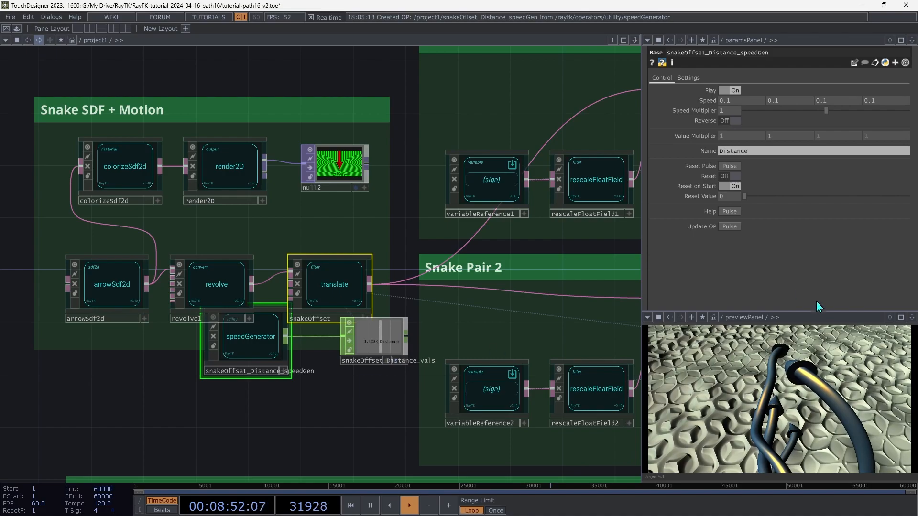
click(375, 337)
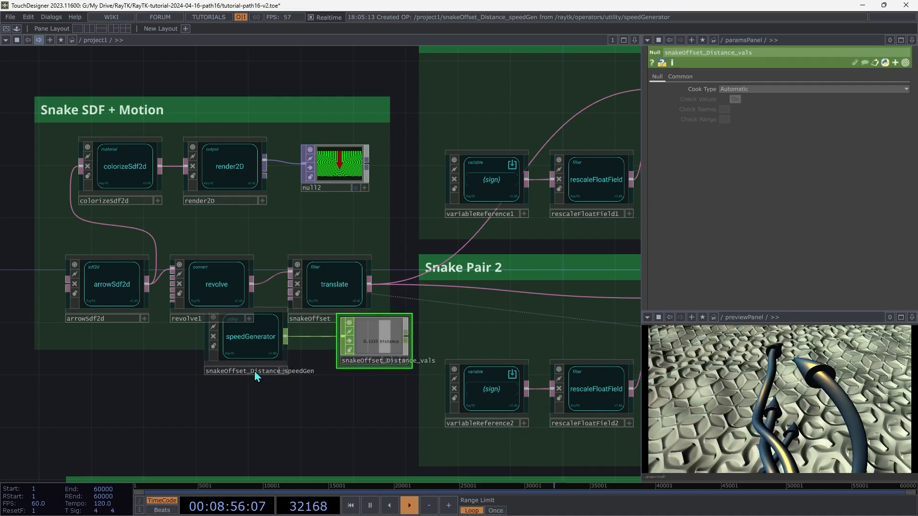
drag(368, 340, 329, 390)
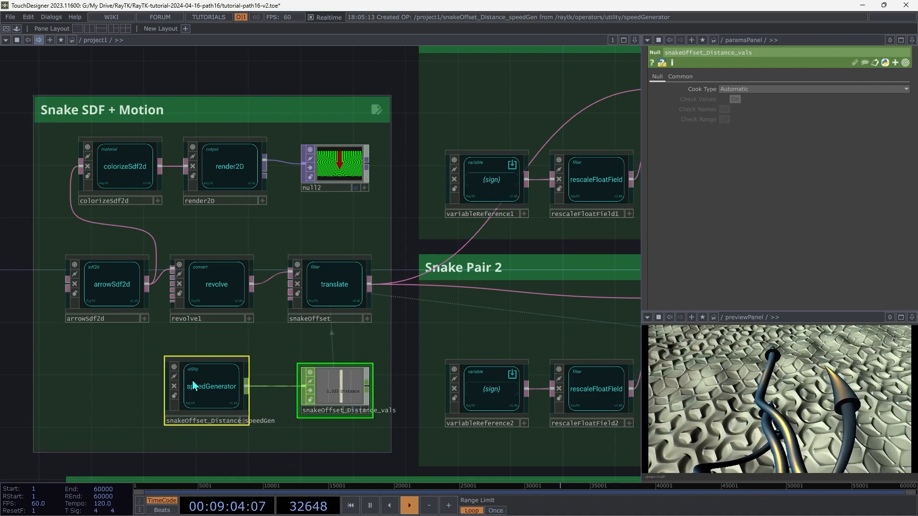
Set the first Speed value of snakeOffset's Distance speed generator to 1.3 and turn on Reverse.
click(210, 387)
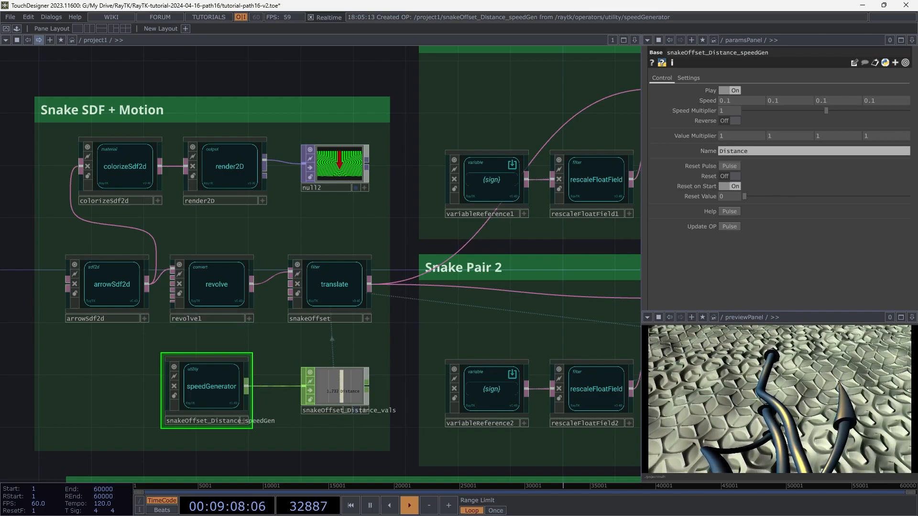
middle_drag(742, 100, 748, 89)
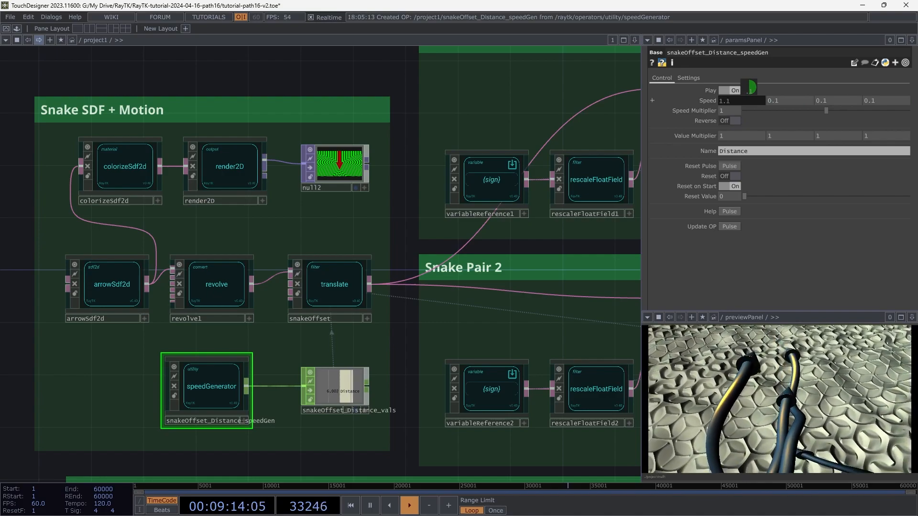
middle_drag(748, 88, 747, 90)
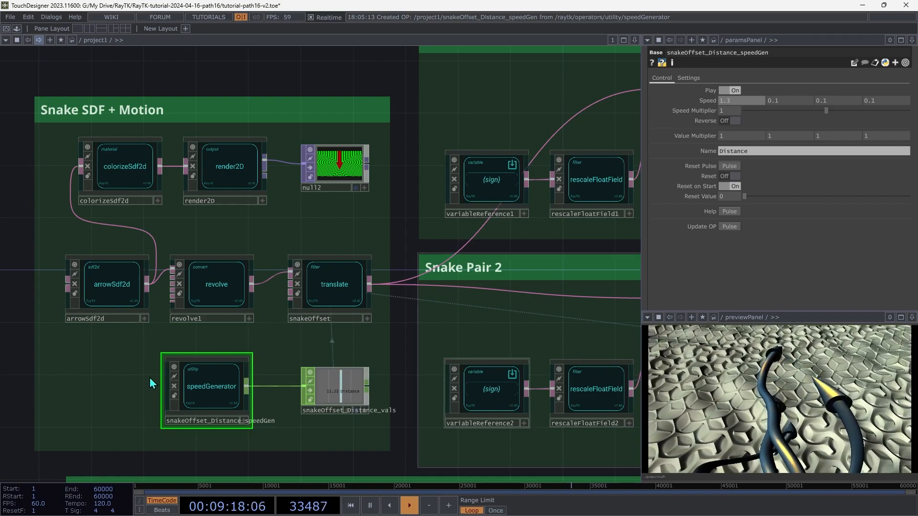
click(734, 122)
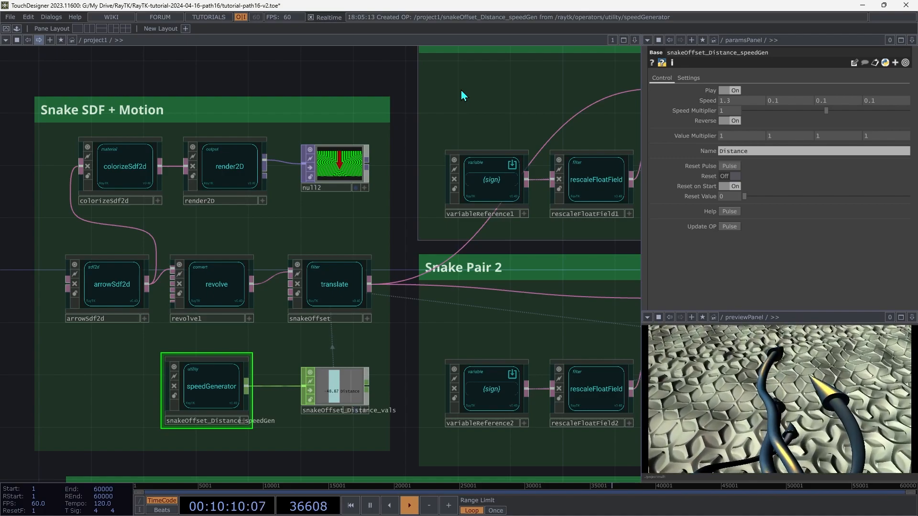
Lock the Wave parameter of waveField2 in the Landscape group.
key(h)
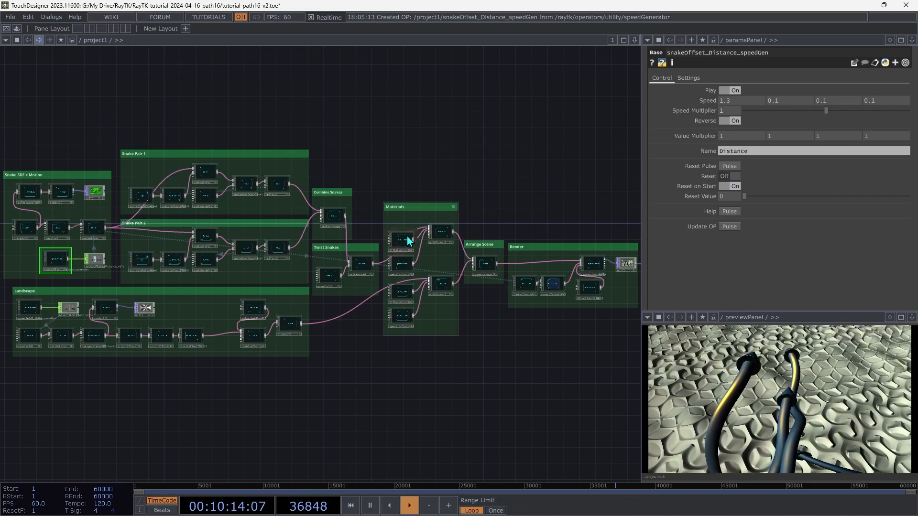
drag(401, 178, 397, 353)
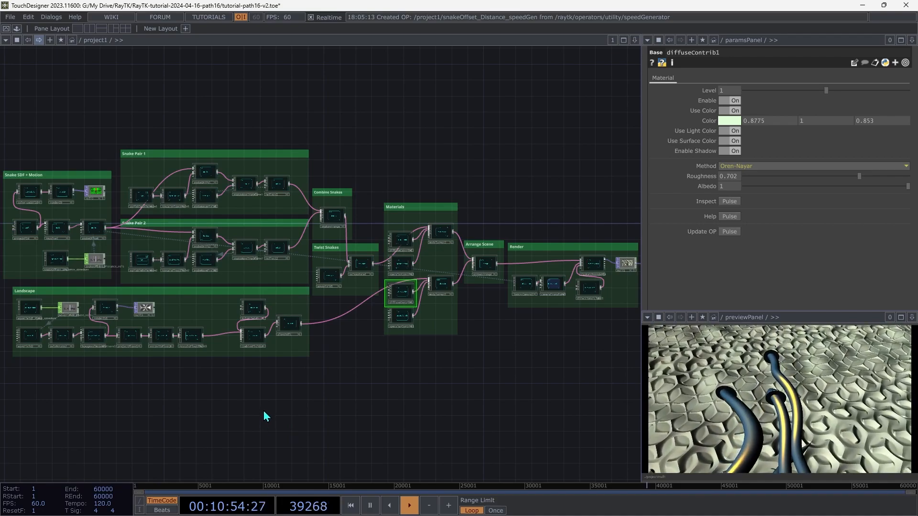
scroll(264, 413, up, 8)
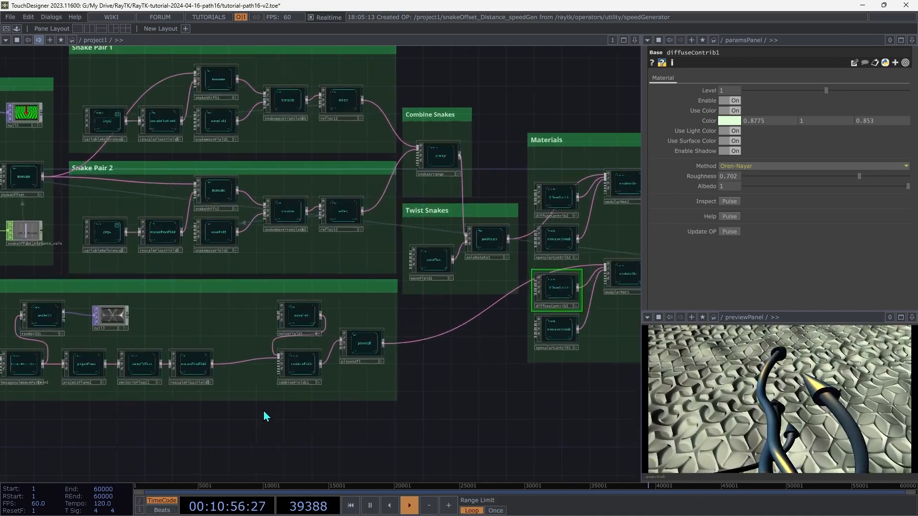
drag(264, 412, 236, 303)
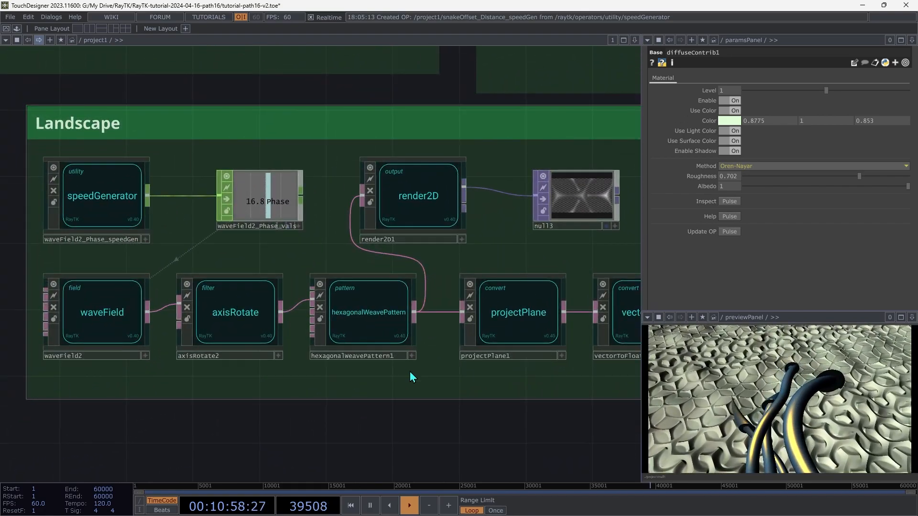
click(109, 328)
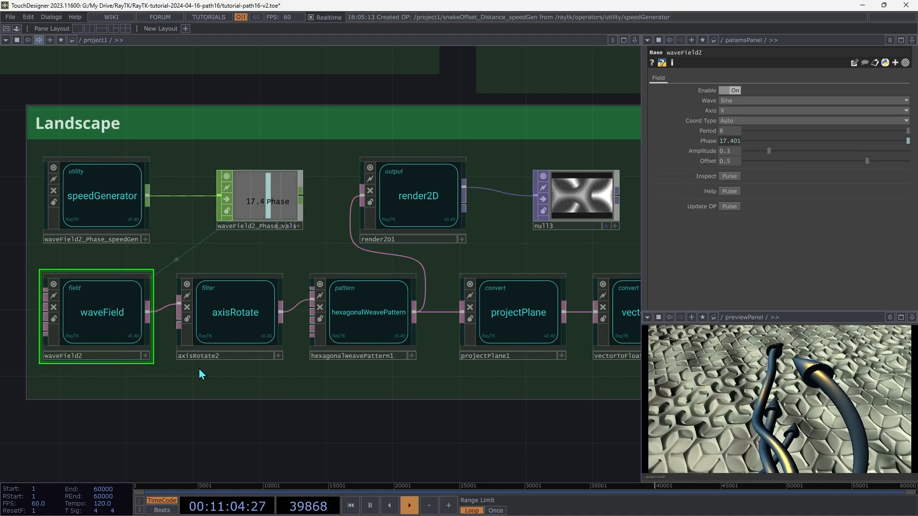
right_click(229, 389)
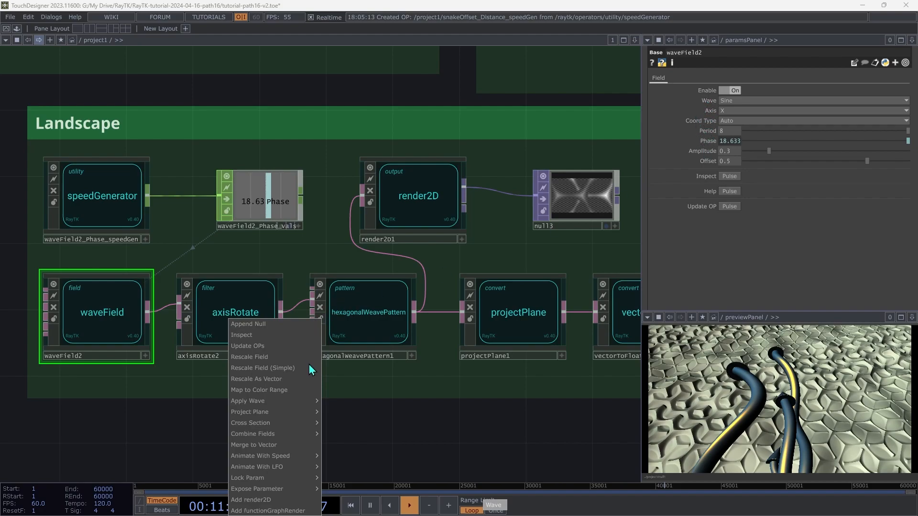
click(339, 464)
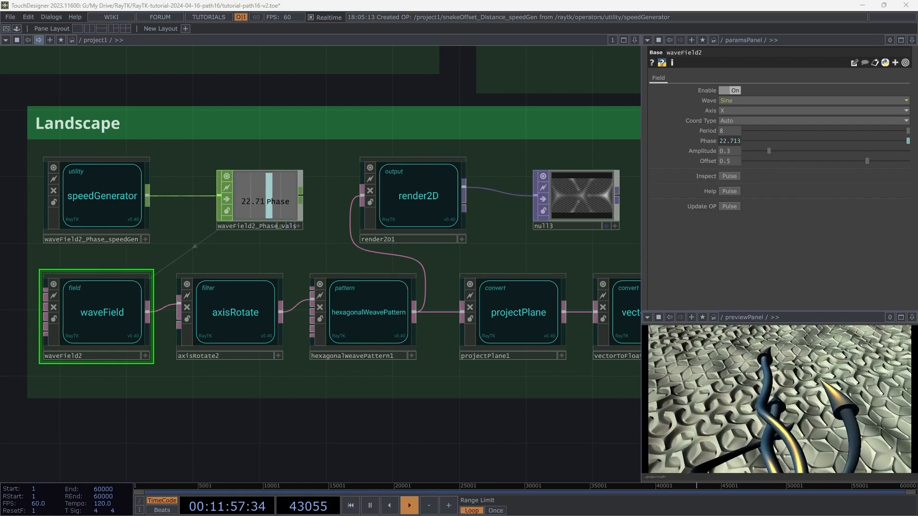
Ensure Optimize is on in combineFields1, snakeArrange and sceneArrange.
drag(630, 286, 13, 339)
scroll(263, 317, down, 2)
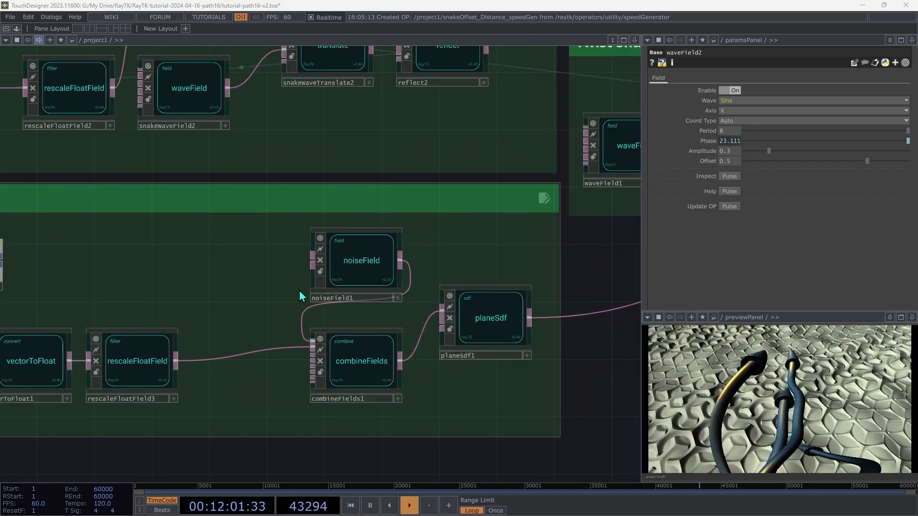
click(377, 361)
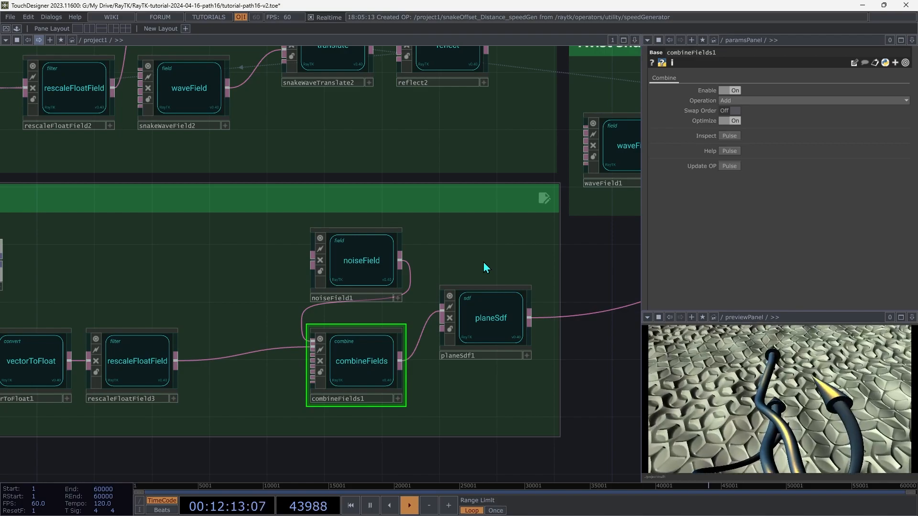
scroll(484, 262, up, 5)
scroll(483, 262, right, 5)
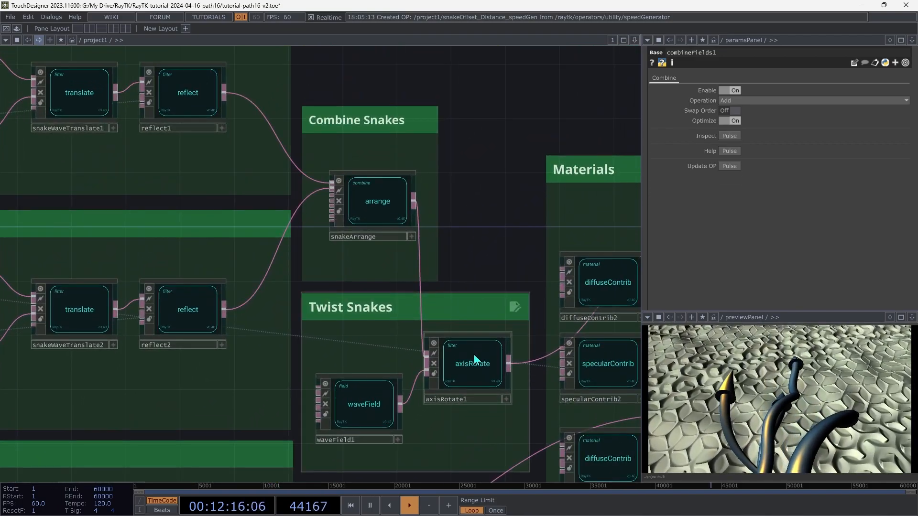
click(361, 199)
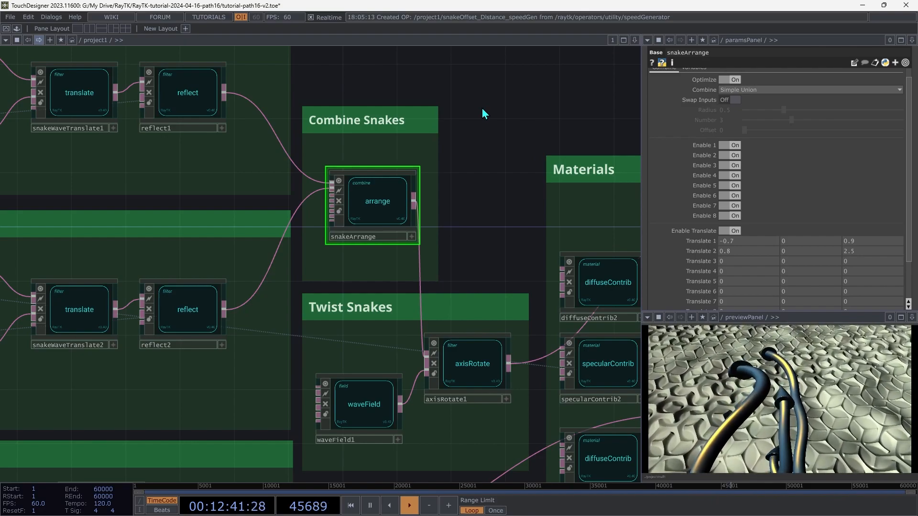
drag(482, 108, 155, 57)
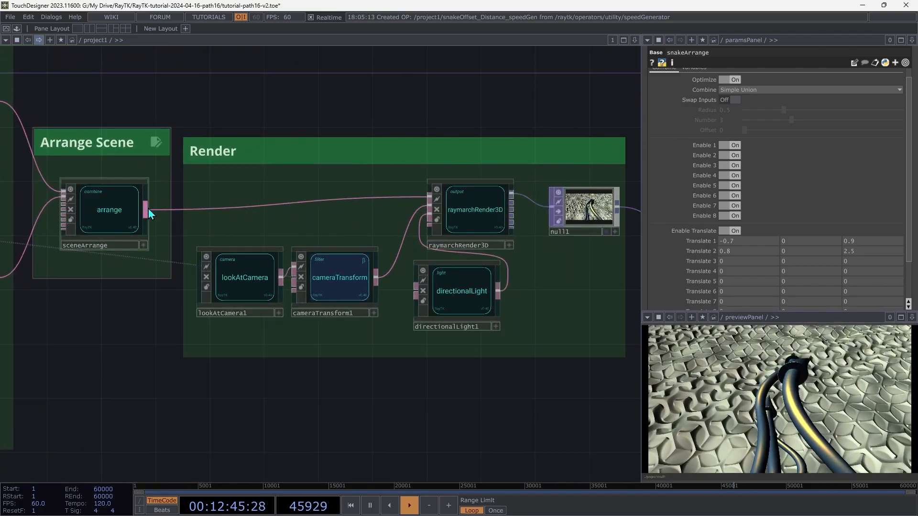
click(117, 211)
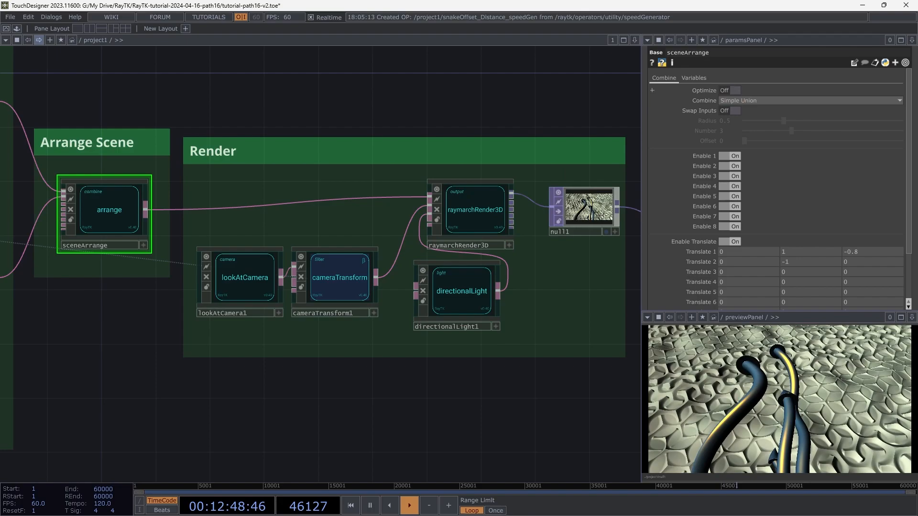
click(730, 91)
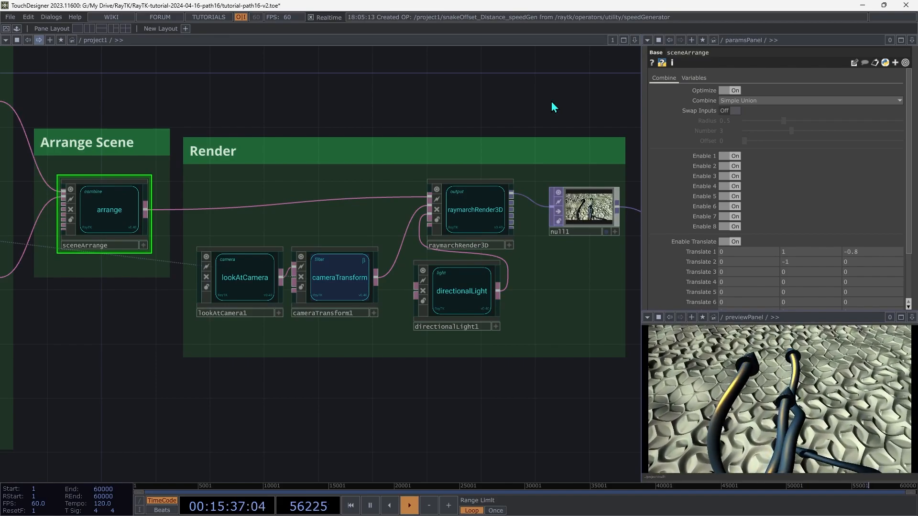
Lock the Wave parameter of waveField1 in the Twist Snakes group.
drag(552, 102, 527, 304)
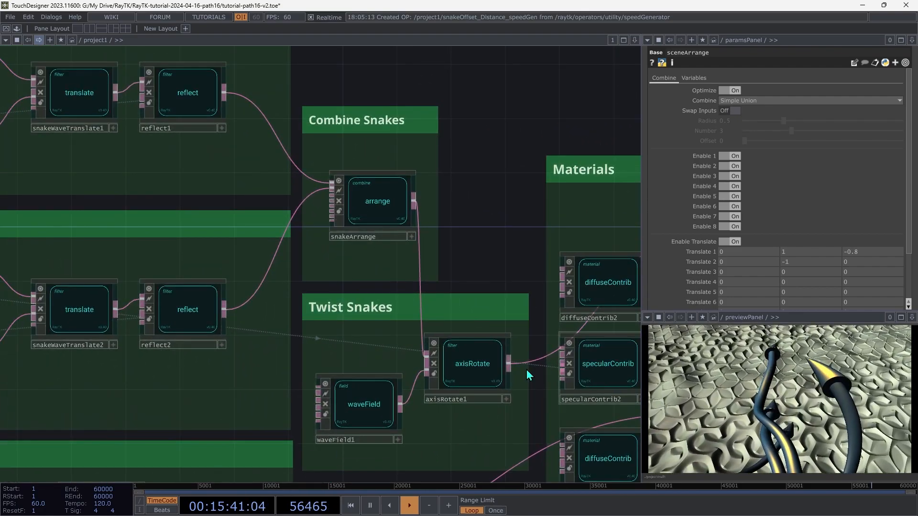
click(364, 406)
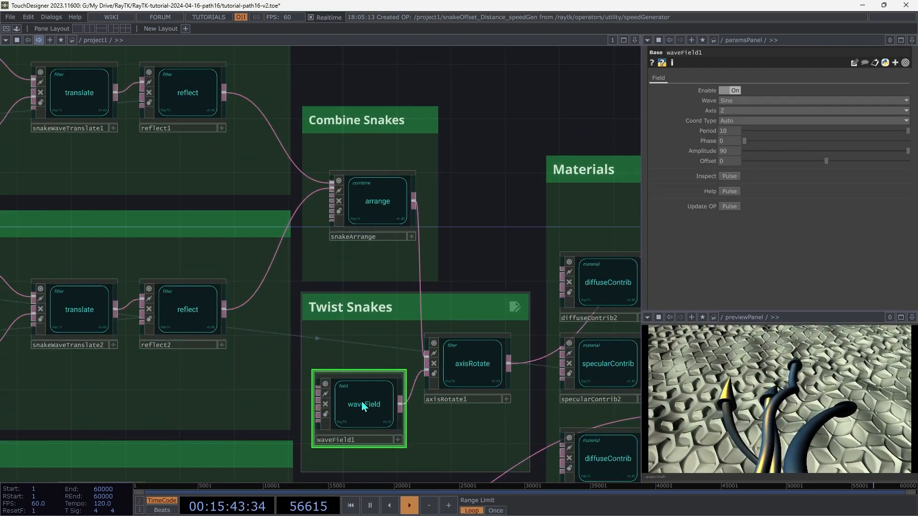
right_click(373, 332)
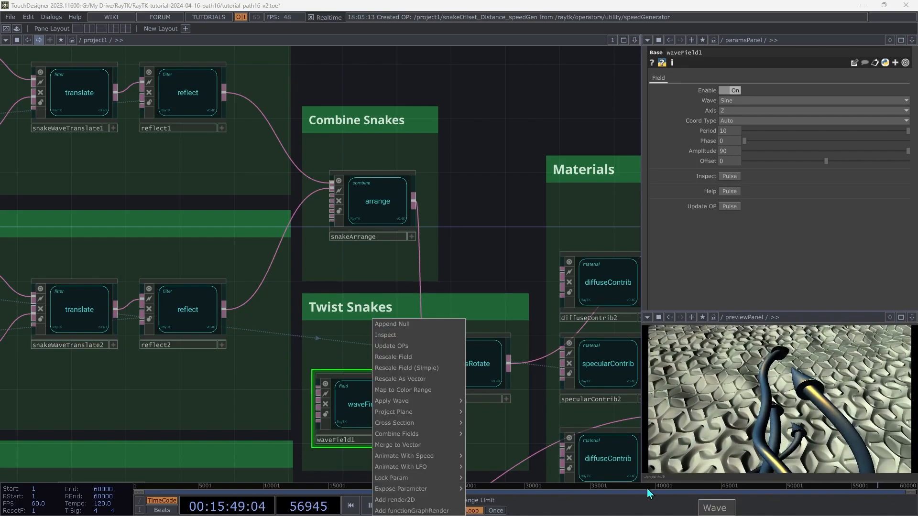
click(707, 101)
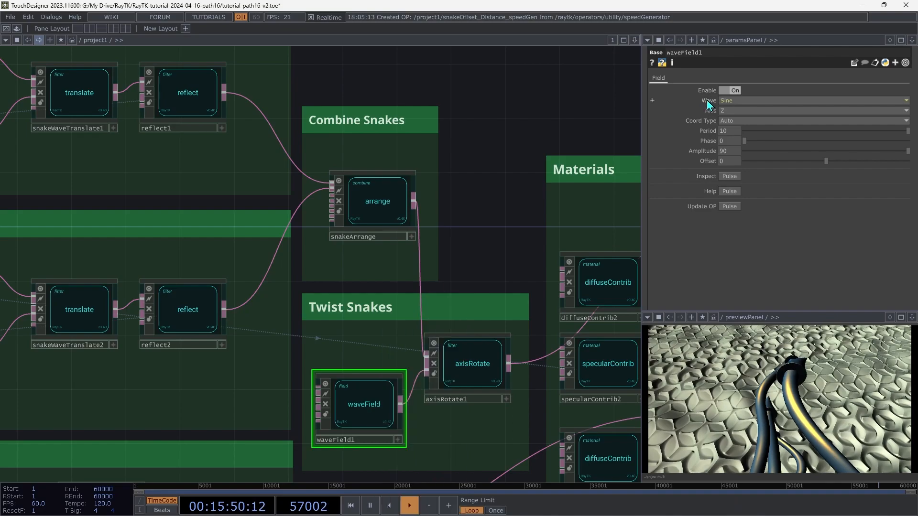
right_click(708, 105)
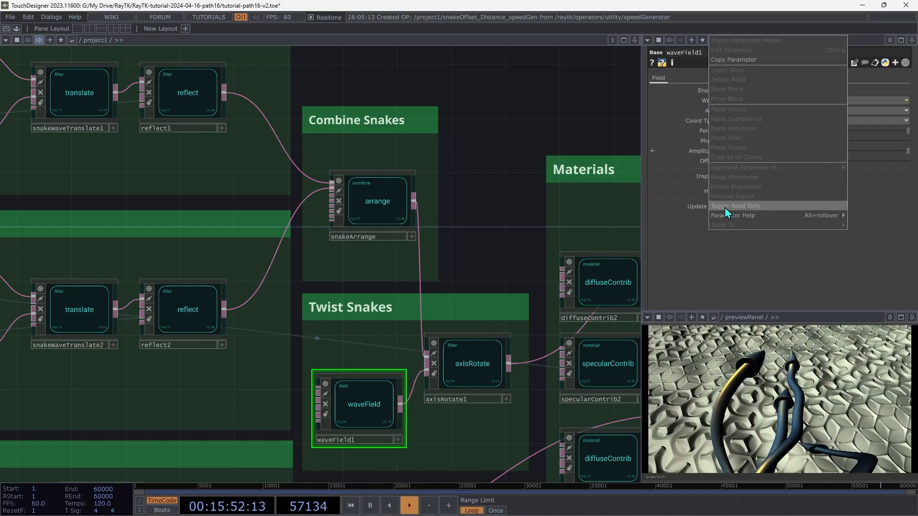
click(486, 199)
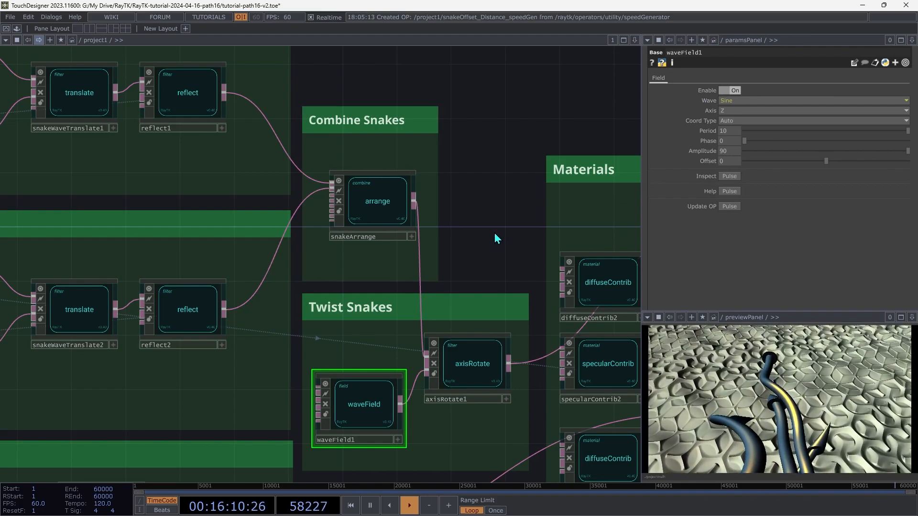
Make the Wave parameter read-only on snakeWaveField1 and snakeWaveField2 in the two Snake Pair groups.
key(Page_Down)
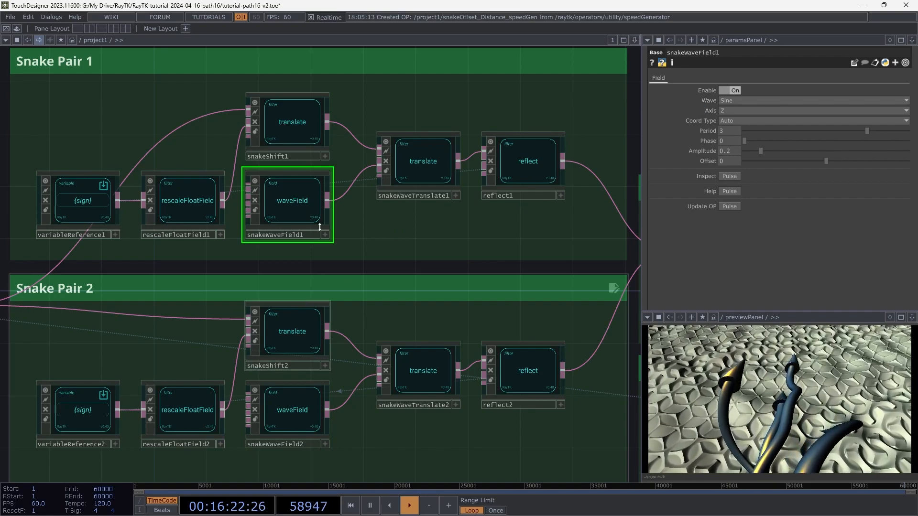
right_click(709, 105)
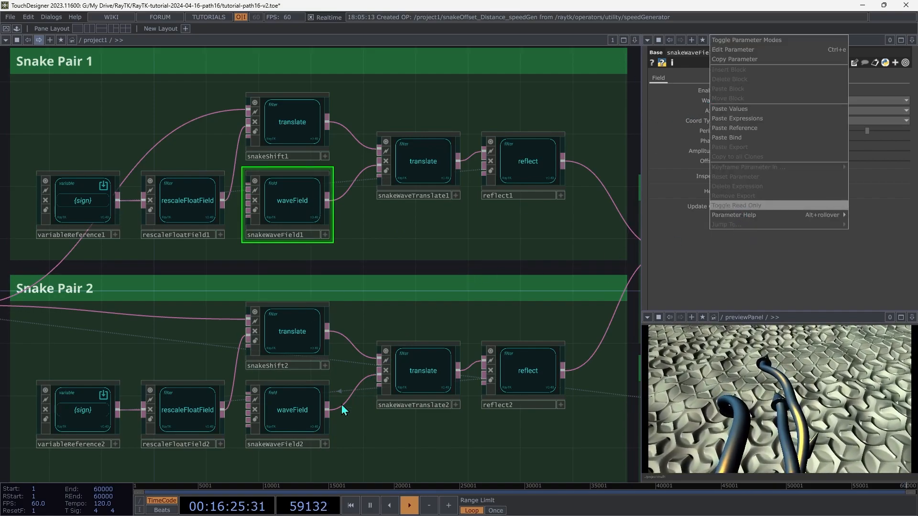
click(286, 421)
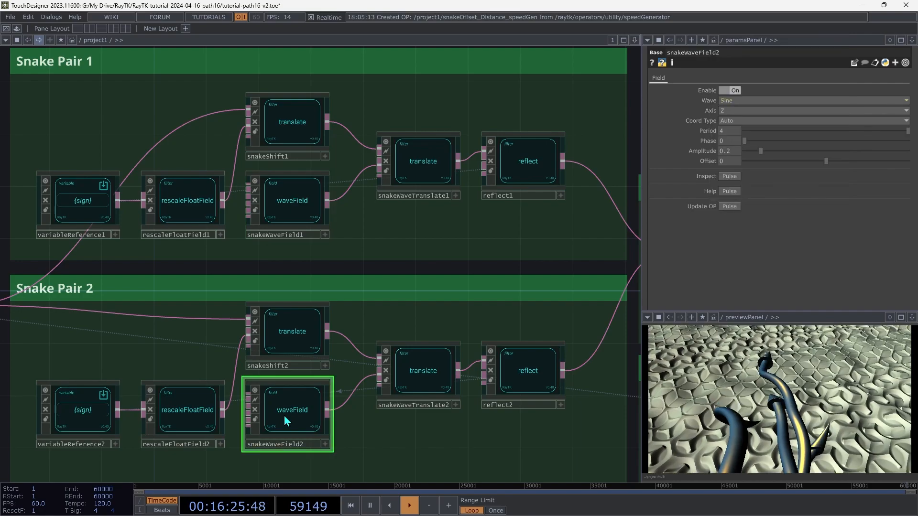
right_click(706, 111)
click(699, 96)
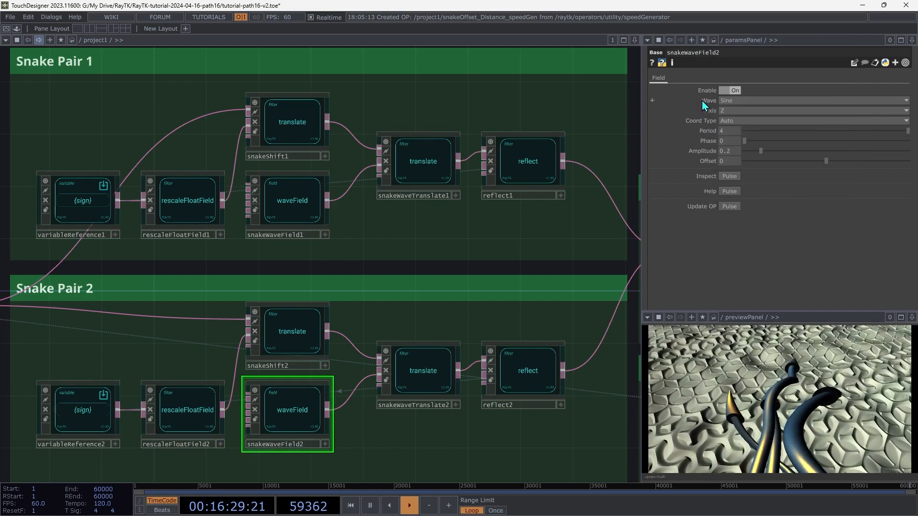
right_click(704, 102)
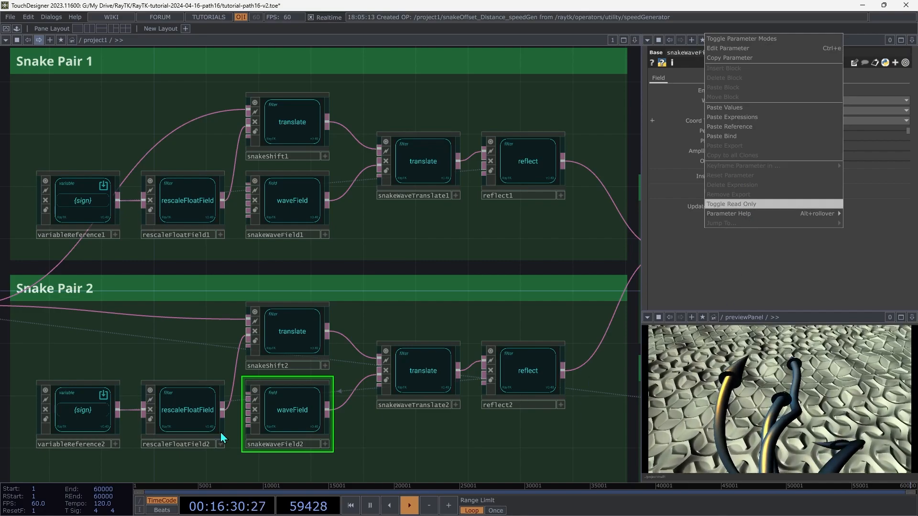
click(436, 329)
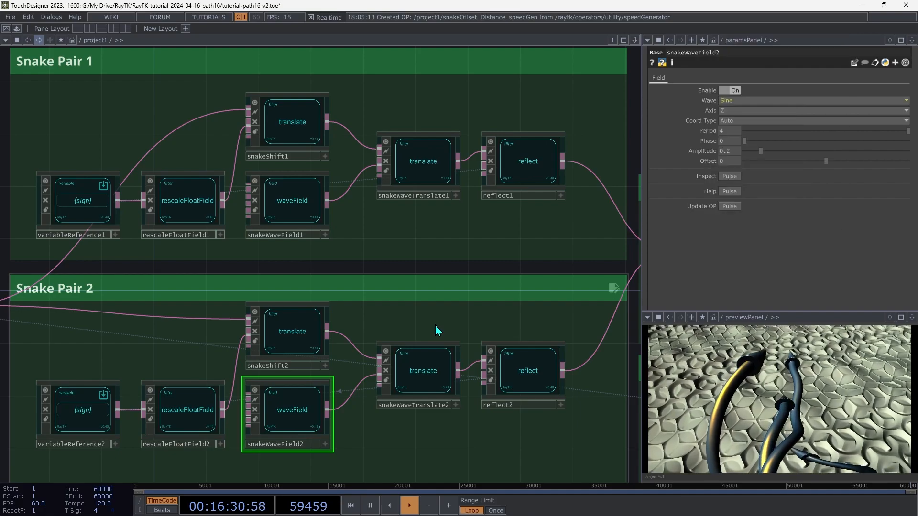
click(294, 200)
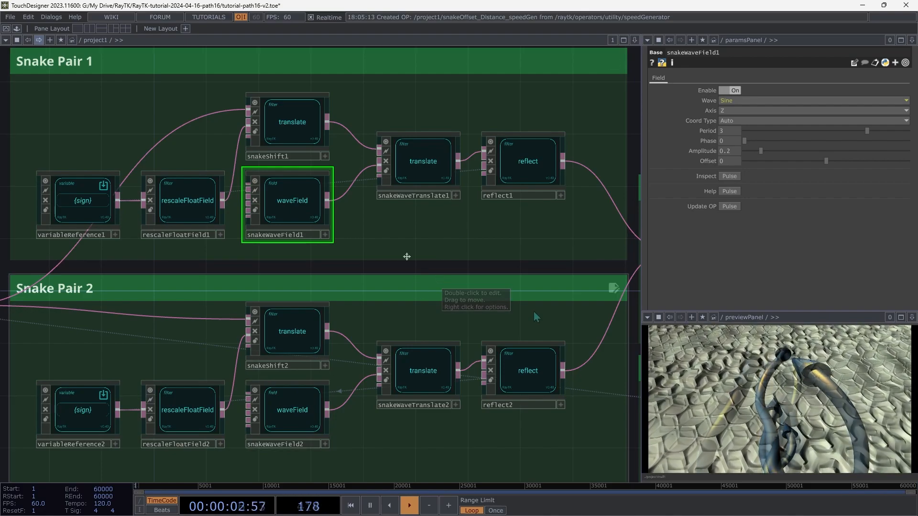
Insert a RayTK round filter between revolve1 and snakeOffset, placing it below arrowSdf2d in the Snake SDF + Motion group.
key(h)
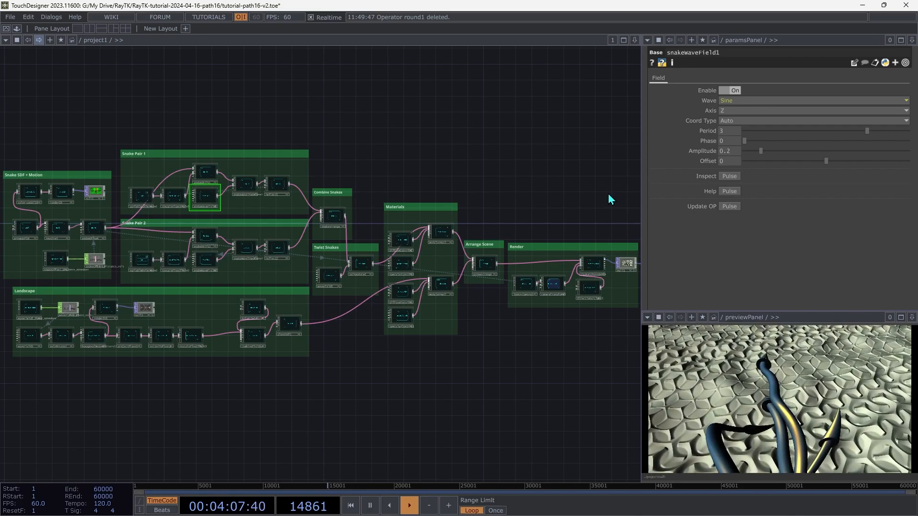
key(shift+h)
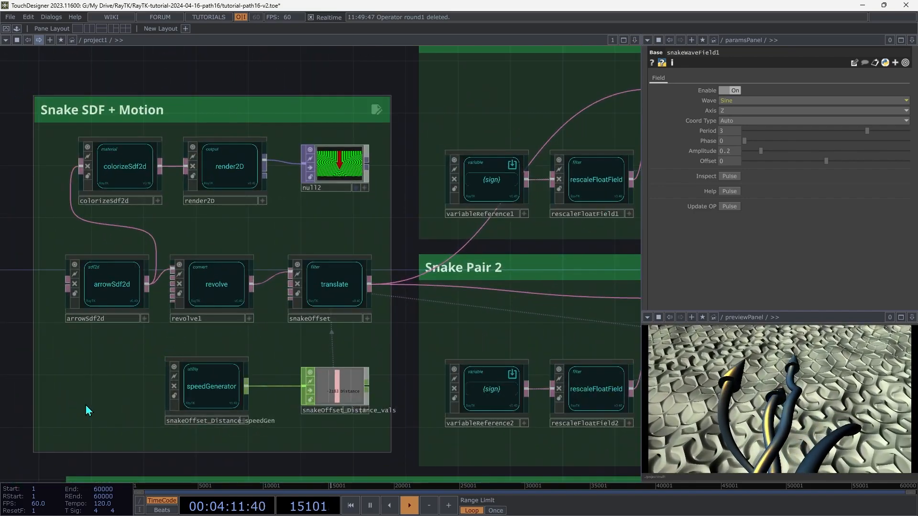
key(alt+r)
text(round)
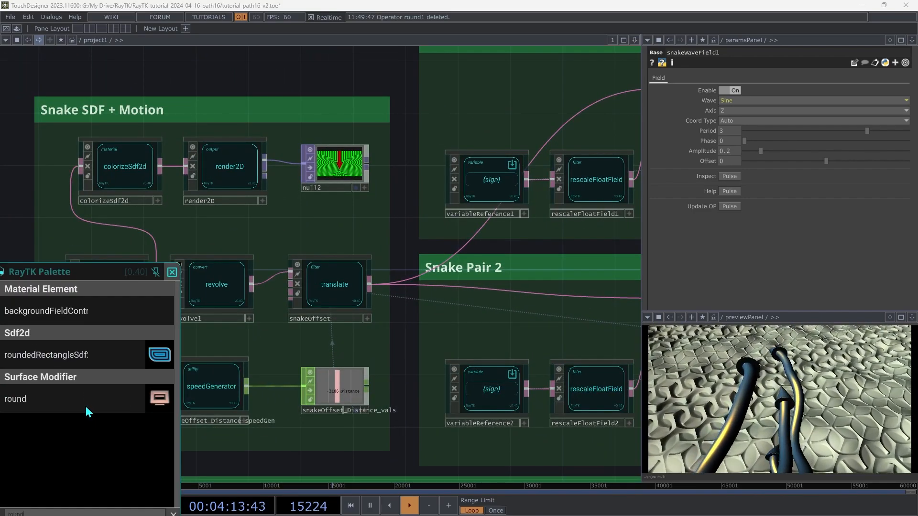
click(86, 408)
click(112, 379)
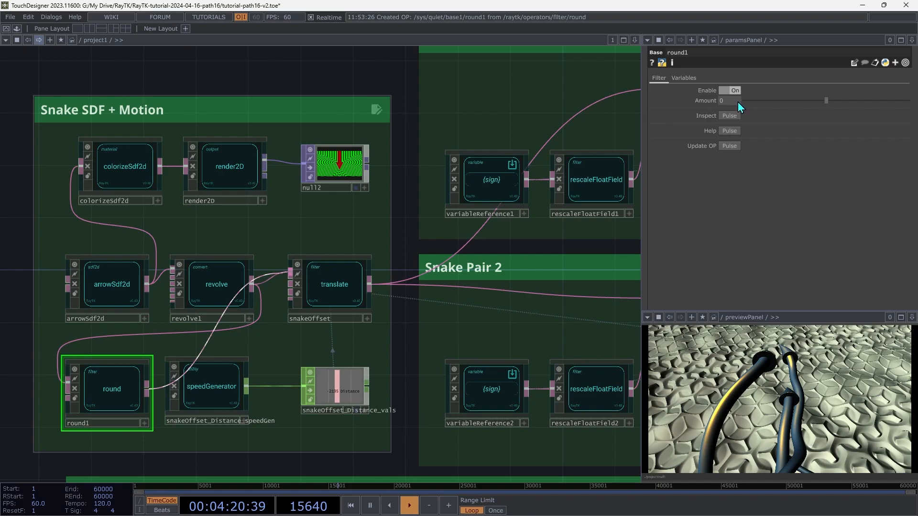
Set the Amount of the round1 filter to 0.013 to round the snake shape.
middle_drag(733, 101, 744, 127)
middle_drag(734, 83, 738, 88)
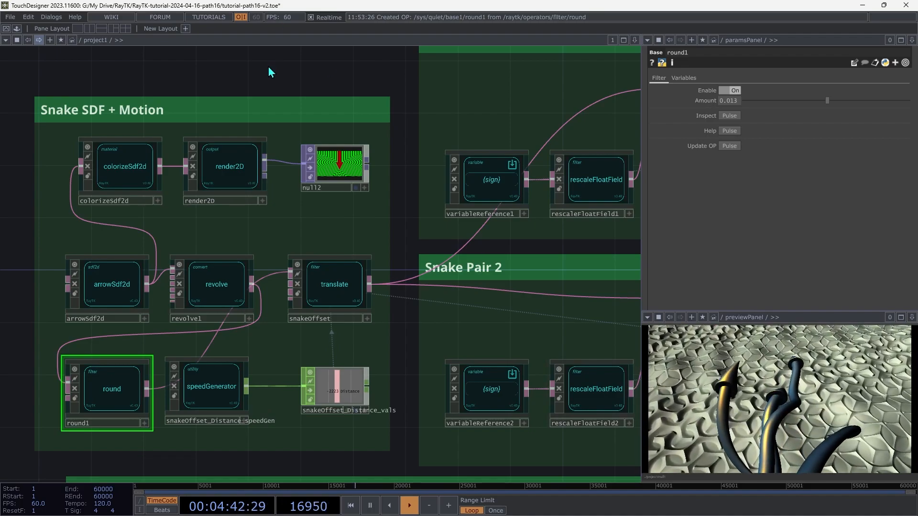
key(h)
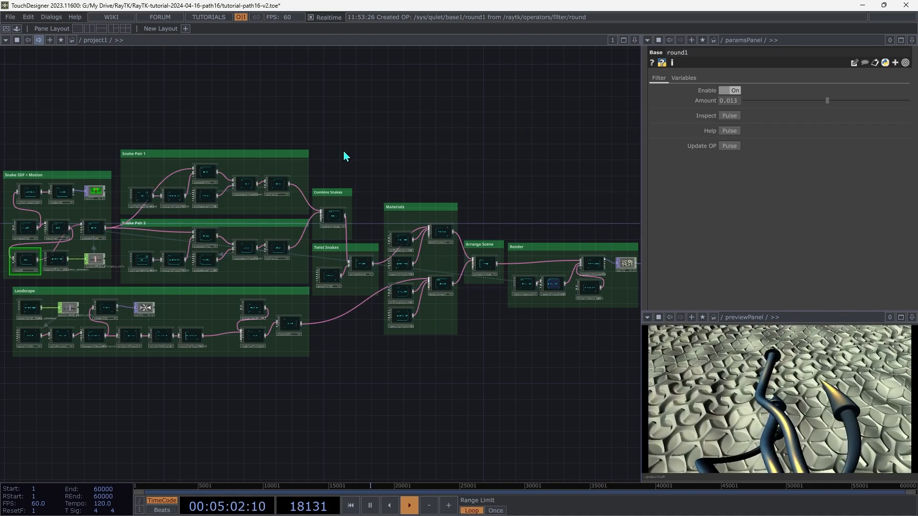
Examine the settings of snakeOffset, reflect1 and snakeShift1, along with the operator chains in the two Snake Pair groups.
scroll(345, 154, up, 5)
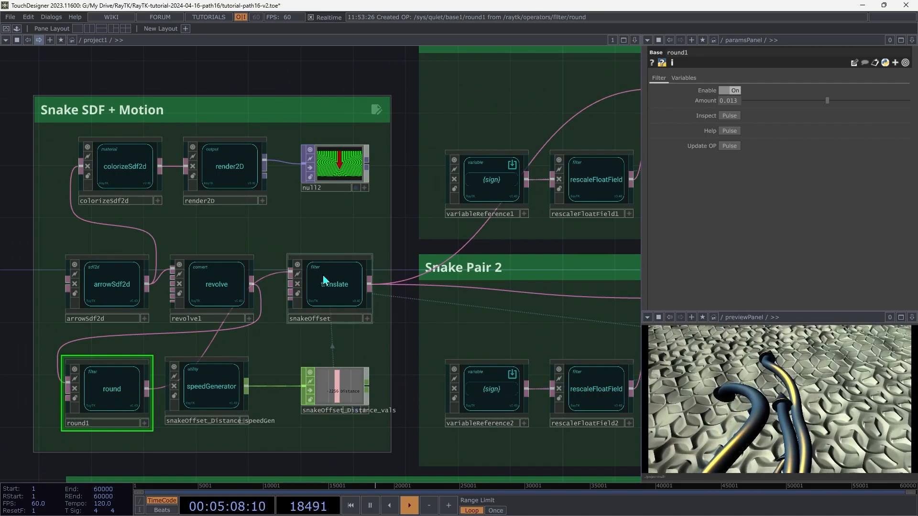
click(329, 290)
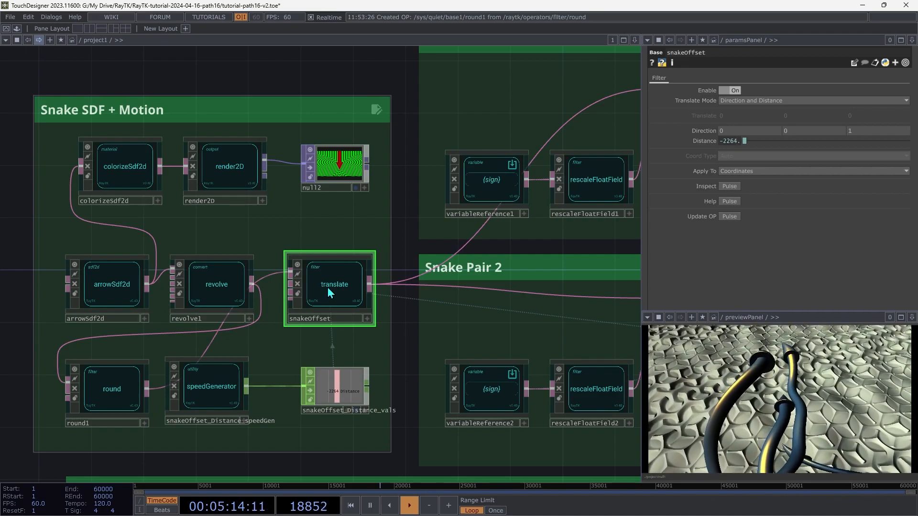
scroll(328, 293, right, 8)
drag(327, 287, 322, 290)
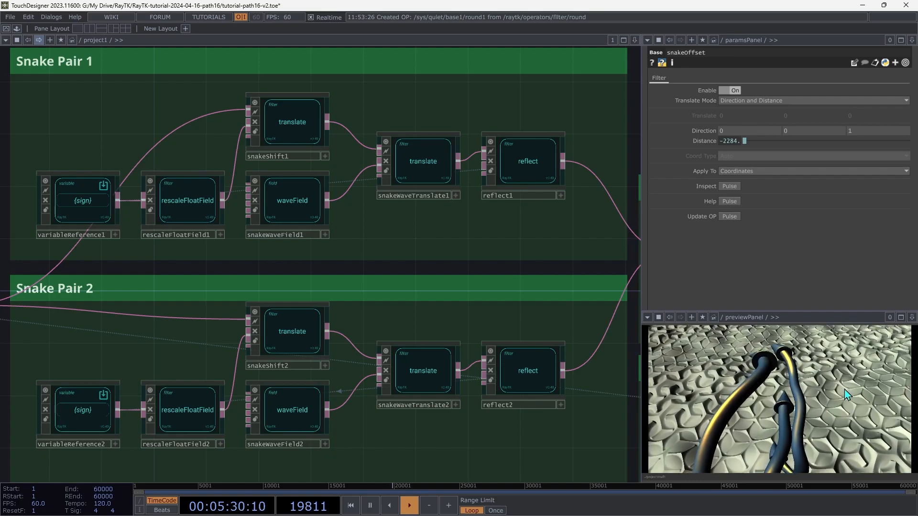
click(539, 164)
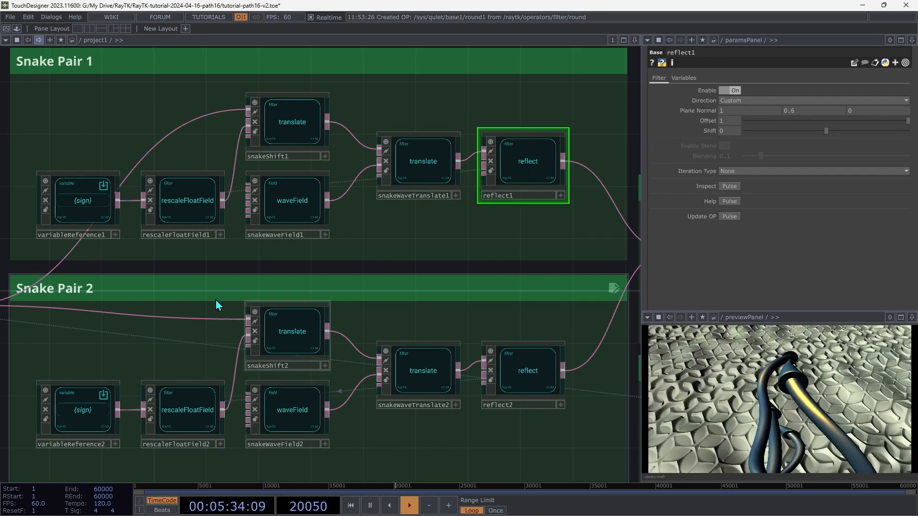
click(284, 116)
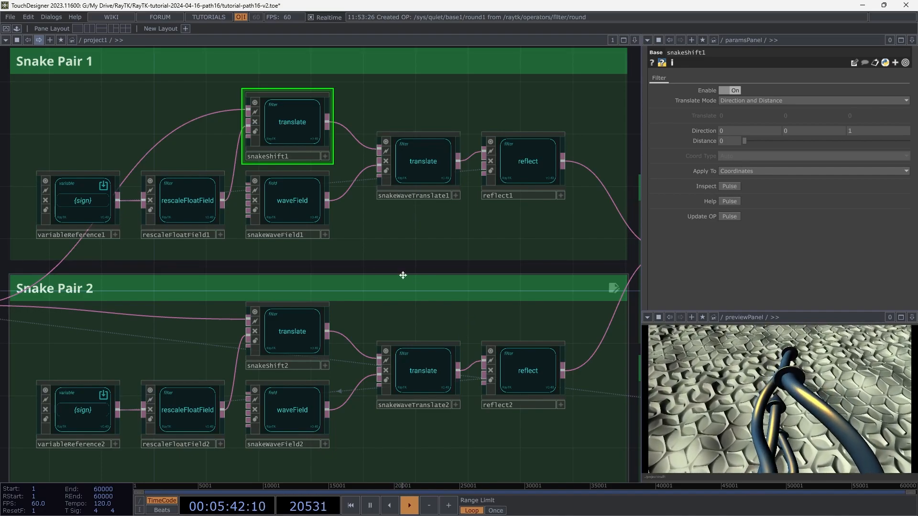
drag(46, 326, 545, 387)
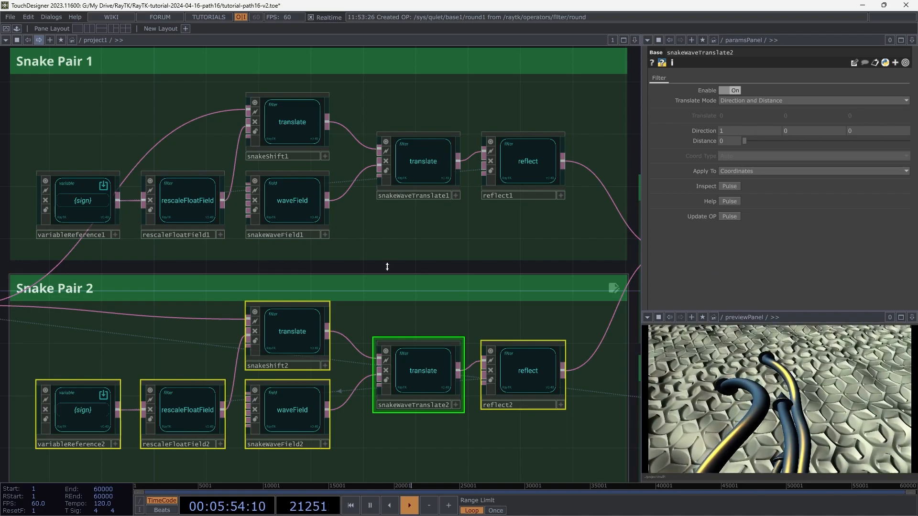
click(506, 239)
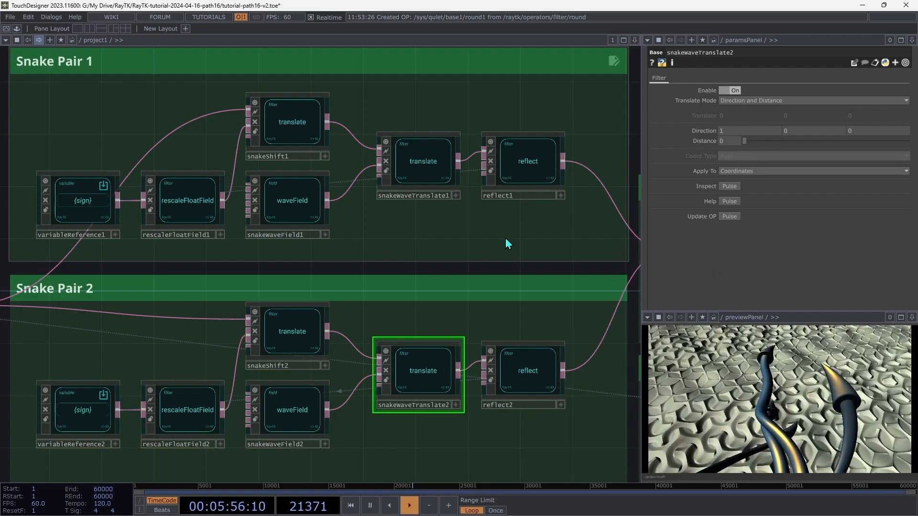
Examine the settings of snakeArrange, then planeSdf1, noiseField1 and hexagonalWeavePattern1 in the Landscape group.
scroll(505, 239, right, 7)
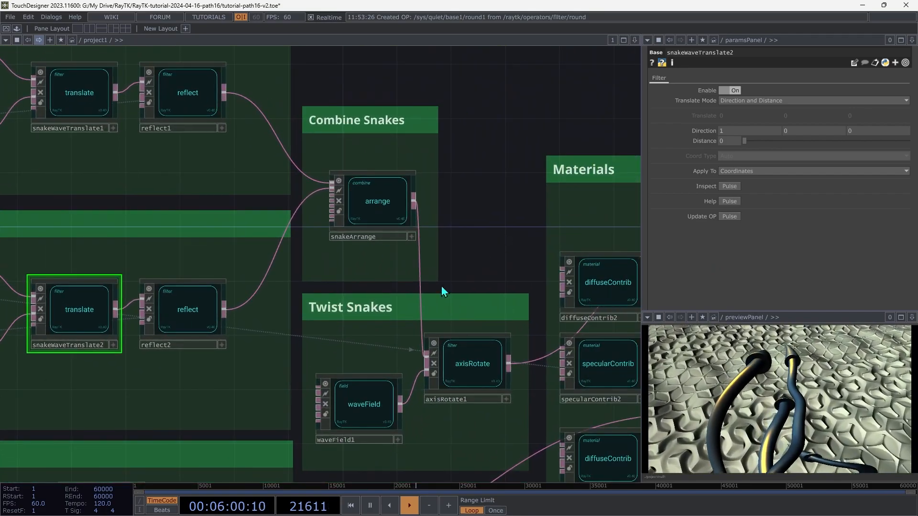
click(394, 215)
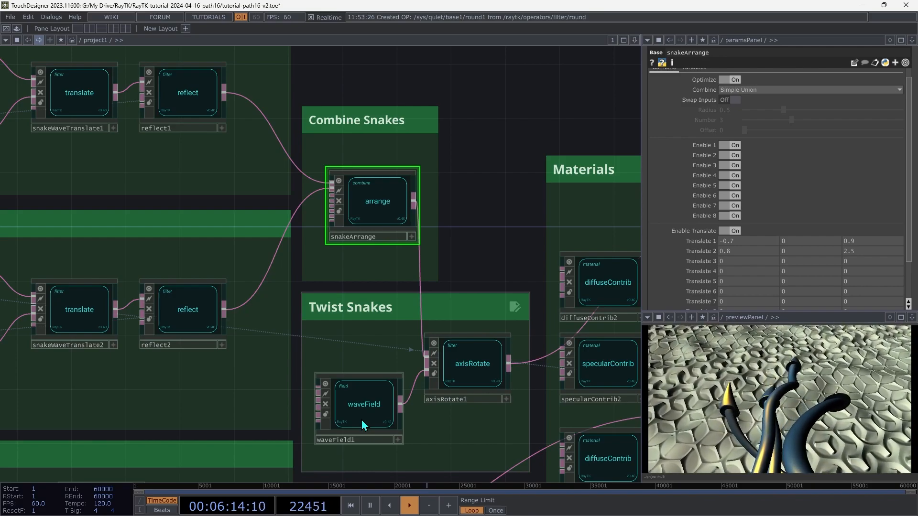
scroll(362, 421, down, 5)
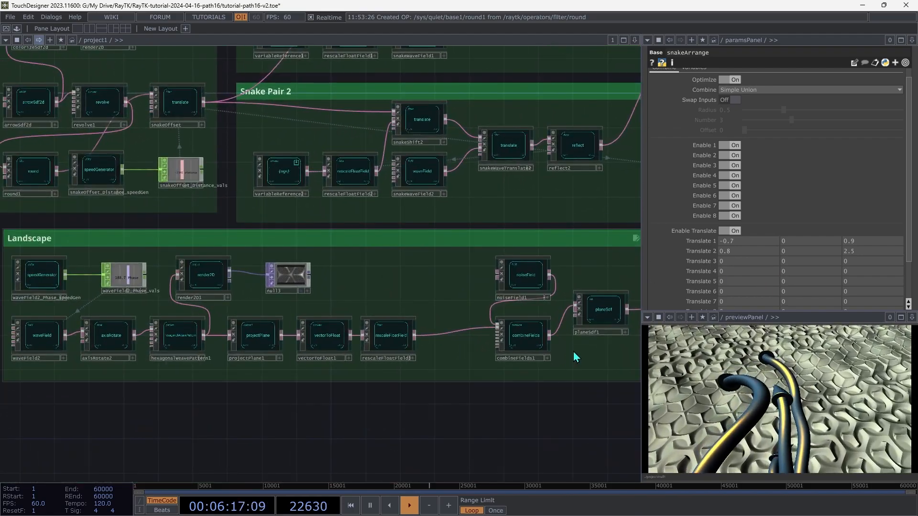
click(598, 321)
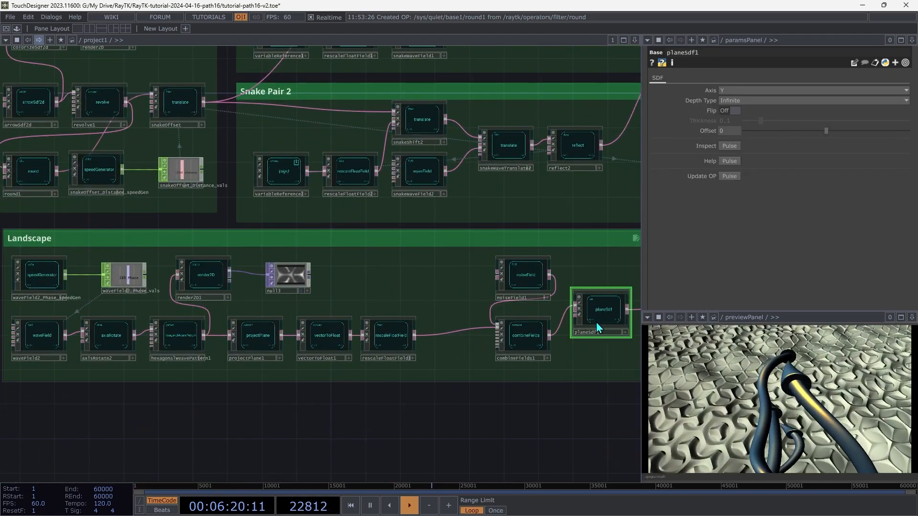
click(530, 285)
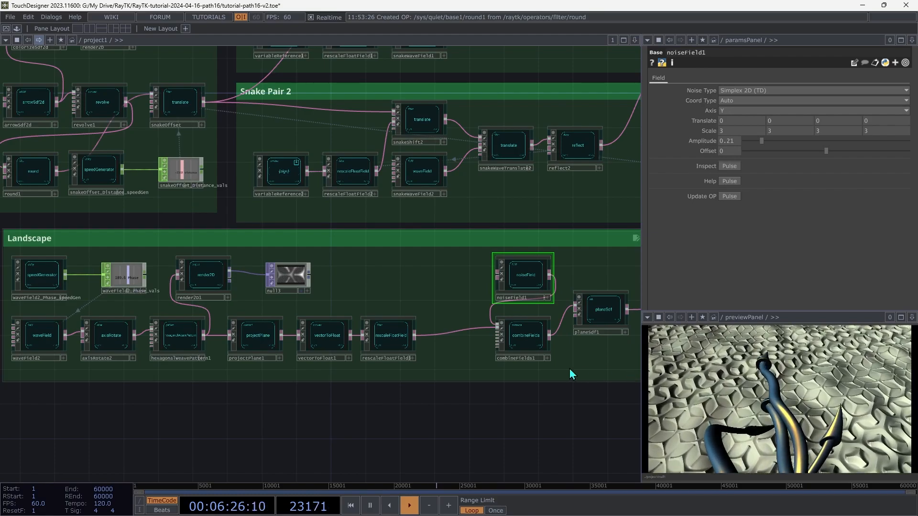
click(170, 345)
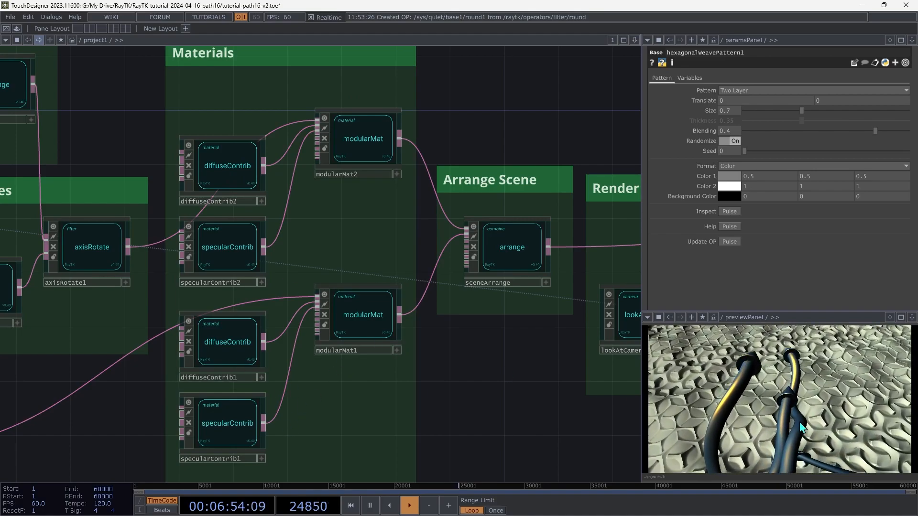
Examine the combine and translate settings of sceneArrange and the operators in the Render group.
click(511, 240)
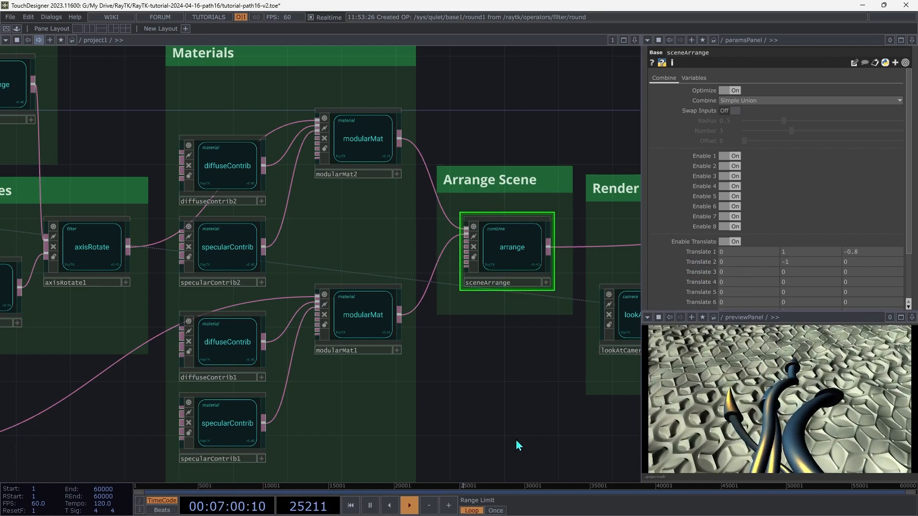
drag(516, 440, 113, 403)
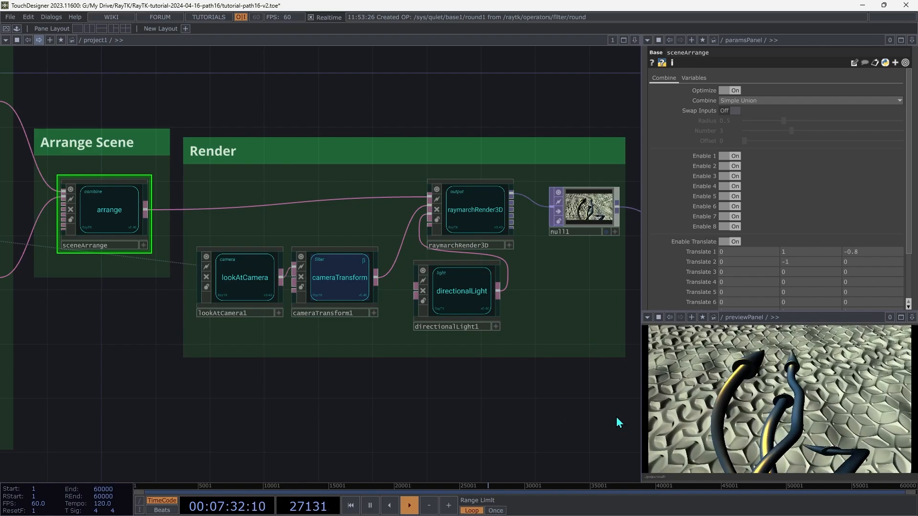
key(h)
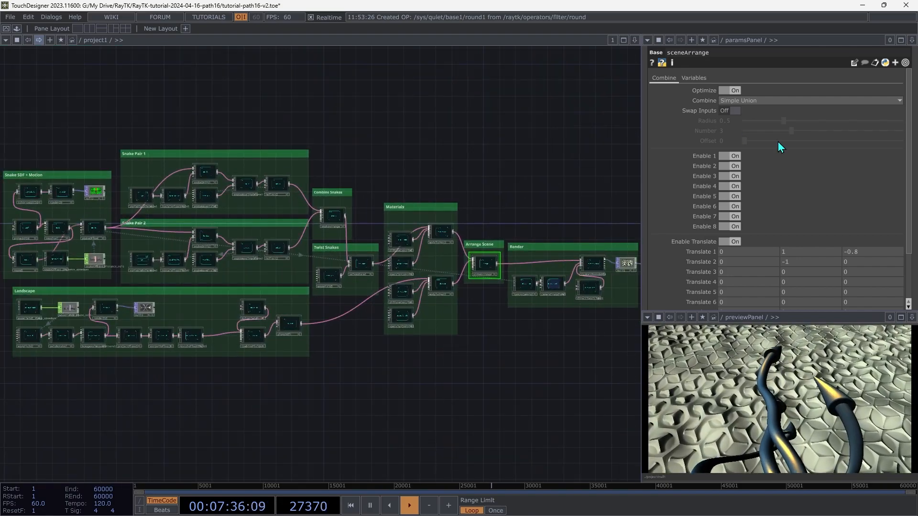
Turn on Enable Shadow in raymarchRender3D in the Render group.
right_drag(591, 209, 600, 274)
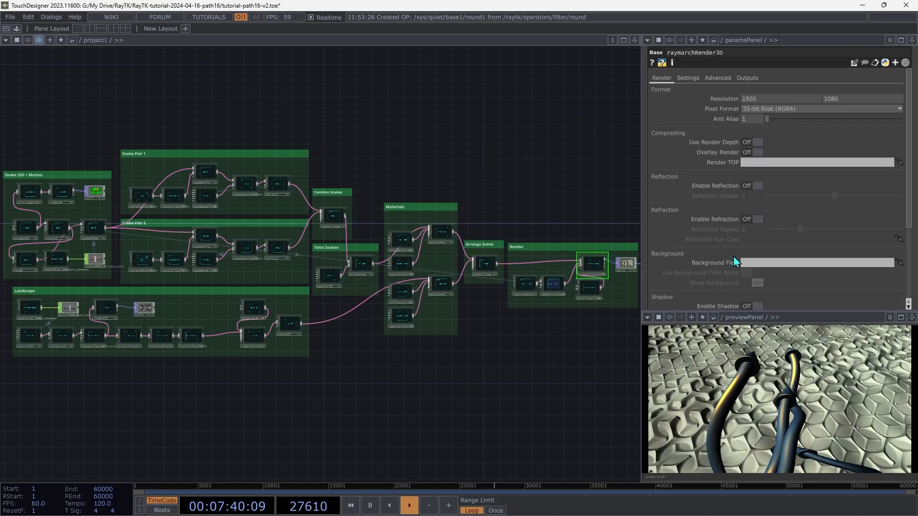
scroll(723, 261, down, 3)
scroll(727, 266, down, 2)
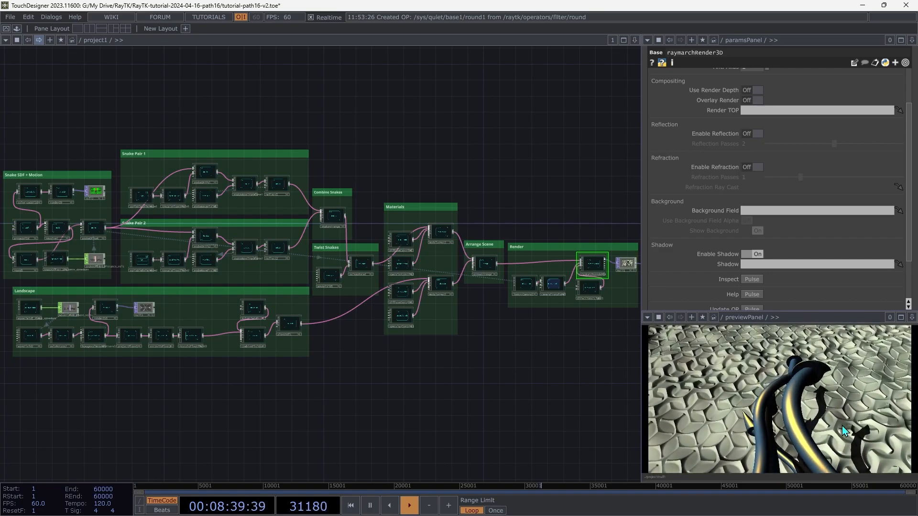
click(487, 267)
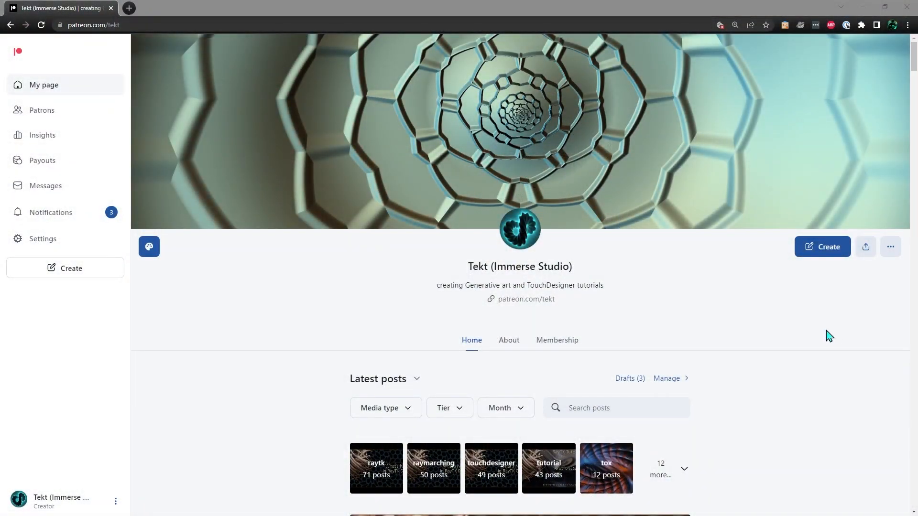
Browse the latest posts on the Tekt Patreon page in the web browser, down to the RayTK 0.32 release post.
scroll(826, 334, down, 1)
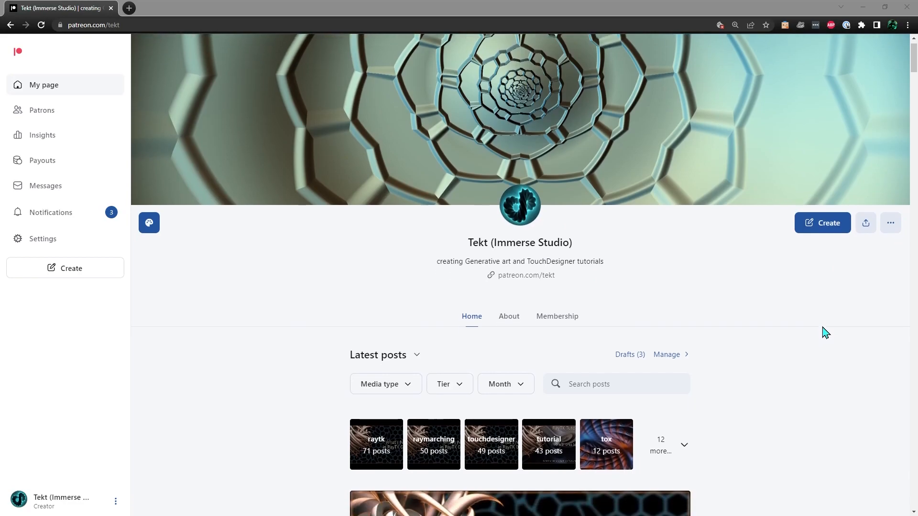
scroll(824, 334, down, 12)
scroll(822, 339, down, 13)
scroll(821, 339, down, 14)
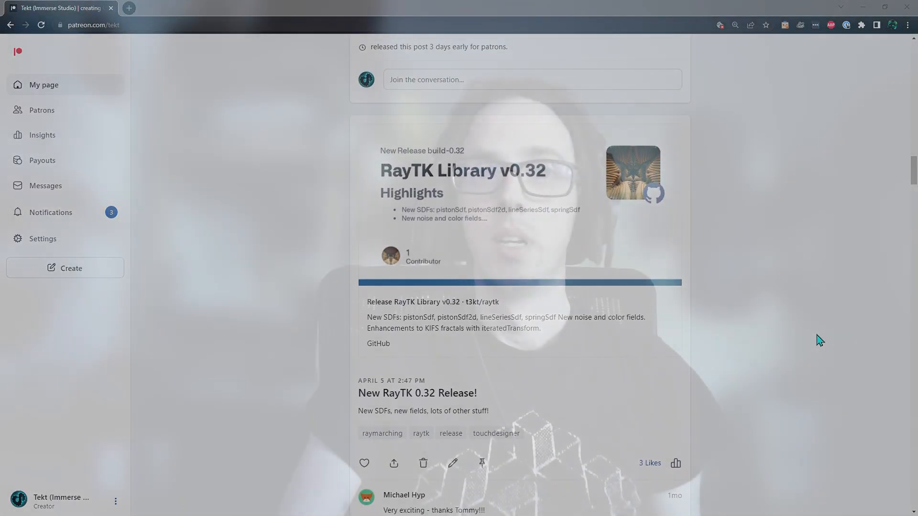